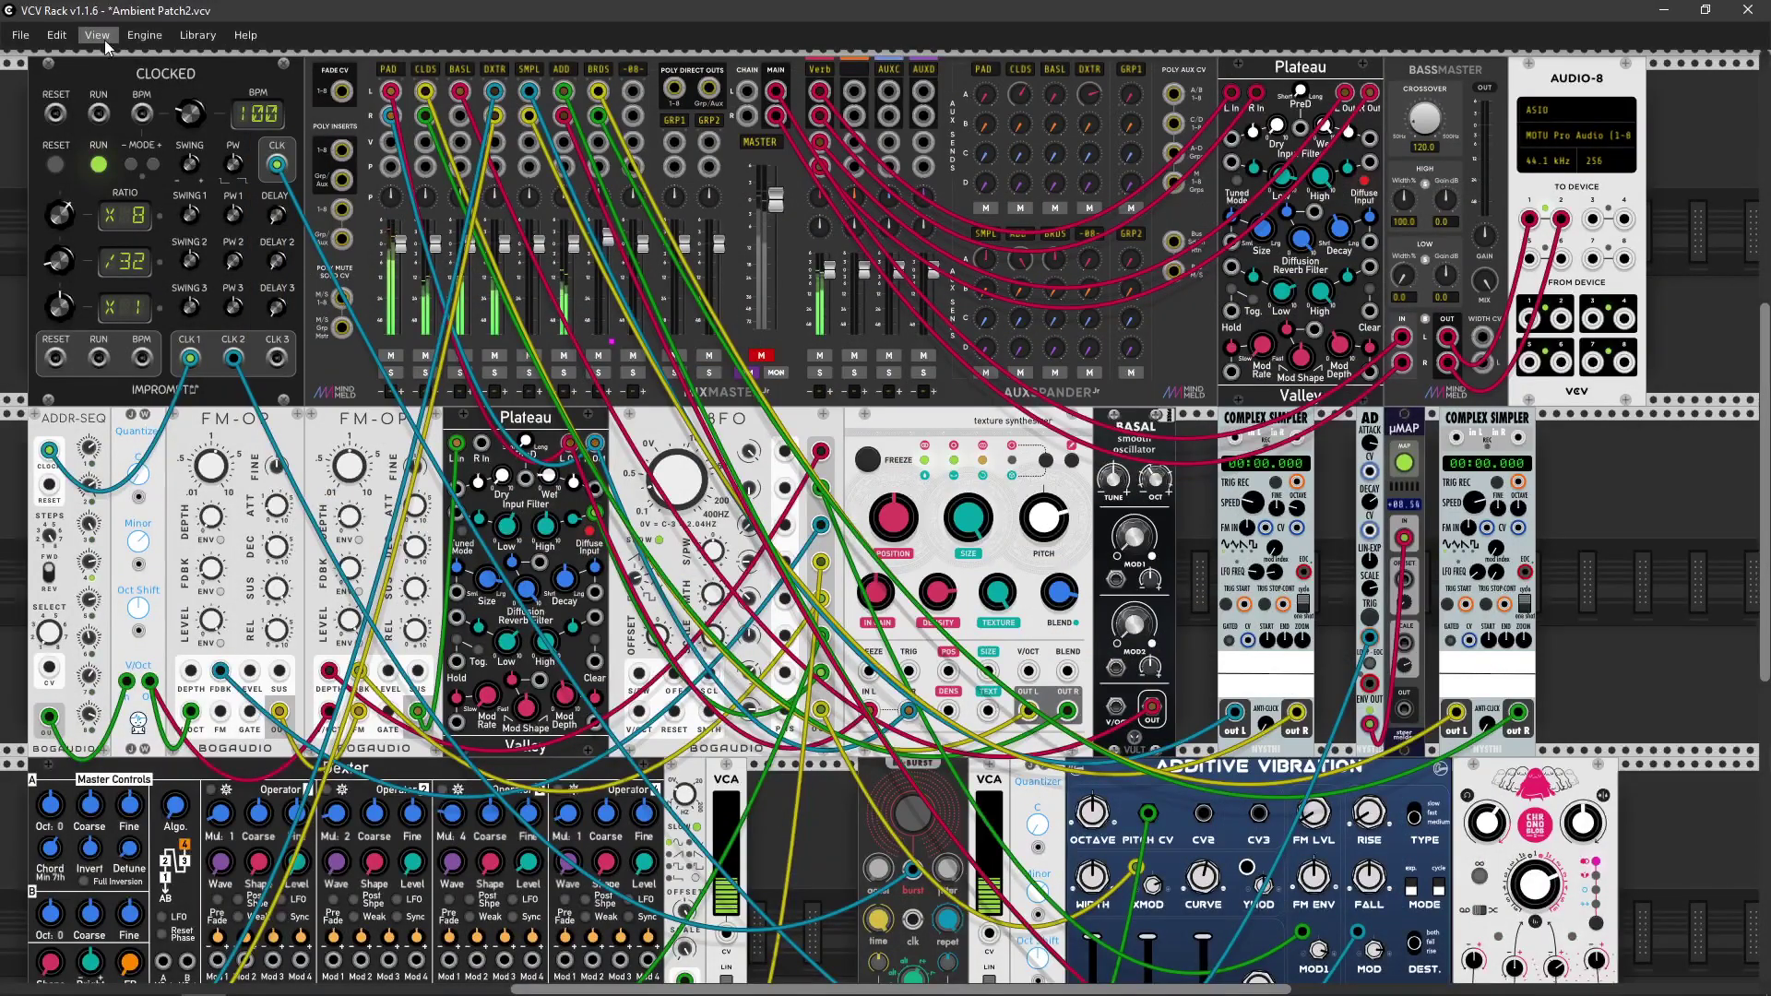
Lower the opacity of the patch cables in the view settings.
left_click(103, 39)
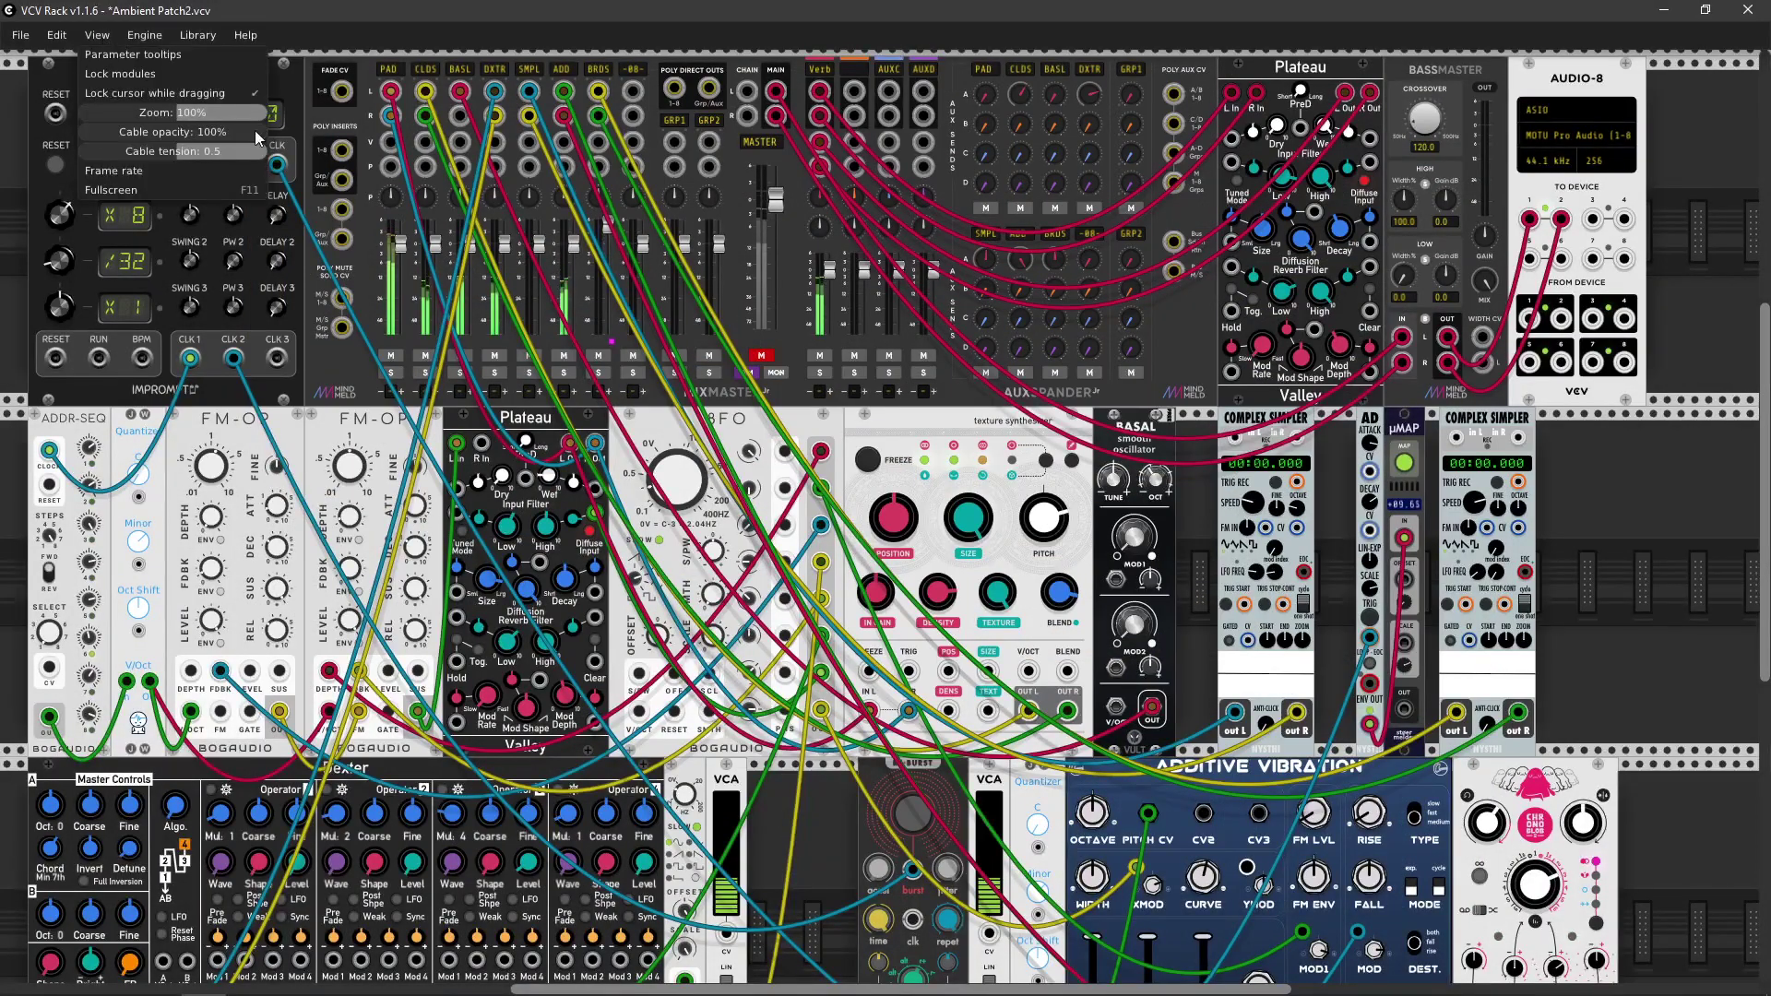
left_click_drag(175, 132, 85, 131)
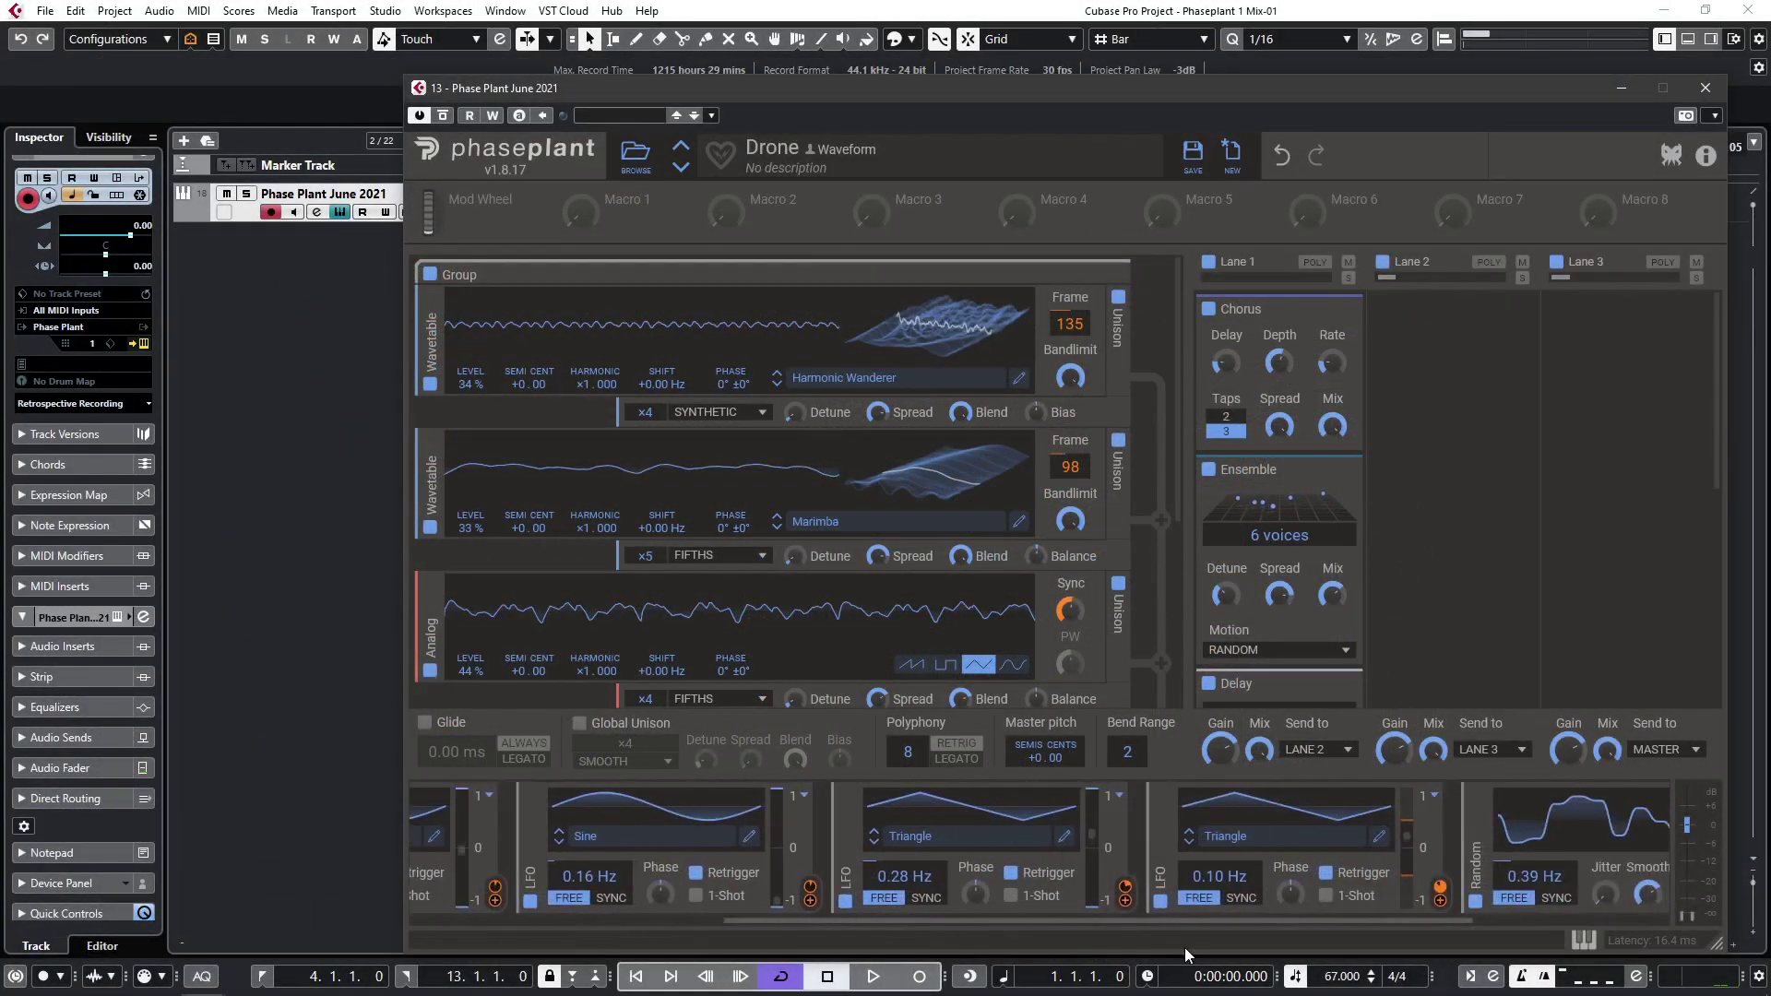
Switch to Phase Plant in Cubase and look over the Drone preset's LFO modulators and generators.
left_click_drag(1185, 948, 854, 942)
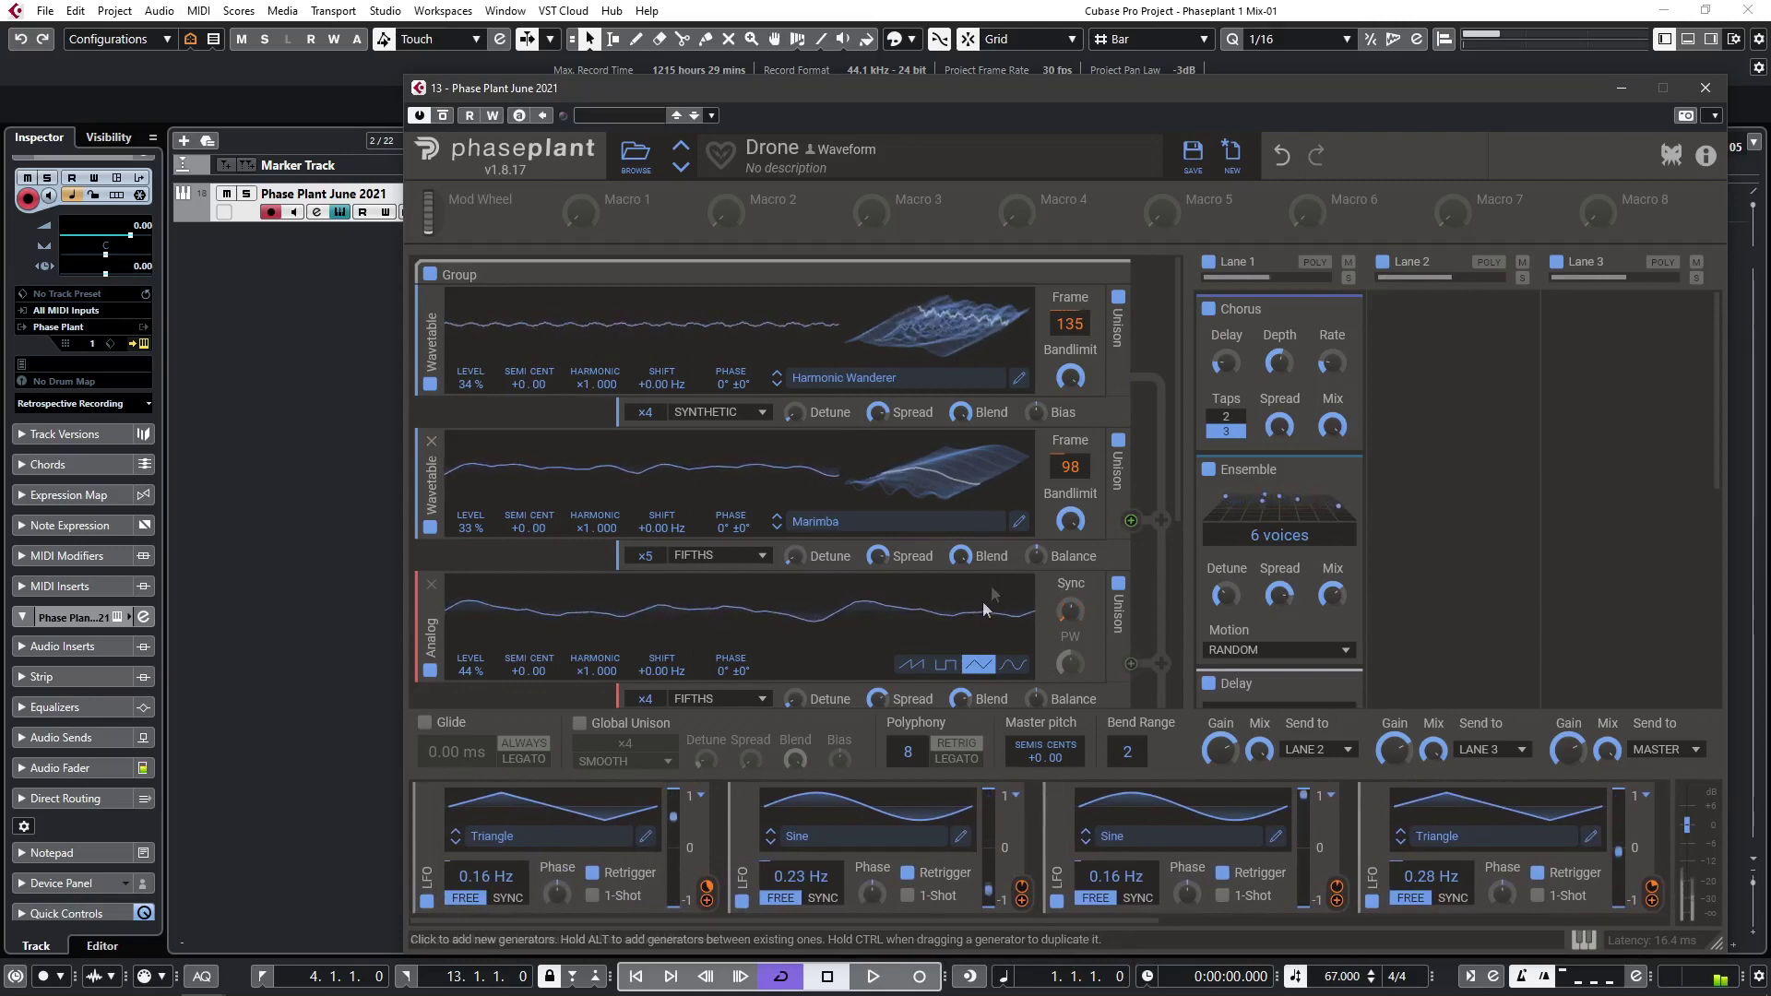
scroll(822, 596, "down", 1)
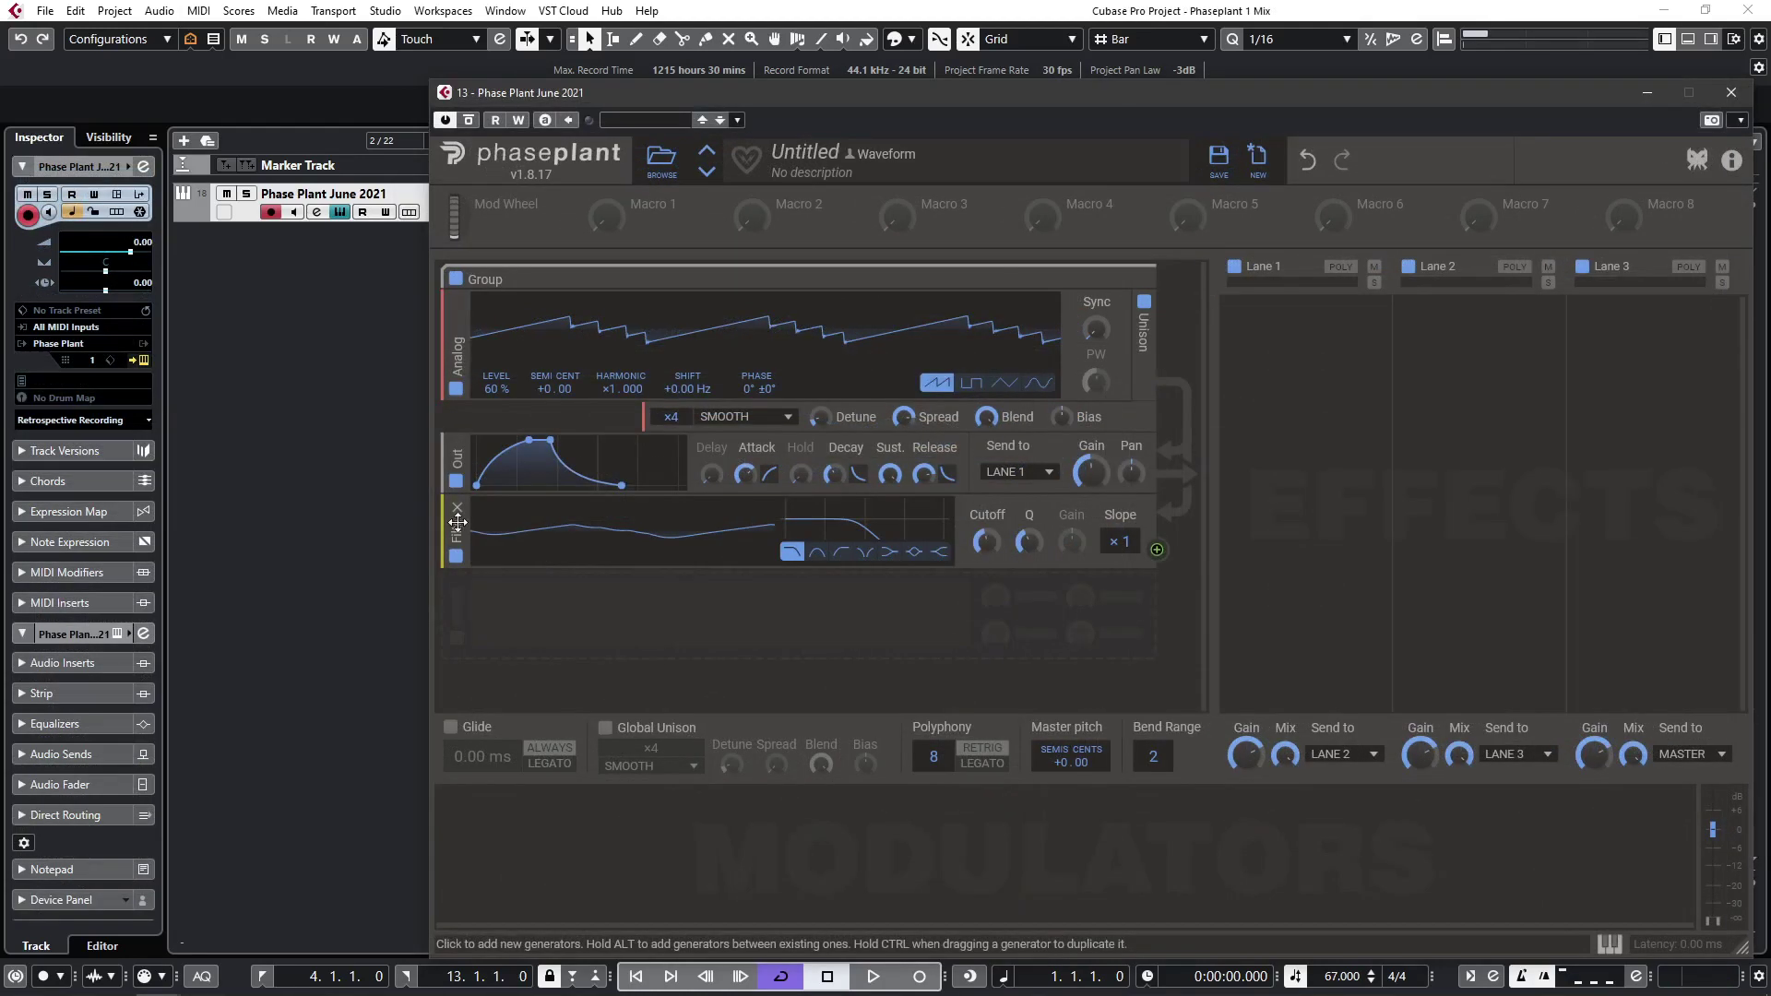
Move the Filter module ahead of the output in the generator group and lower its cutoff.
left_click_drag(458, 523, 447, 429)
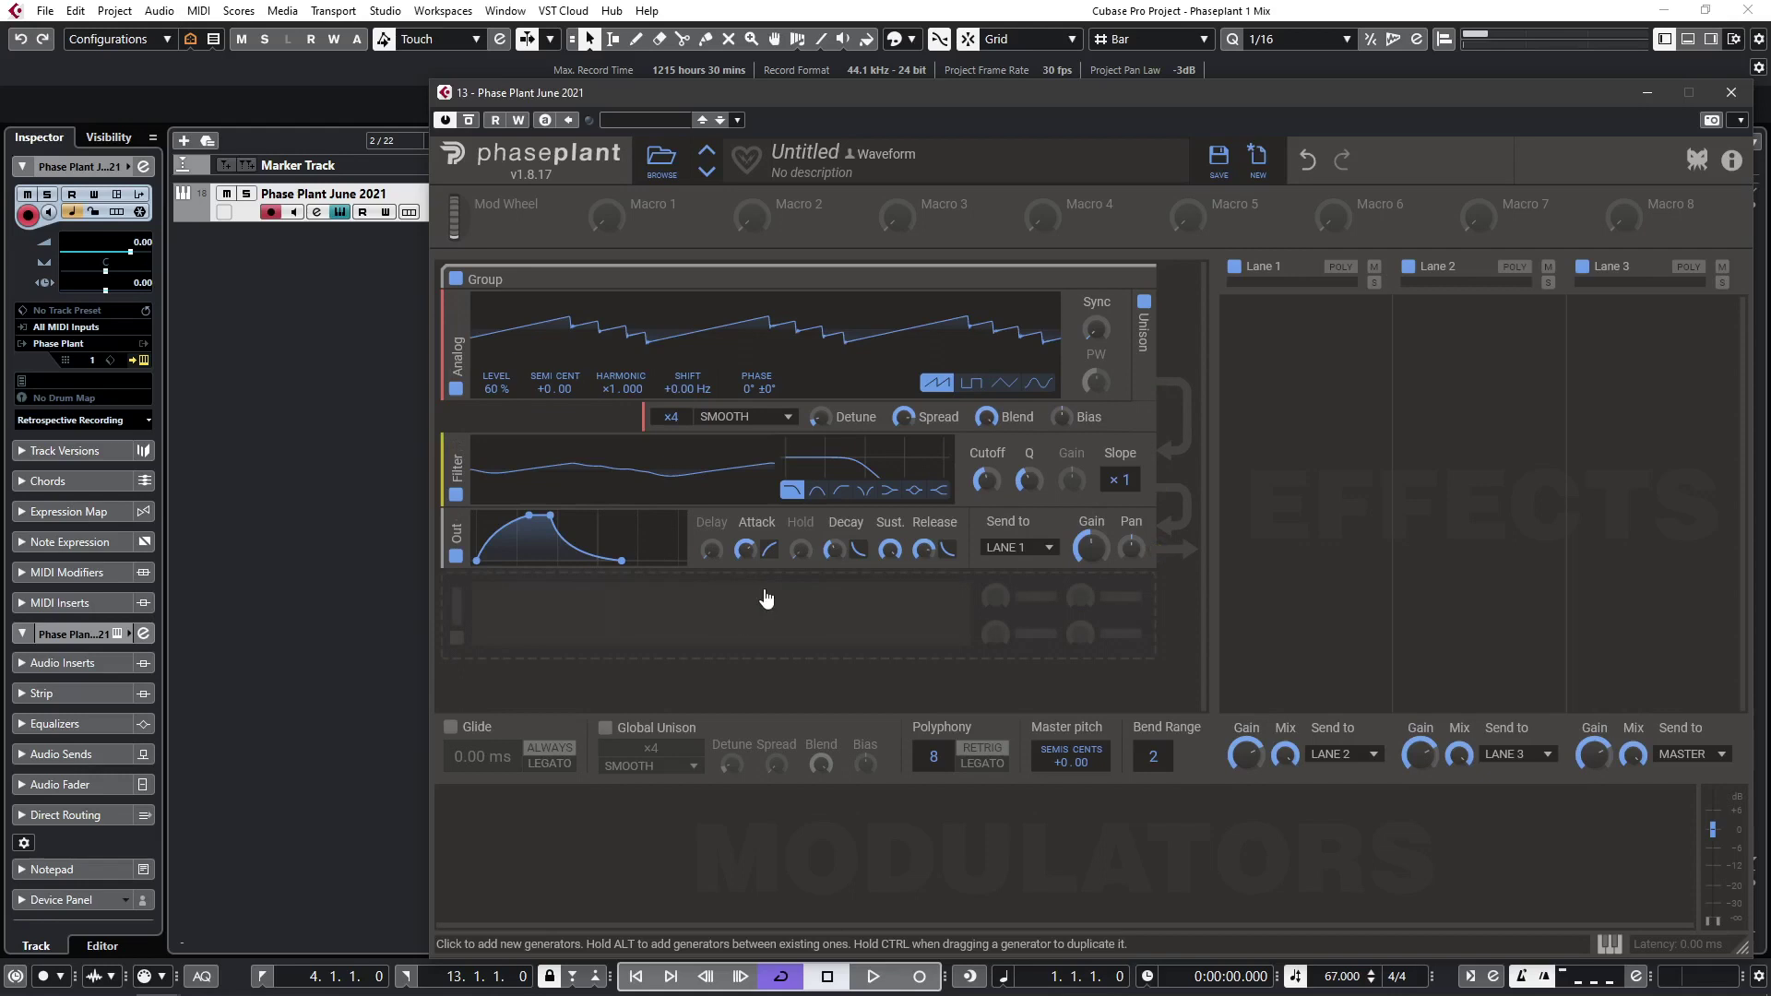
mouse_move(985, 480)
left_click_drag(985, 479, 985, 535)
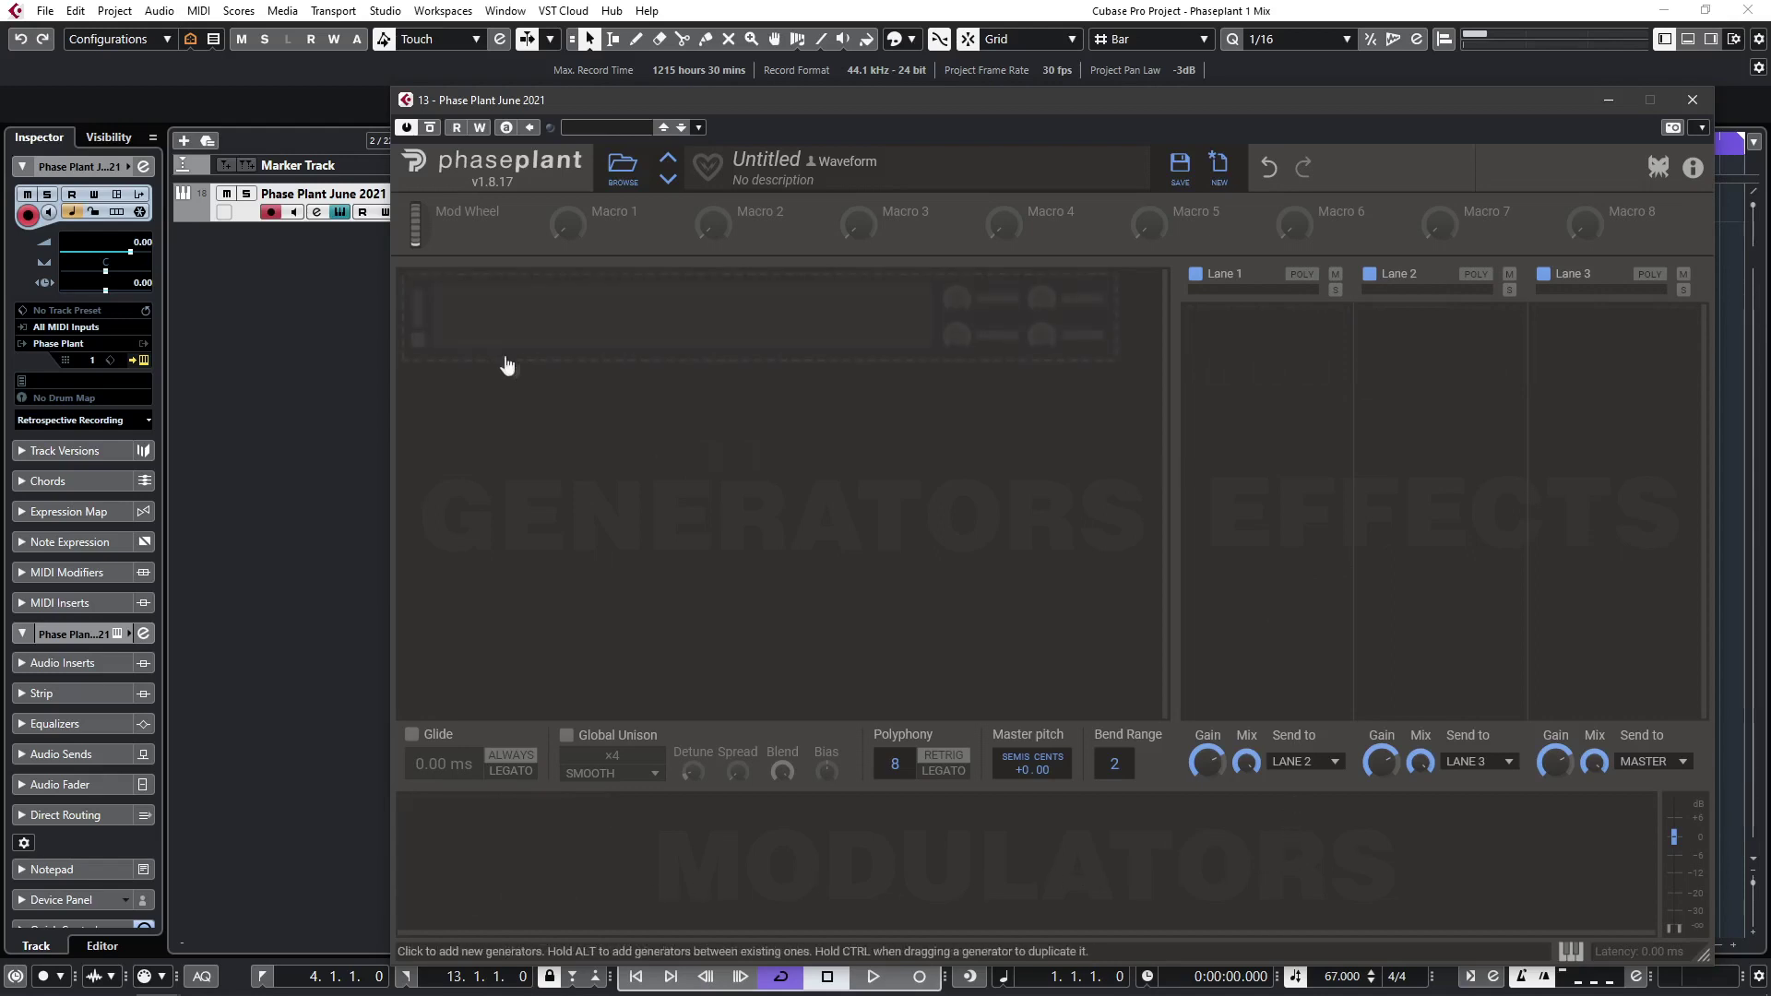
Add an Analog oscillator to the empty patch and set its level to 40%.
left_click(497, 329)
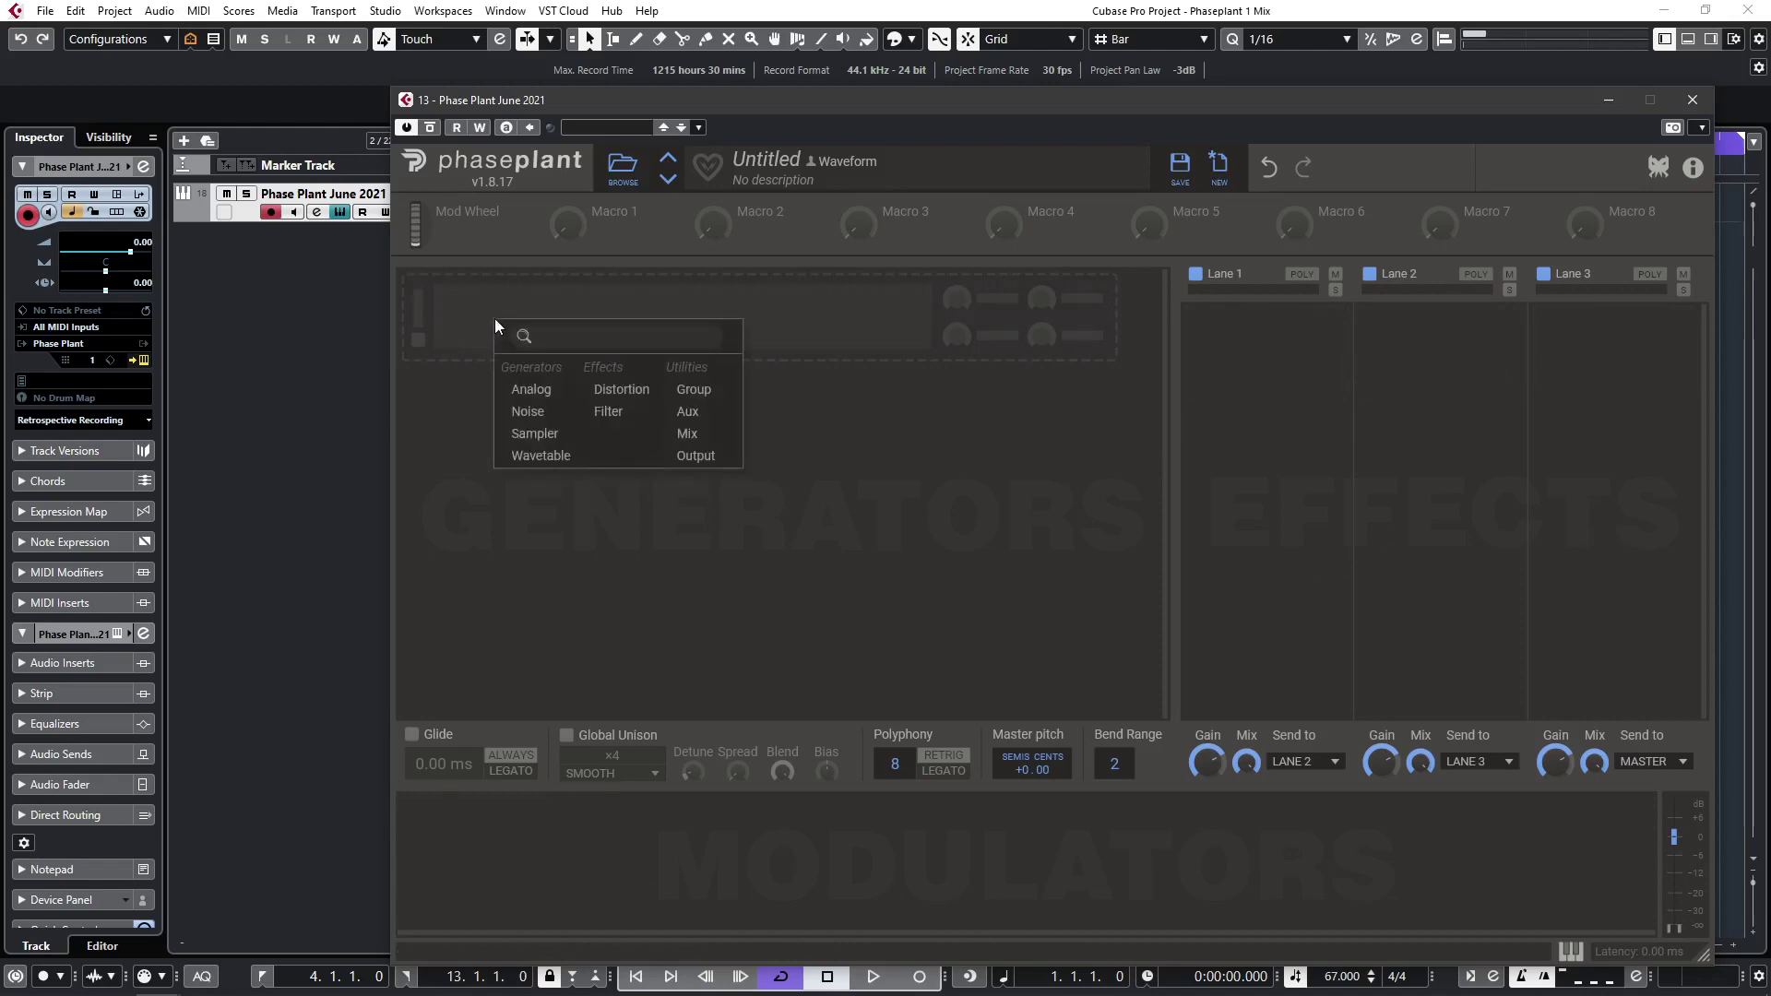
left_click(530, 391)
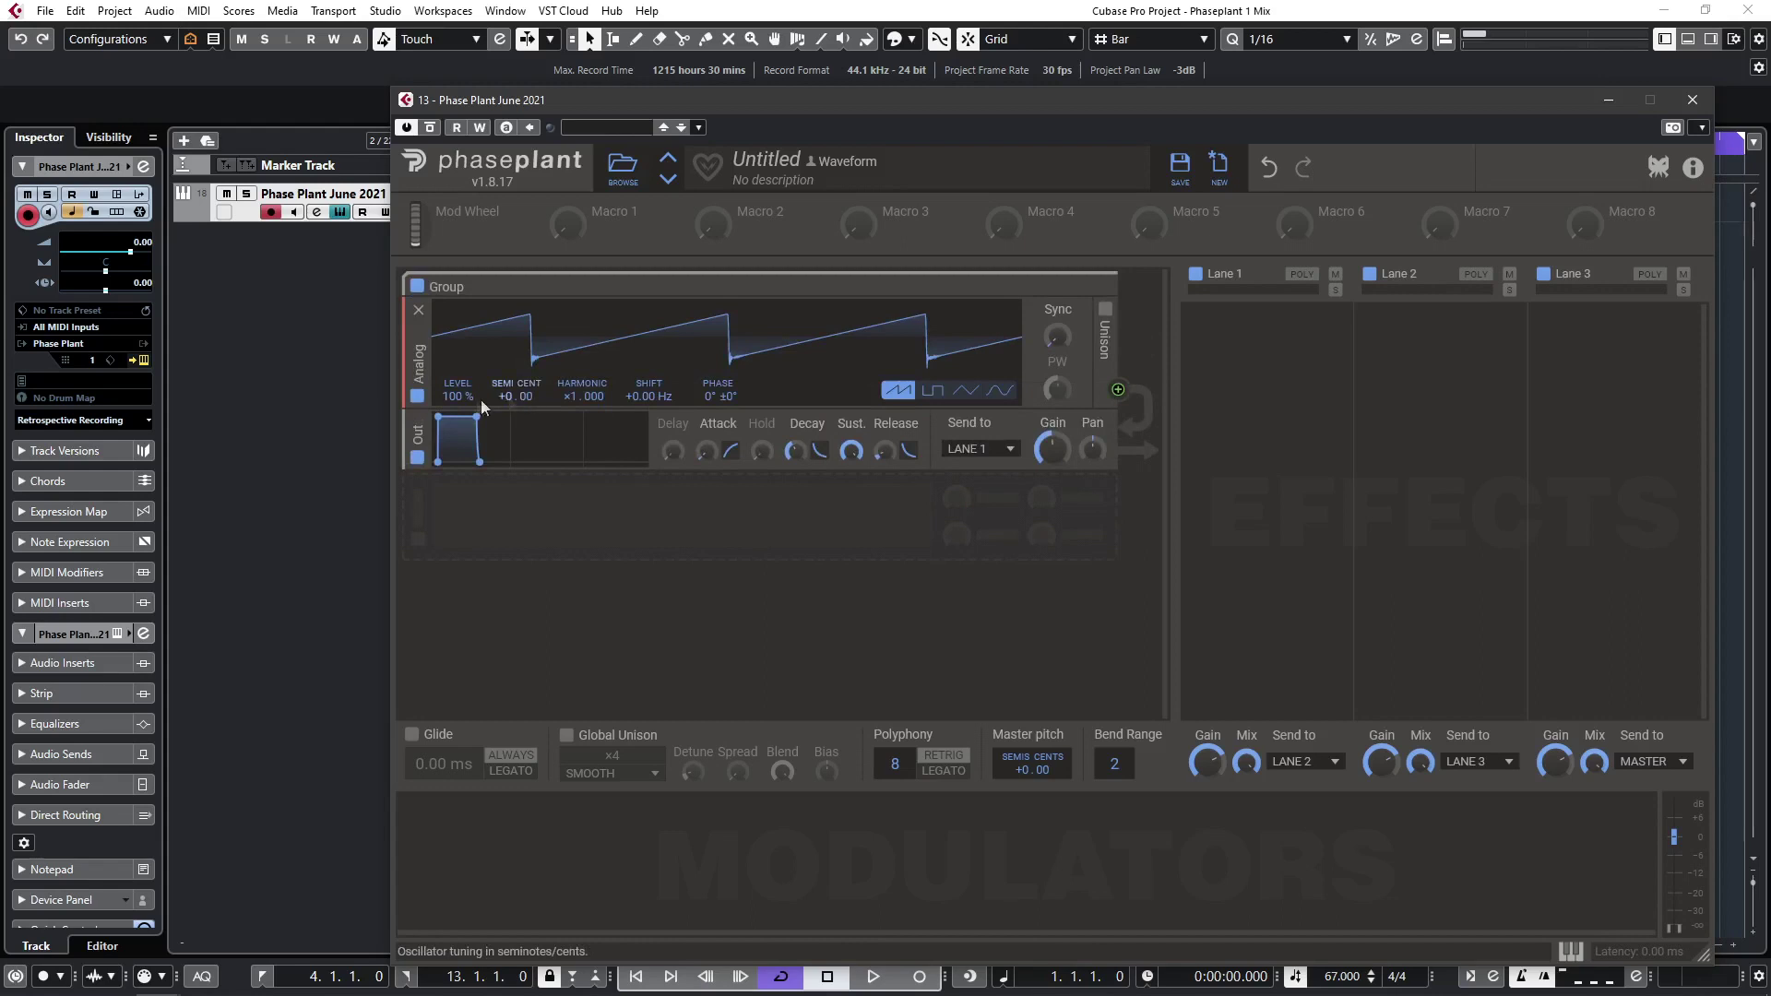
left_click_drag(439, 398, 439, 461)
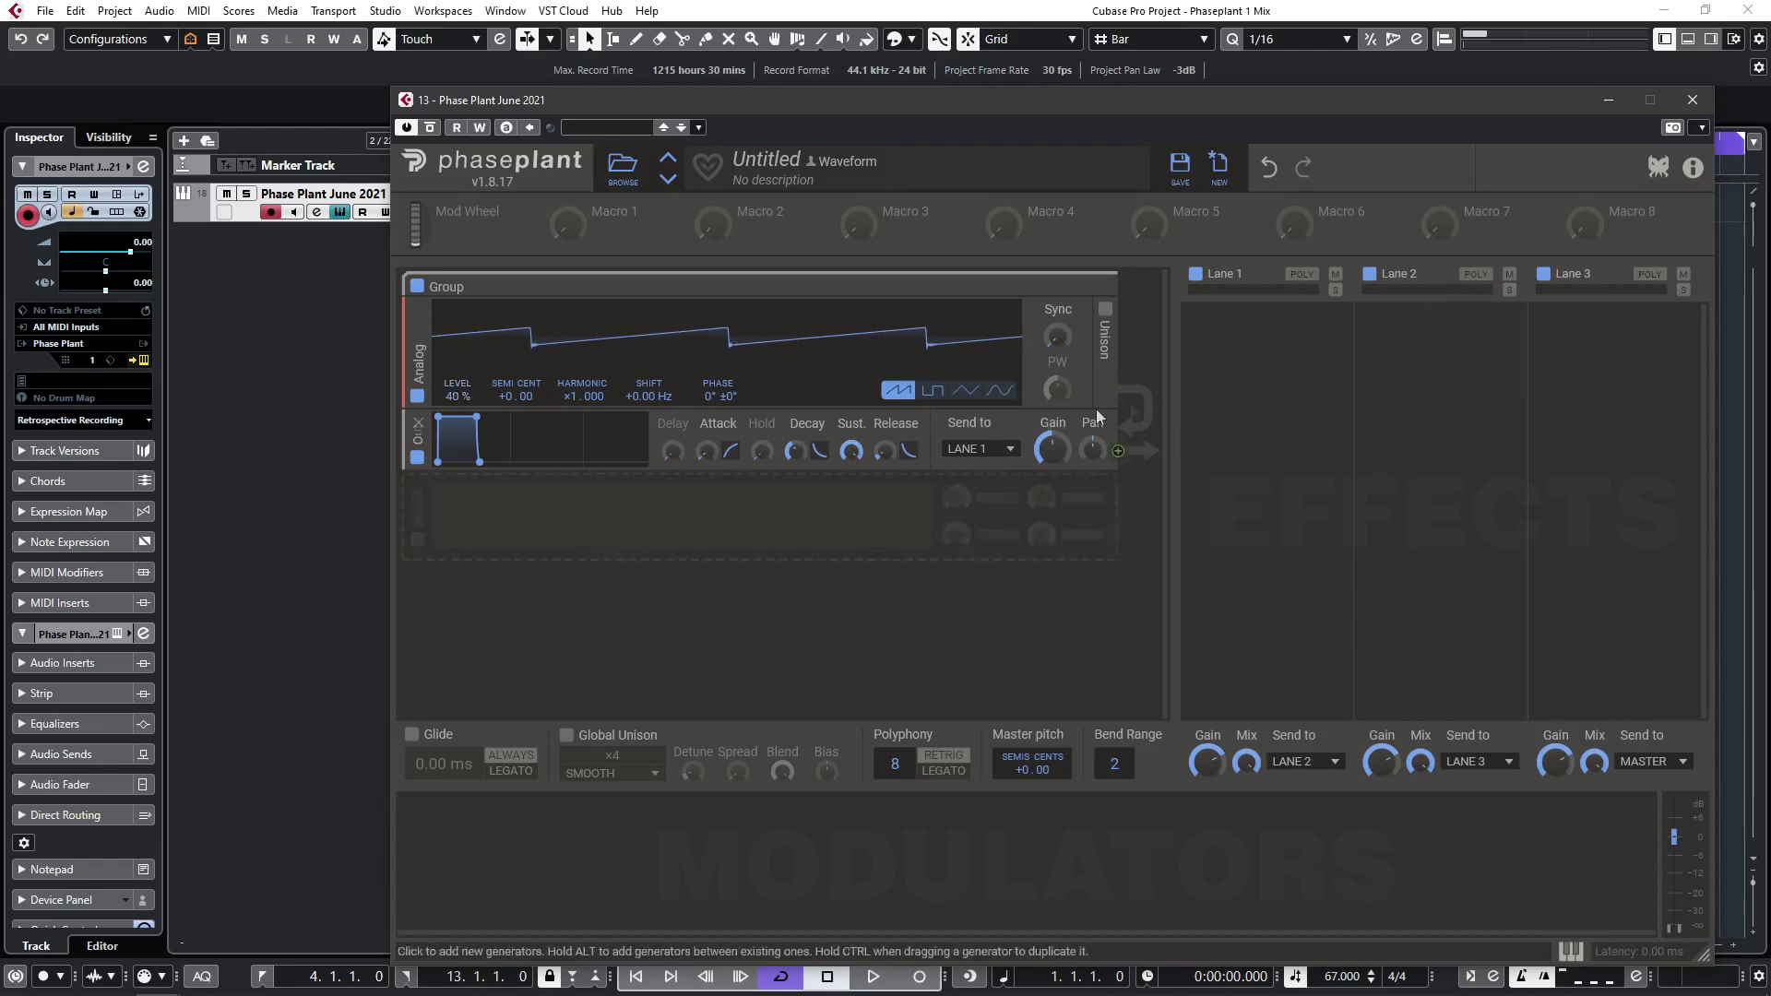
Enable unison on the Analog oscillator with 8 voices and raise its stereo spread.
left_click(1105, 310)
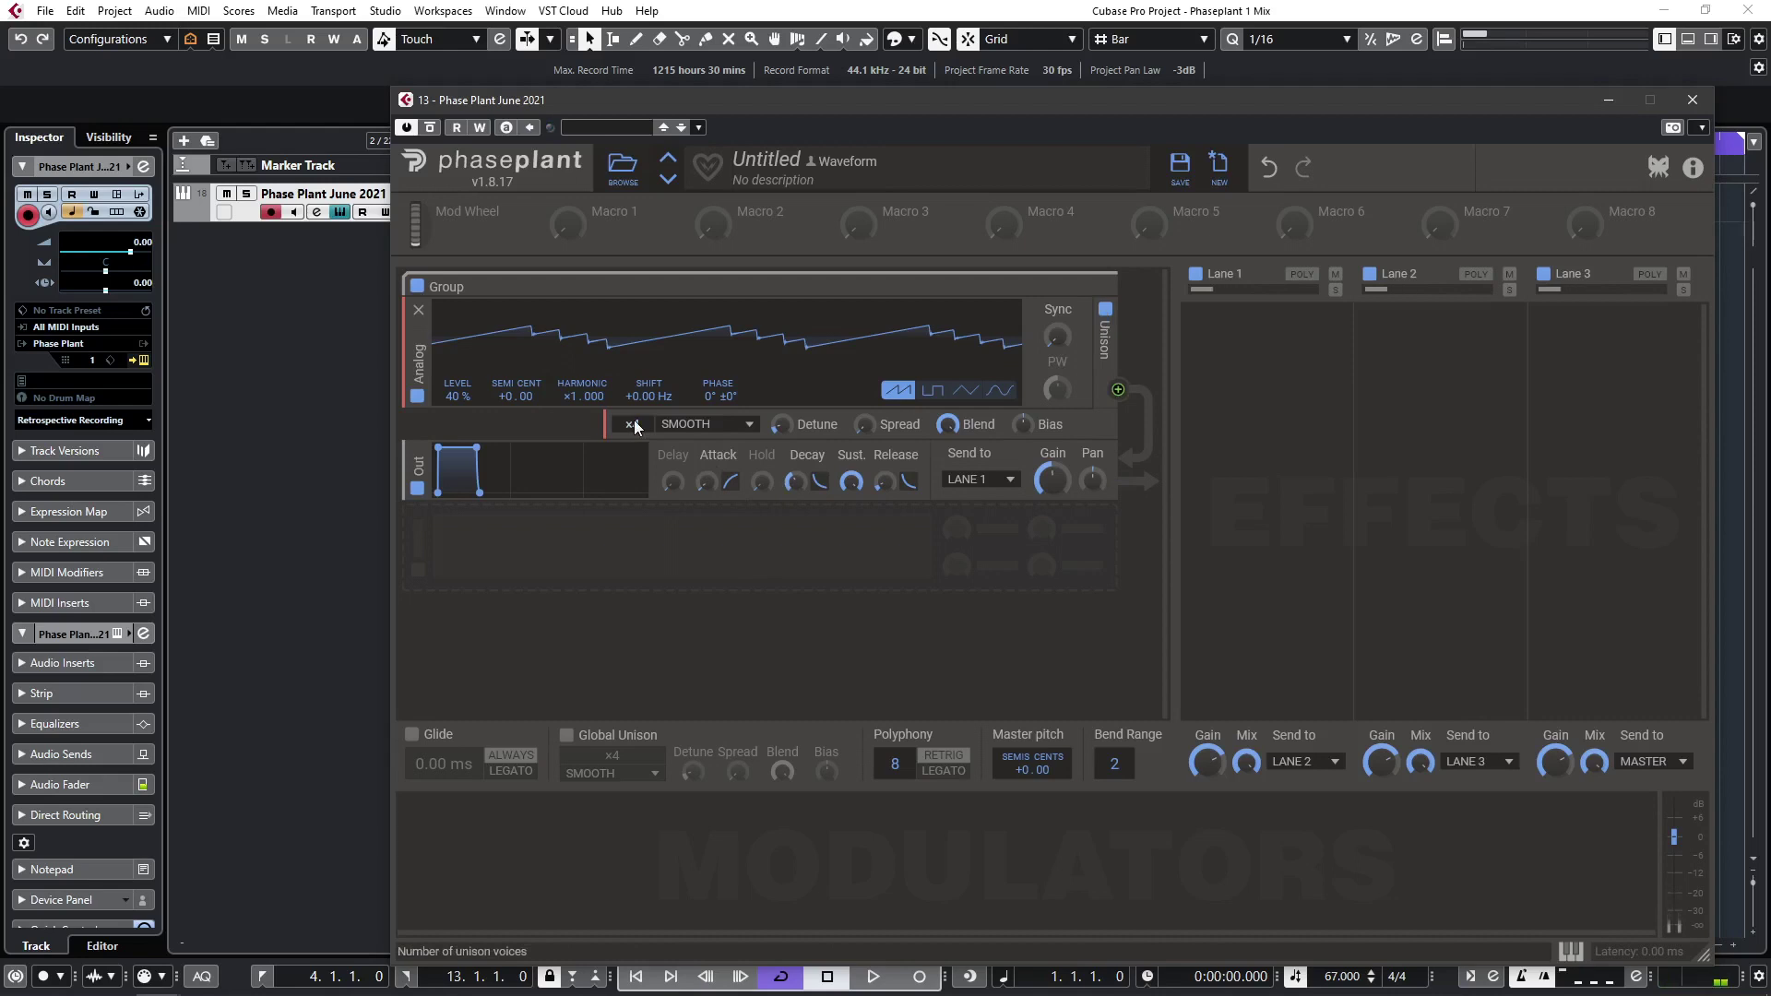
left_click_drag(635, 426, 635, 402)
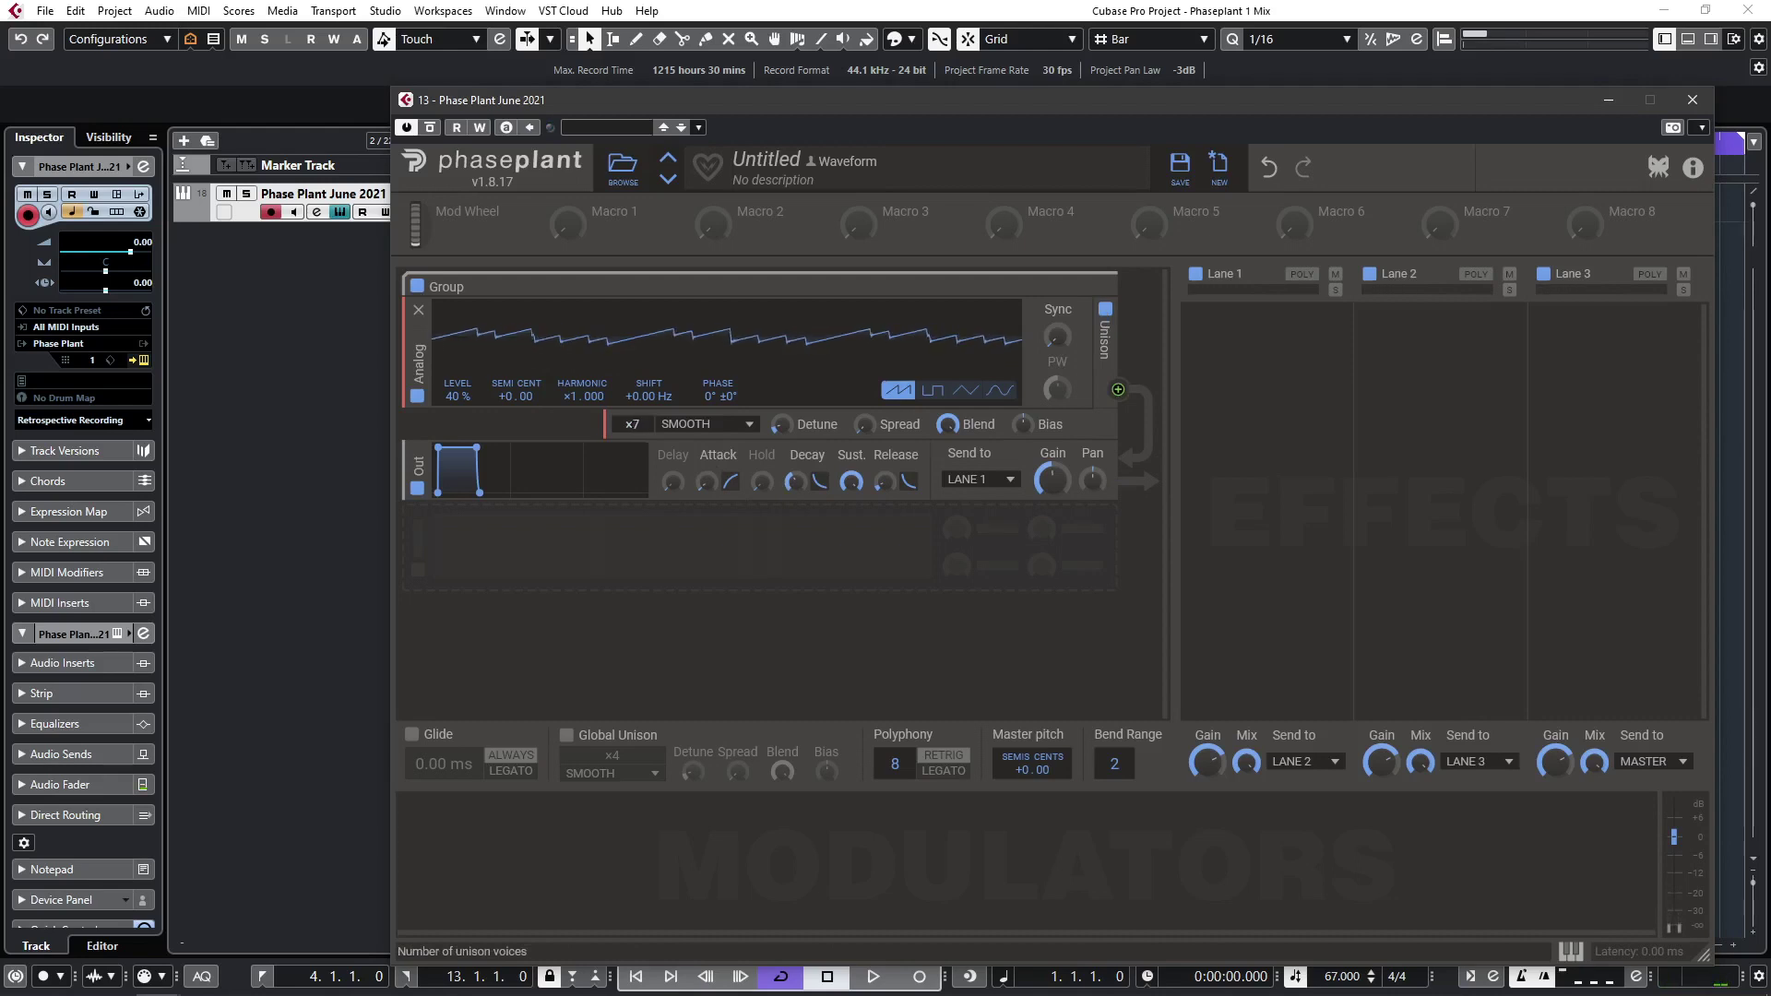
left_click_drag(635, 402, 635, 397)
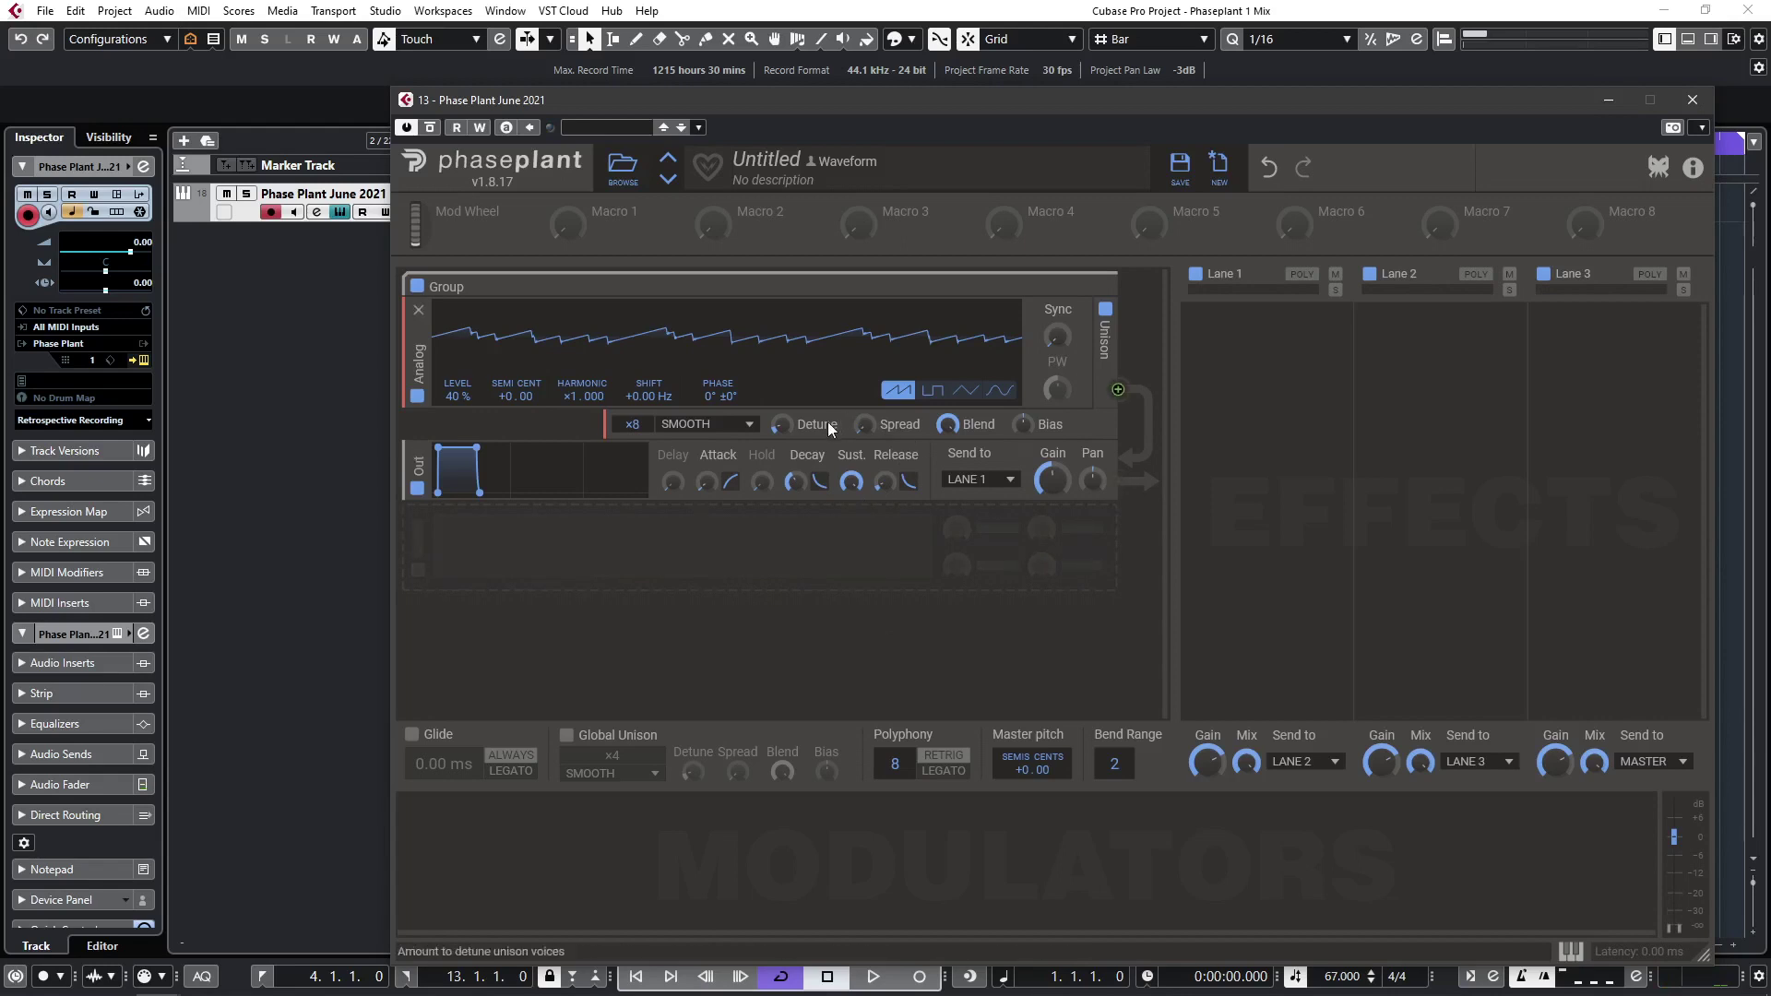
left_click(864, 429)
left_click_drag(864, 424, 863, 388)
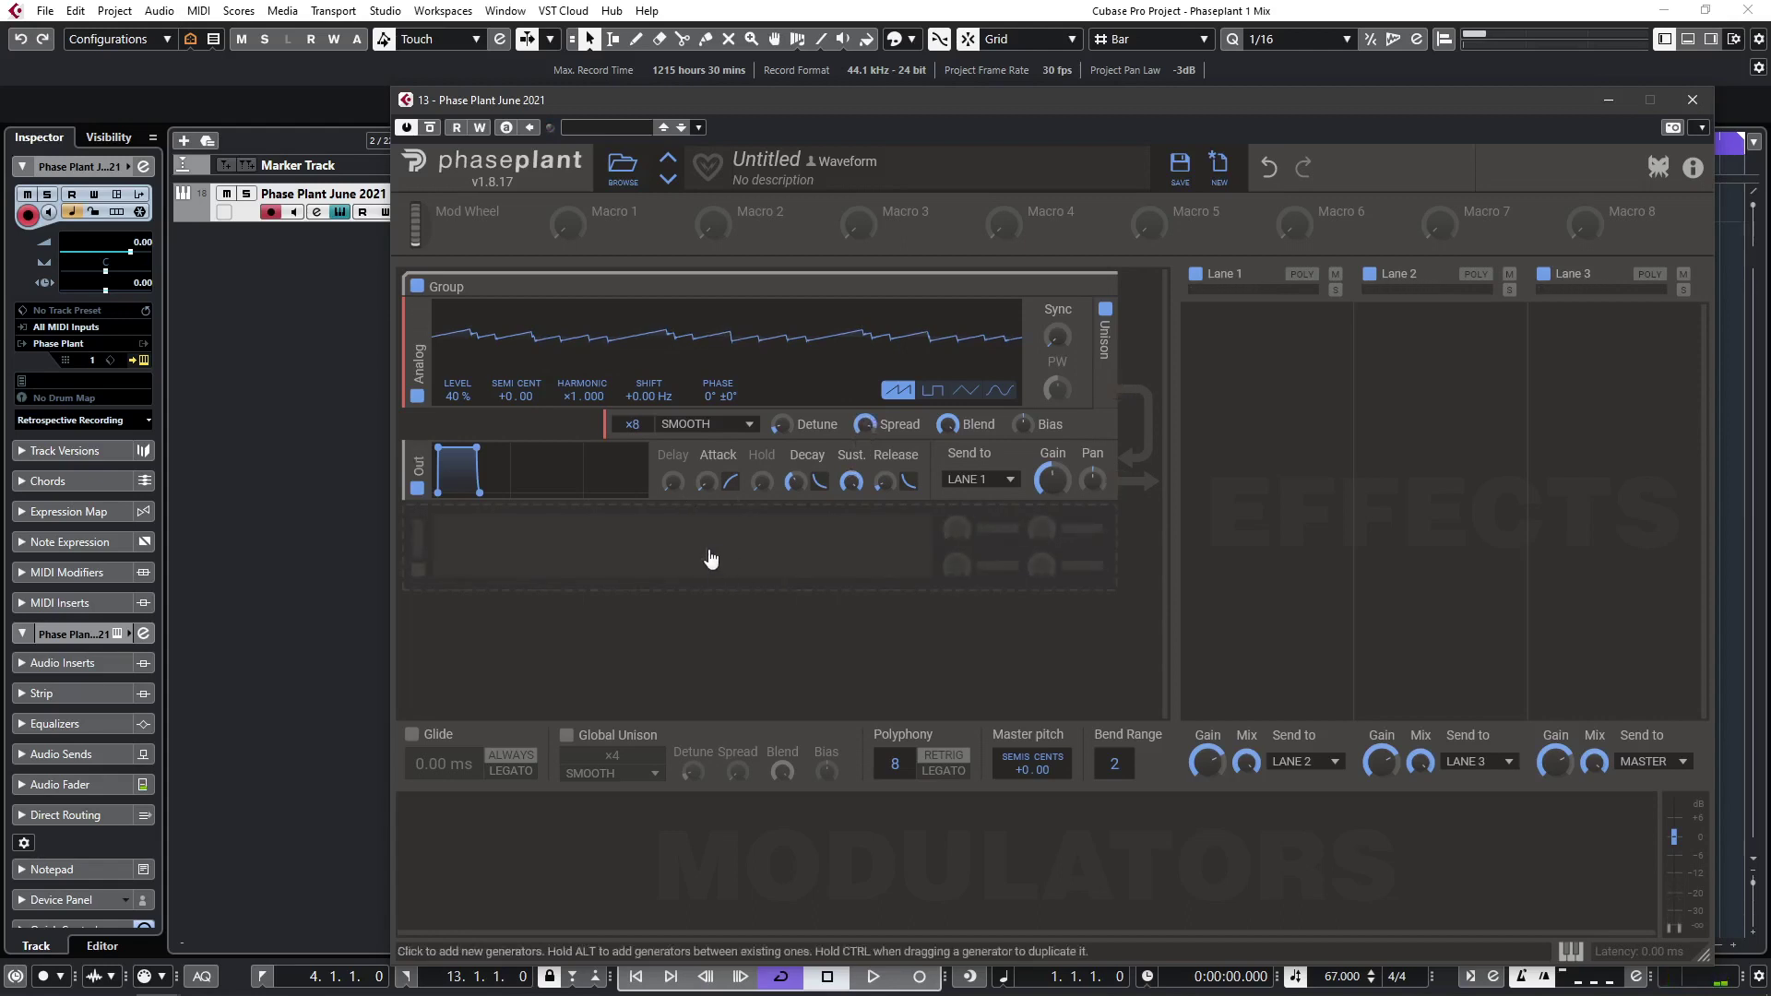
Lengthen the output envelope's attack to about 85 ms and raise its release, keeping the unison mode on Smooth.
left_click_drag(706, 481, 706, 467)
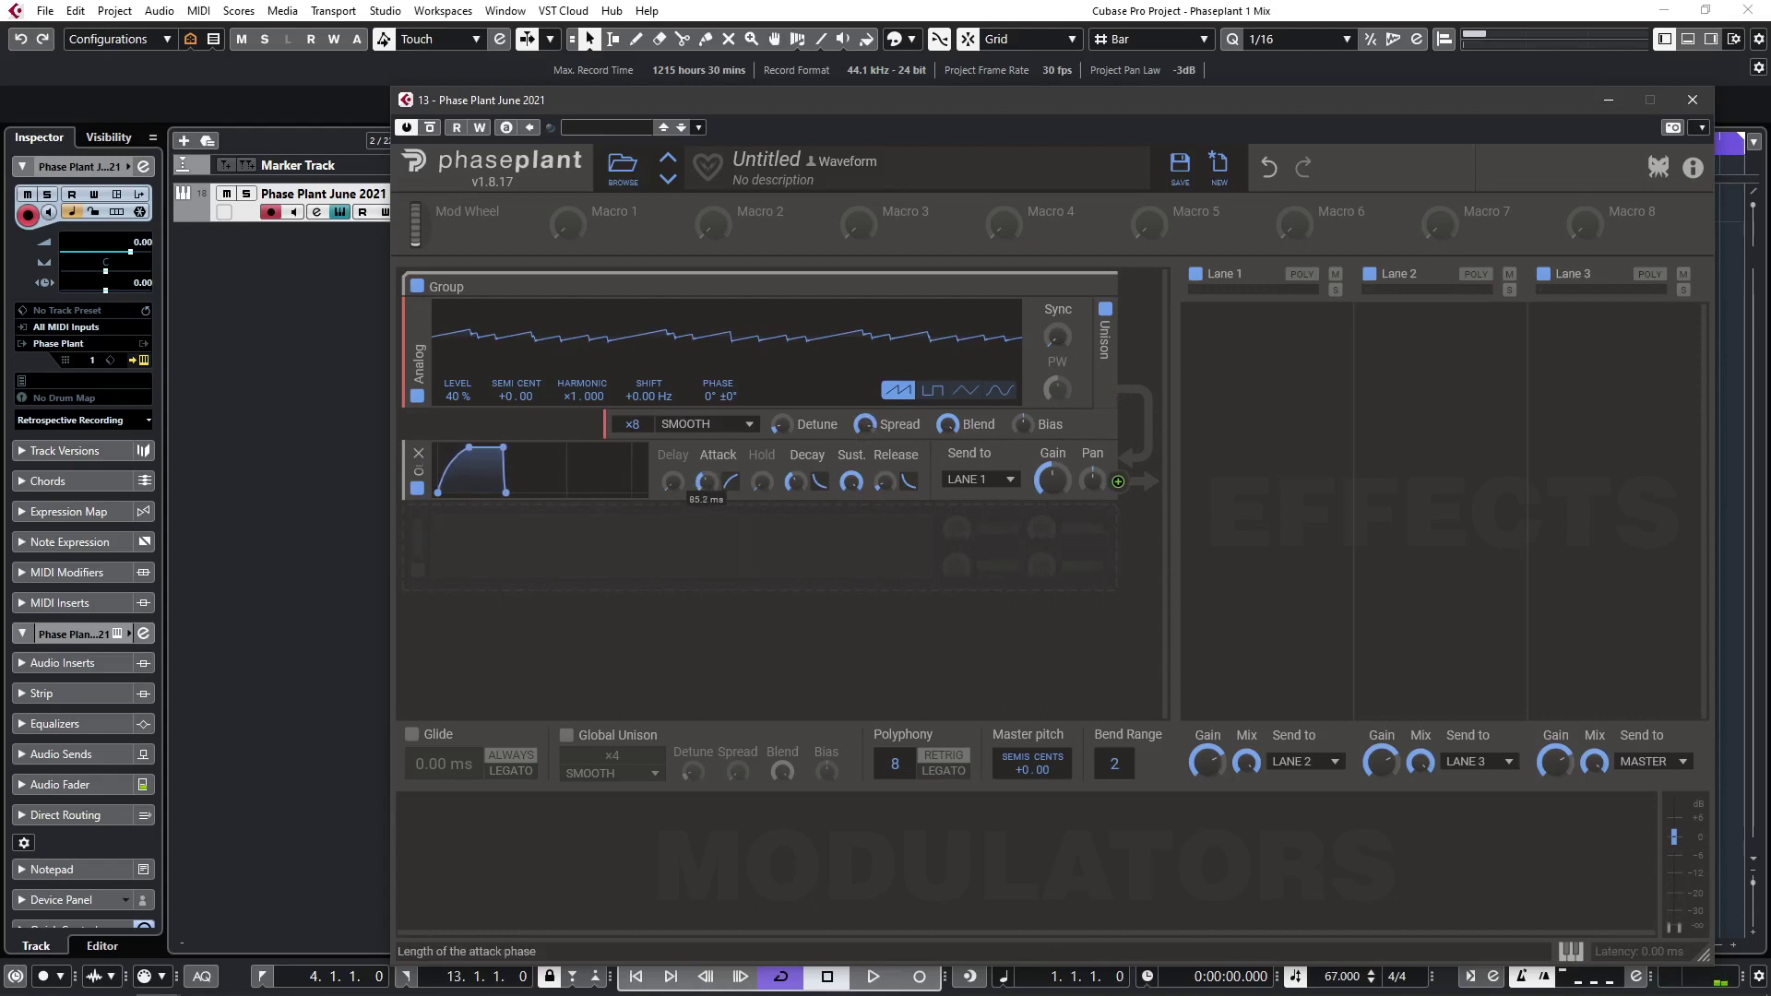
mouse_move(883, 485)
left_mouse_down()
mouse_move(883, 455)
mouse_move(891, 491)
left_mouse_up()
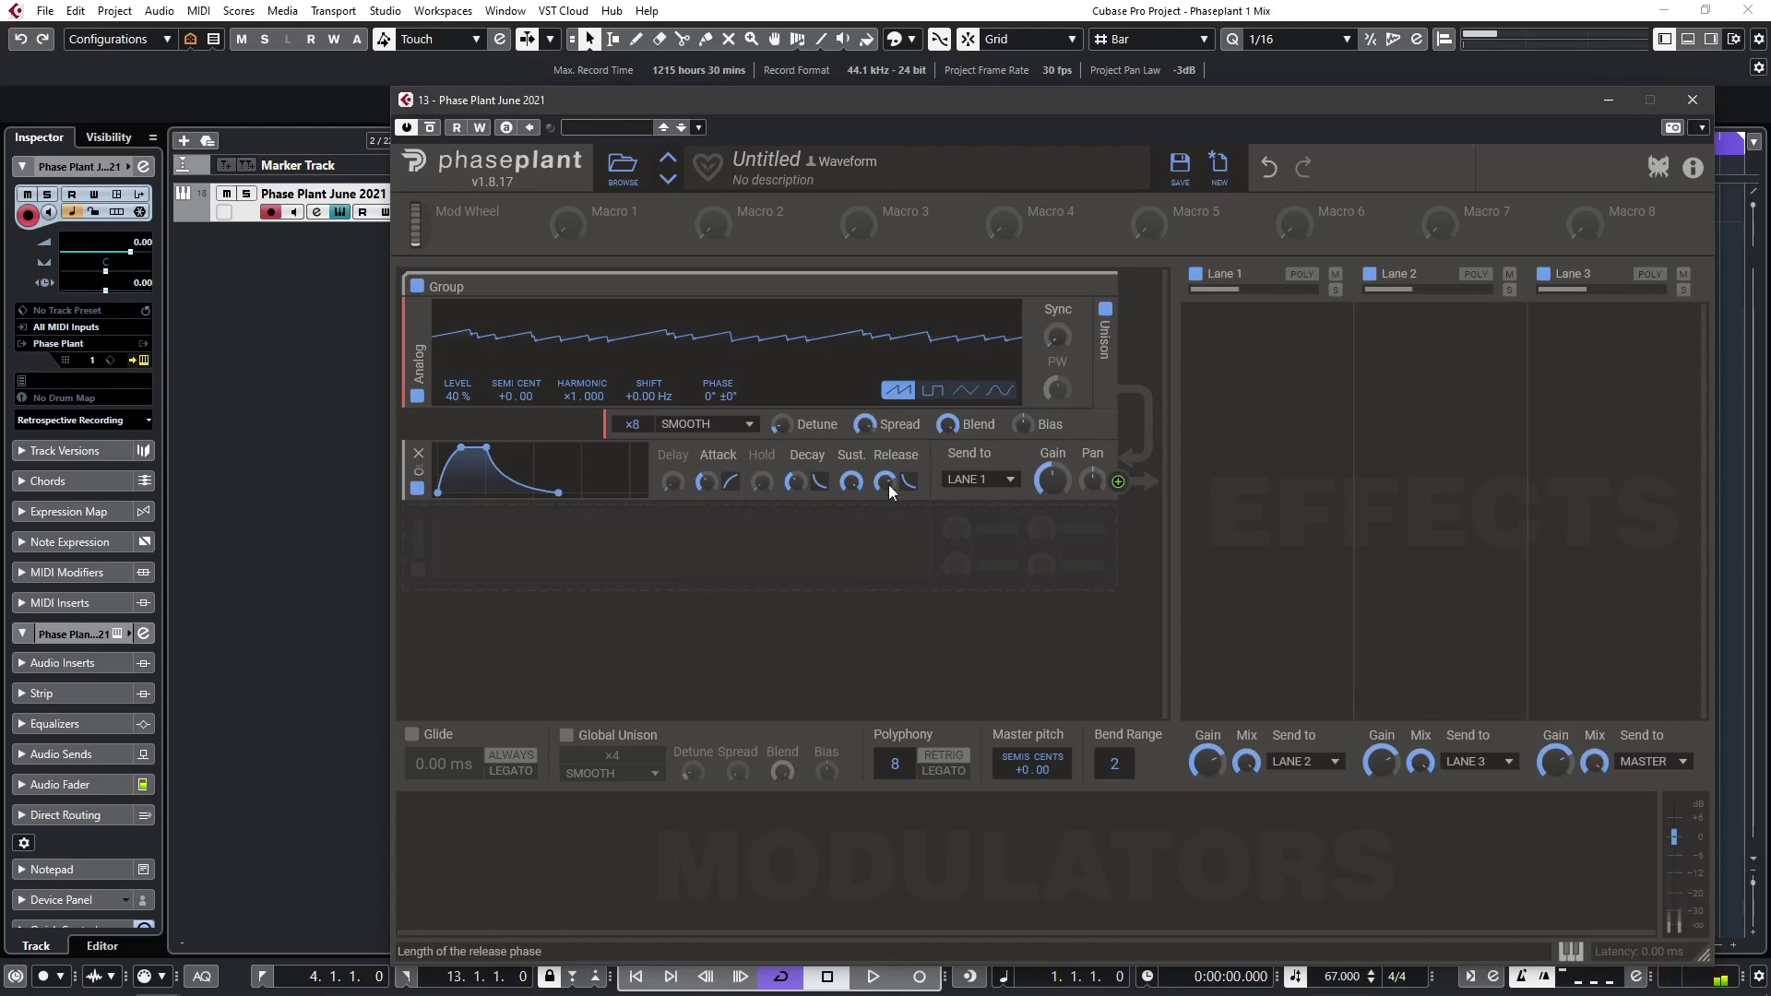
left_click(701, 426)
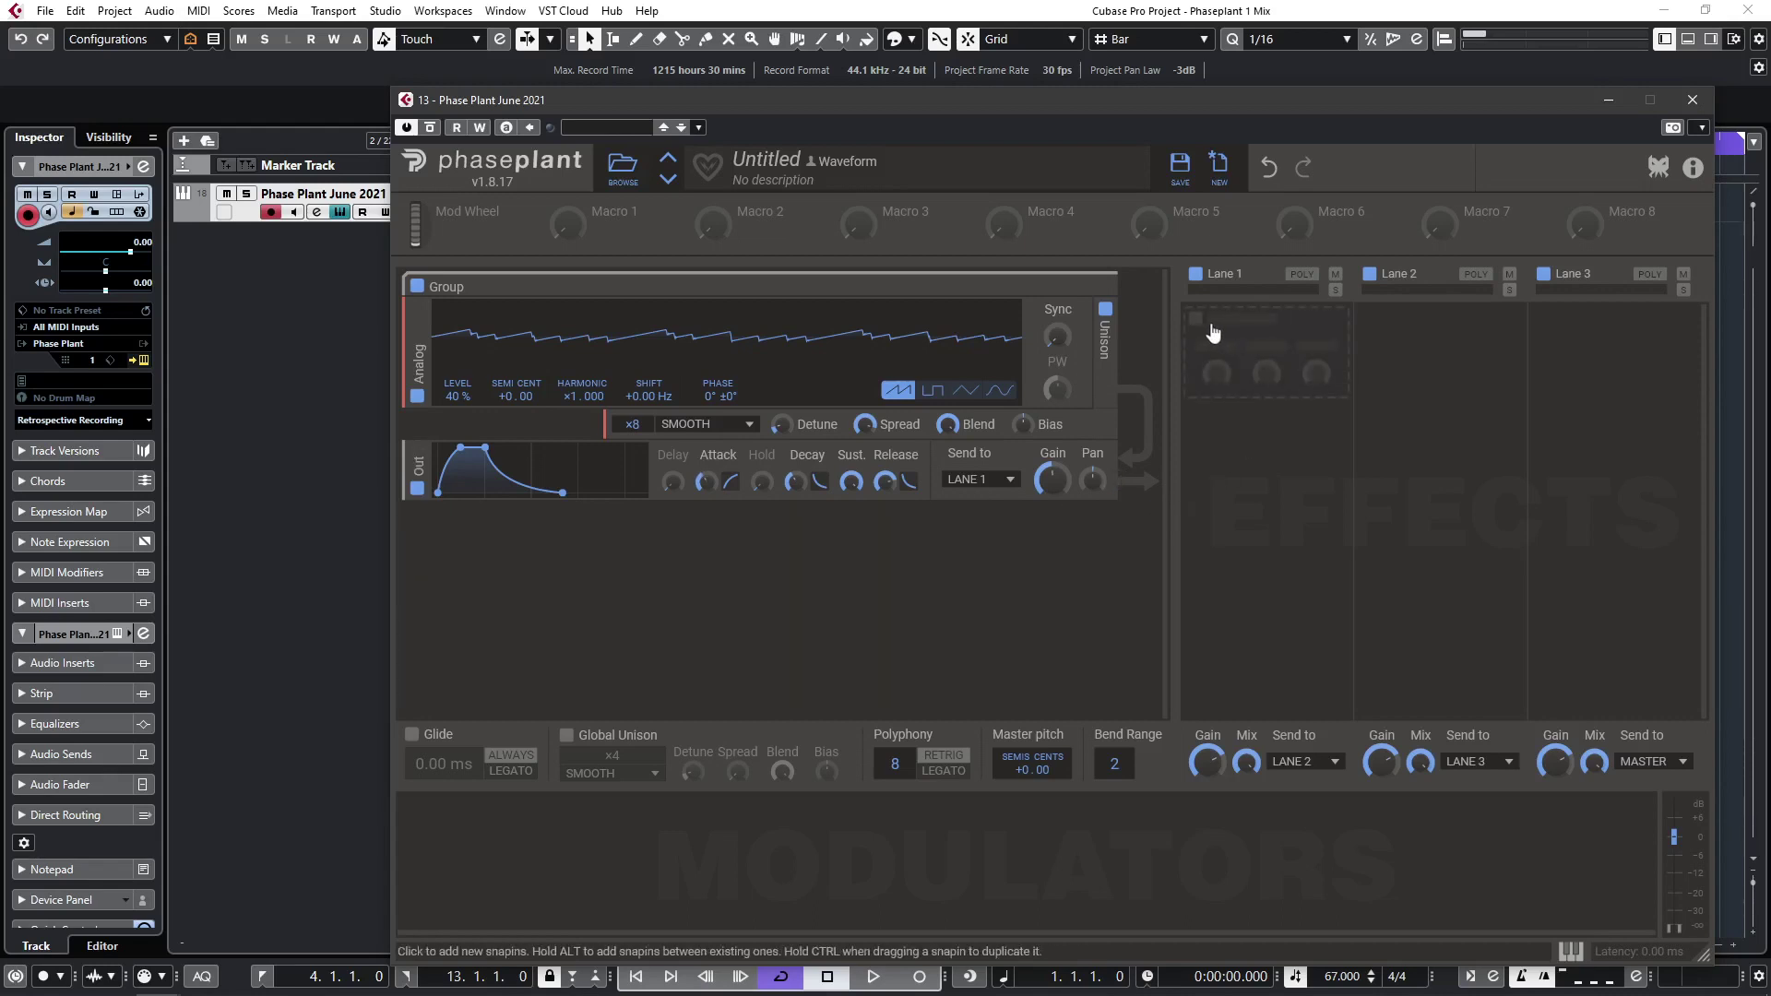
Add an Ensemble effect to Lane 1 with Sine motion, a wider spread and a lower mix.
left_click(1191, 324)
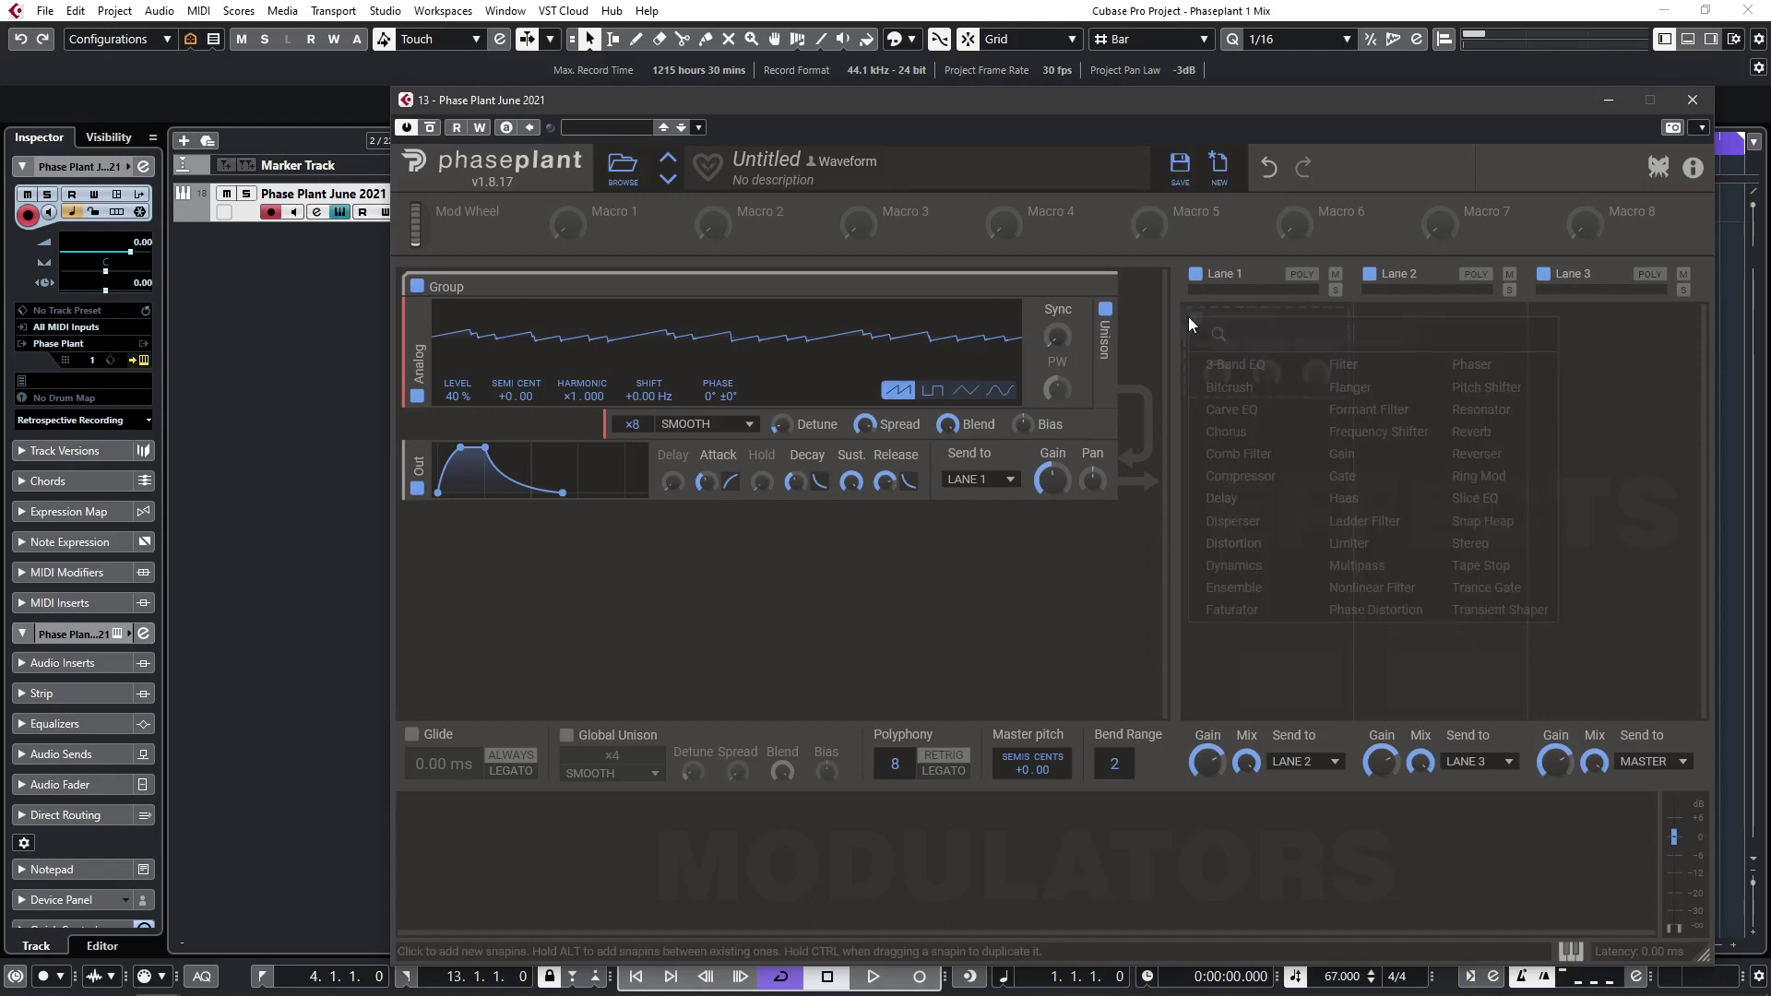
left_click(1247, 589)
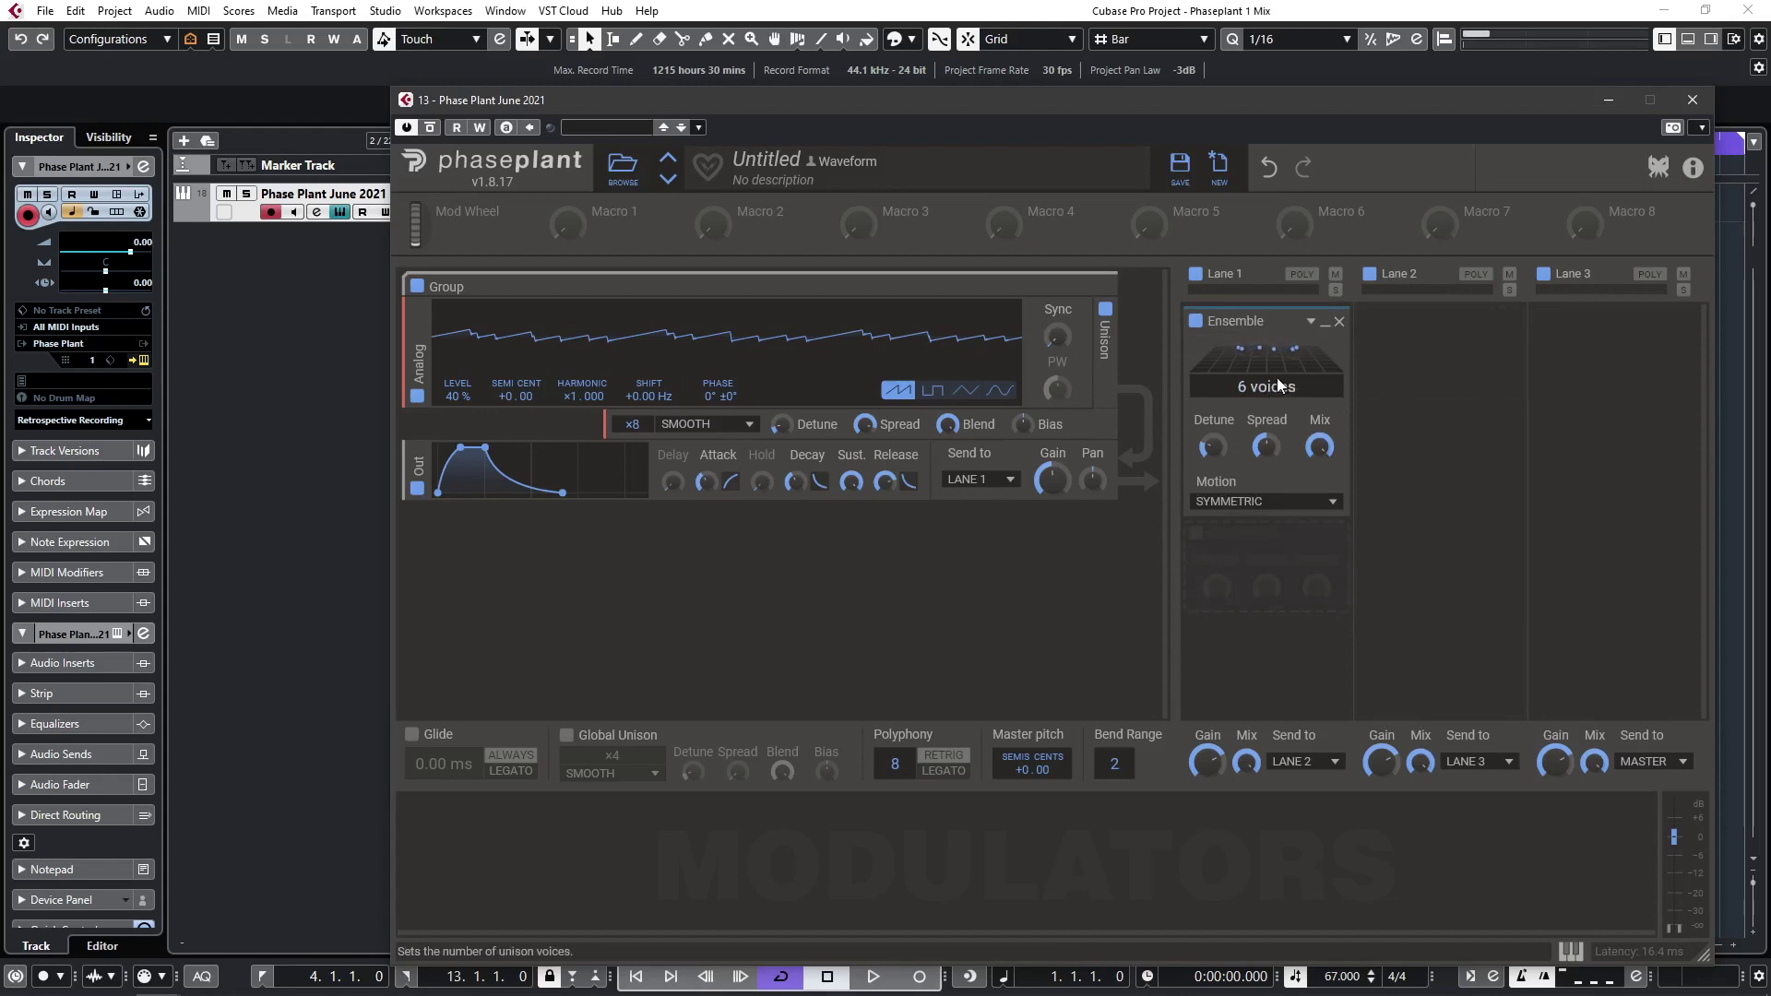
left_click(1284, 502)
left_click(1285, 504)
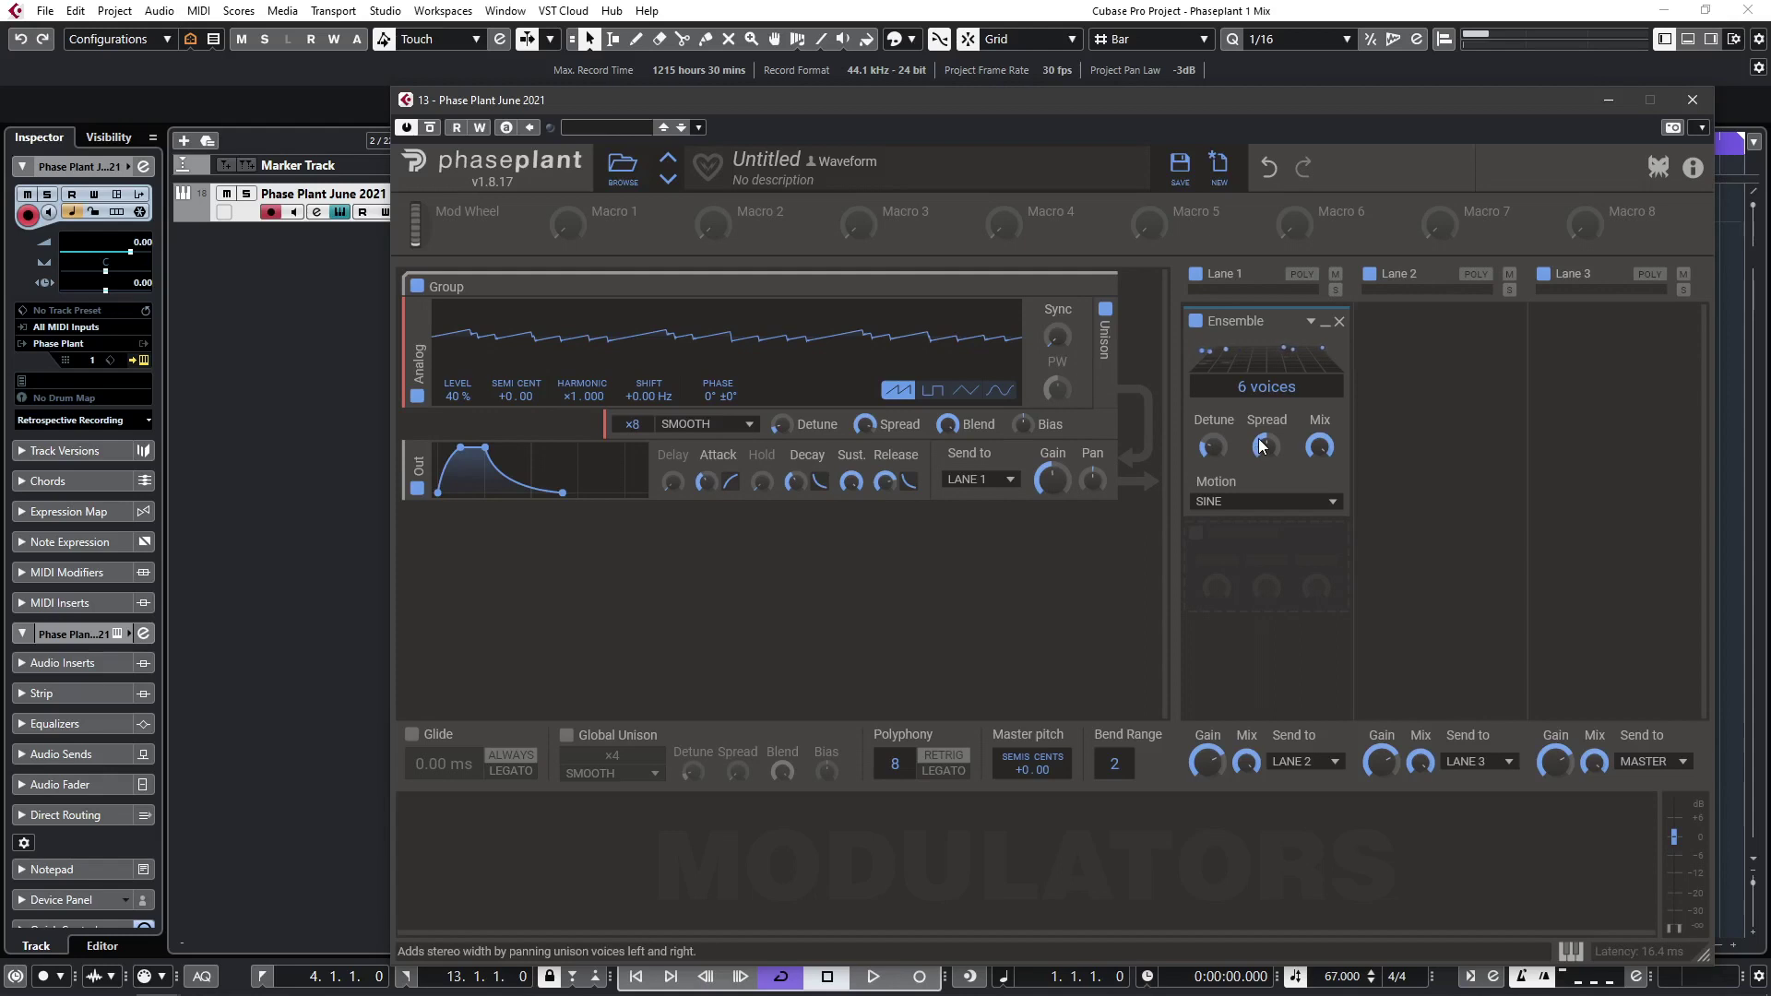
left_click_drag(1262, 454, 1320, 482)
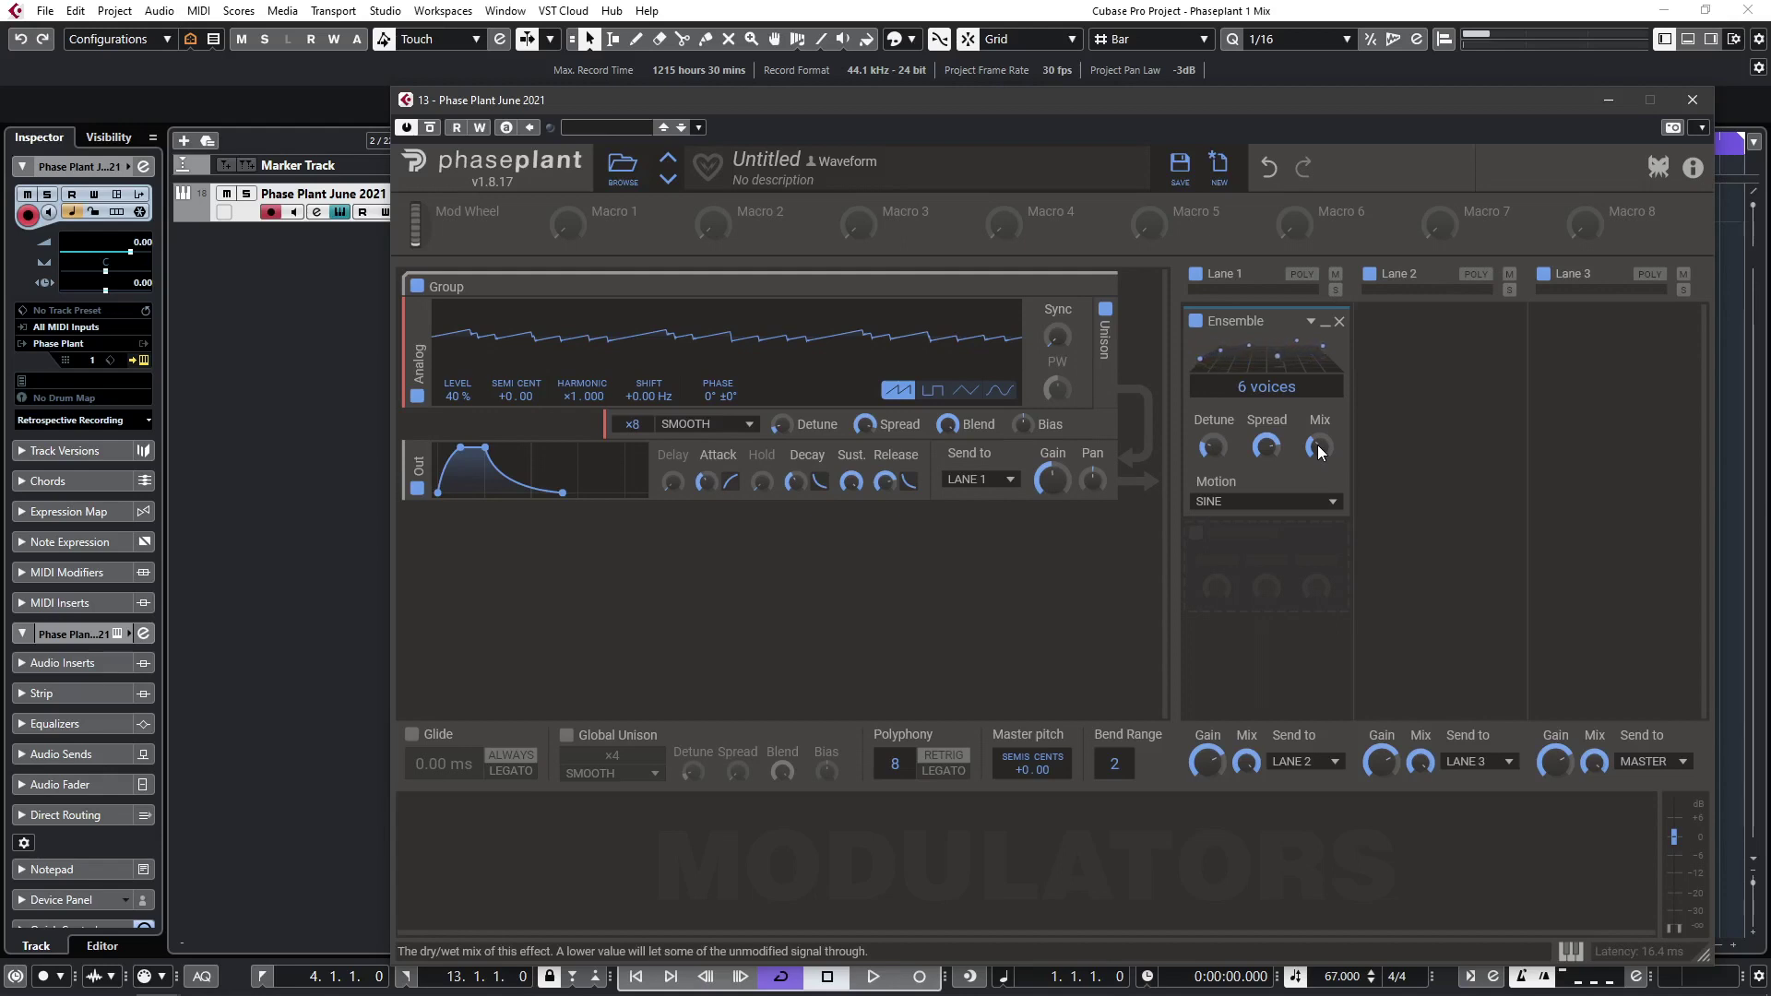
Add a Reverb below the Ensemble in Lane 1, lengthen its decay and slightly reduce its mix.
left_click(1200, 534)
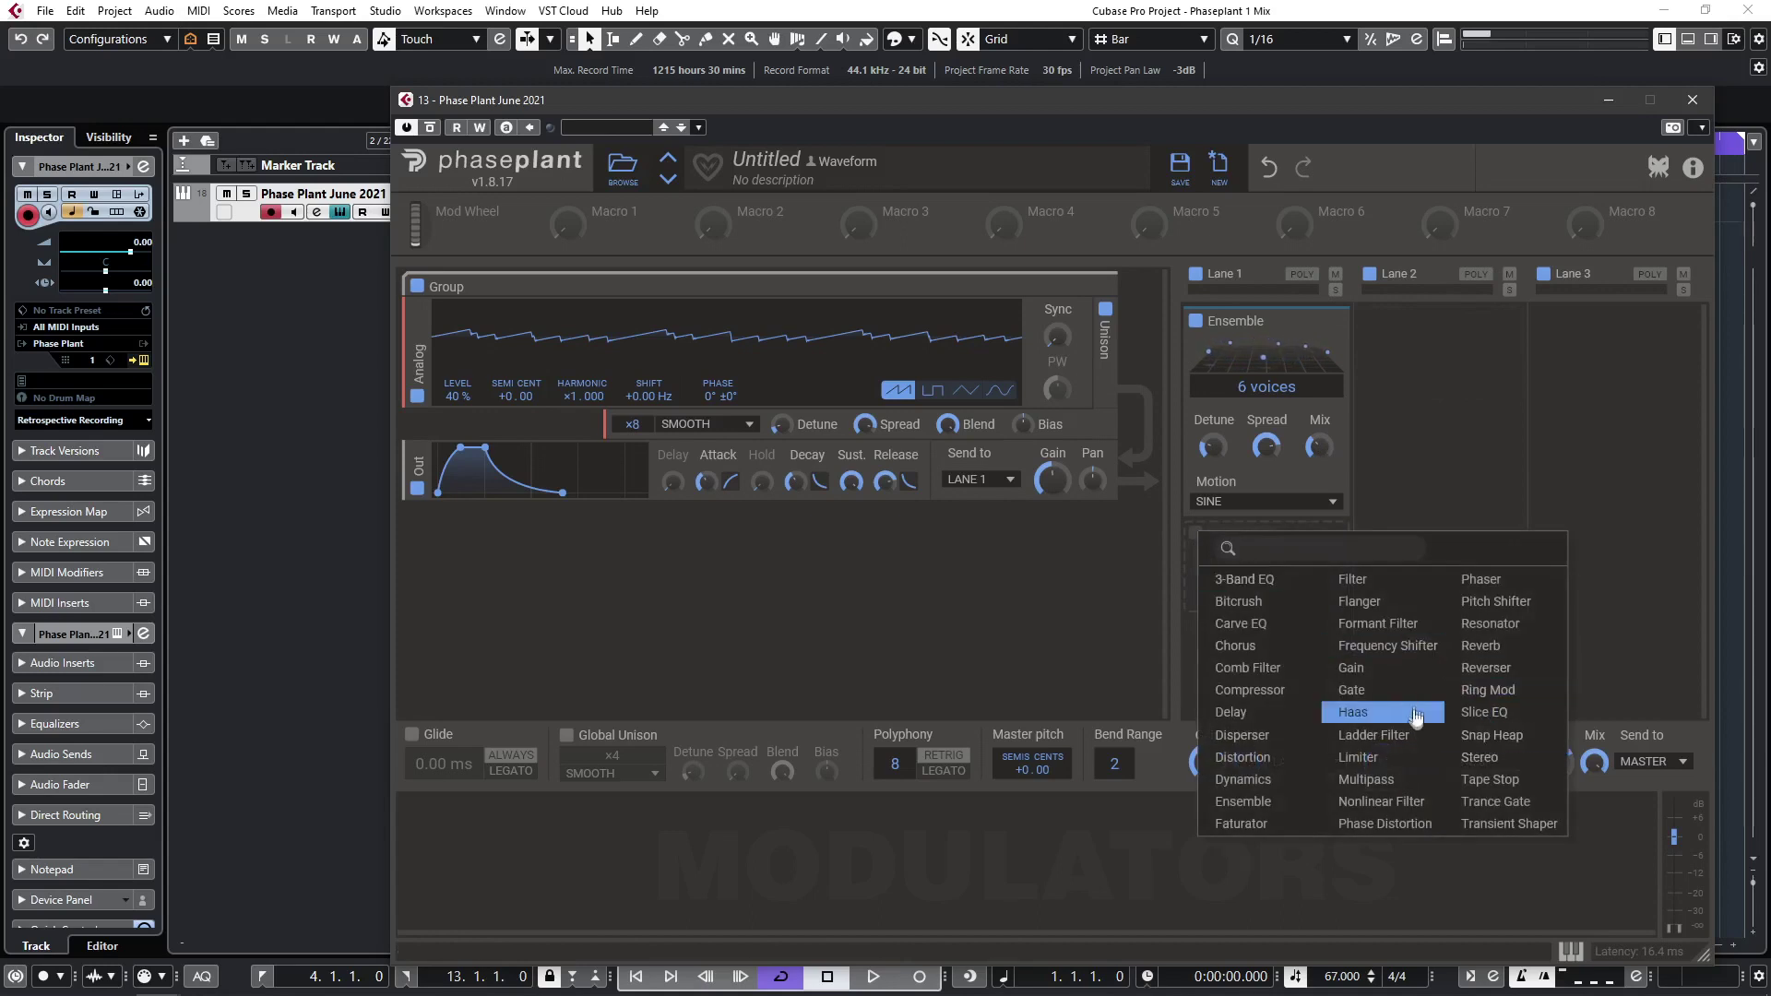
left_click(1488, 646)
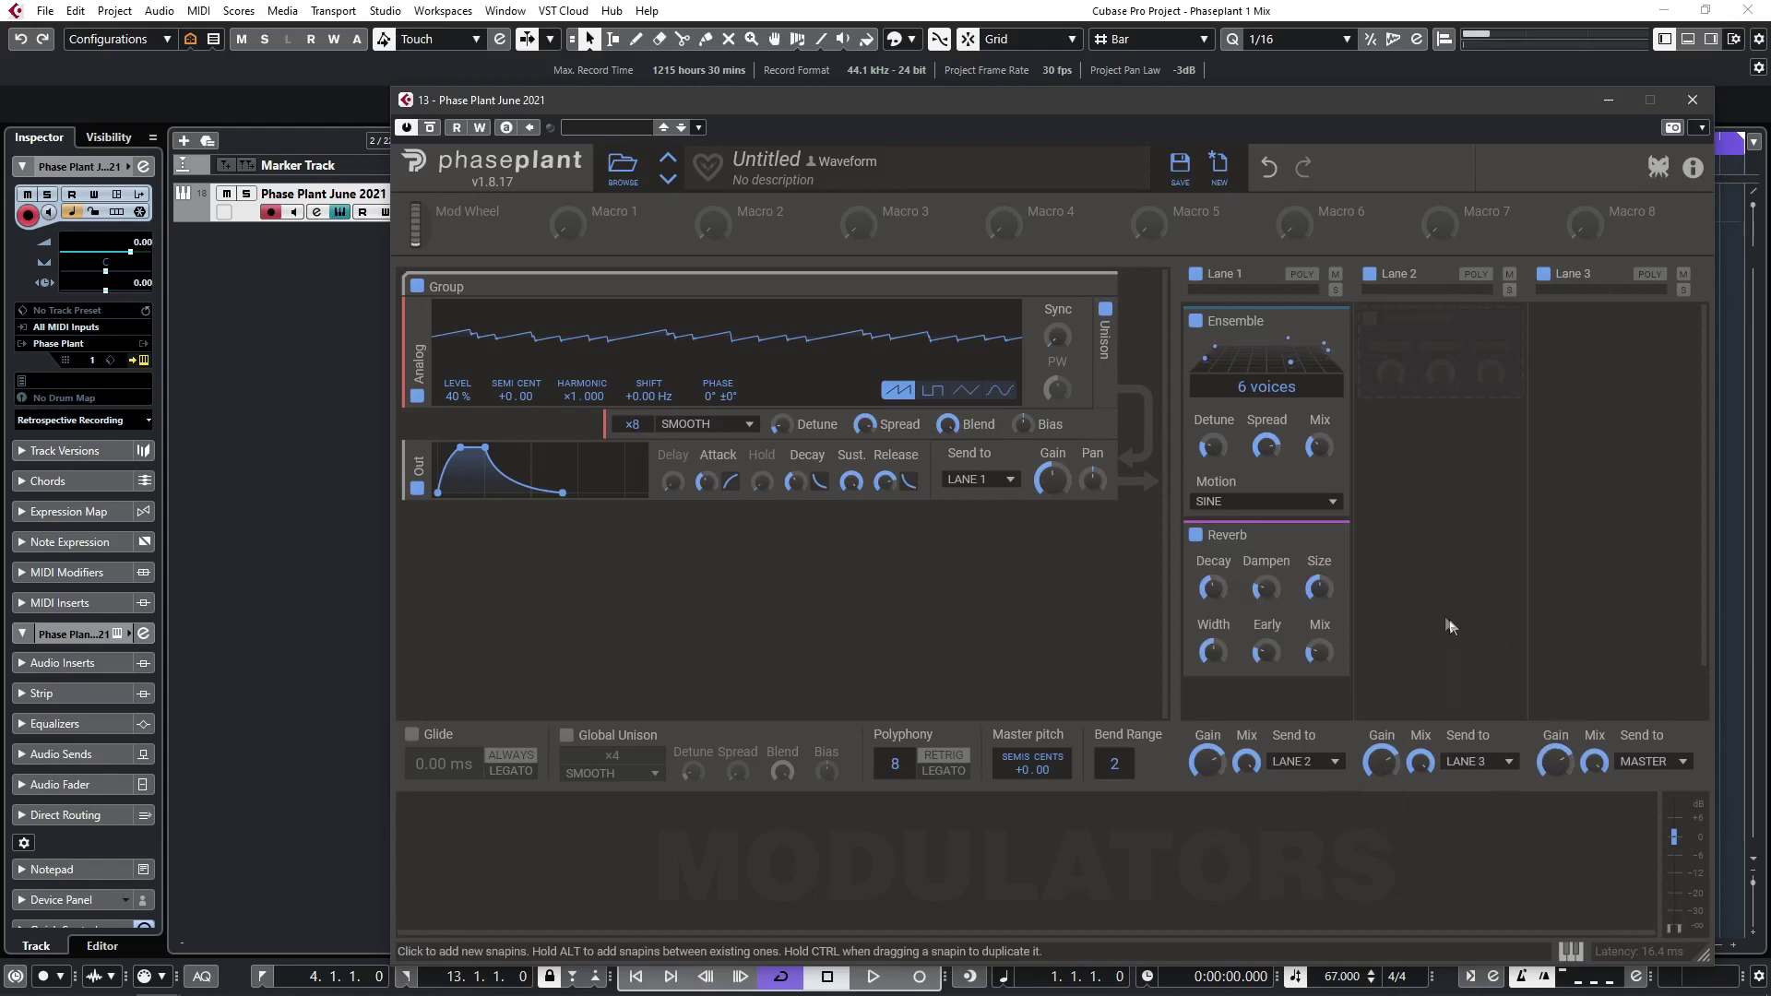
mouse_move(1211, 590)
left_click_drag(1211, 590, 1211, 564)
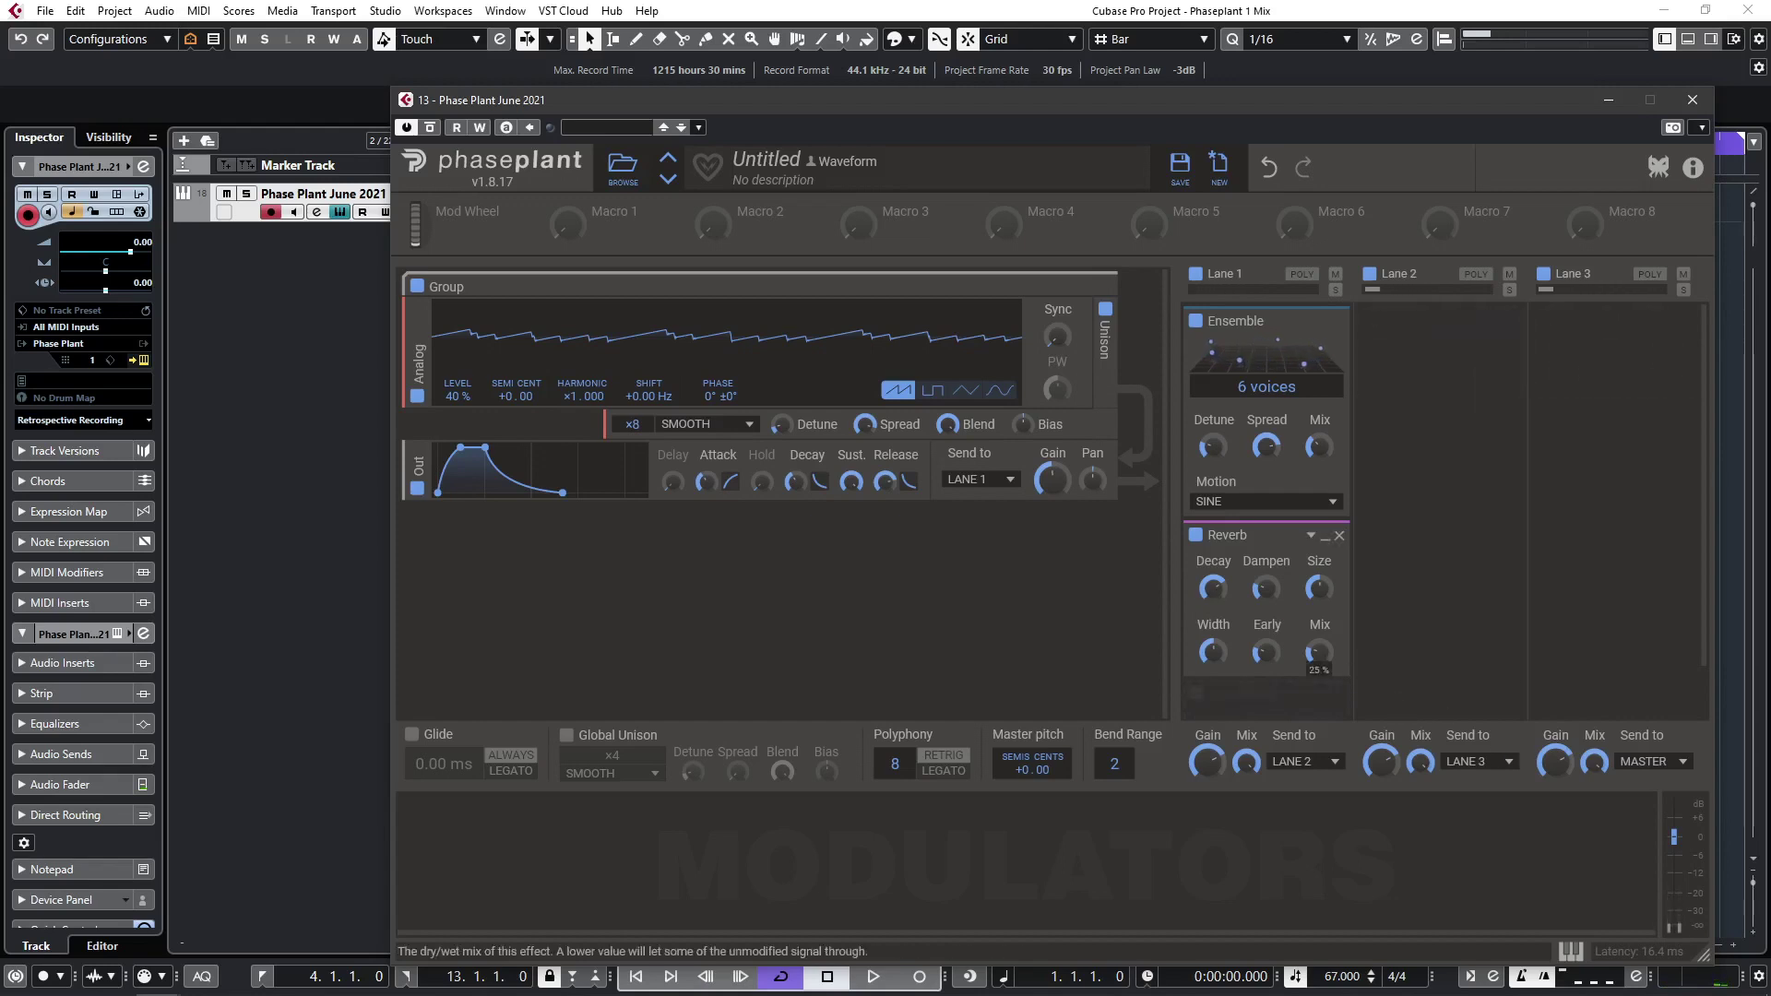
left_click_drag(1319, 651, 1316, 655)
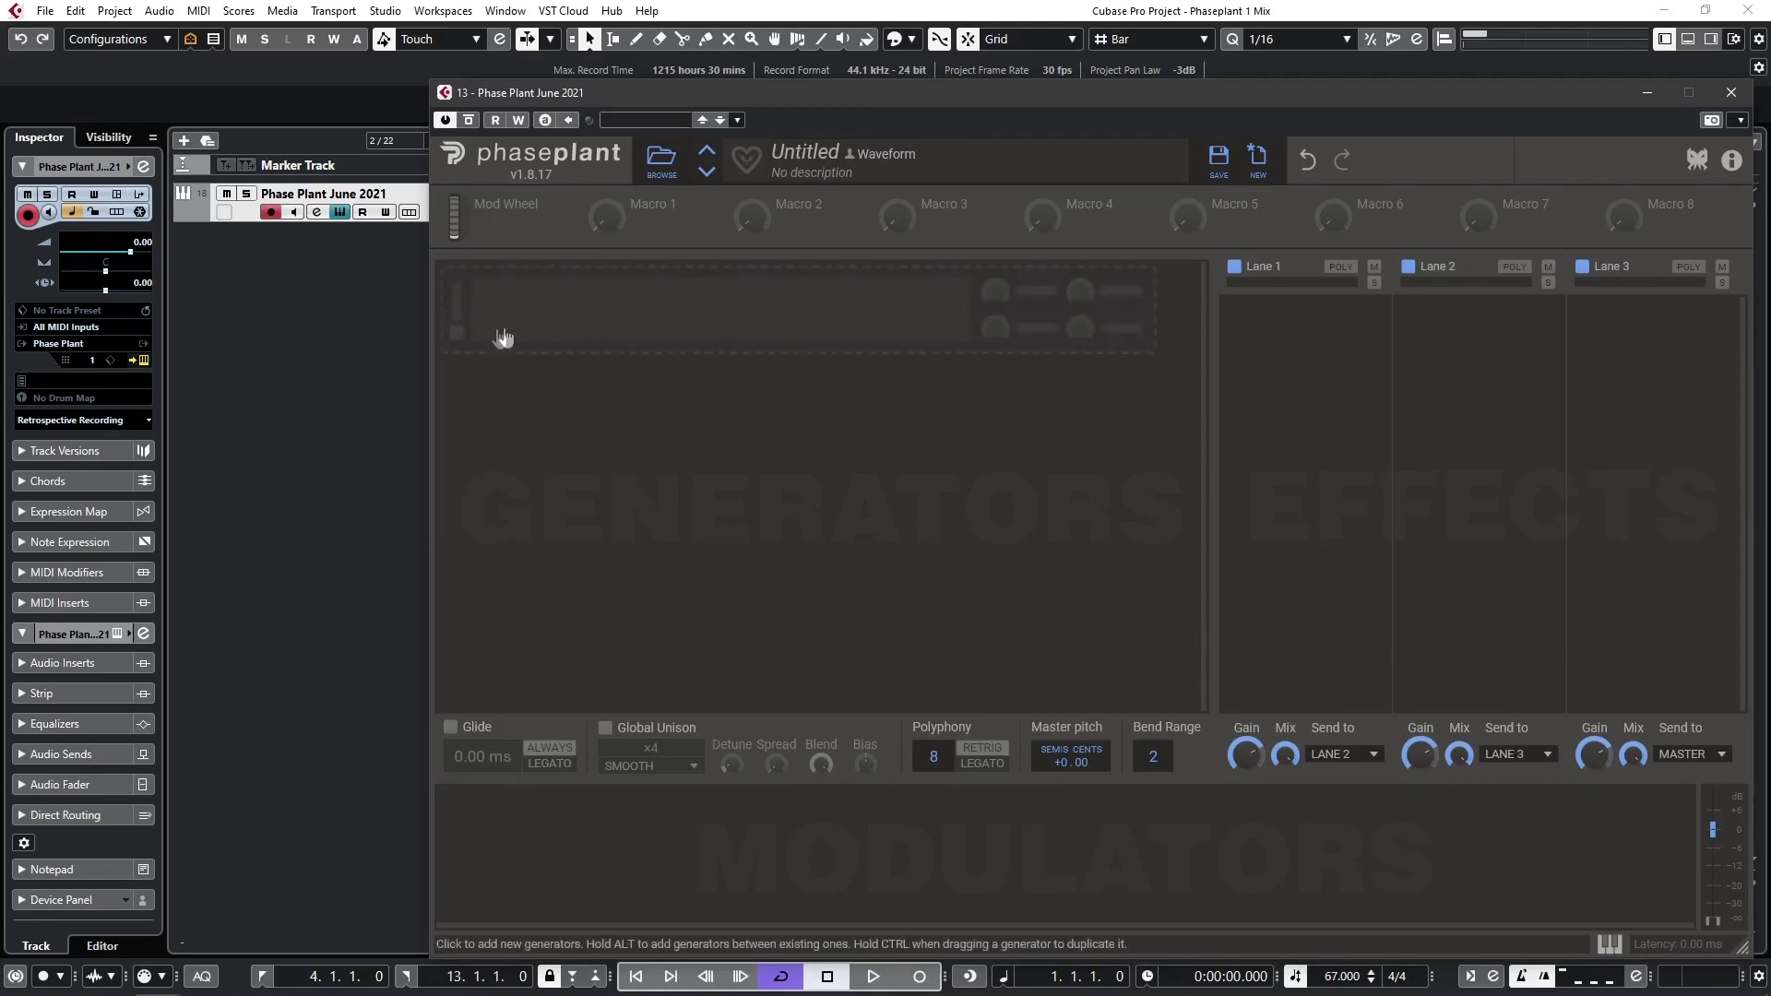
Add an Analog oscillator to the new empty patch and set its level to 60%.
left_click(453, 338)
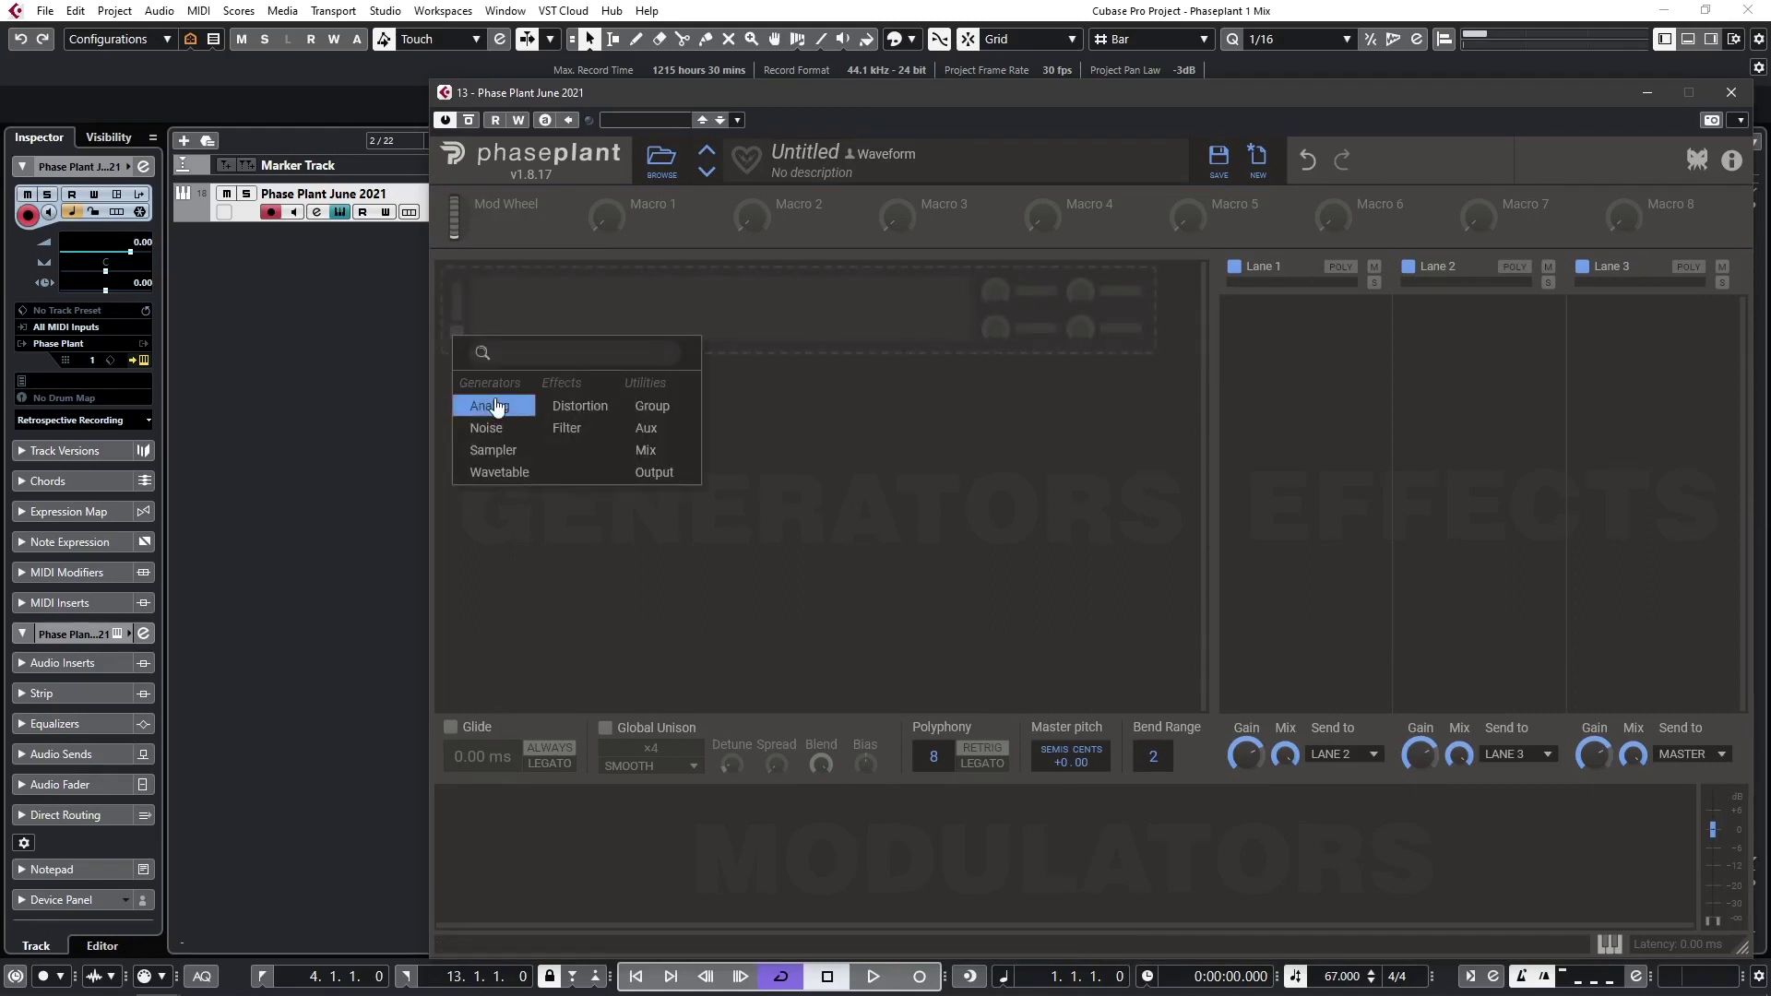
left_click(496, 406)
left_click_drag(495, 392, 494, 428)
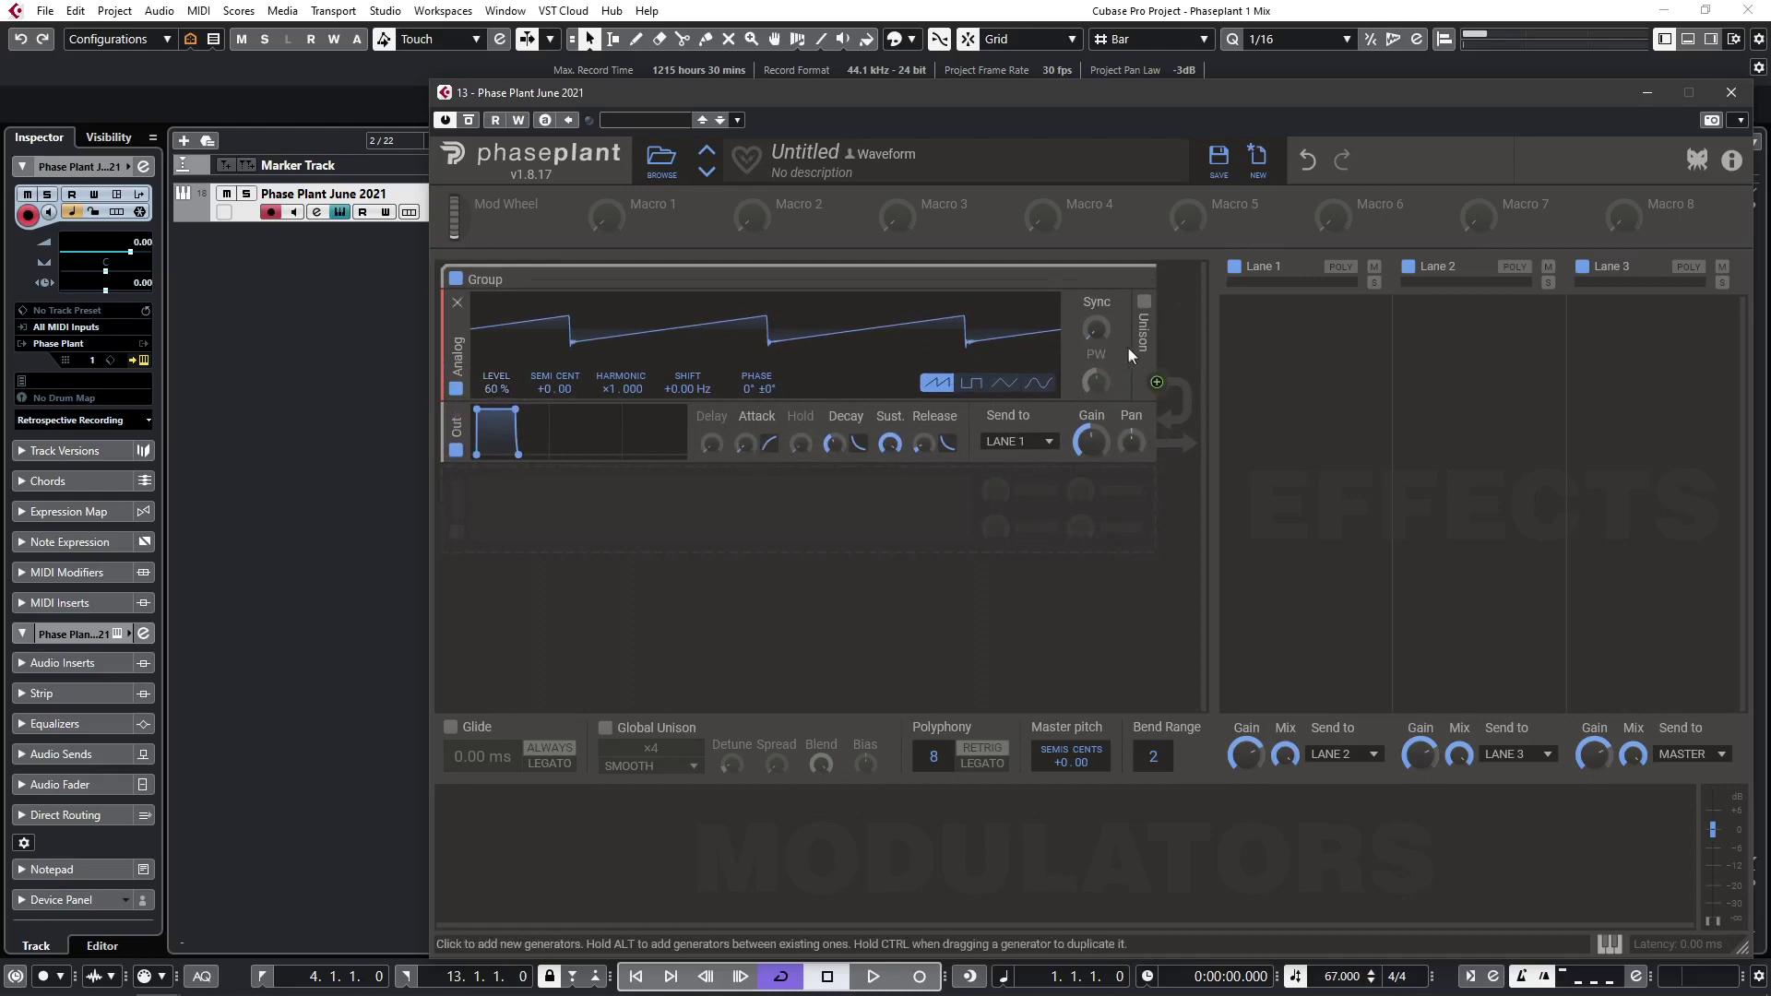
Enable unison on the Analog oscillator with 4 voices in Smooth mode, adjusting the detune and raising the spread.
left_click(1145, 302)
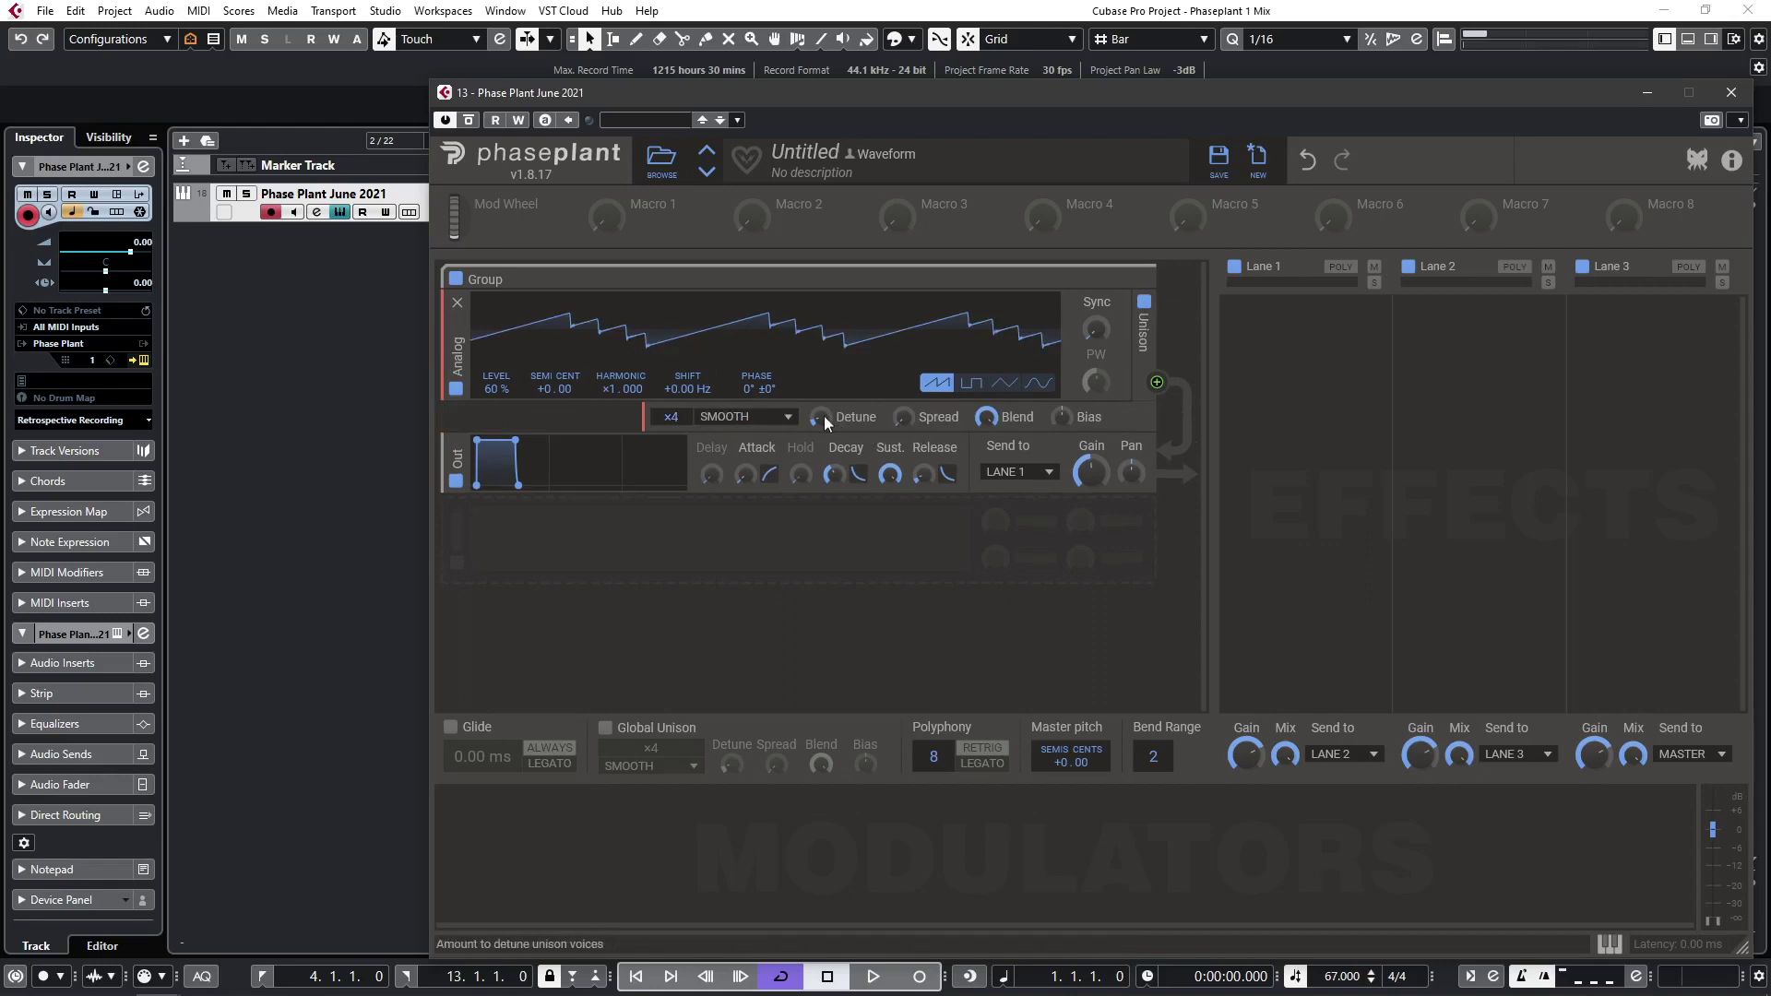
left_click_drag(819, 418, 819, 417)
left_click_drag(905, 417, 905, 388)
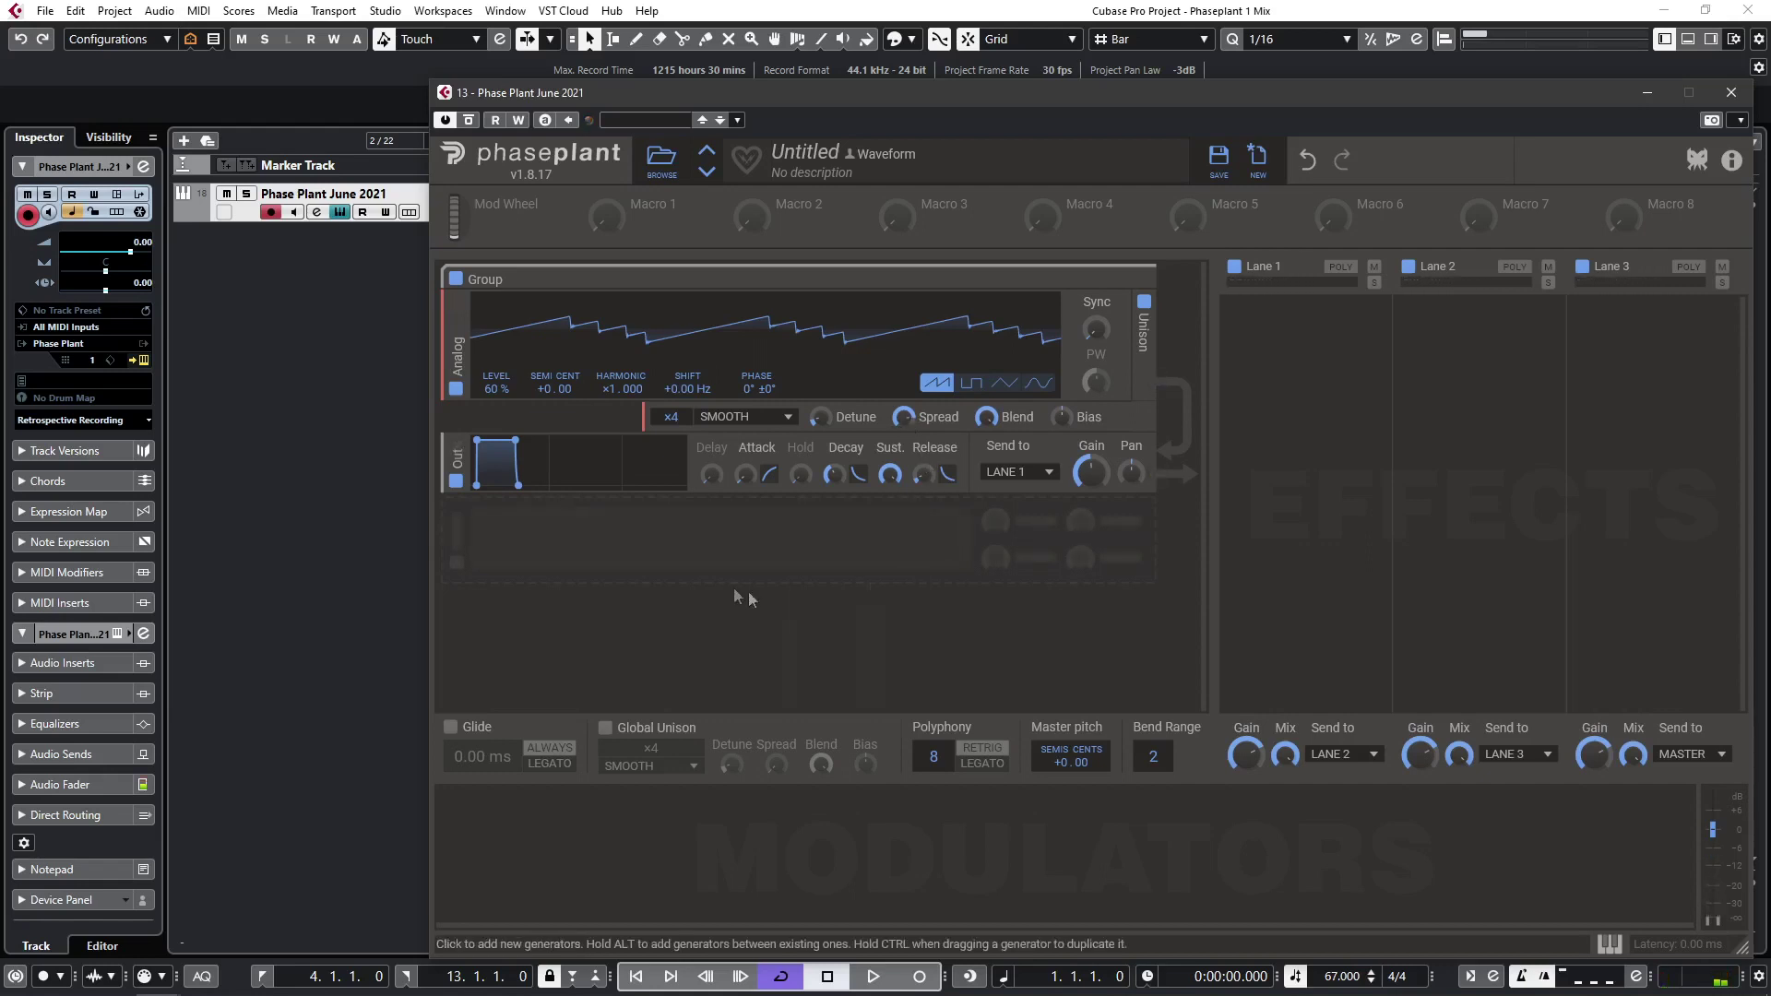
Lengthen both the attack and the release of the output envelope.
left_click_drag(744, 475, 744, 449)
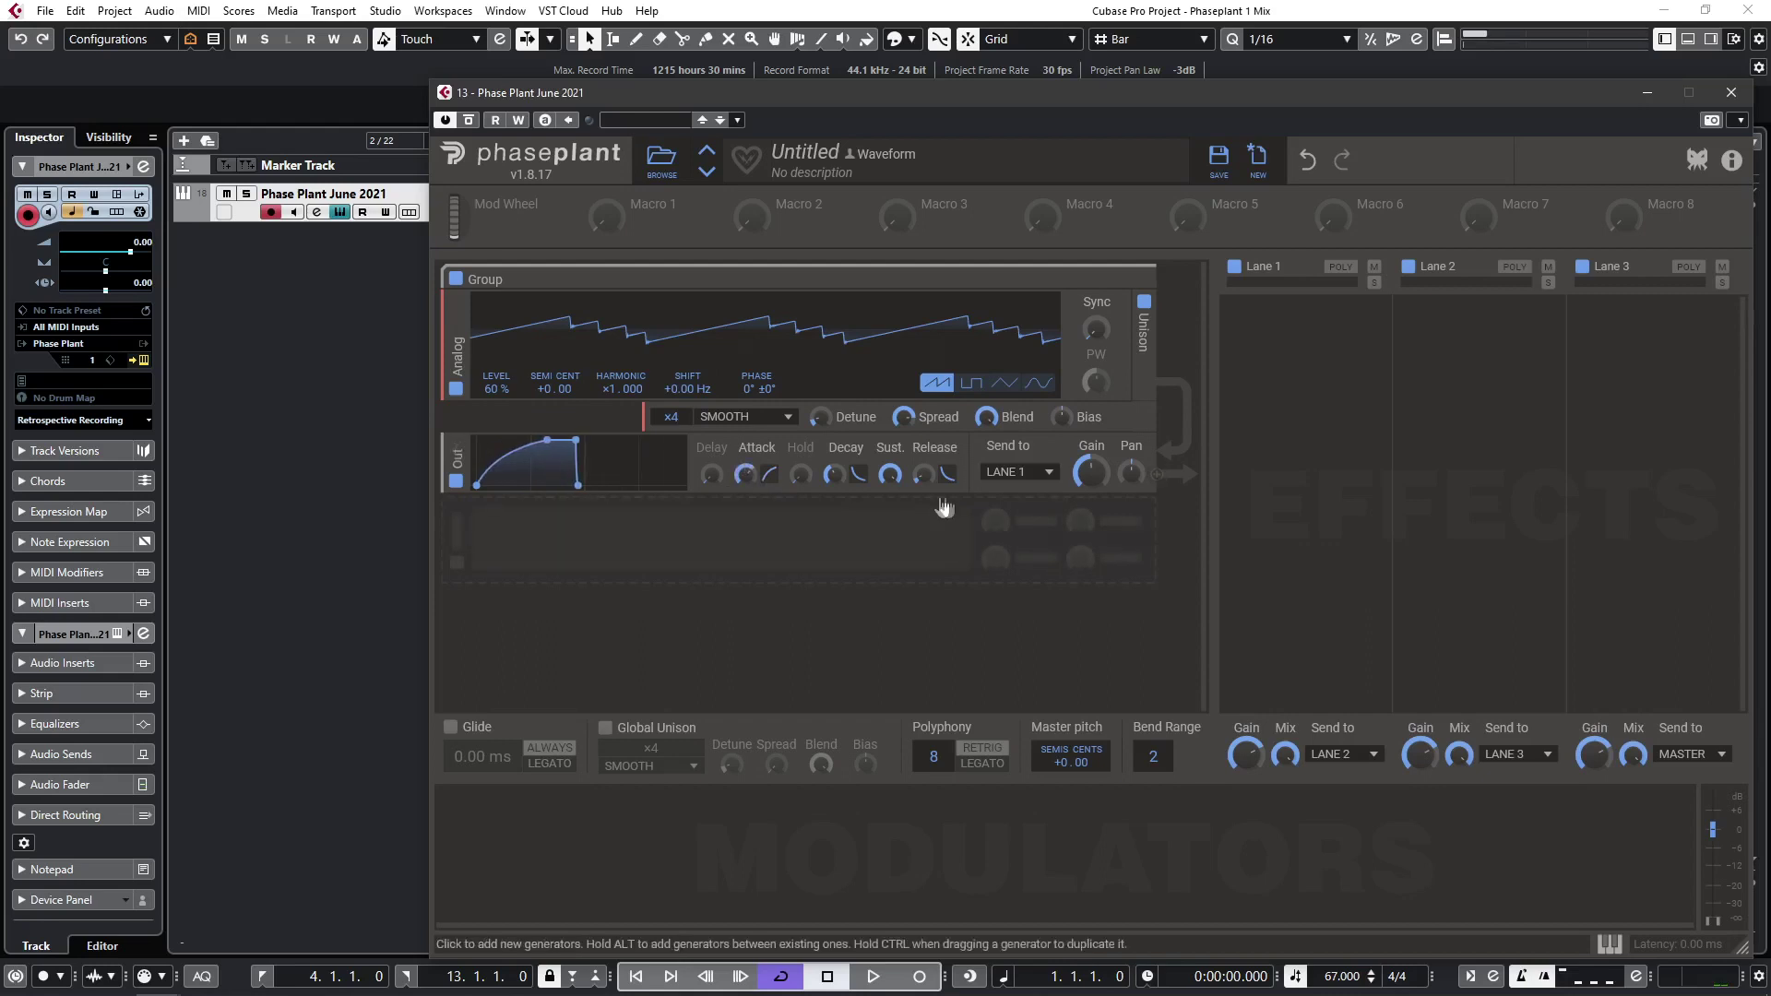
left_click_drag(930, 483, 930, 448)
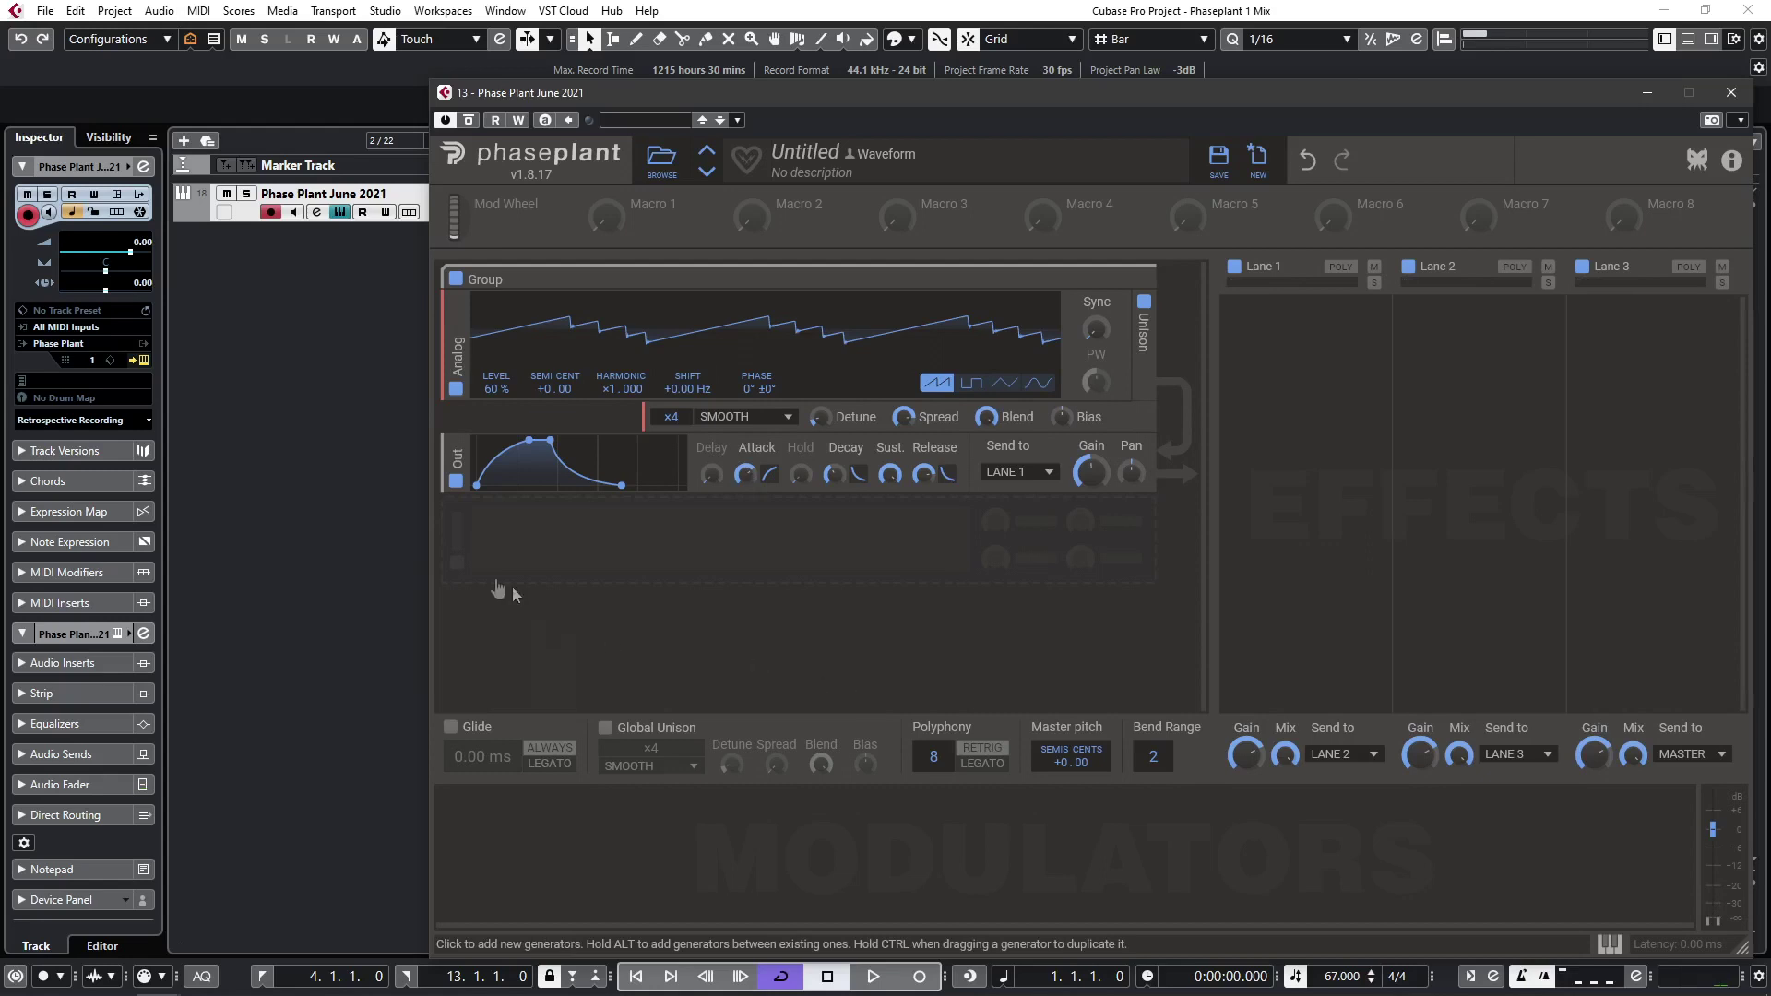
Add a Filter to the generator group and place it between the Analog oscillator and the output.
left_click(462, 563)
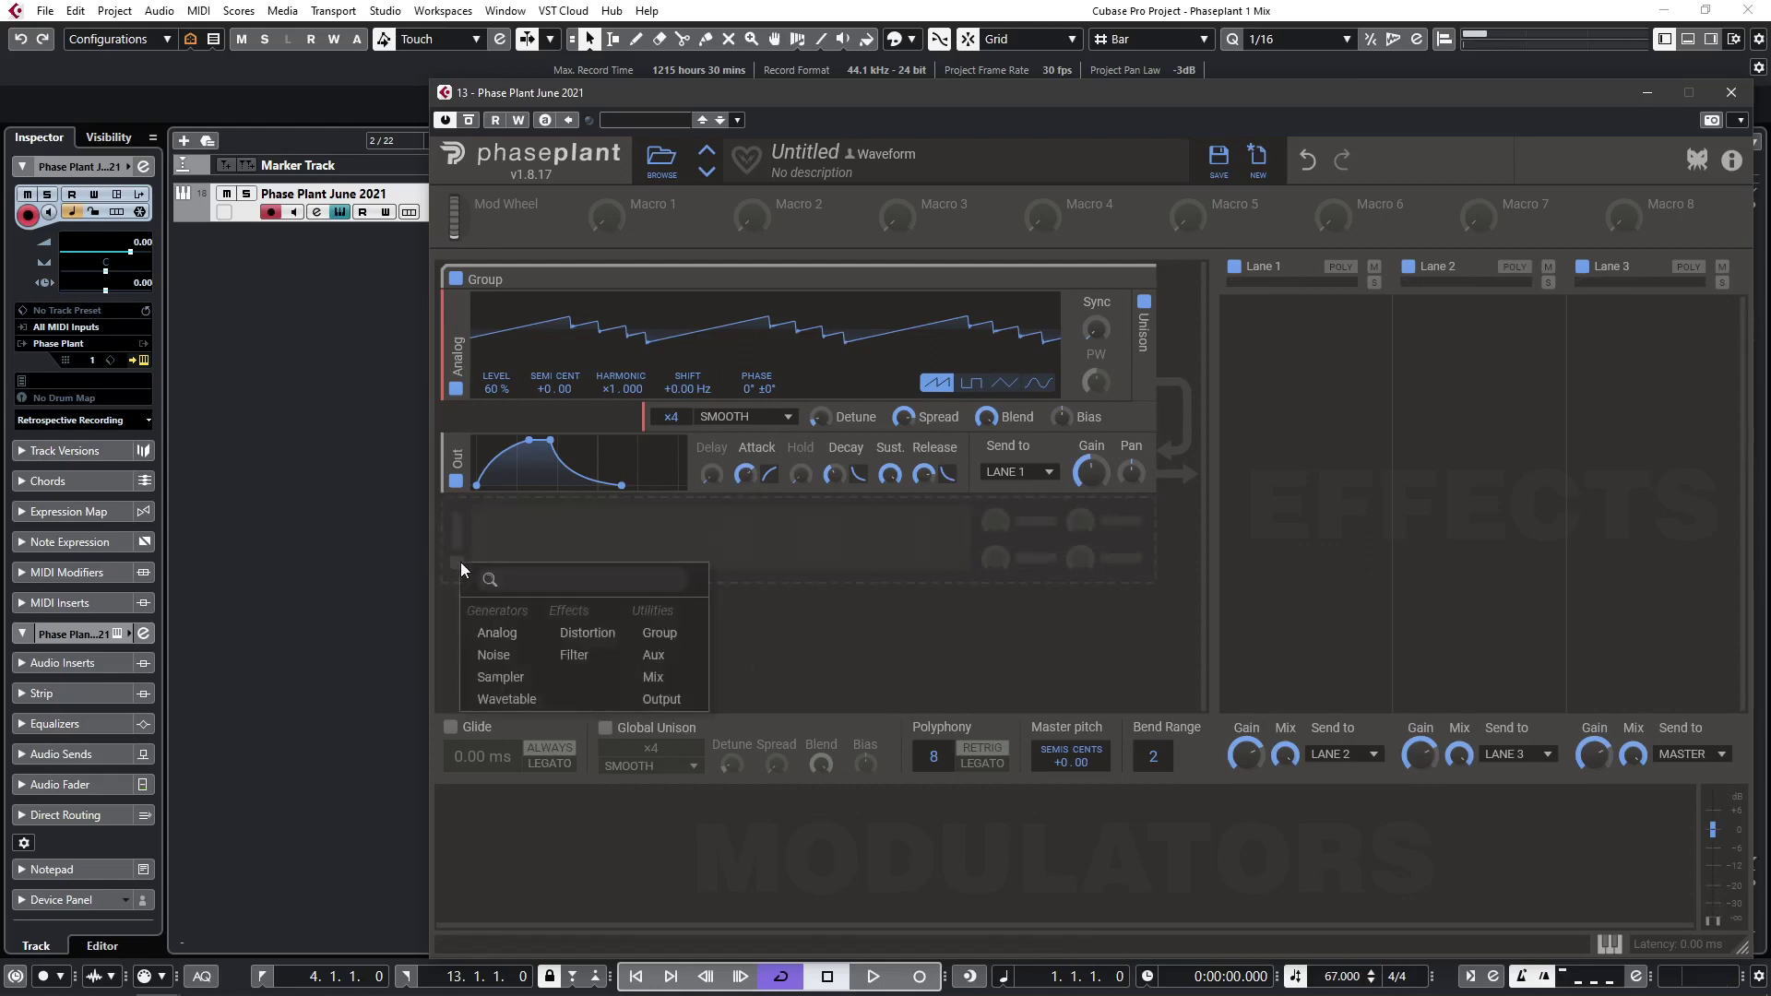
left_click(600, 669)
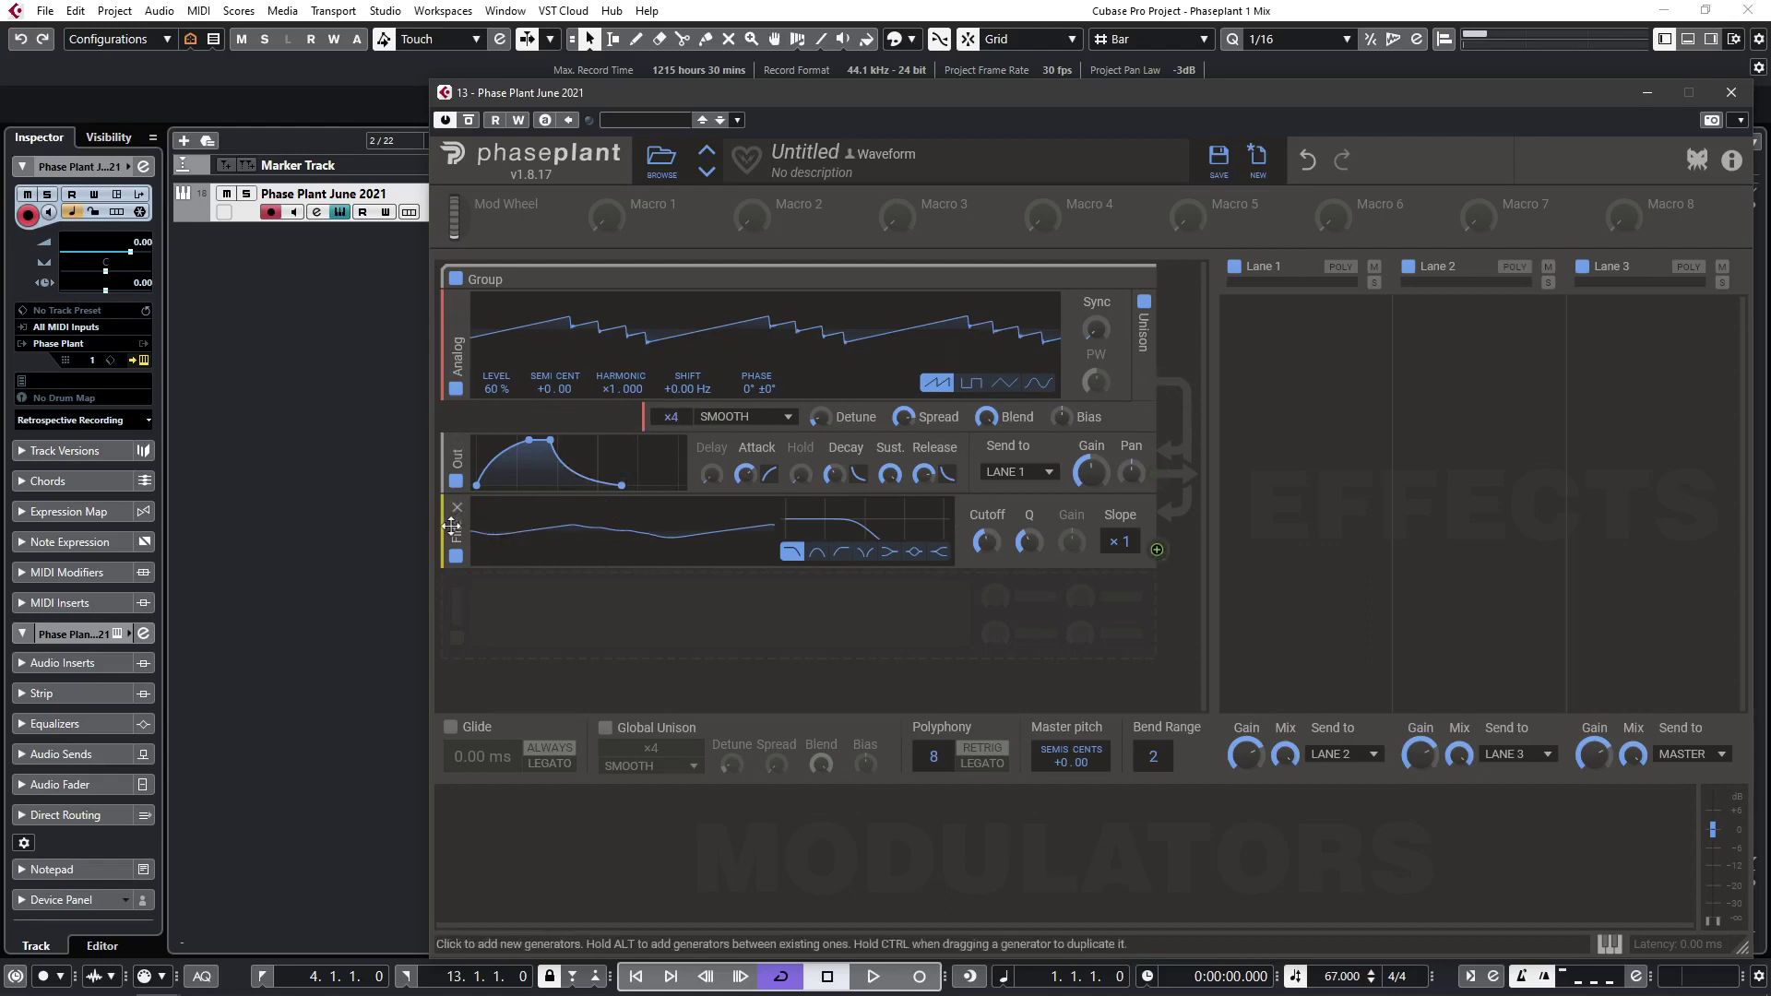
left_click_drag(456, 530, 448, 432)
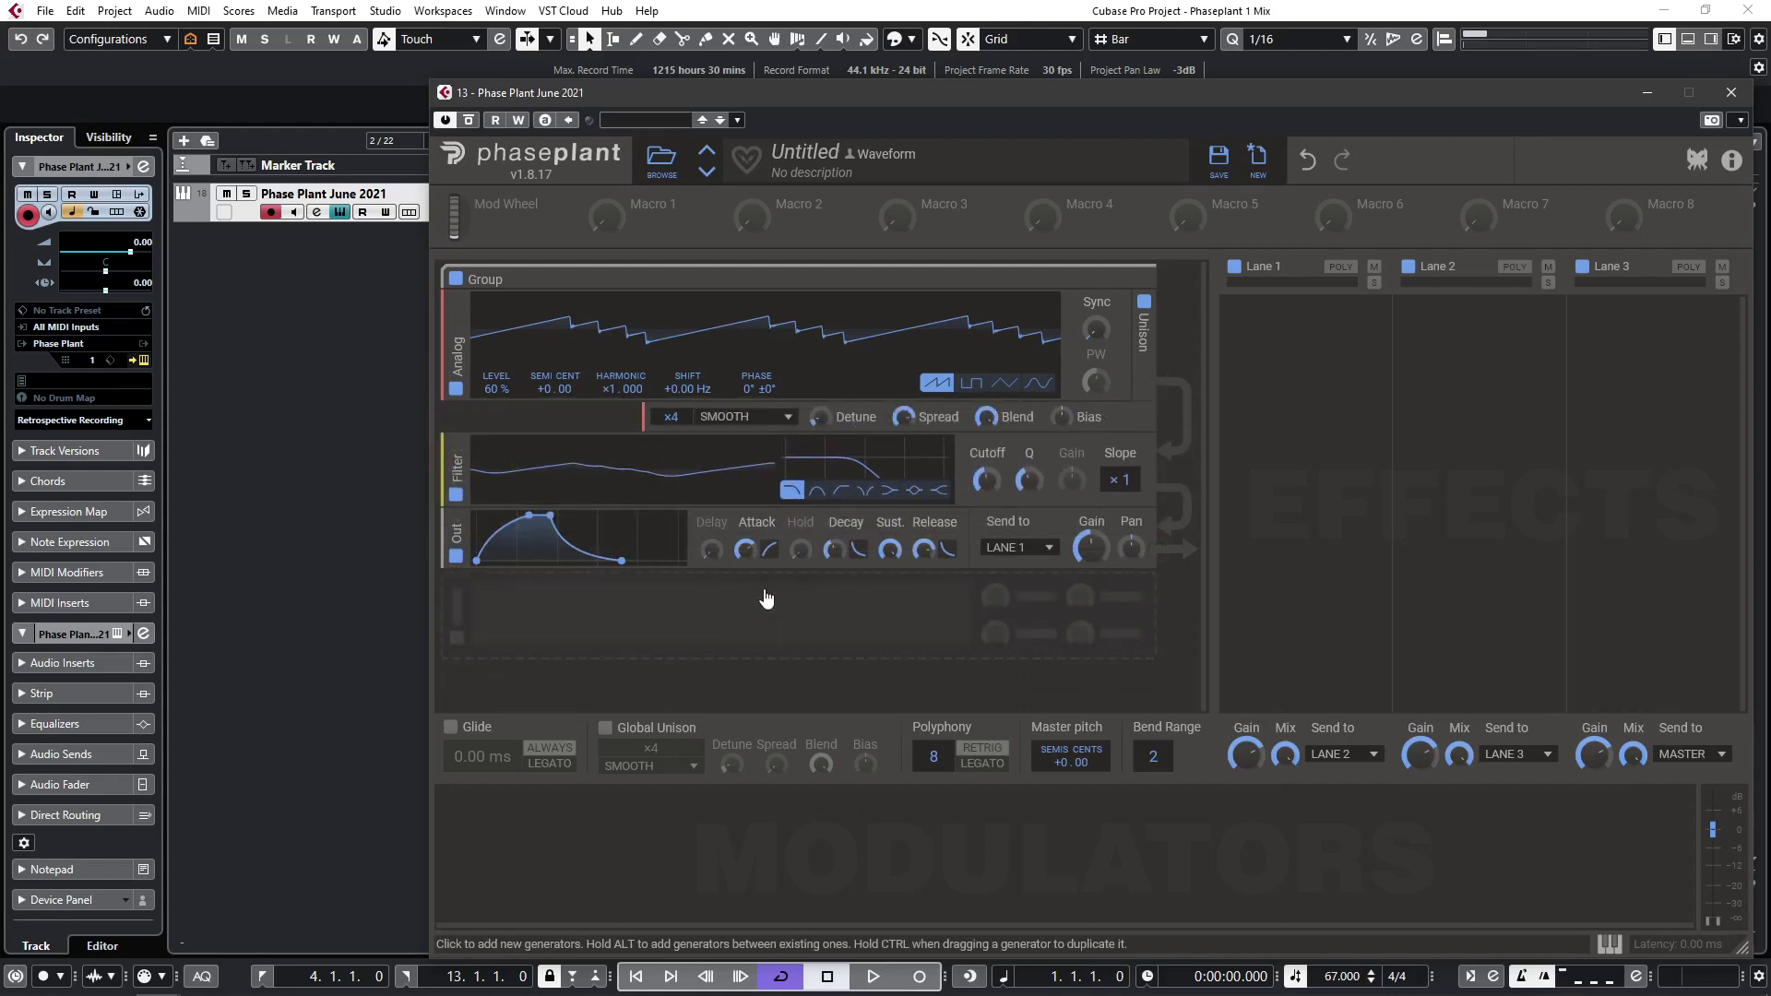
Lower the low-pass filter's cutoff and set its slope to ×2.
left_click_drag(983, 483, 984, 543)
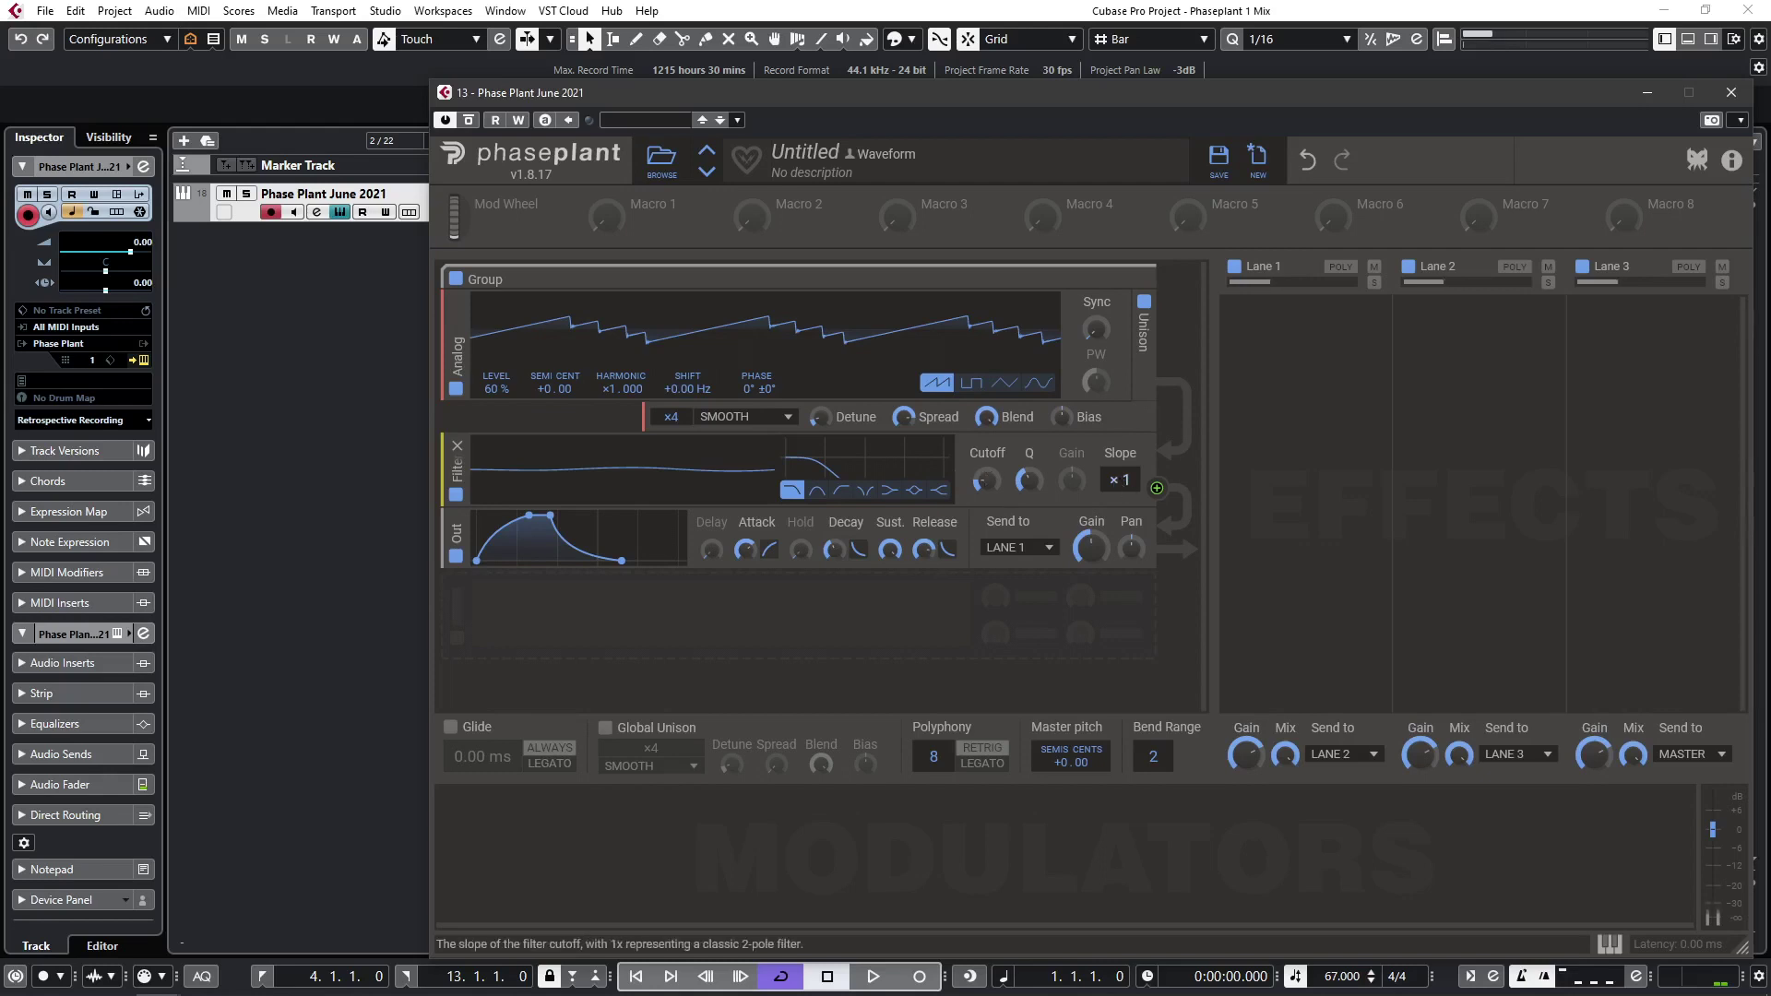
left_click_drag(1120, 479, 1120, 469)
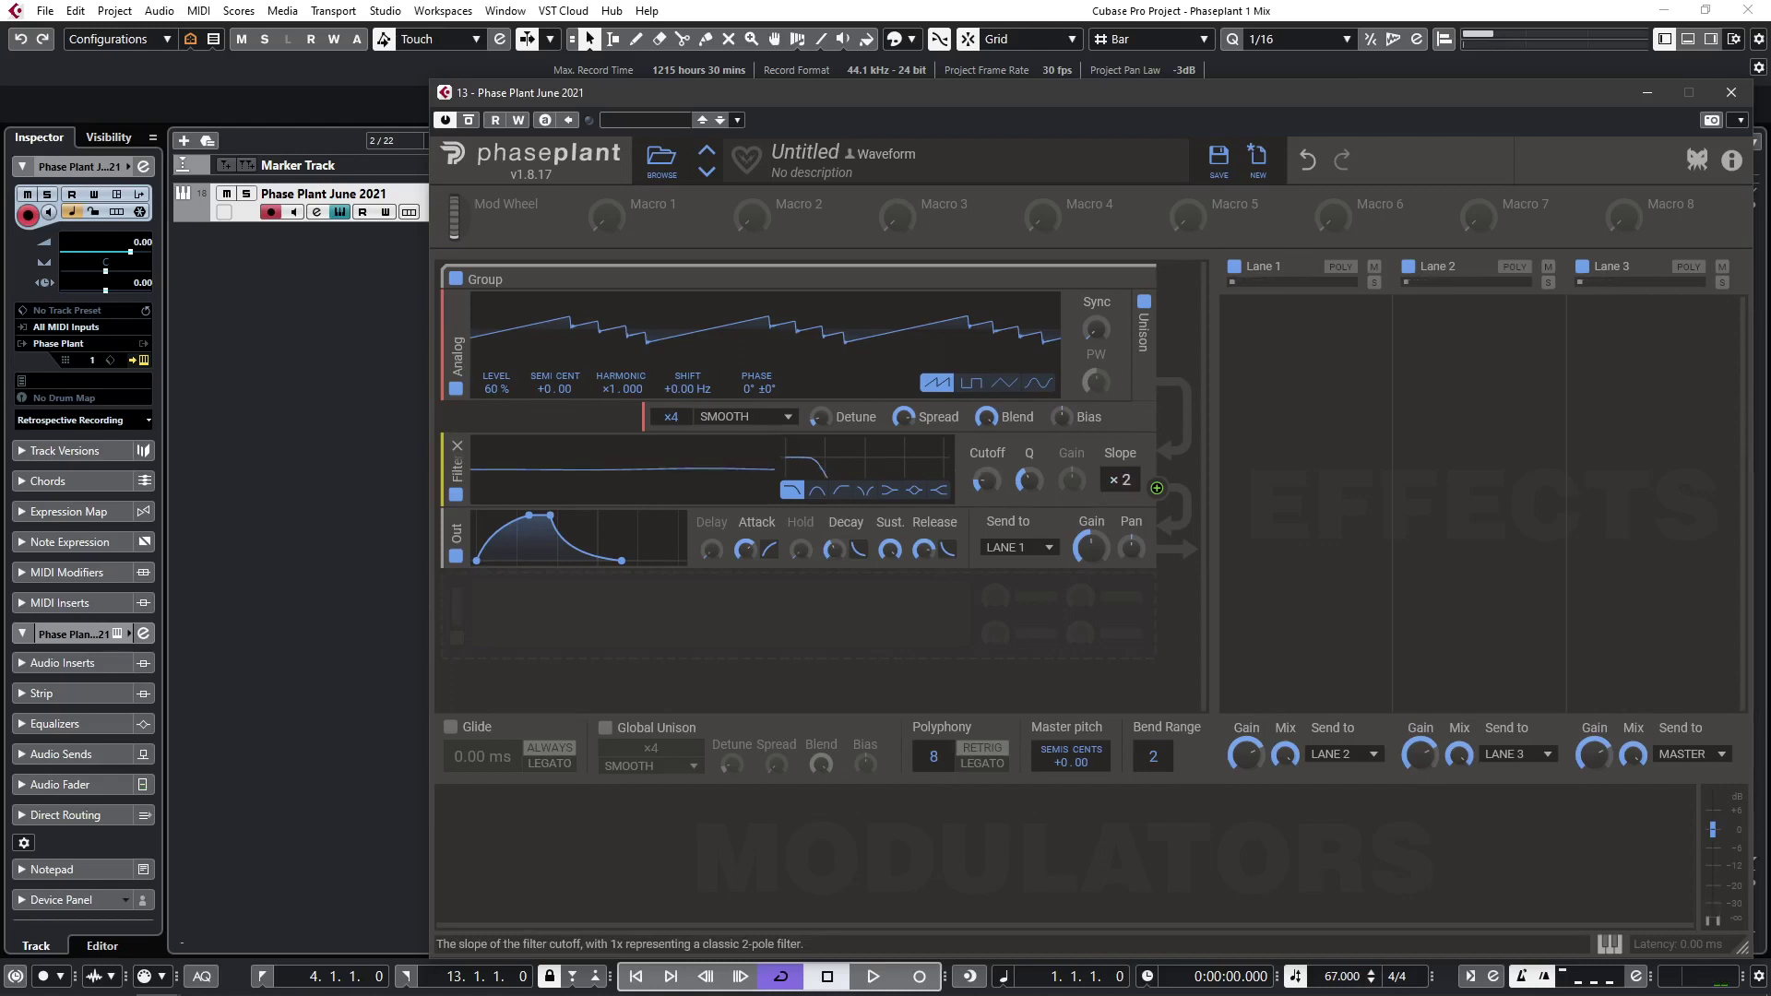
Set the filter's slope to ×1 and add an Envelope modulator with a longer attack and release.
left_click_drag(1120, 480, 1120, 485)
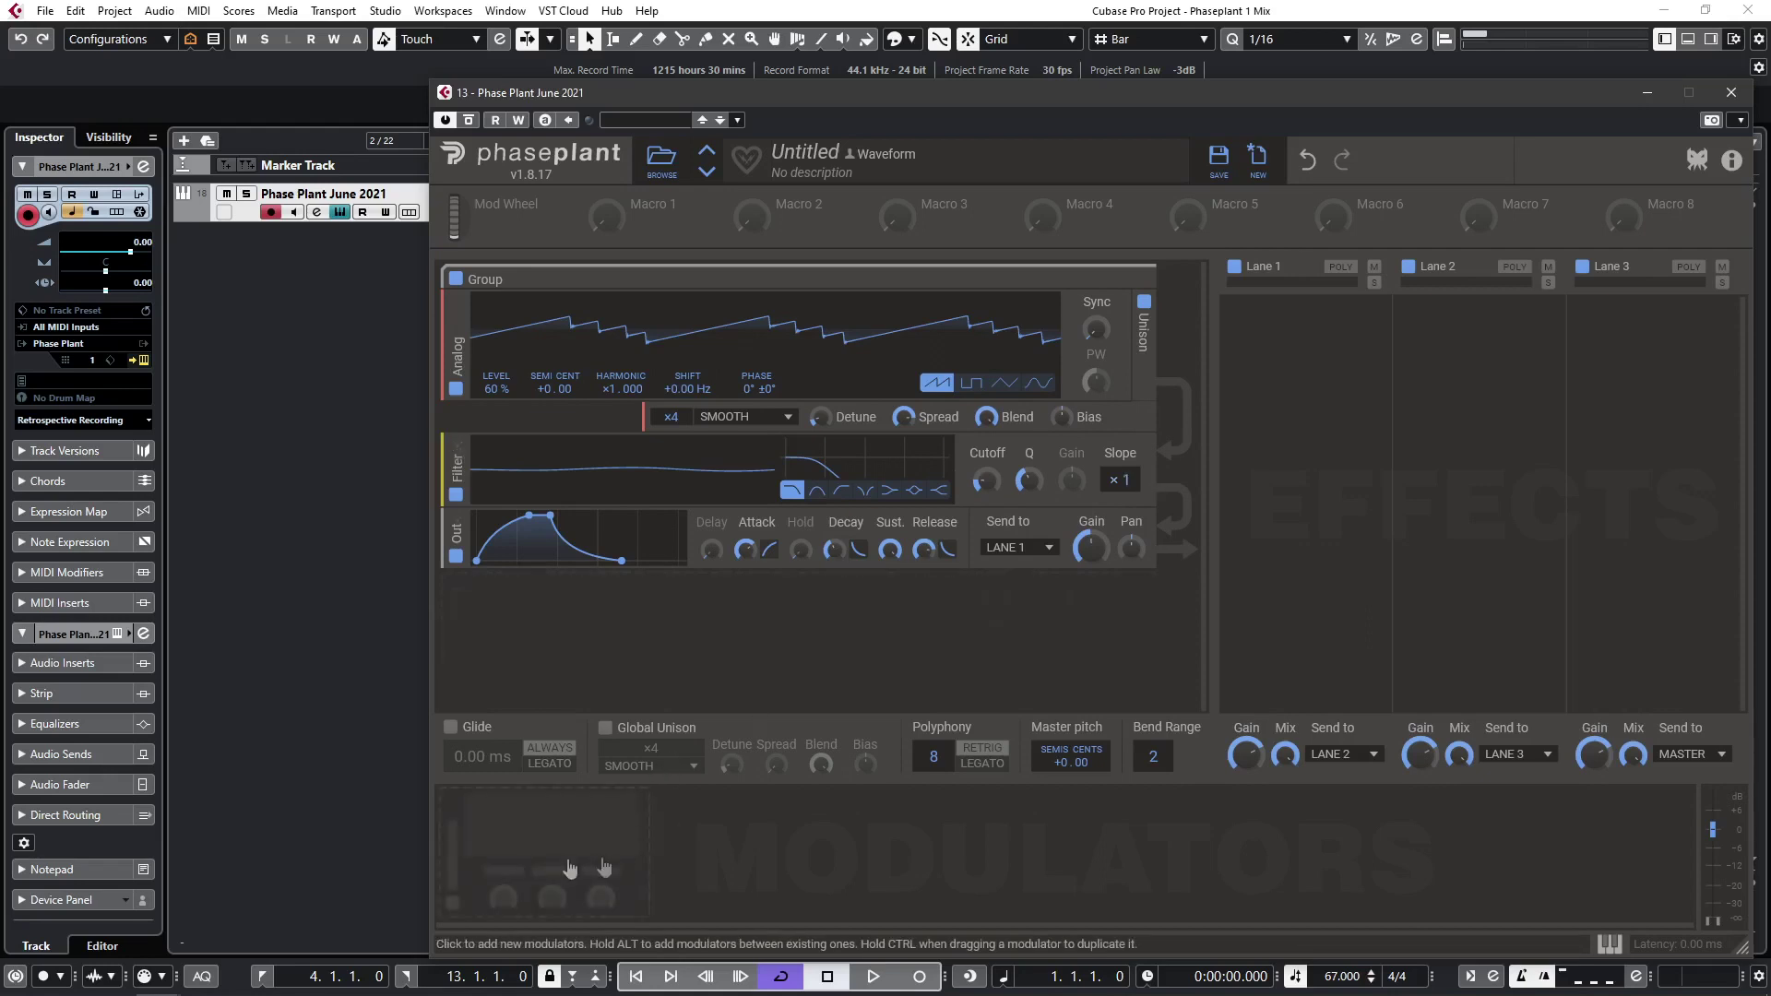
left_click(508, 836)
left_click(548, 871)
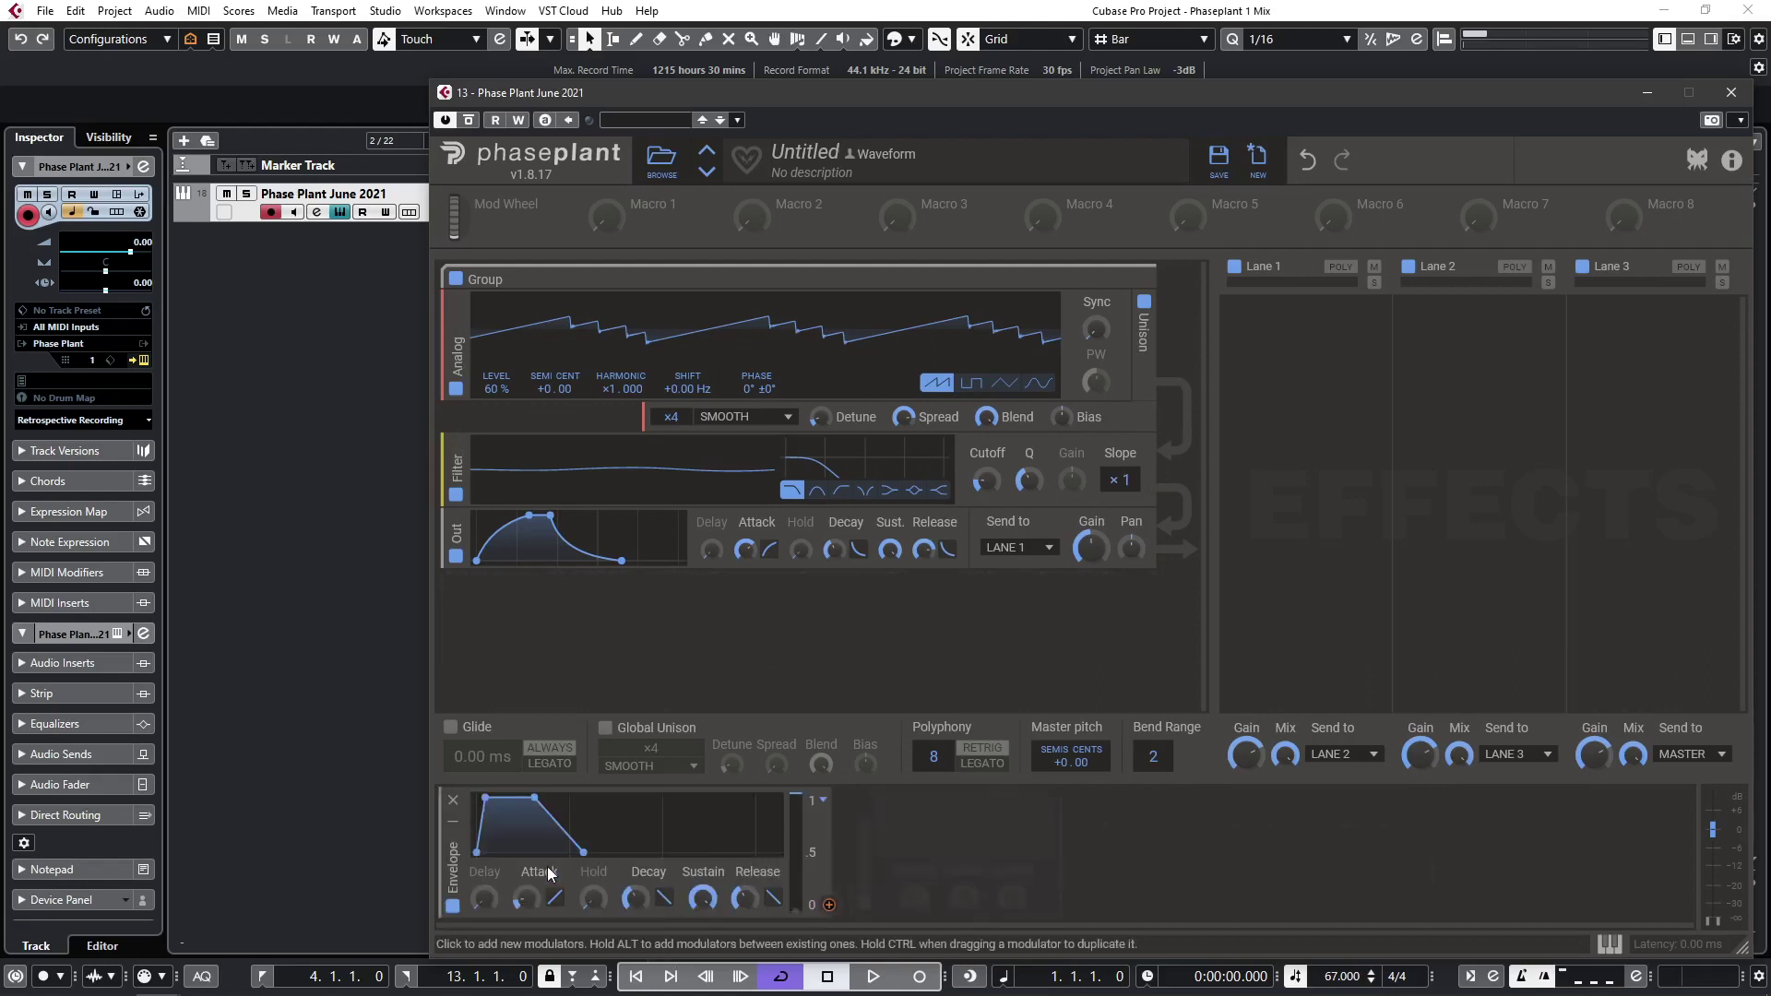
left_click_drag(525, 897, 525, 867)
left_click_drag(743, 898, 743, 876)
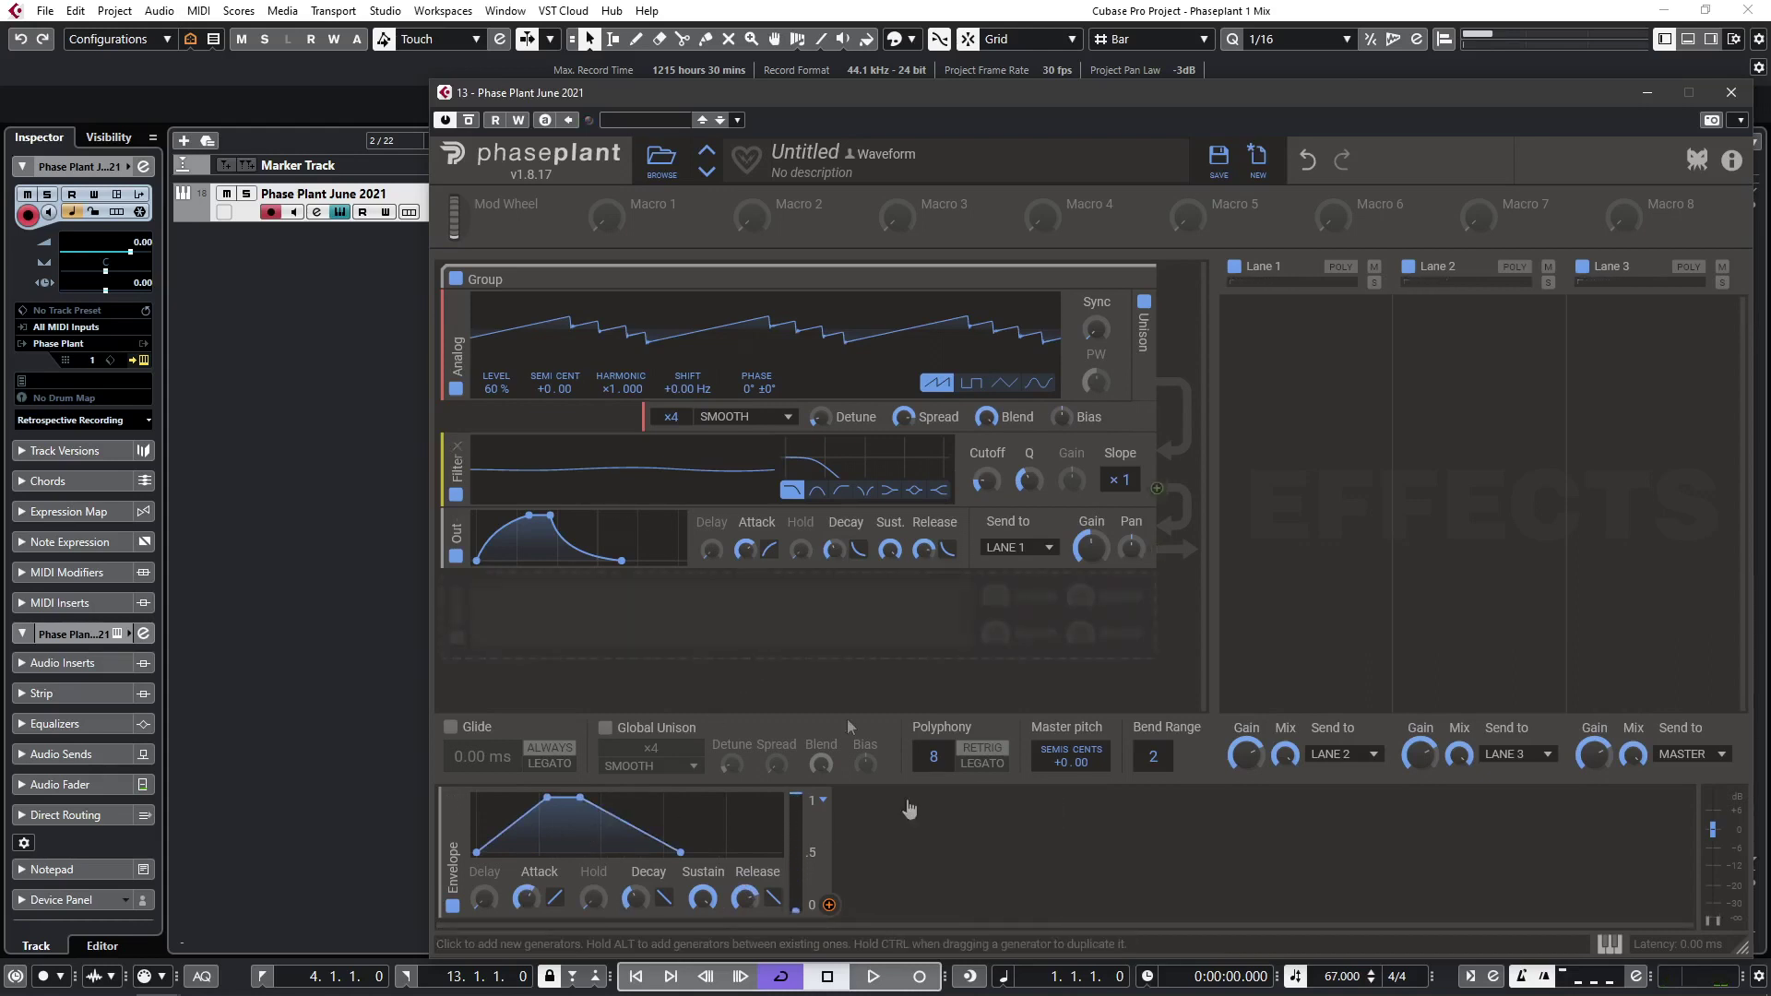
Modulate the filter cutoff with the Envelope modulator by 16% and lower the base cutoff to 64.9 Hz.
left_click_drag(829, 903, 833, 906)
left_click_drag(1050, 824, 986, 489)
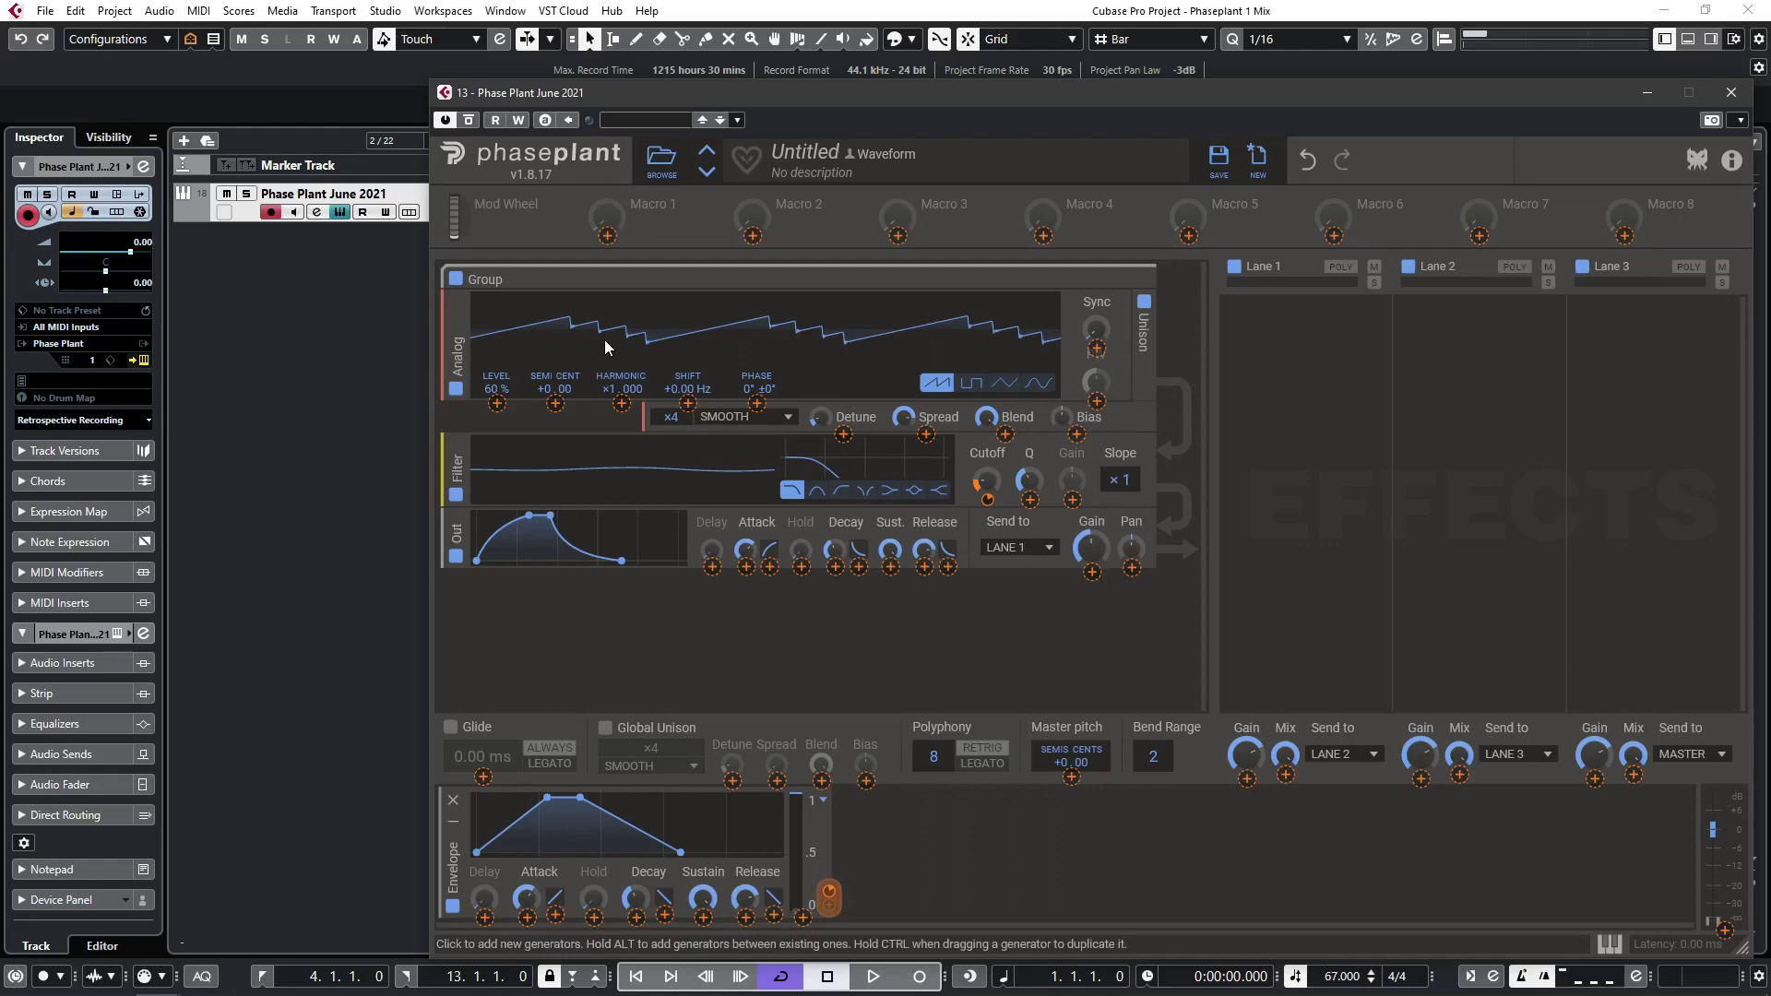
left_click_drag(846, 577, 775, 617)
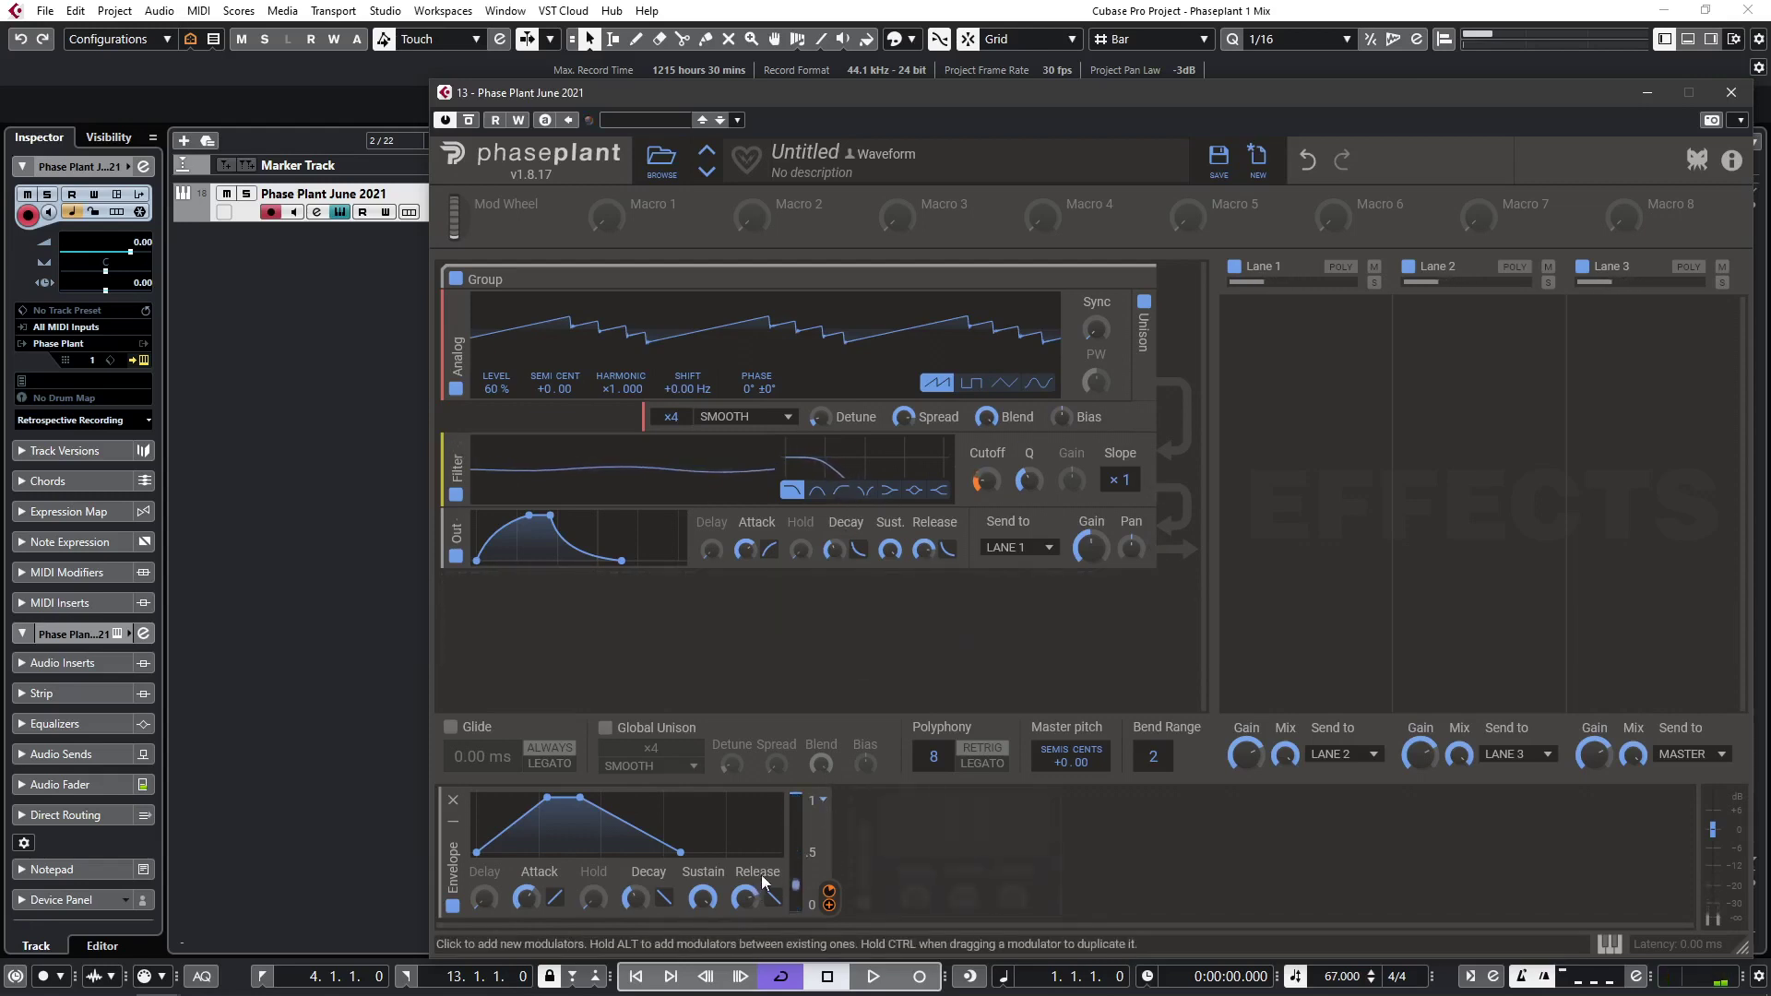
left_click(987, 486)
left_click_drag(987, 486, 990, 489)
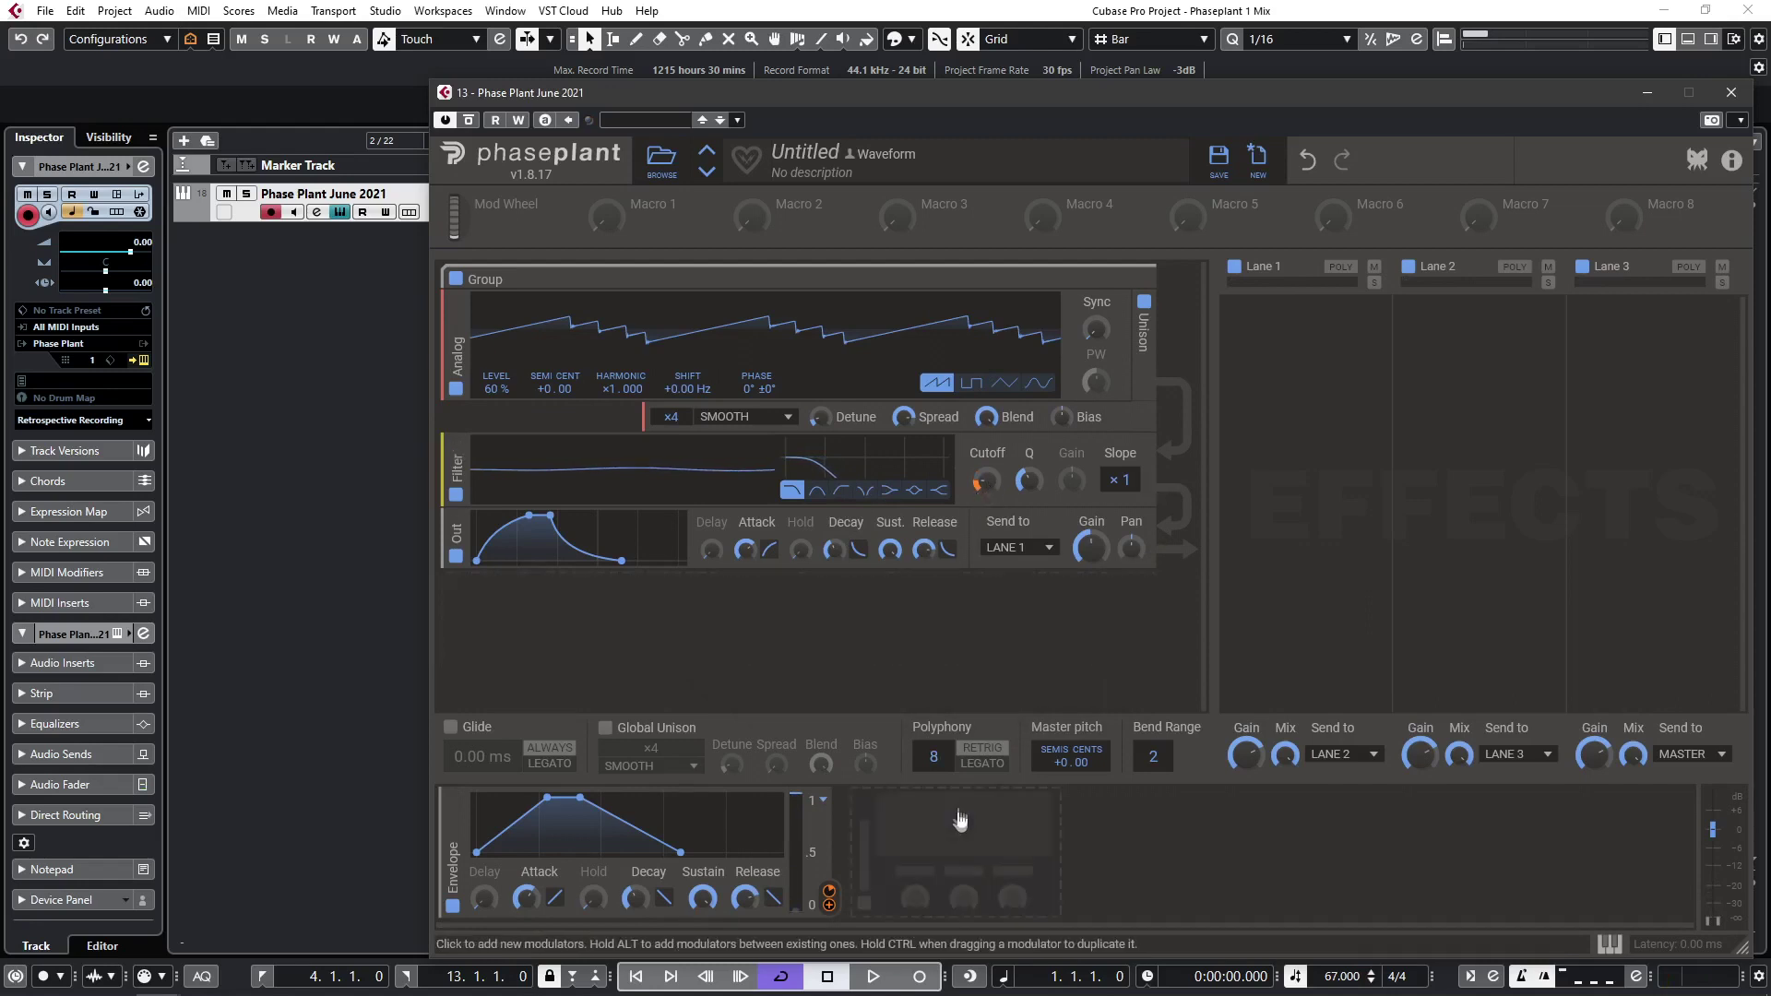
Add an LFO modulator and assign it to the filter cutoff alongside the envelope.
left_click(910, 834)
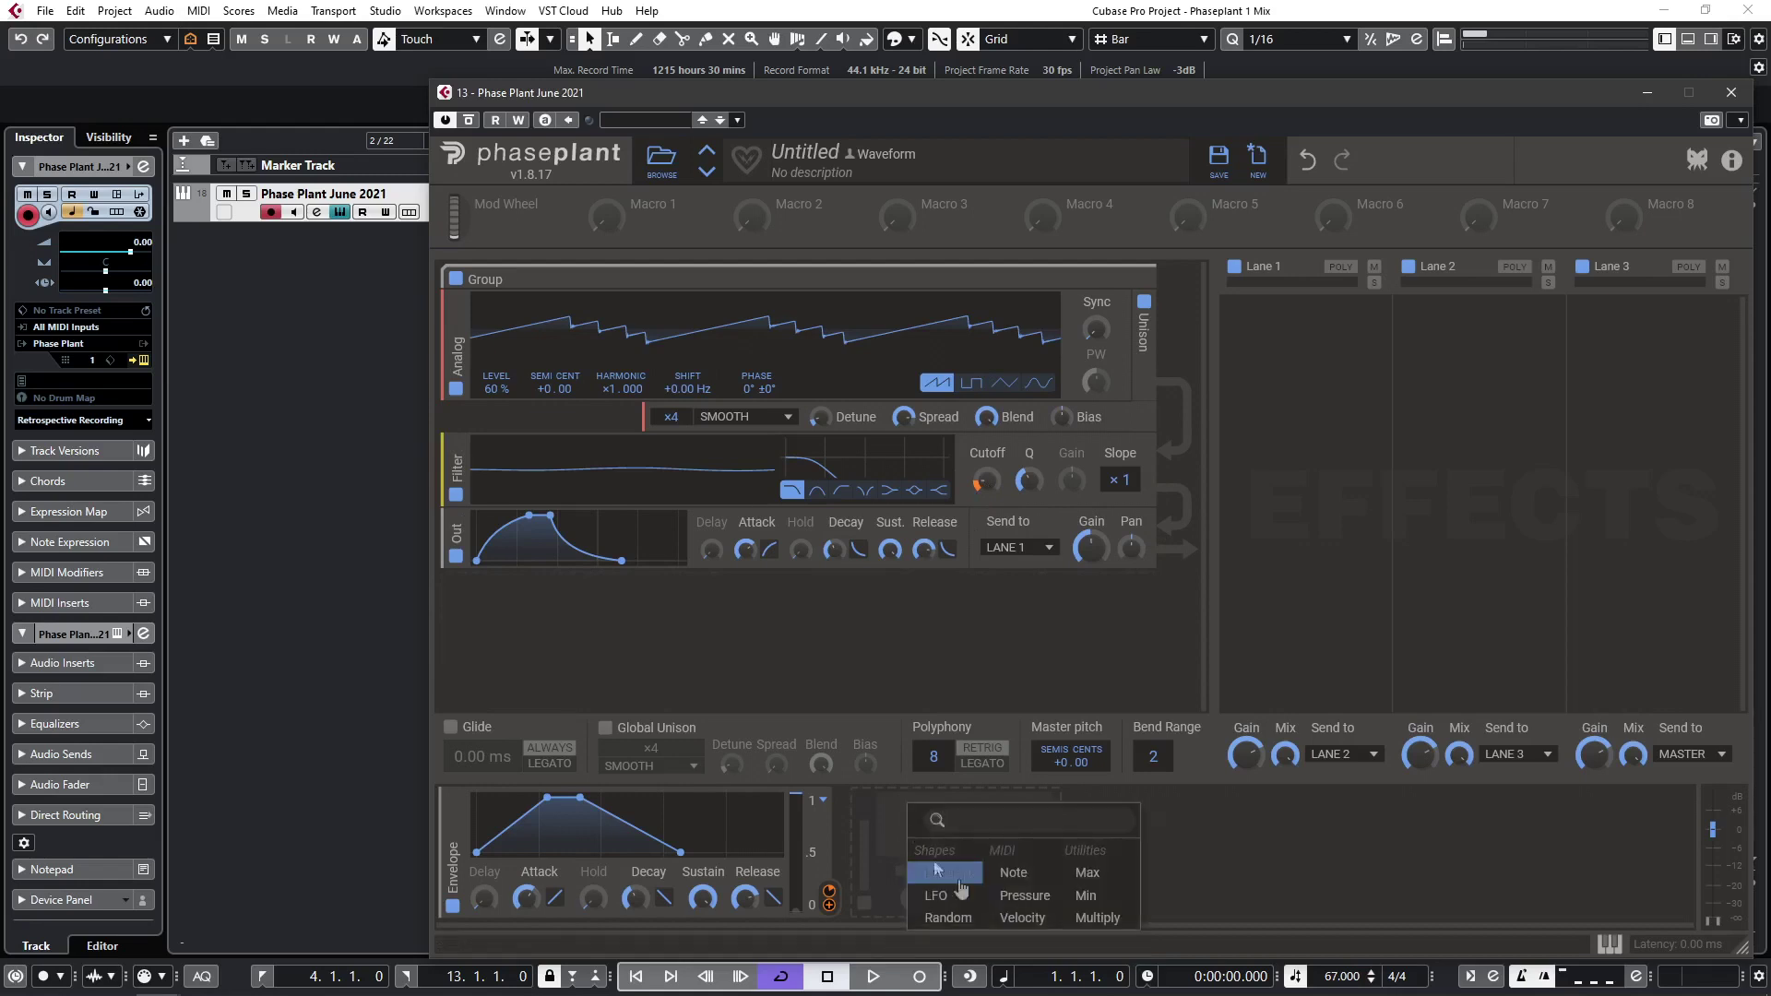
left_click(935, 903)
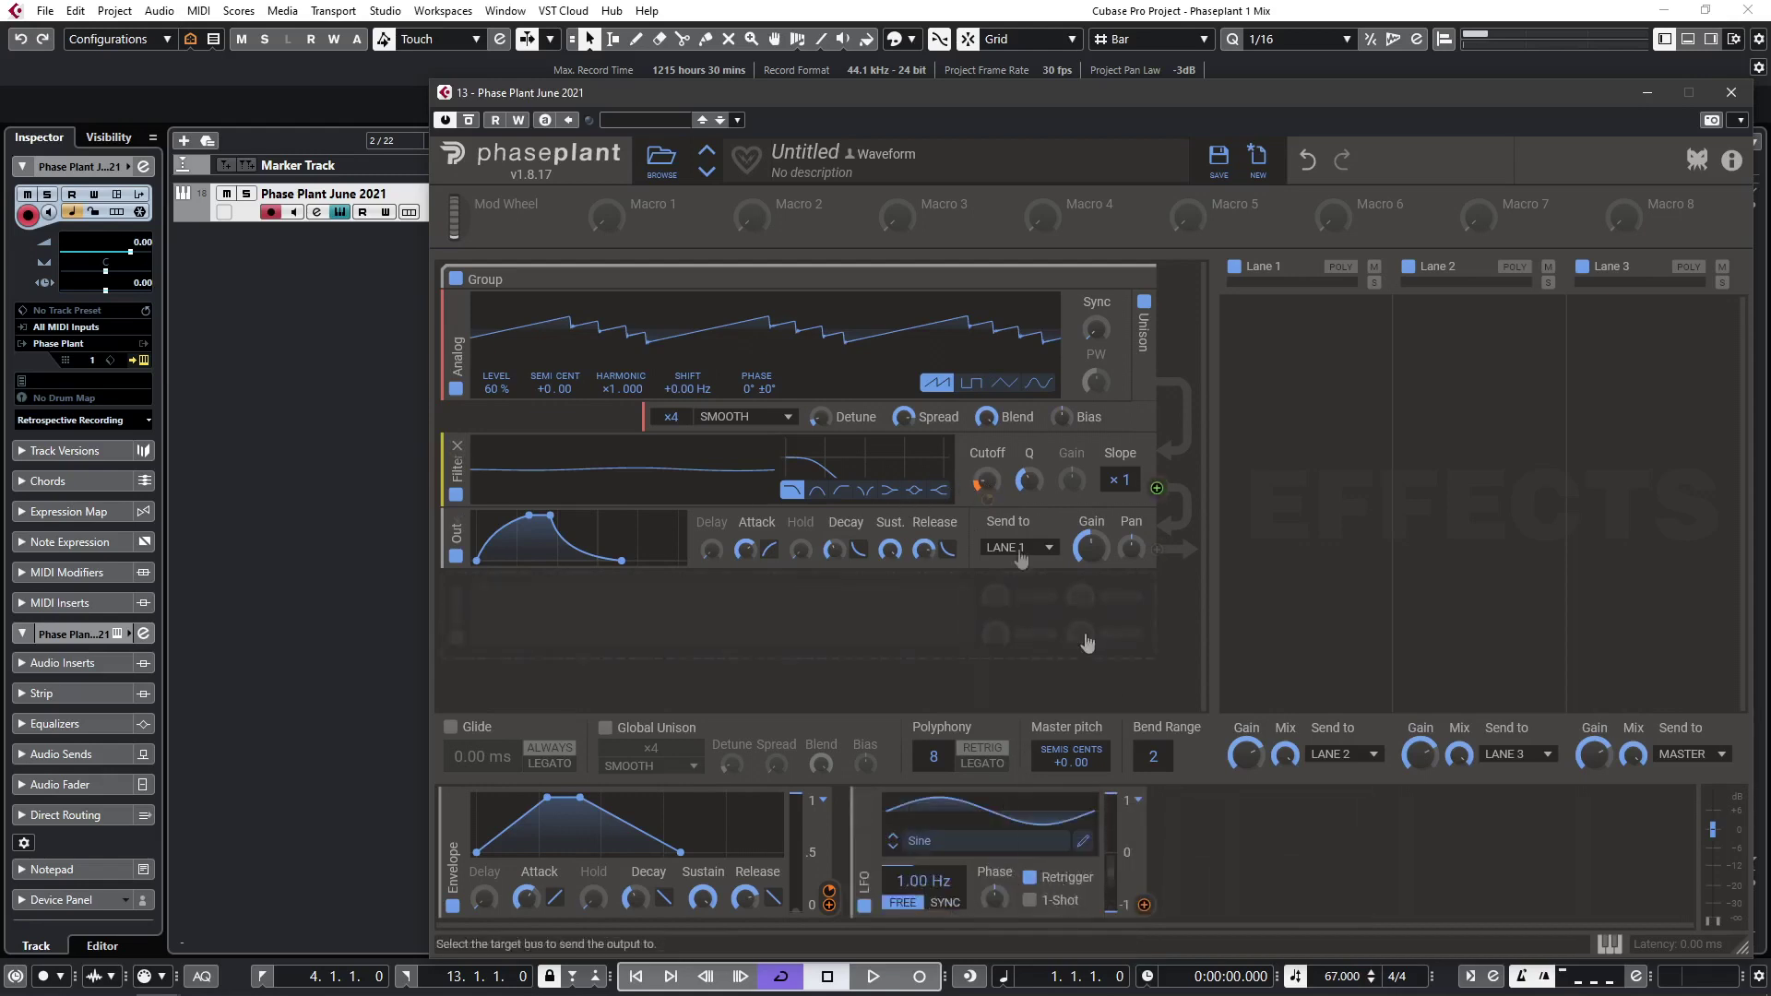
left_click(1143, 909)
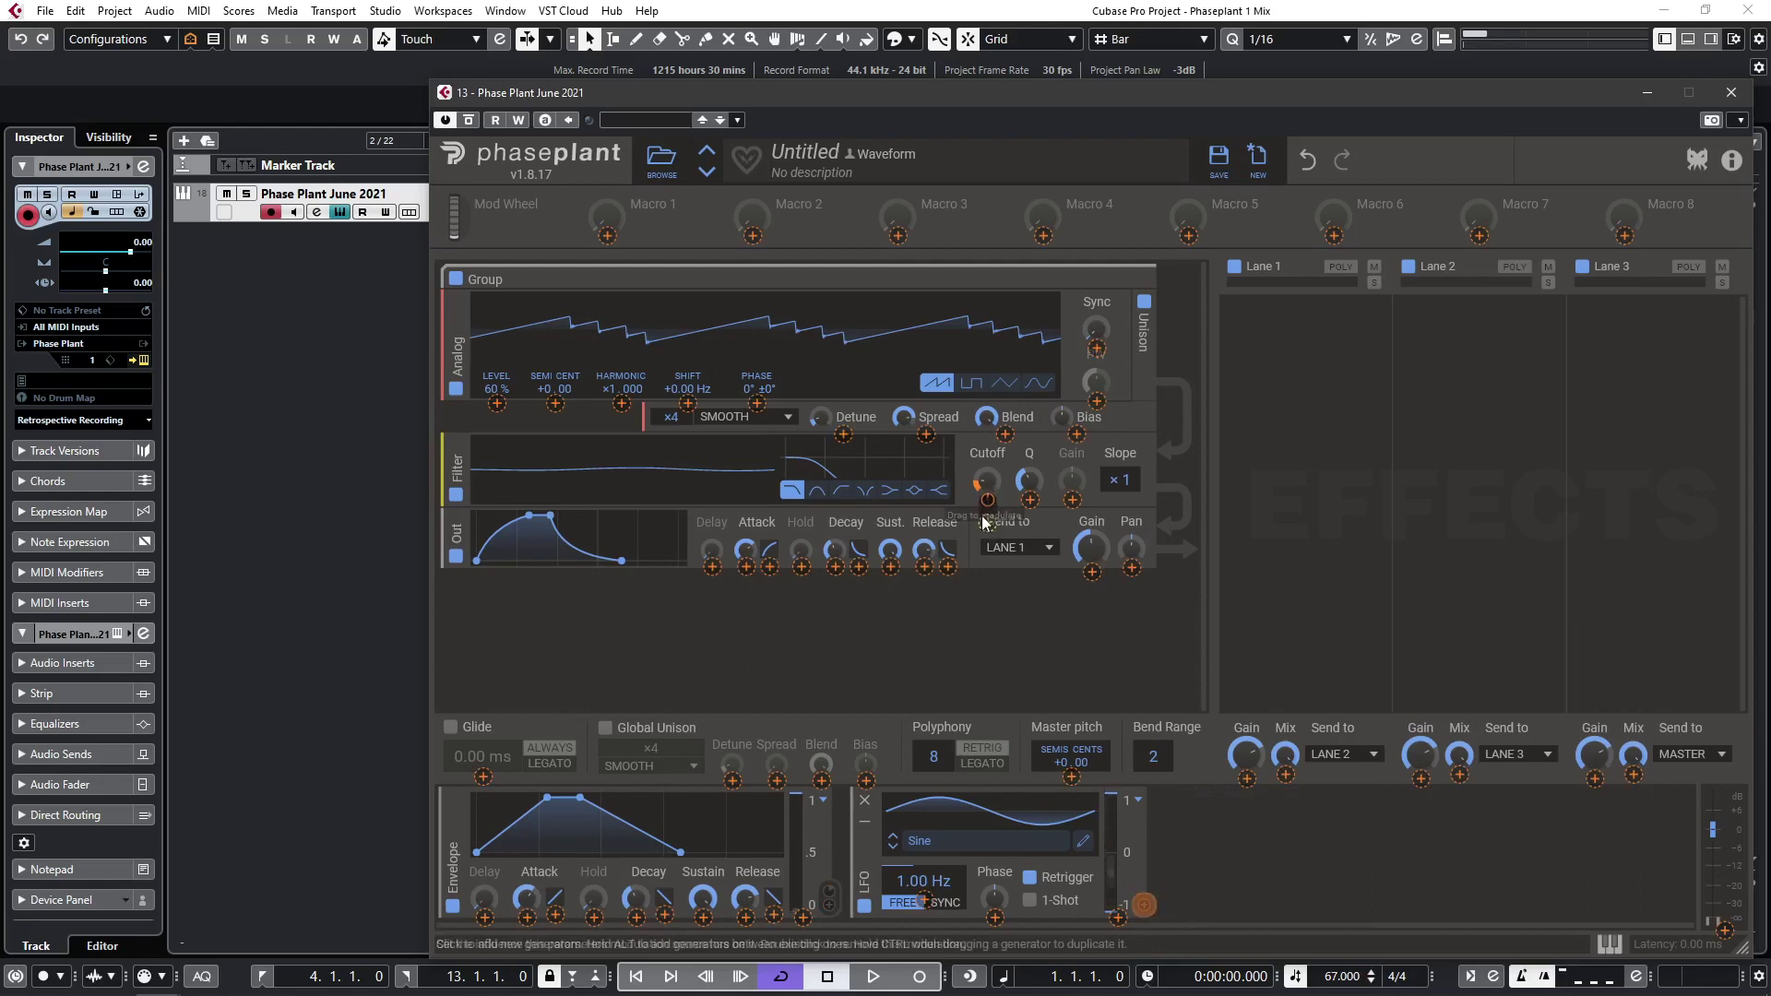
mouse_move(985, 526)
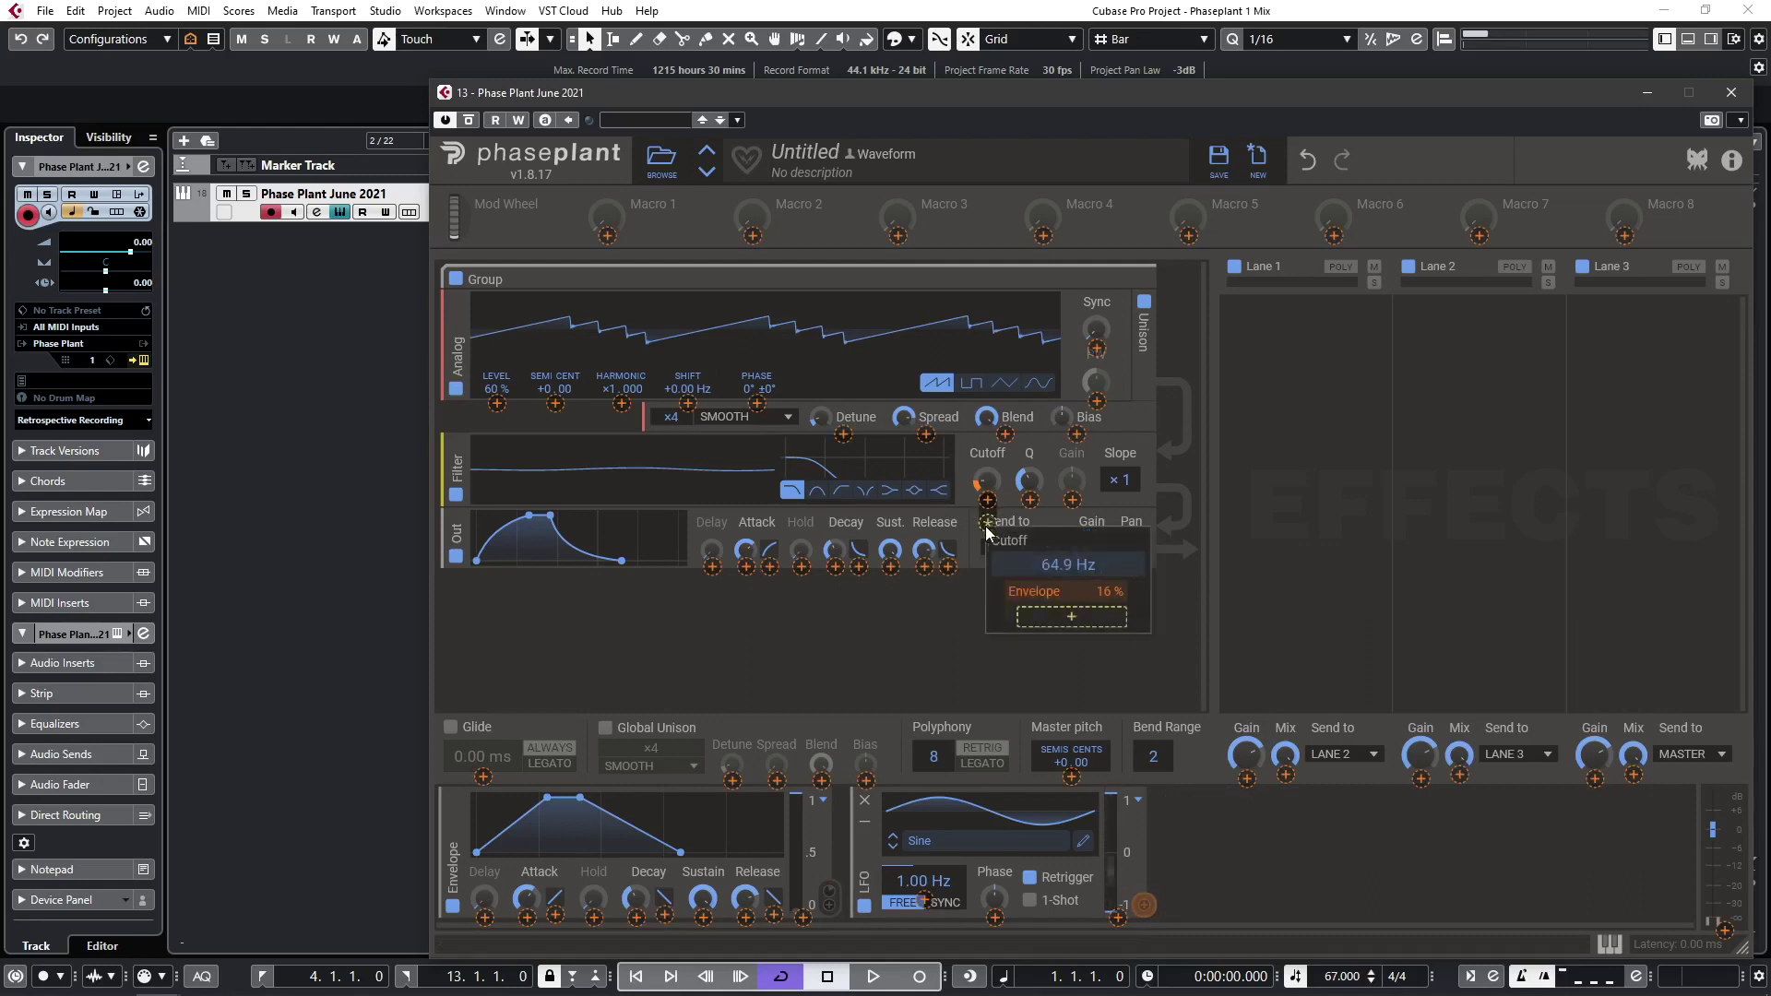
left_click_drag(1070, 617, 1046, 661)
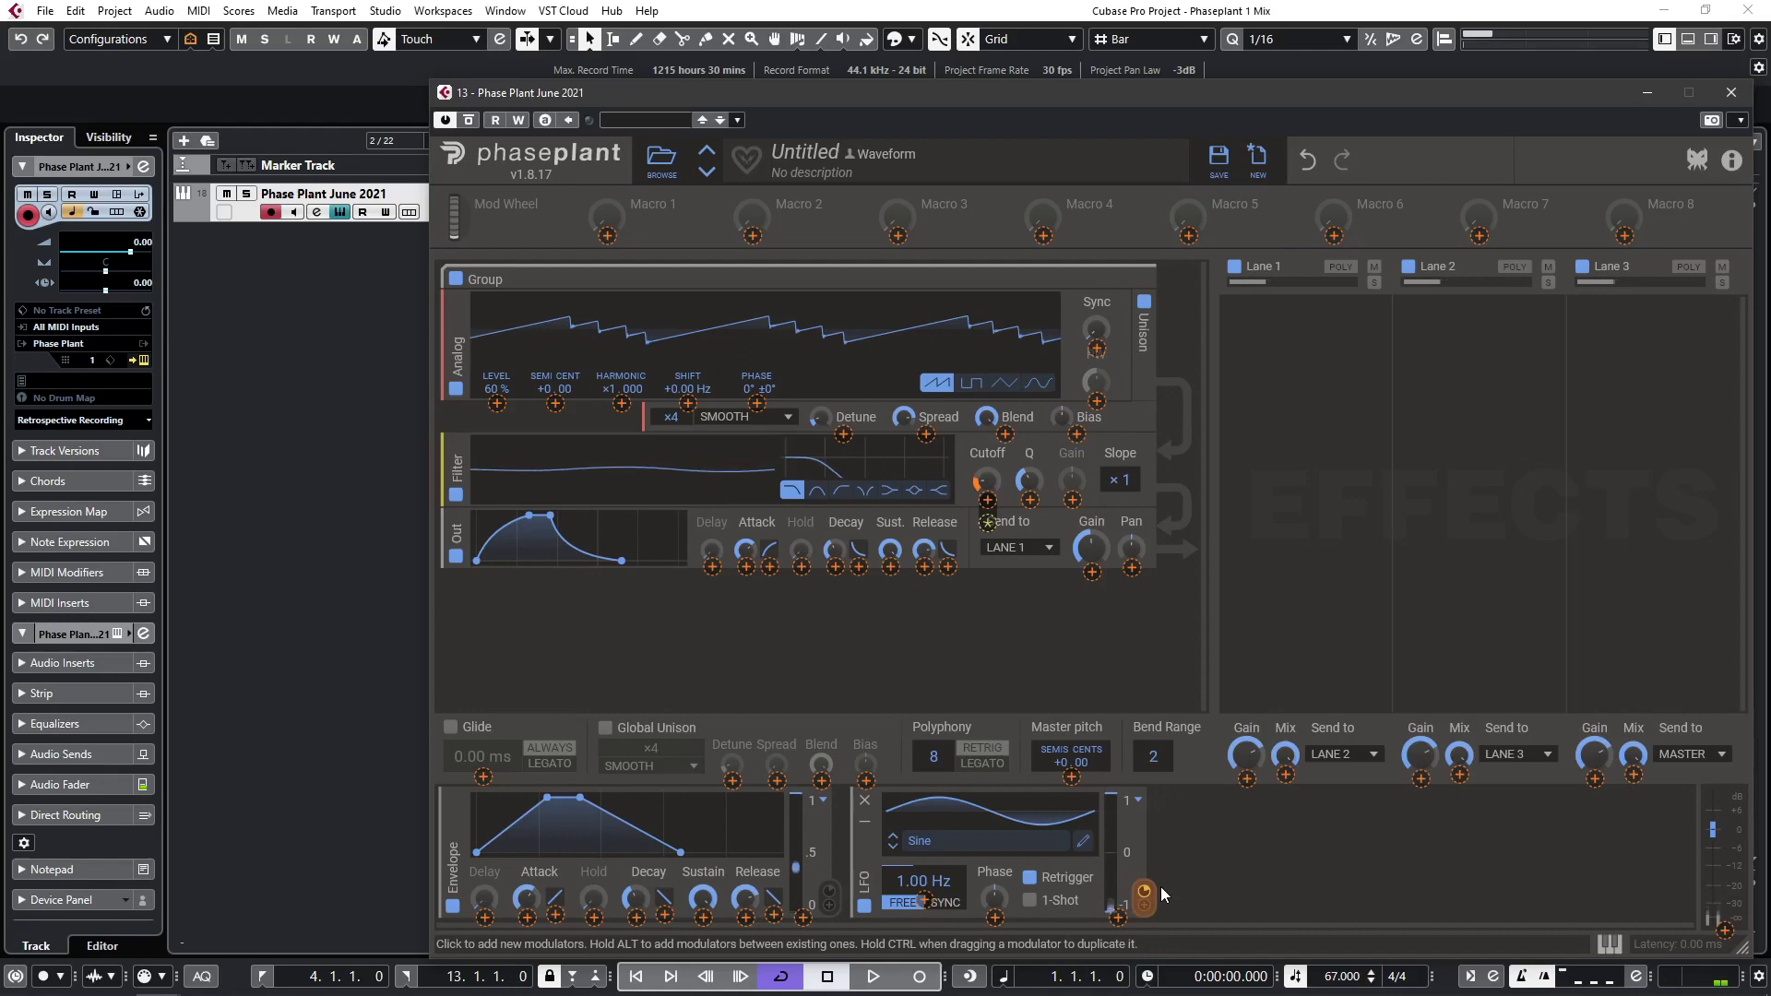
left_click_drag(1207, 843, 1060, 623)
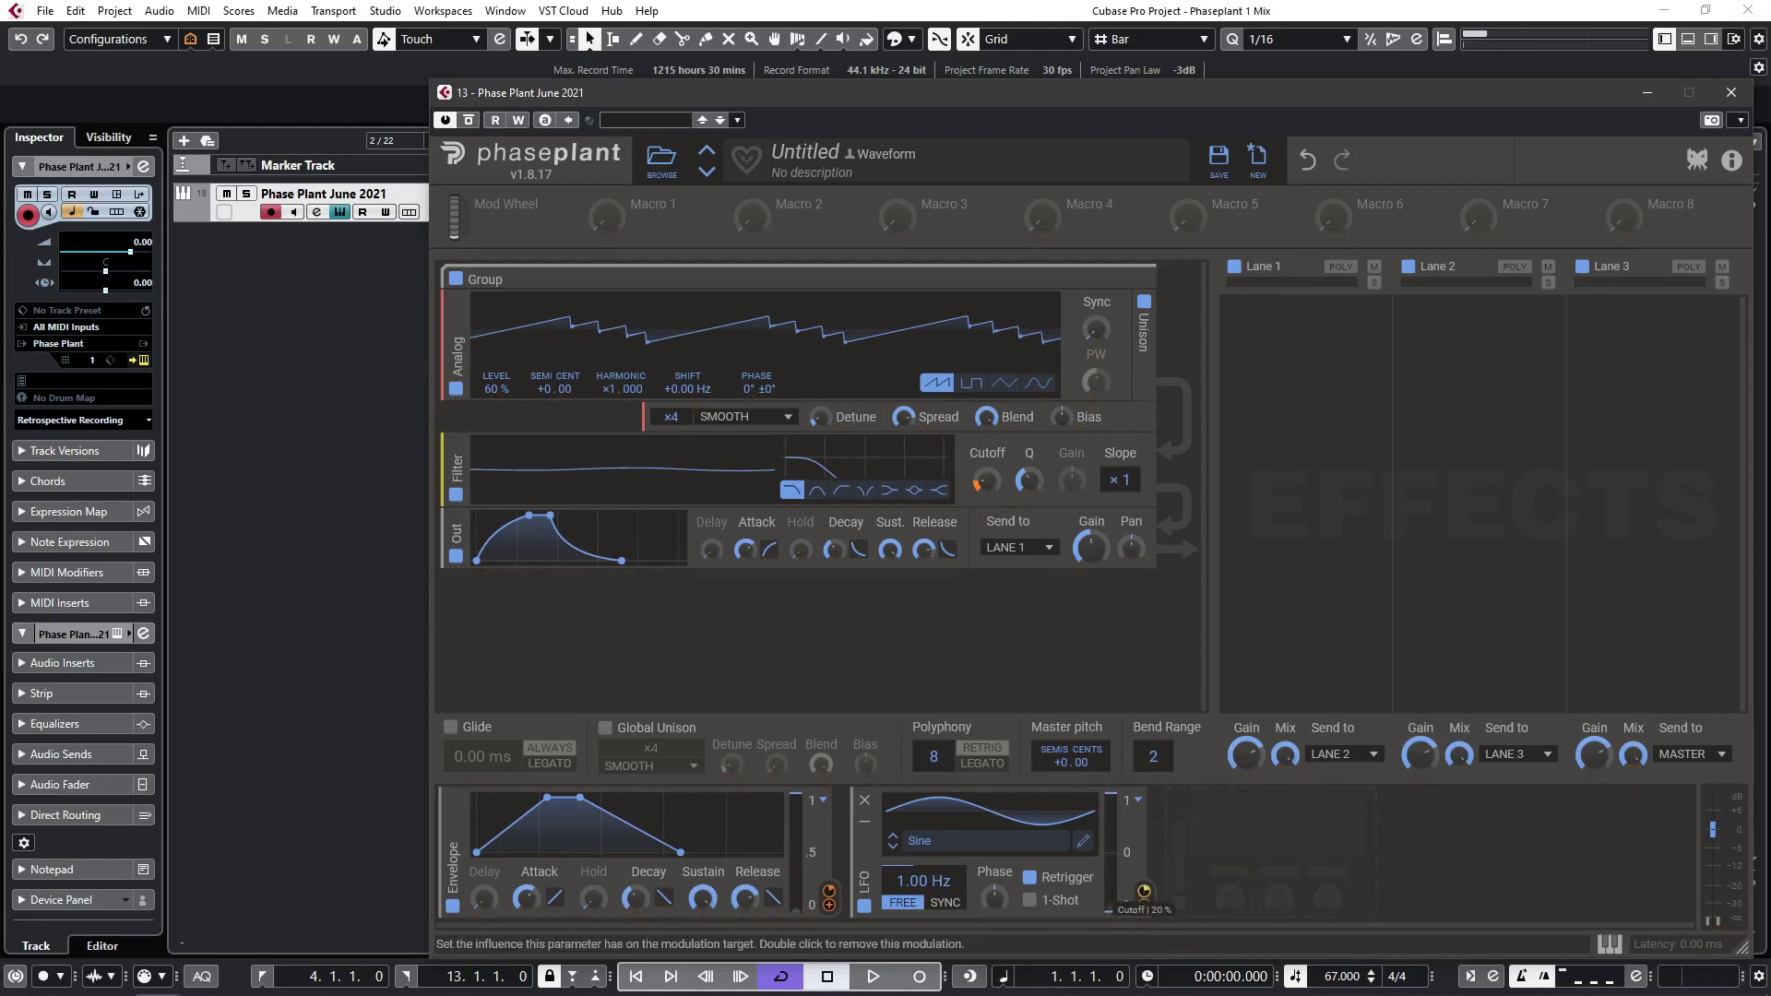
Raise the LFO's modulation amount on the cutoff and slow its rate to 0.20 Hz.
left_click_drag(1144, 891, 1144, 878)
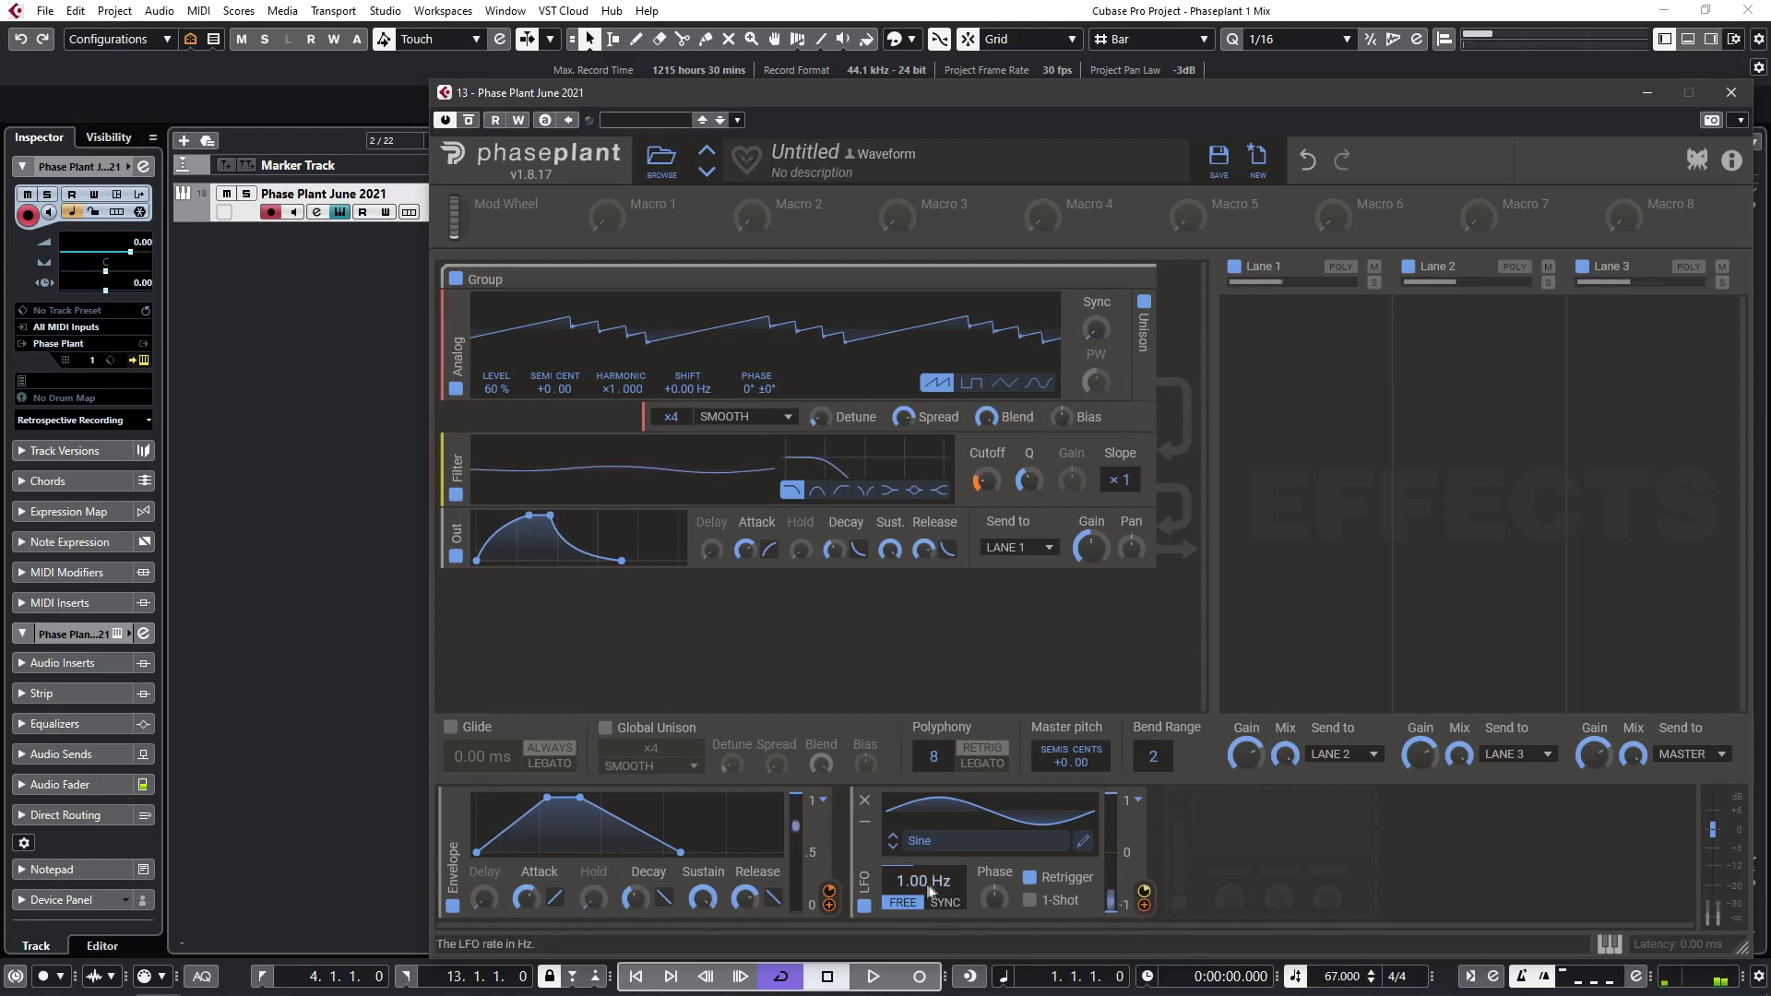
left_click_drag(929, 890, 929, 930)
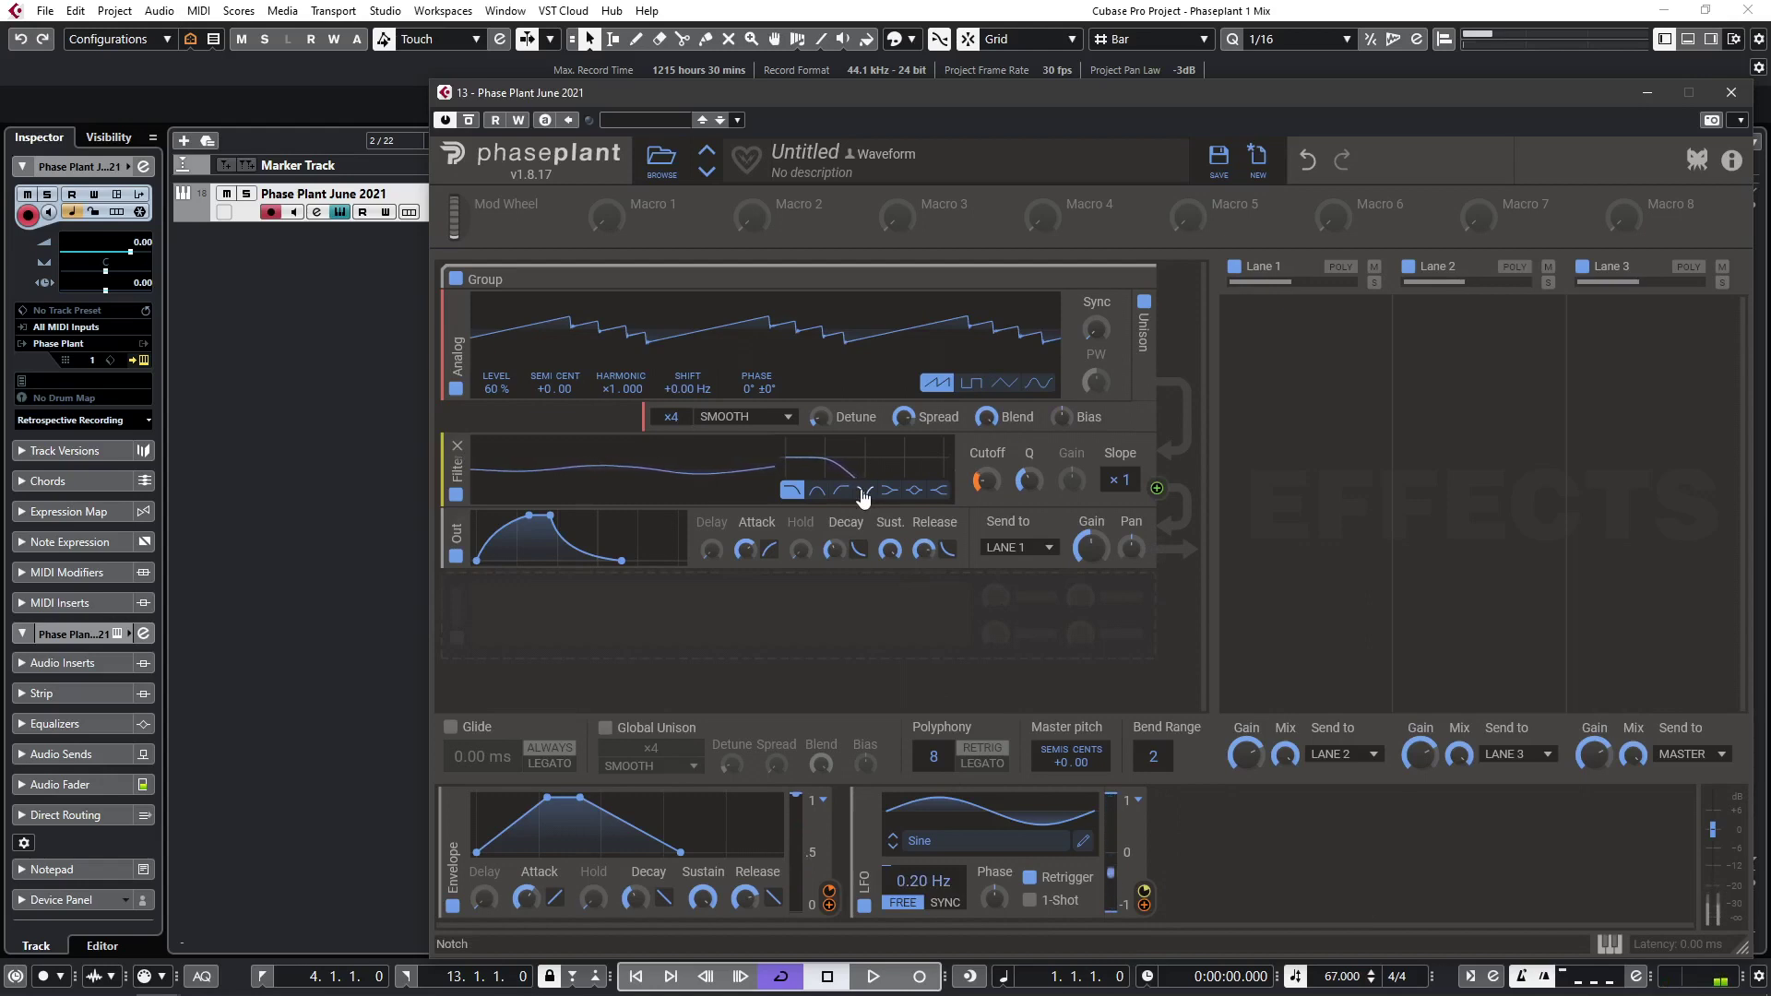
left_click(1139, 801)
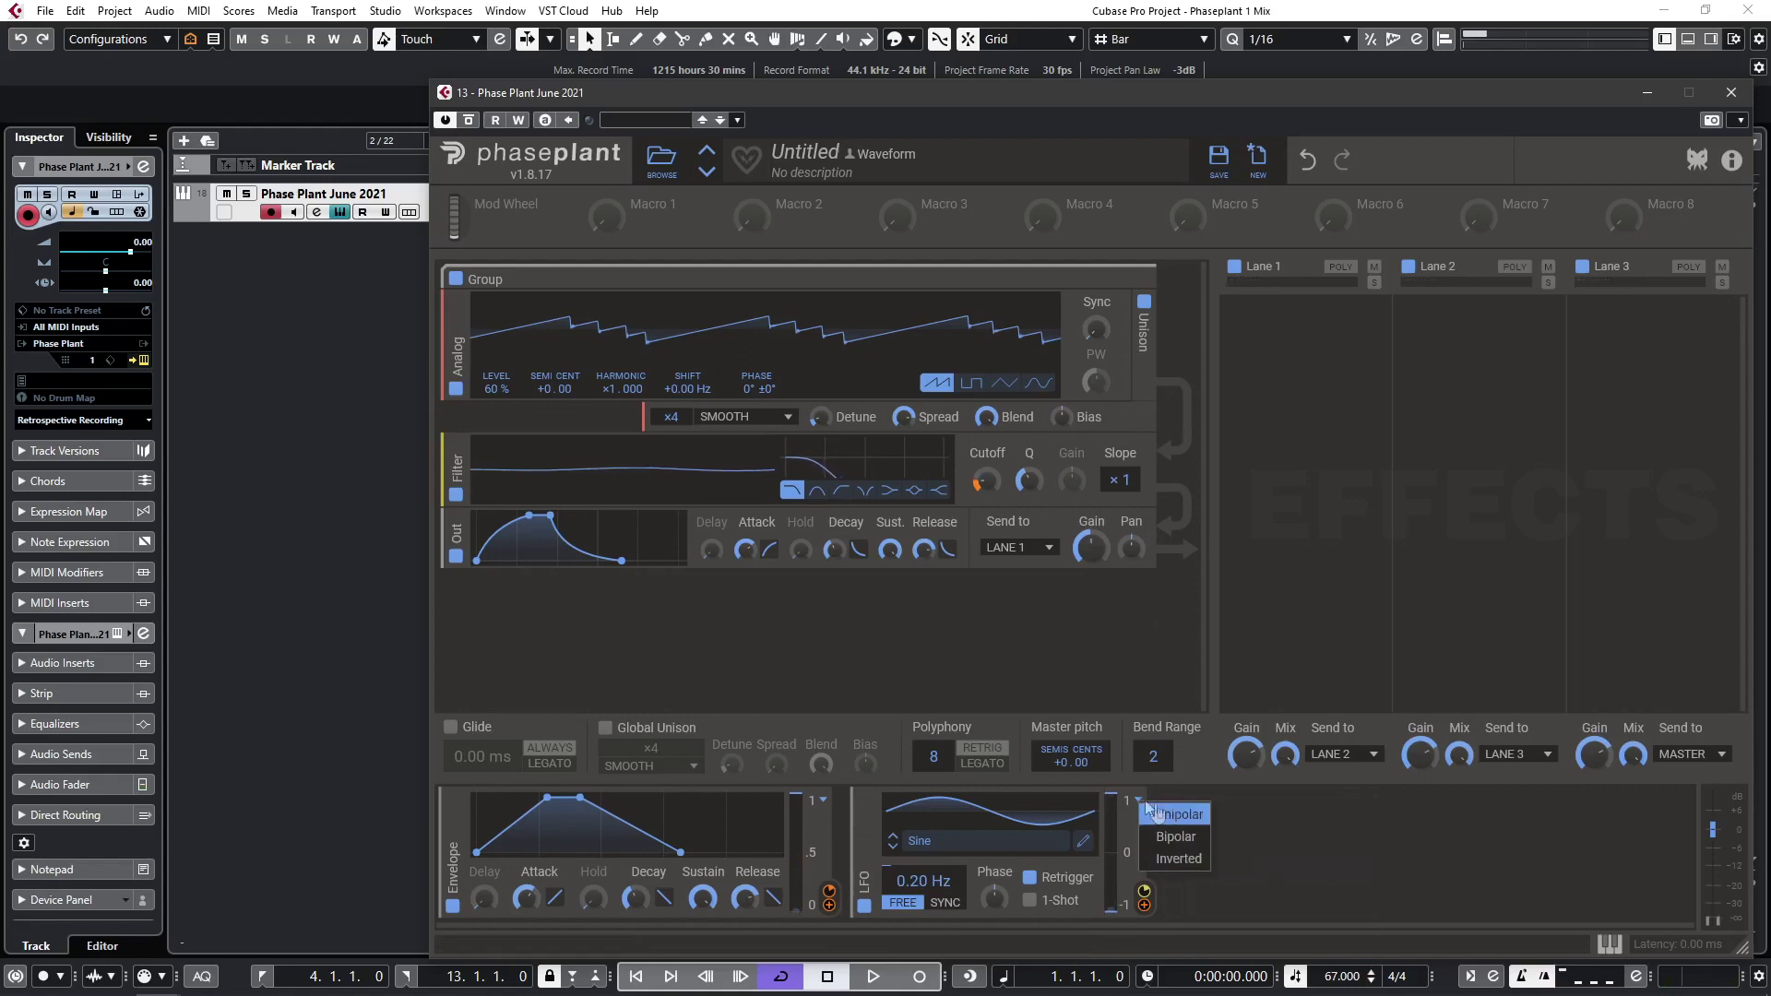
left_click(903, 657)
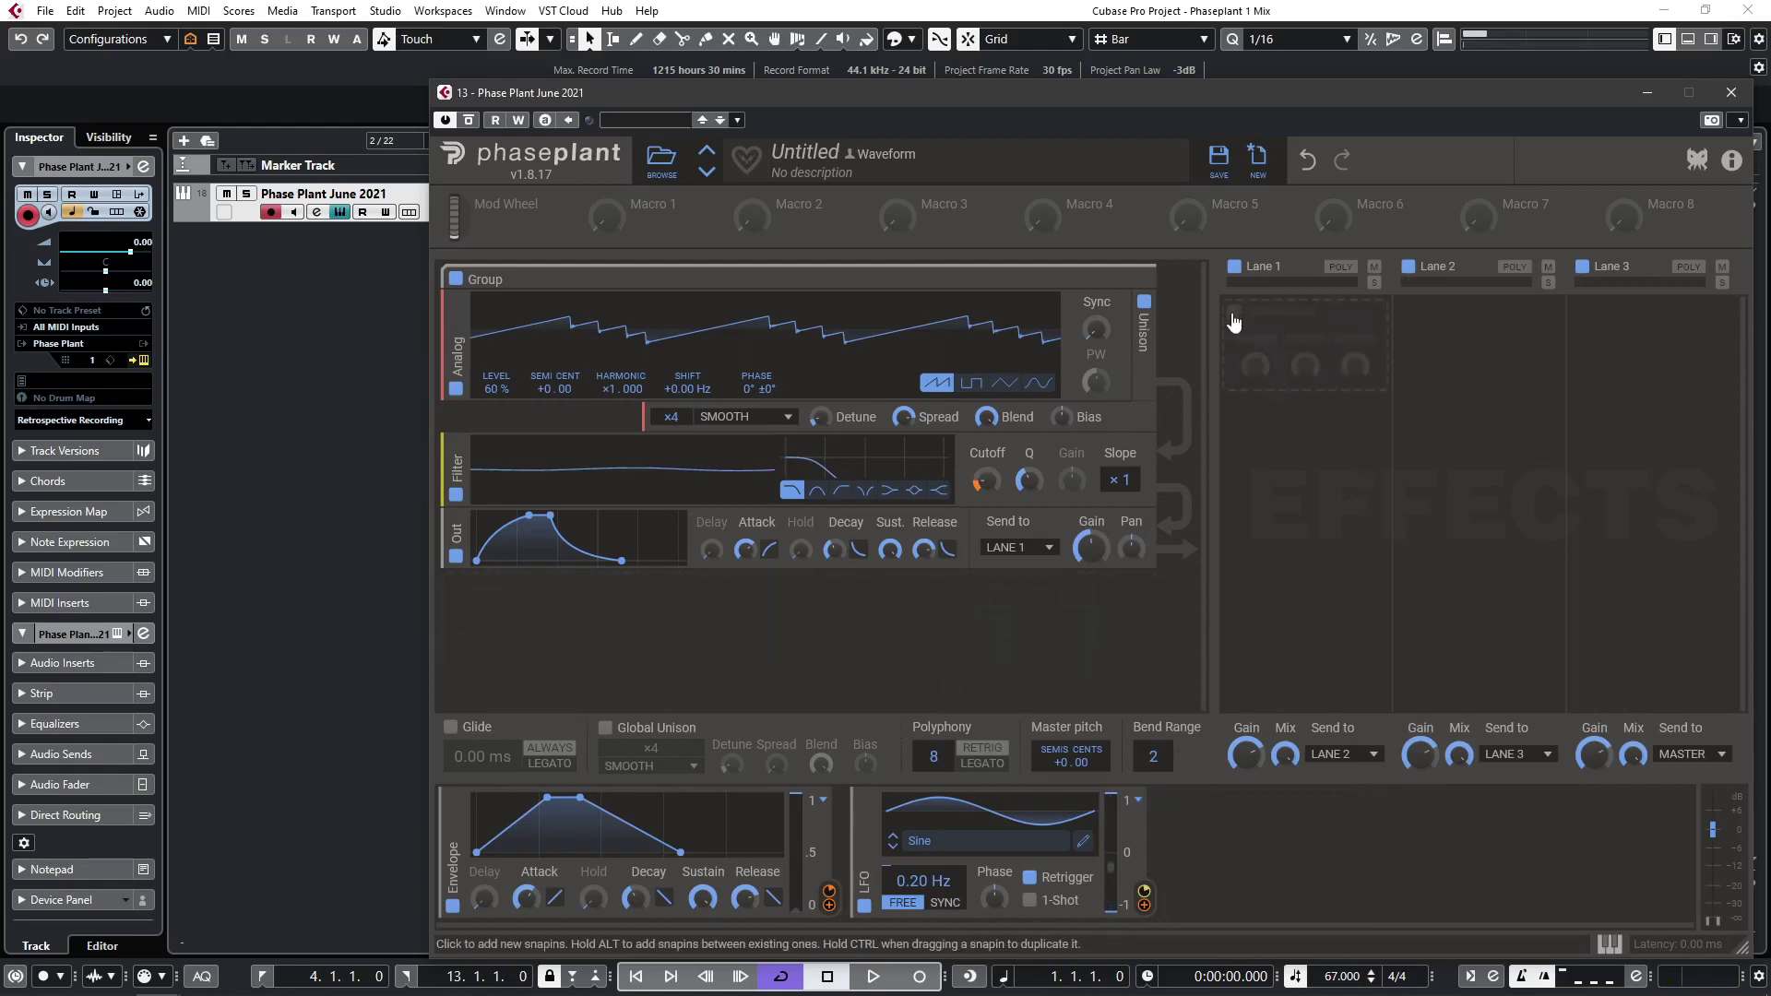
Add a Chorus and a Reverb to Lane 1, raising the chorus depth, slowing its rate and lengthening the reverb decay.
left_click(1235, 321)
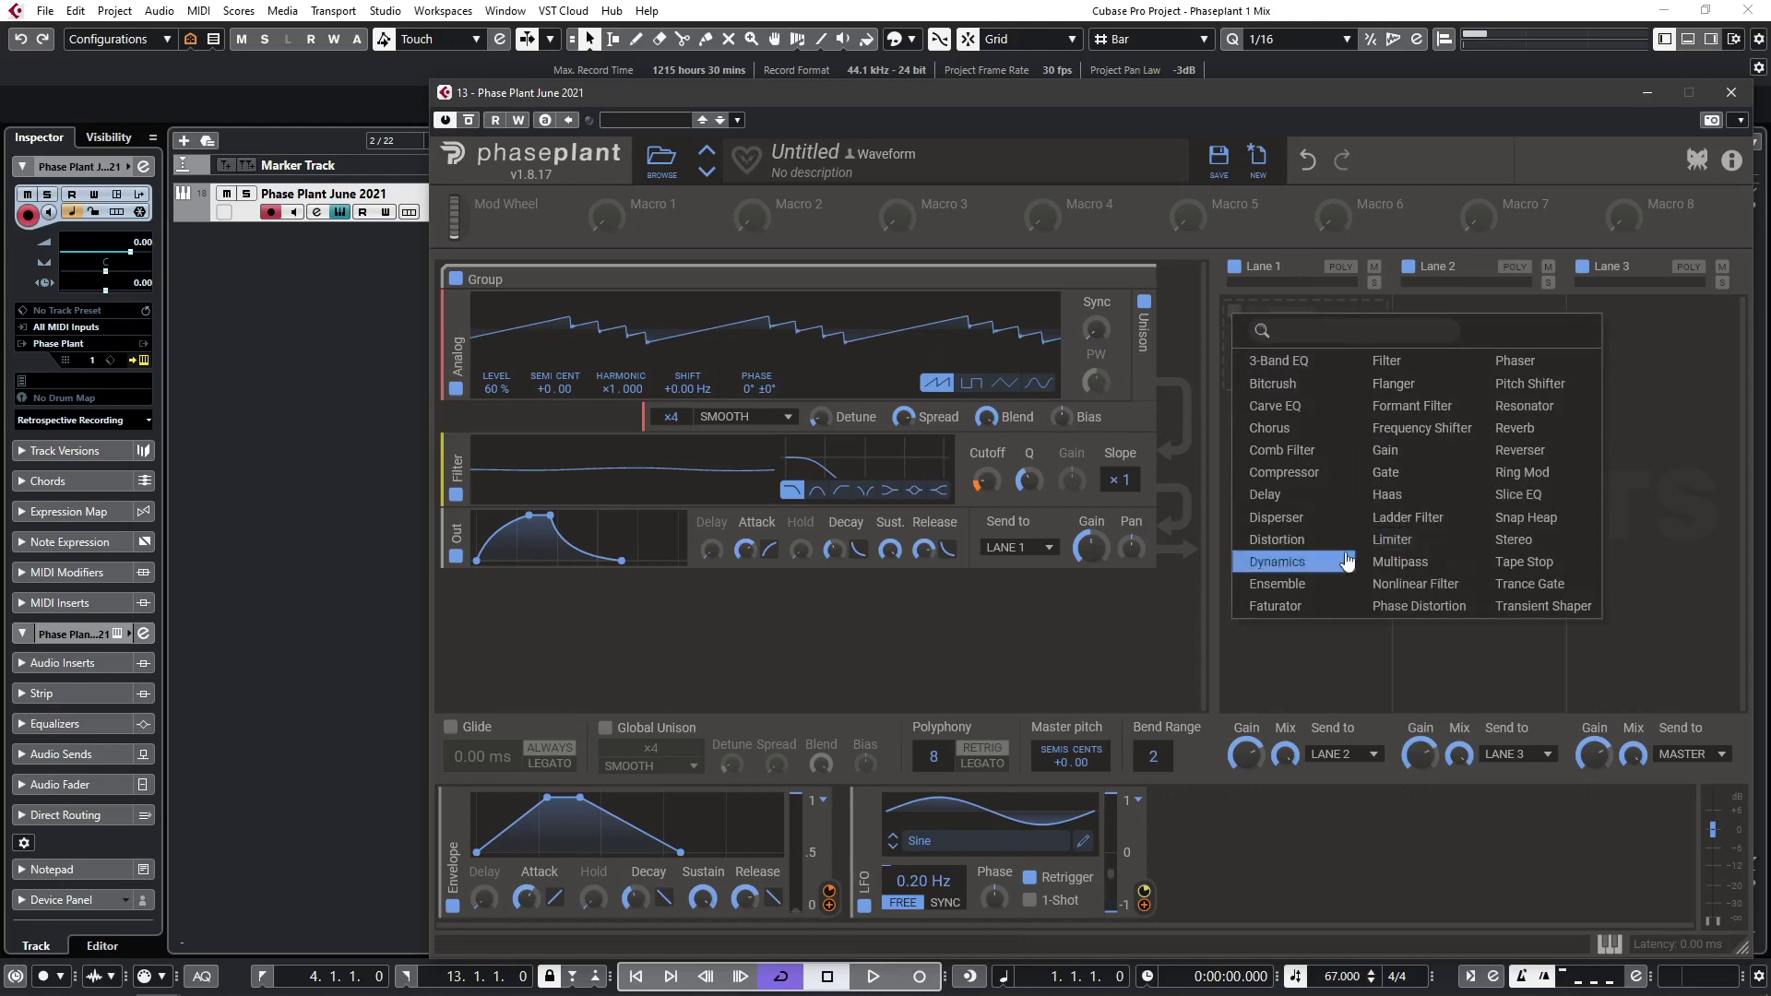
left_click(1270, 429)
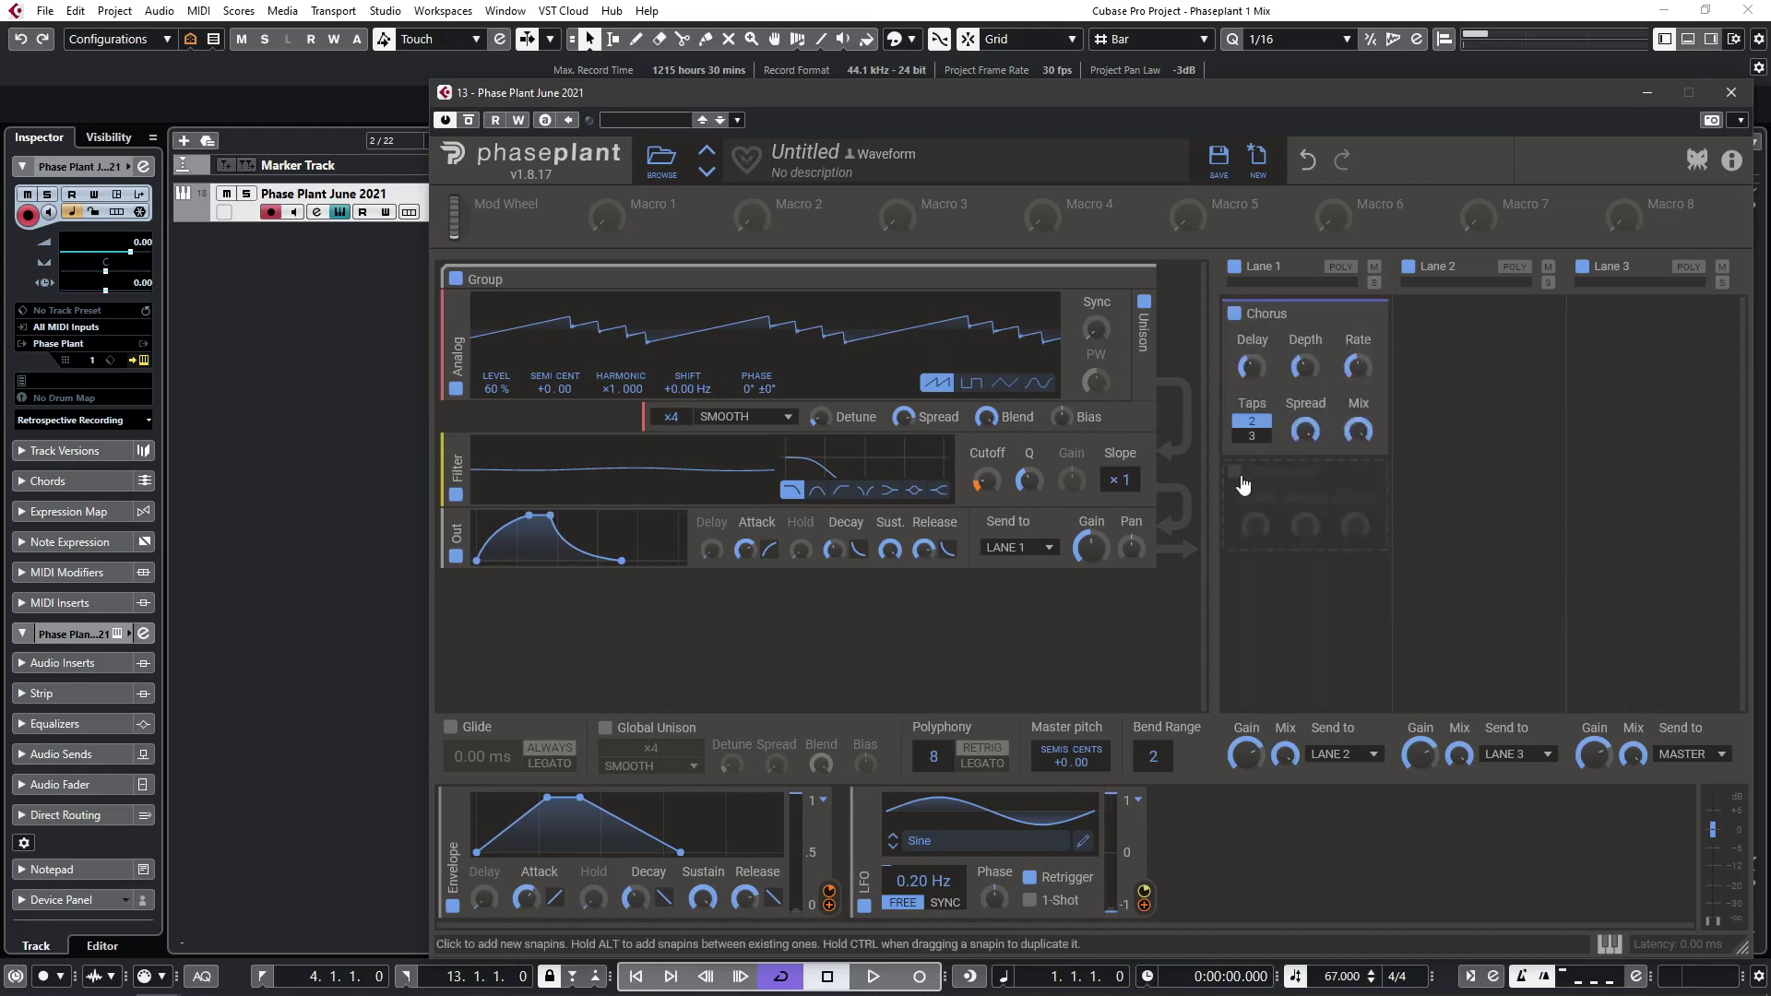
left_click(1240, 480)
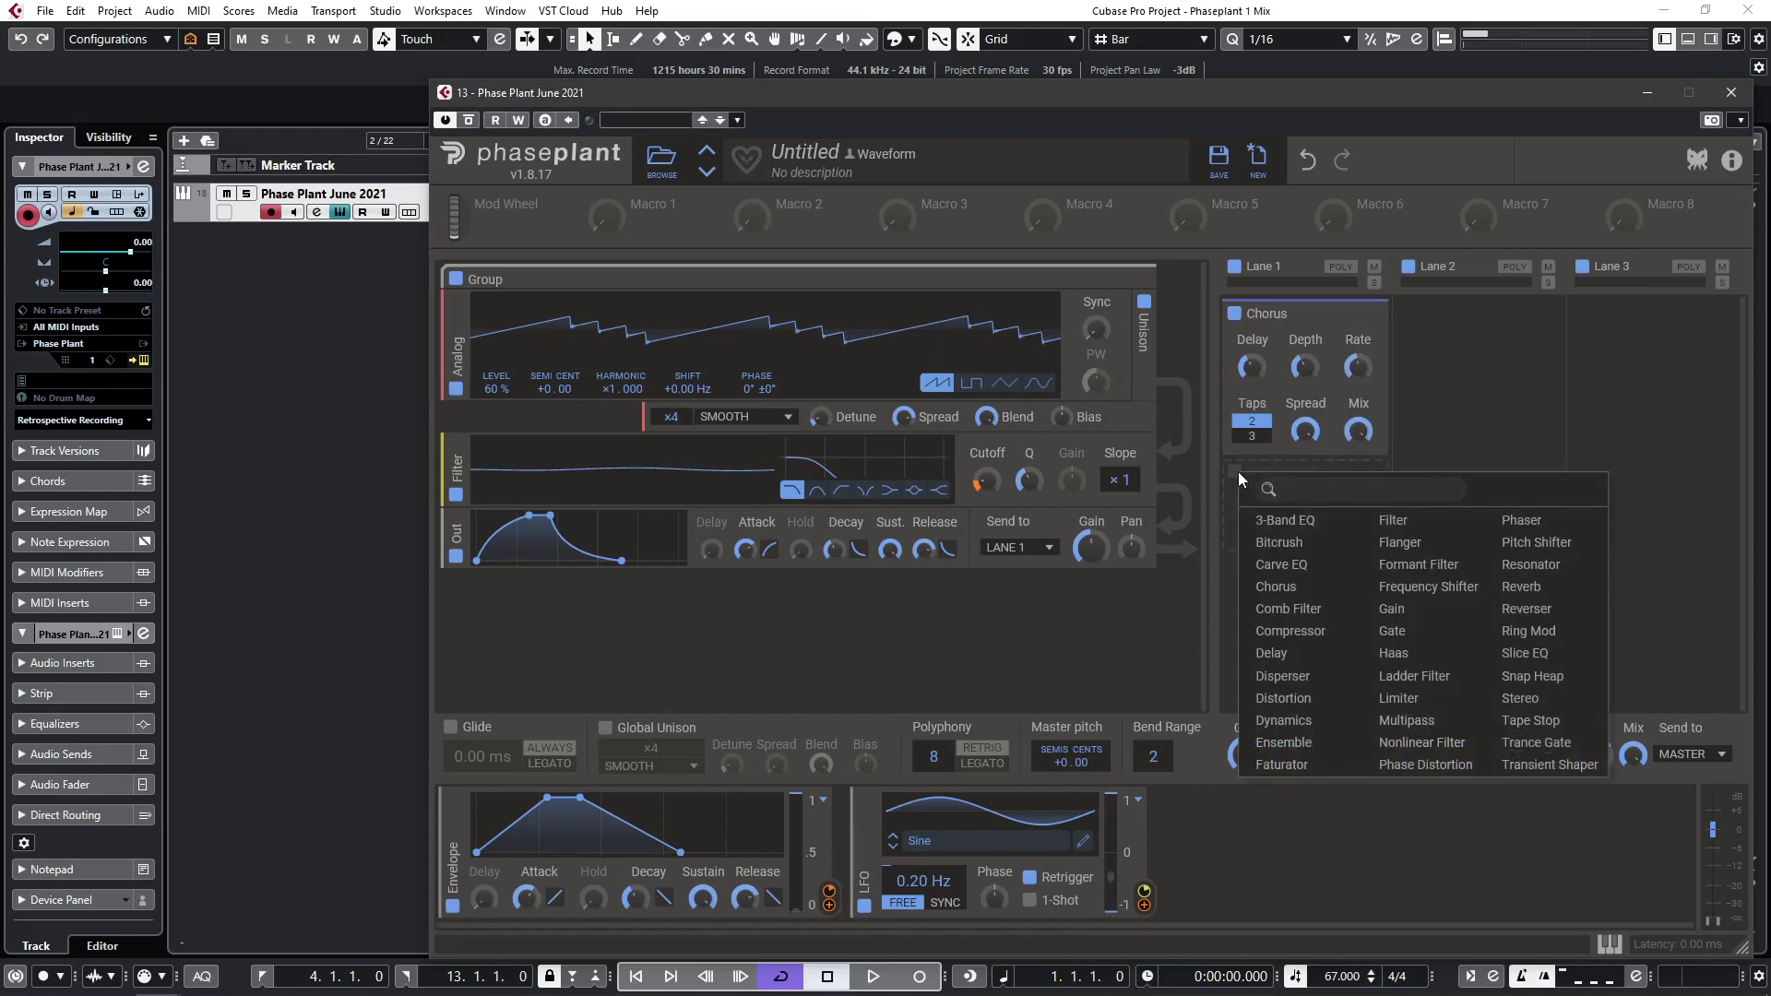
left_click(1519, 589)
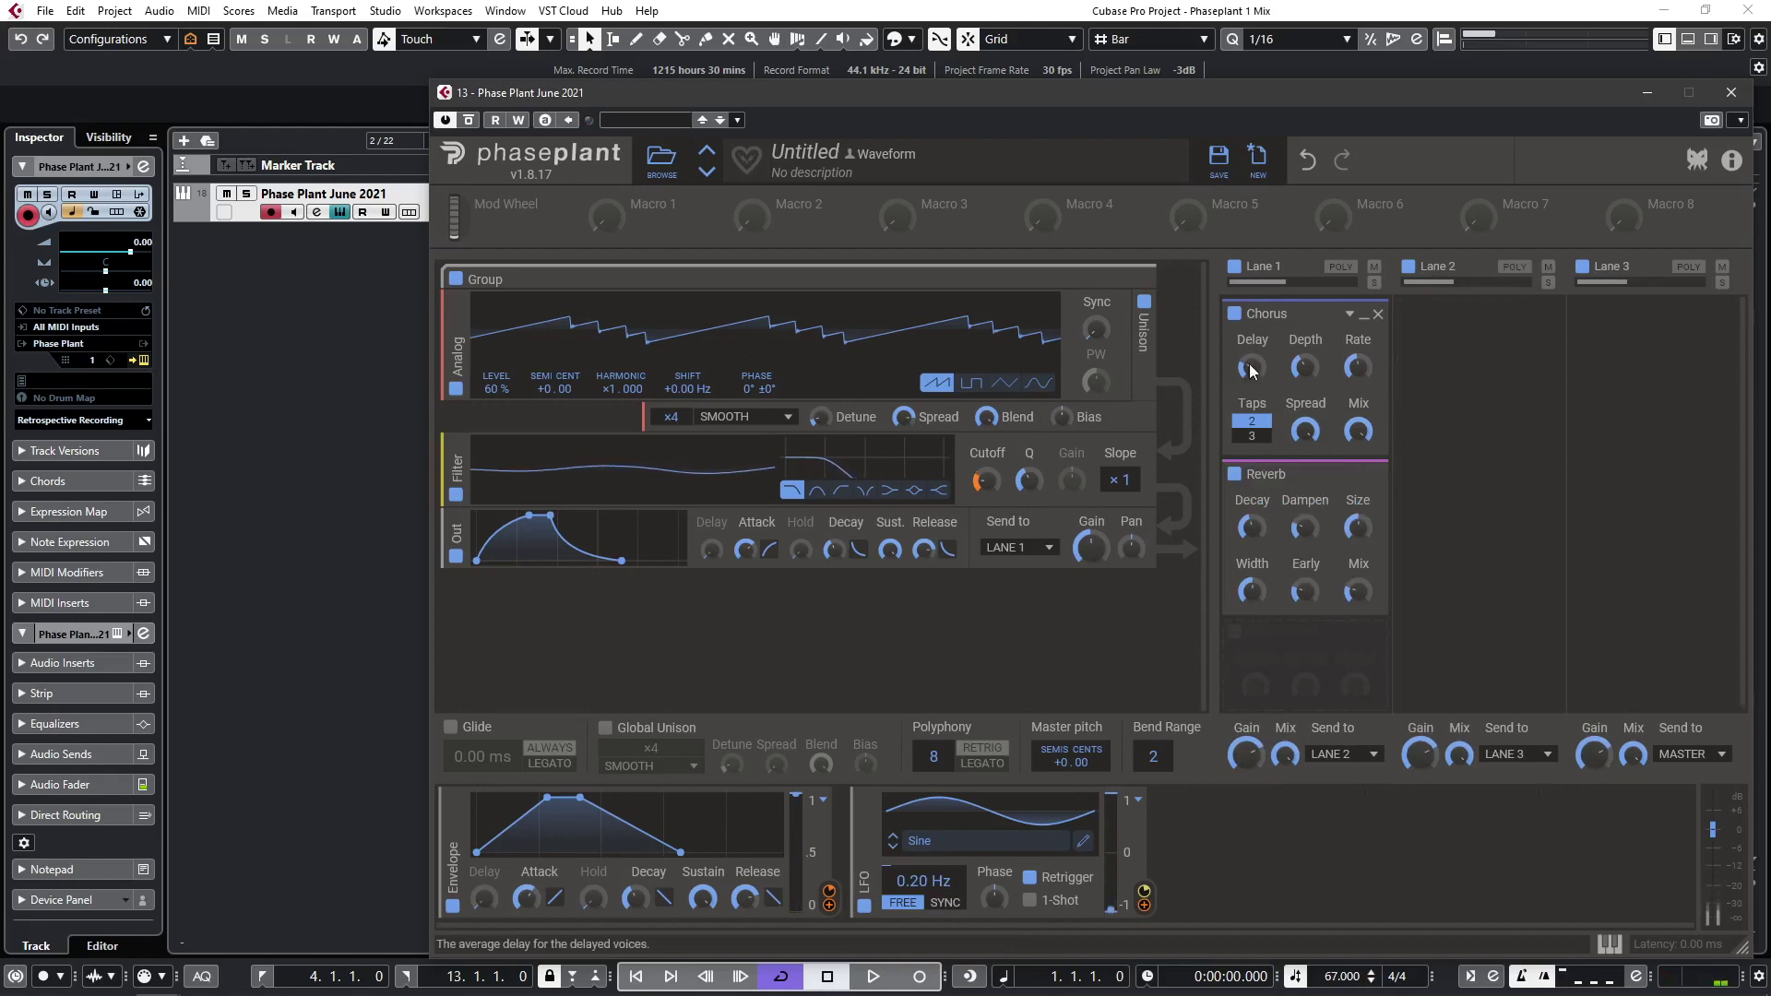
left_click_drag(1305, 367, 1358, 356)
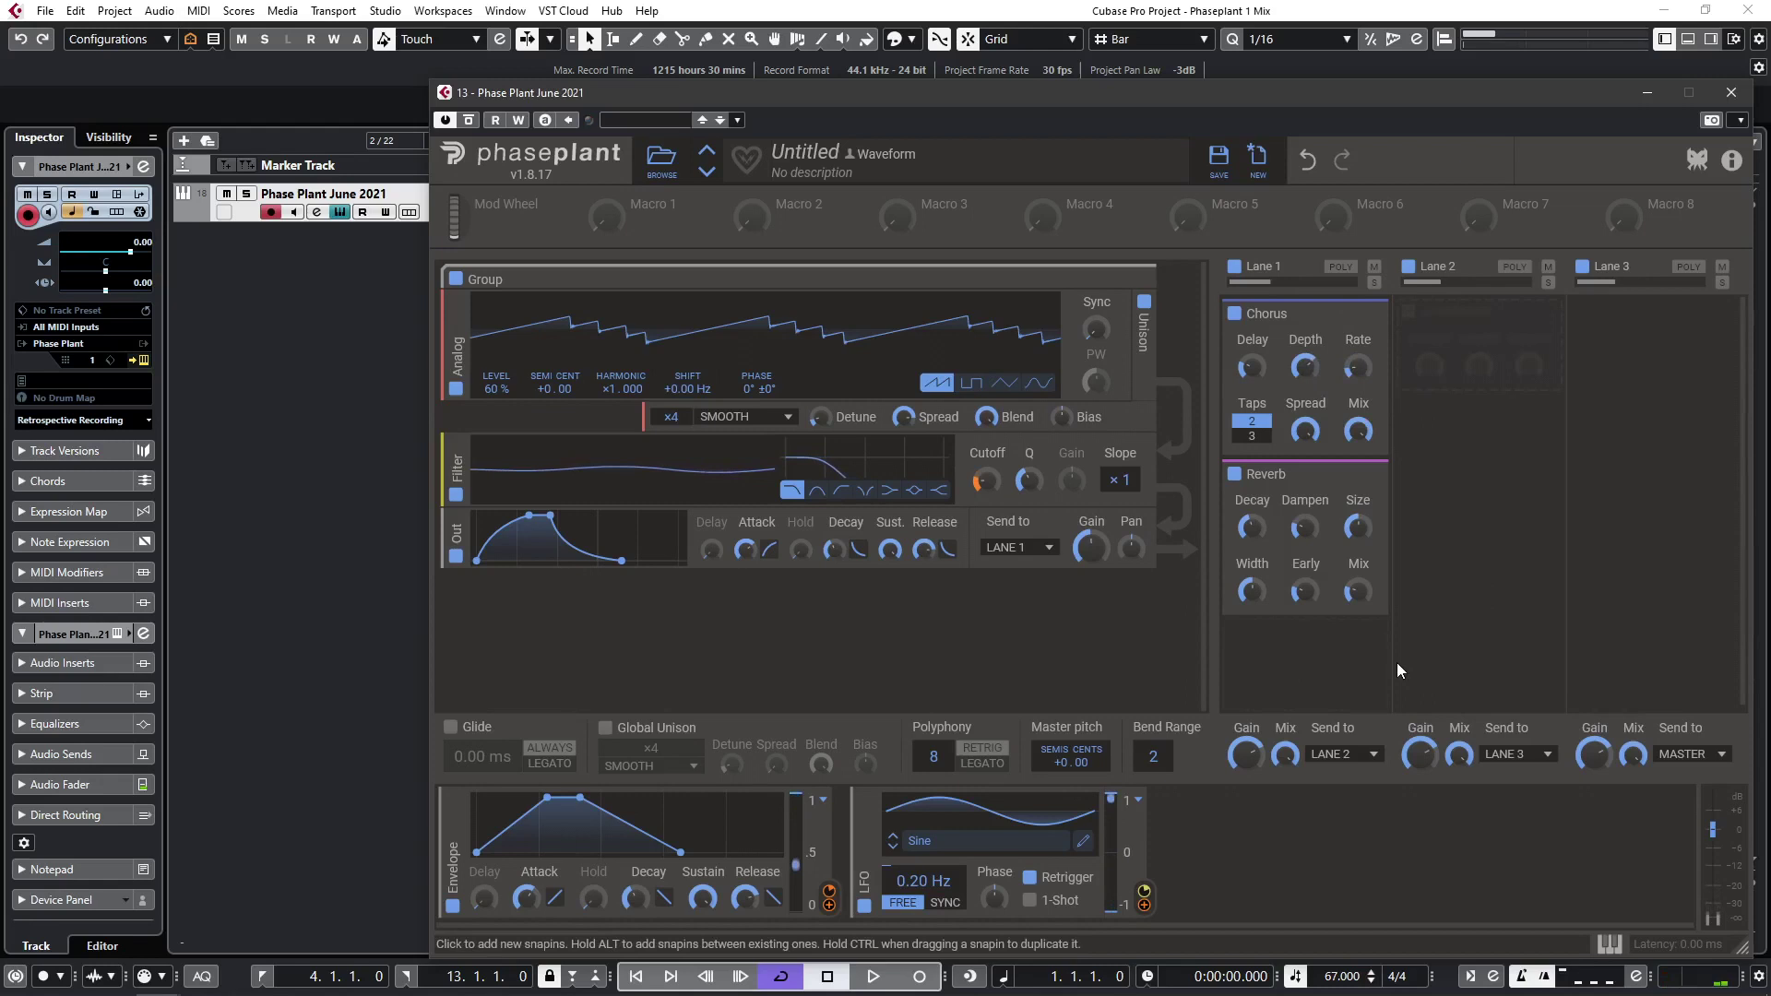
left_click_drag(1252, 527, 1252, 522)
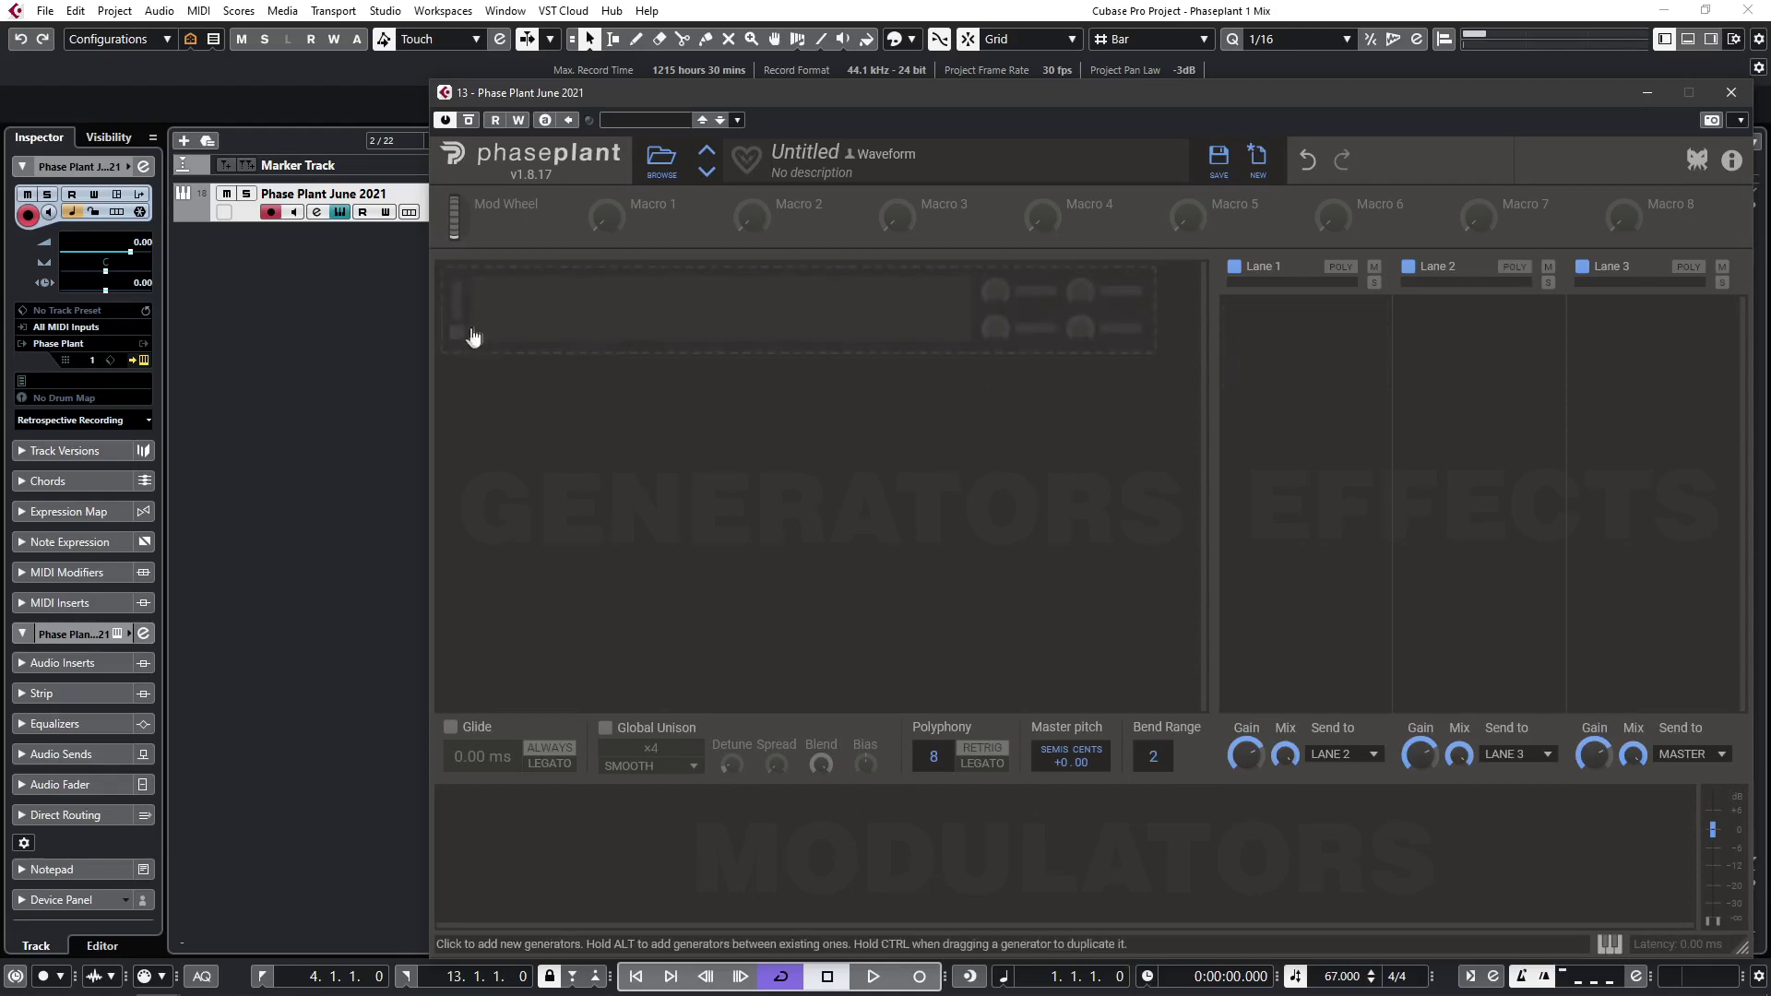
Add two Analog oscillators to the empty patch and place both above the output.
left_click(460, 334)
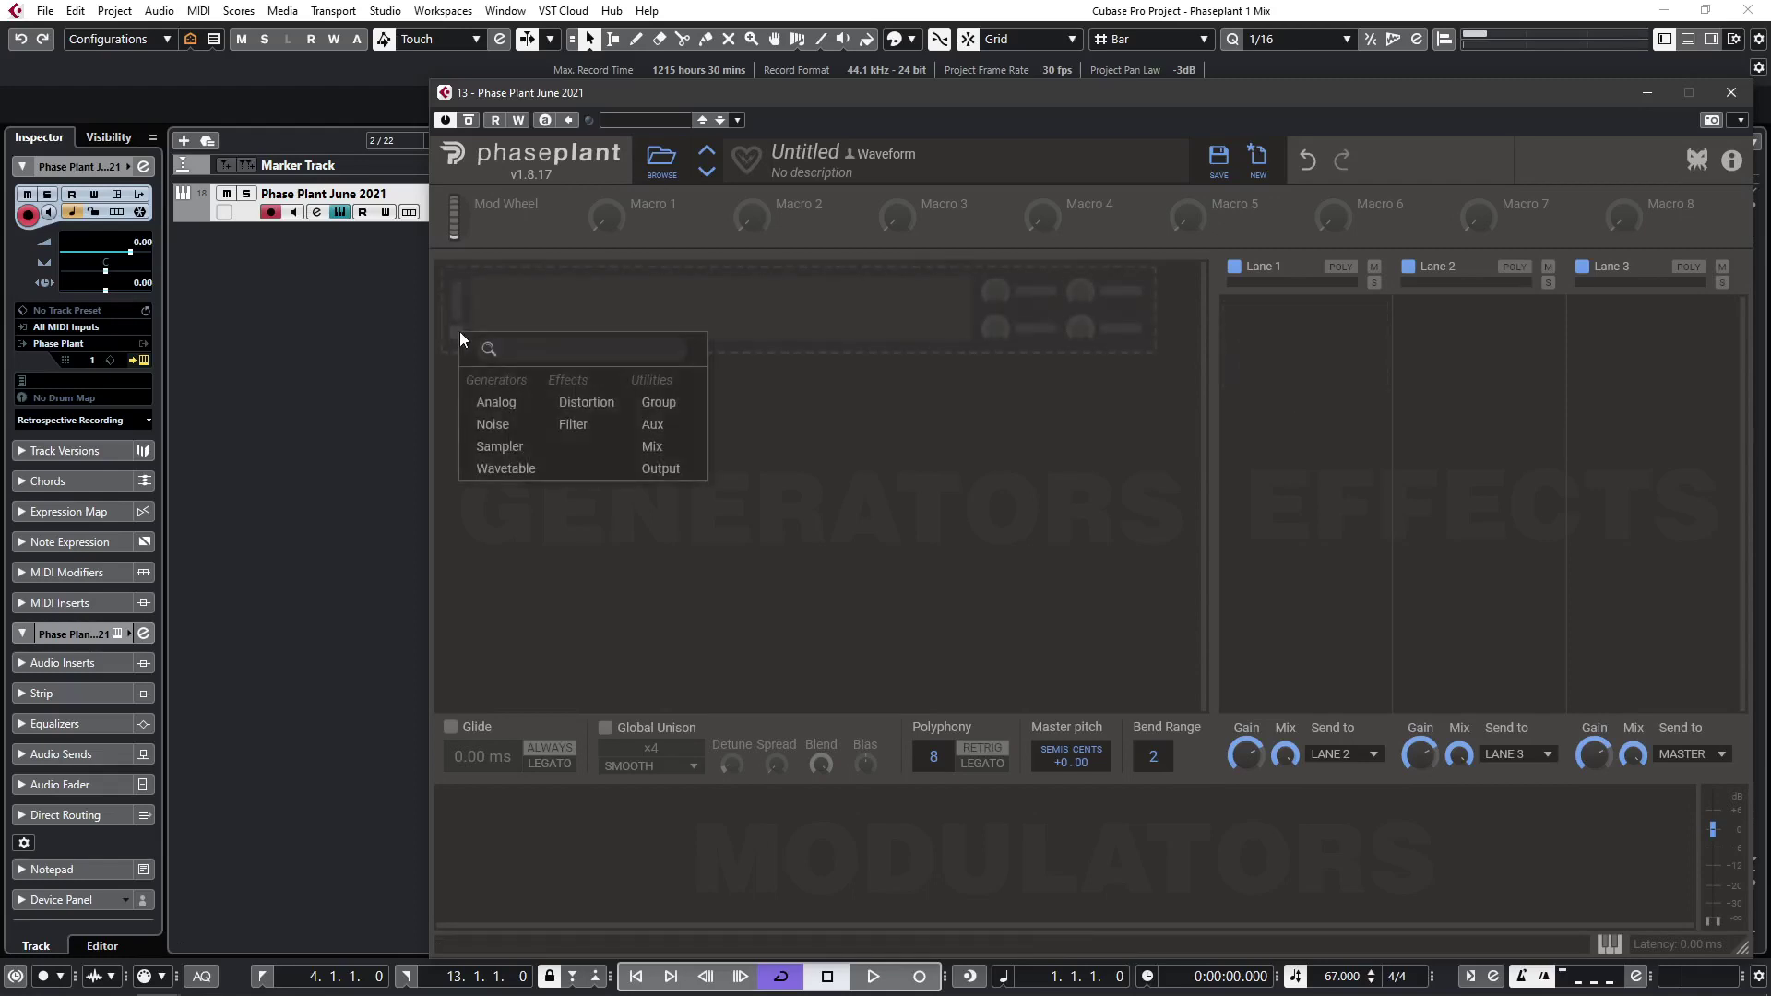
left_click(497, 402)
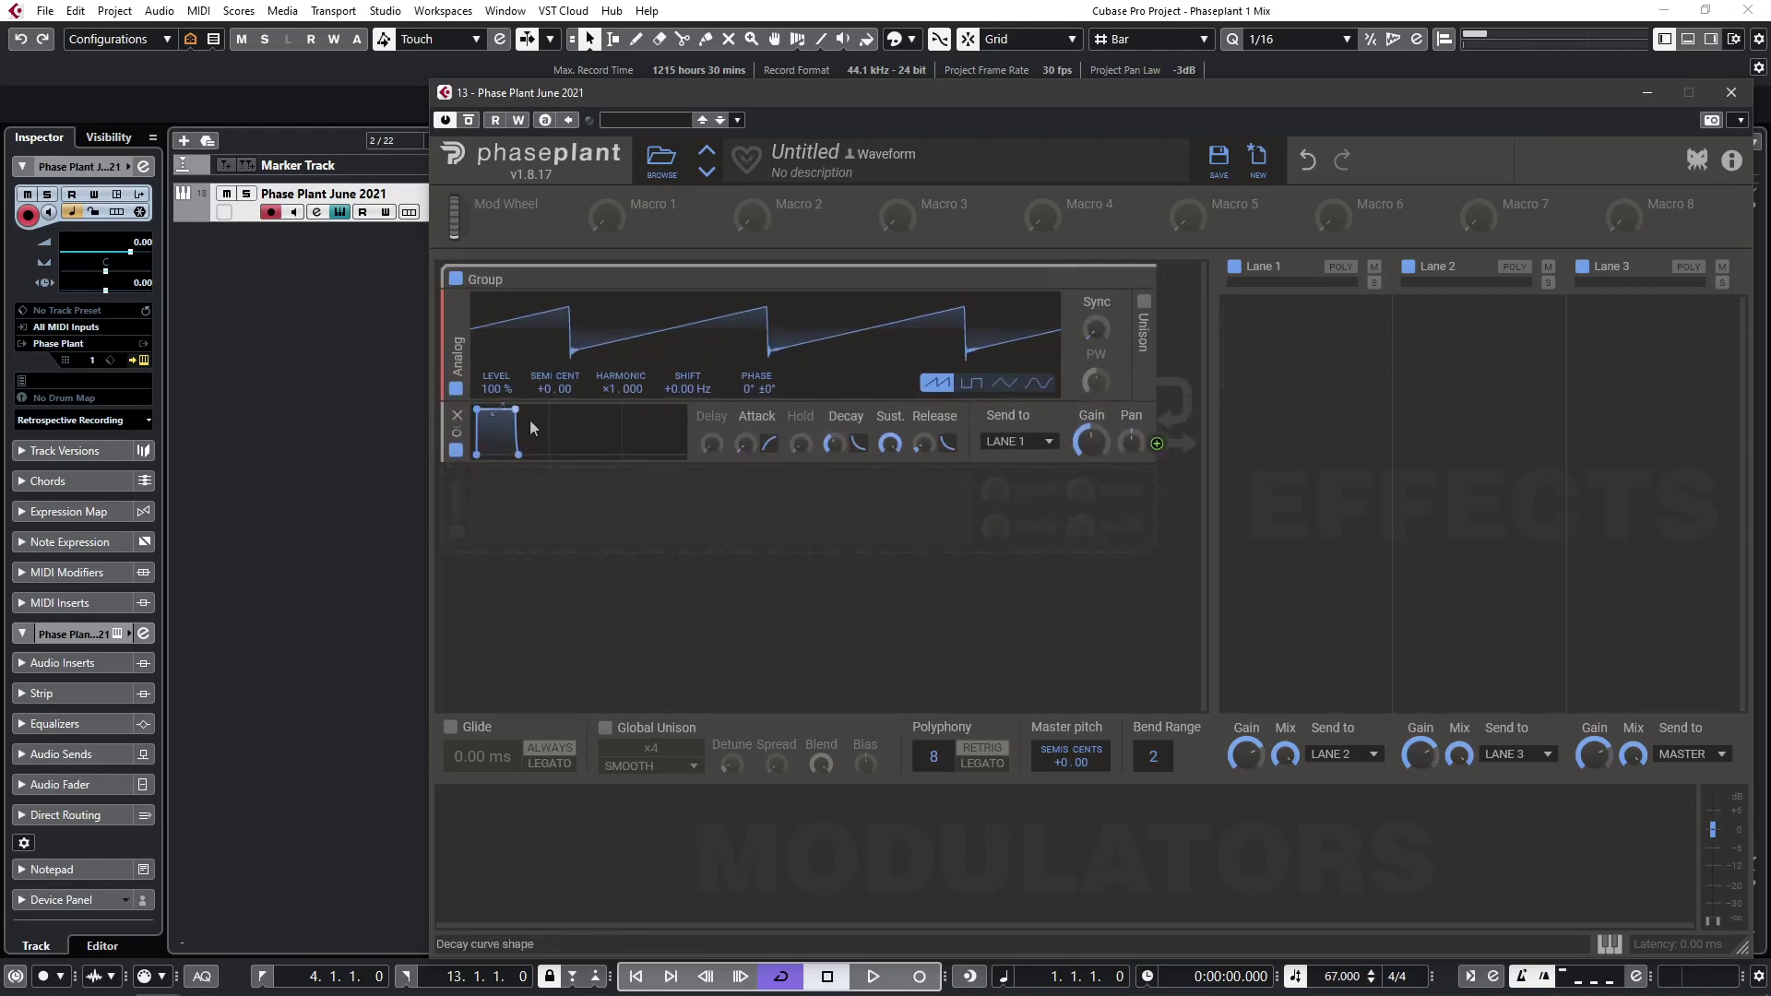
left_click(460, 545)
left_click(487, 609)
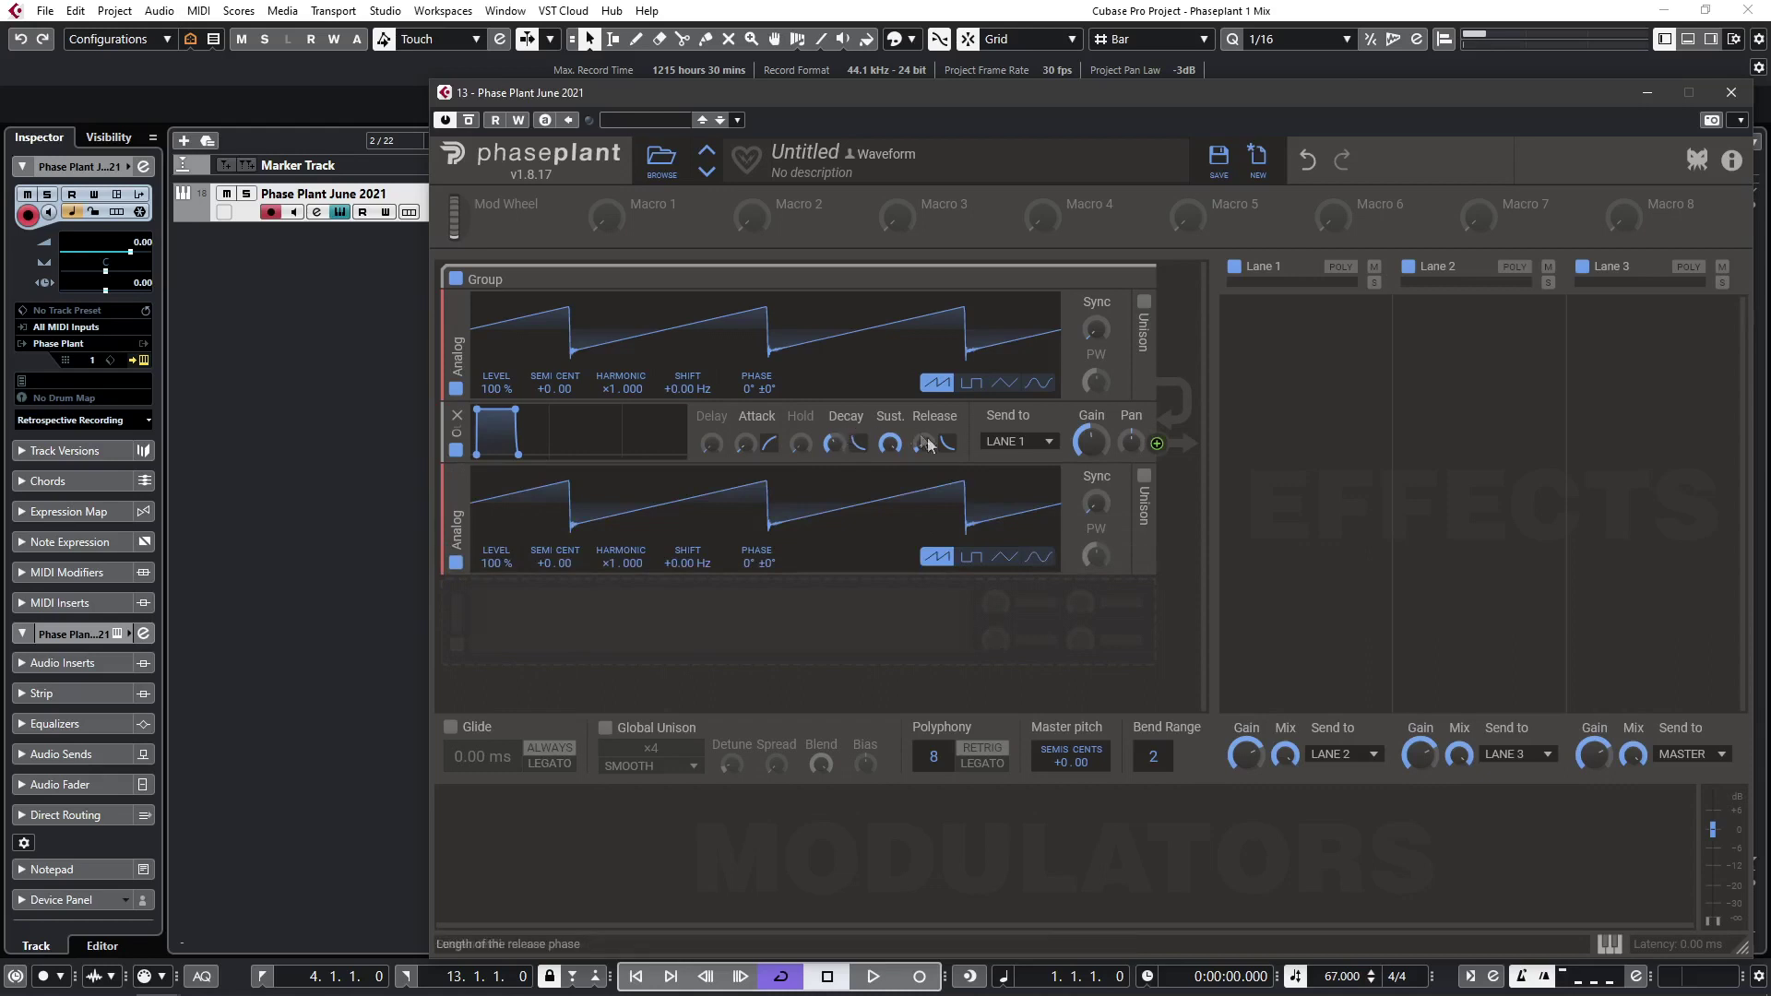
left_click_drag(453, 529, 444, 441)
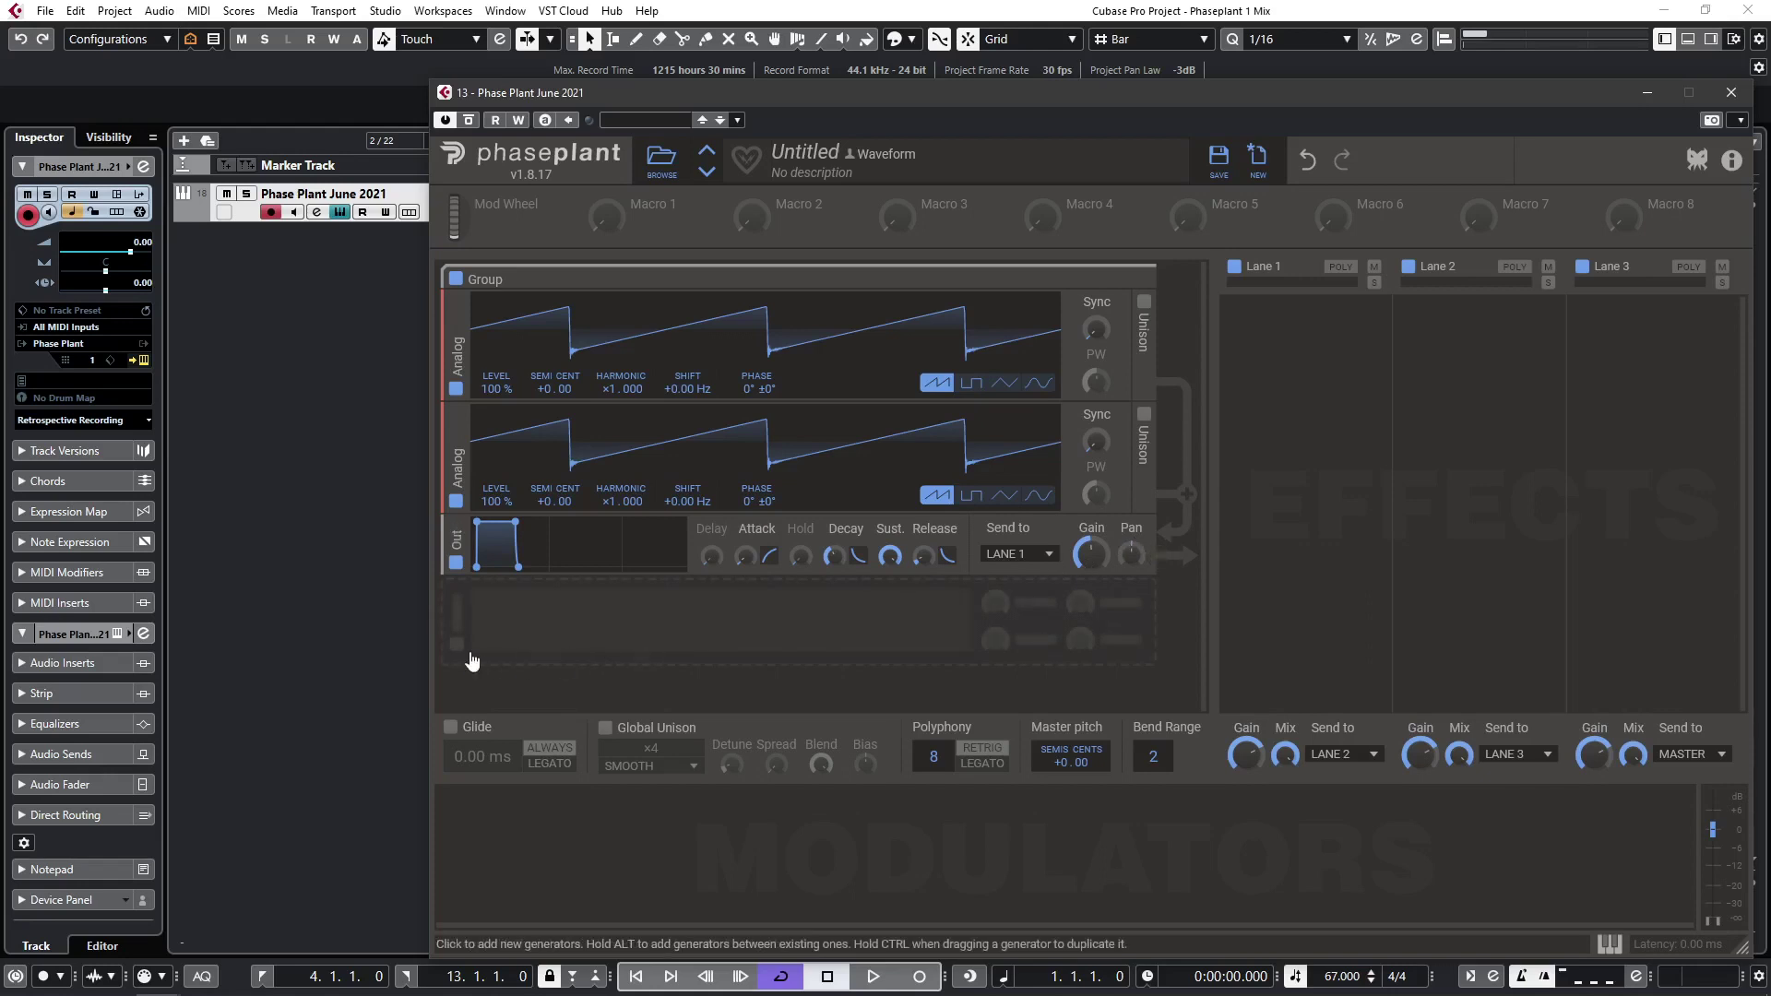
Add a Filter to the generator group and place it between the second Analog oscillator and the output.
left_click(459, 647)
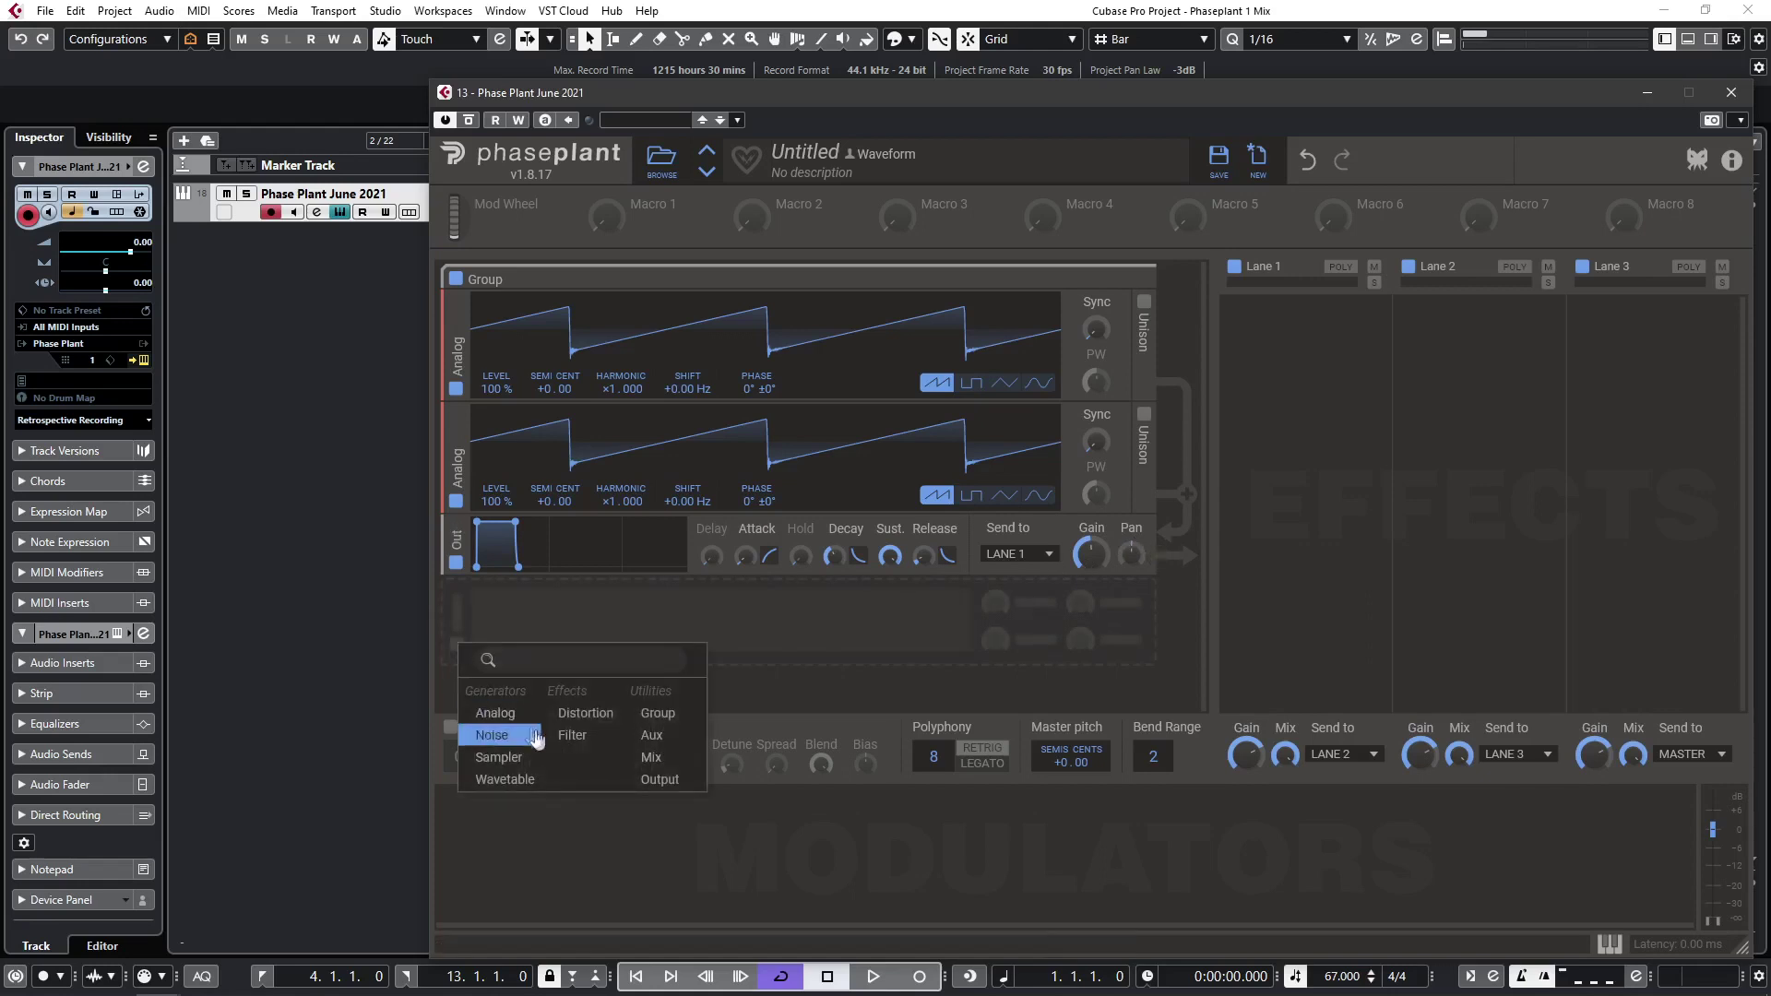
left_click(596, 737)
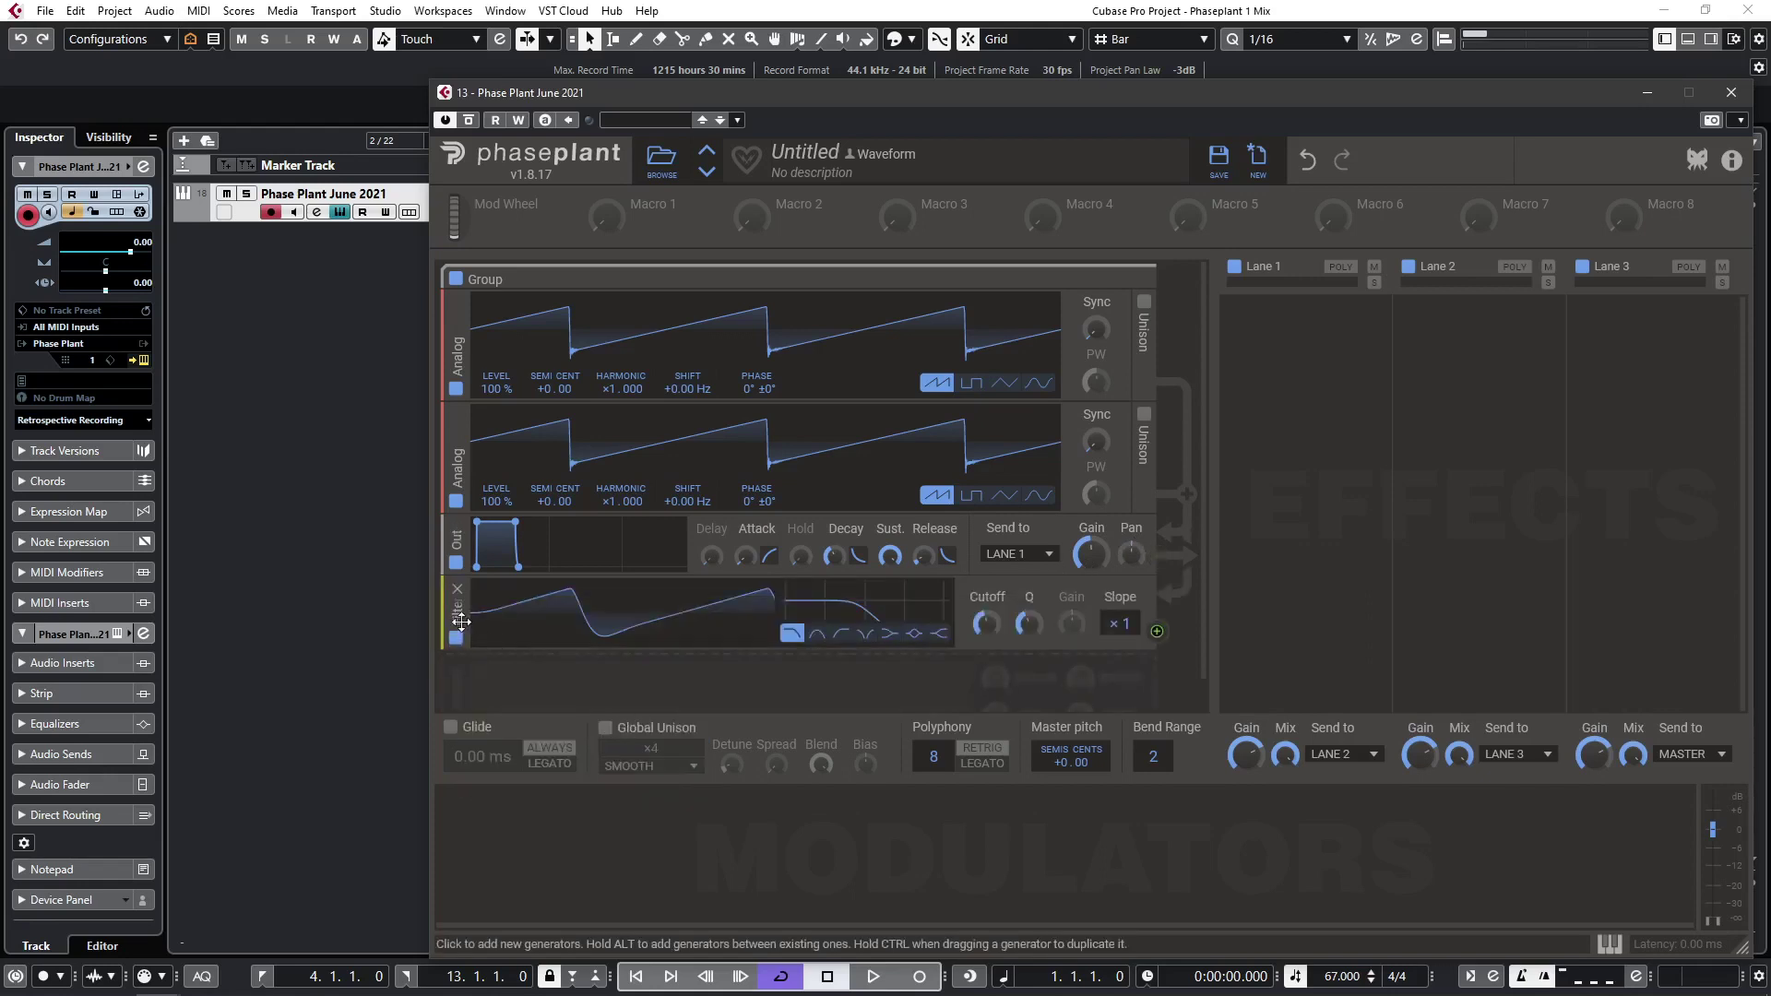
left_click_drag(461, 622, 463, 552)
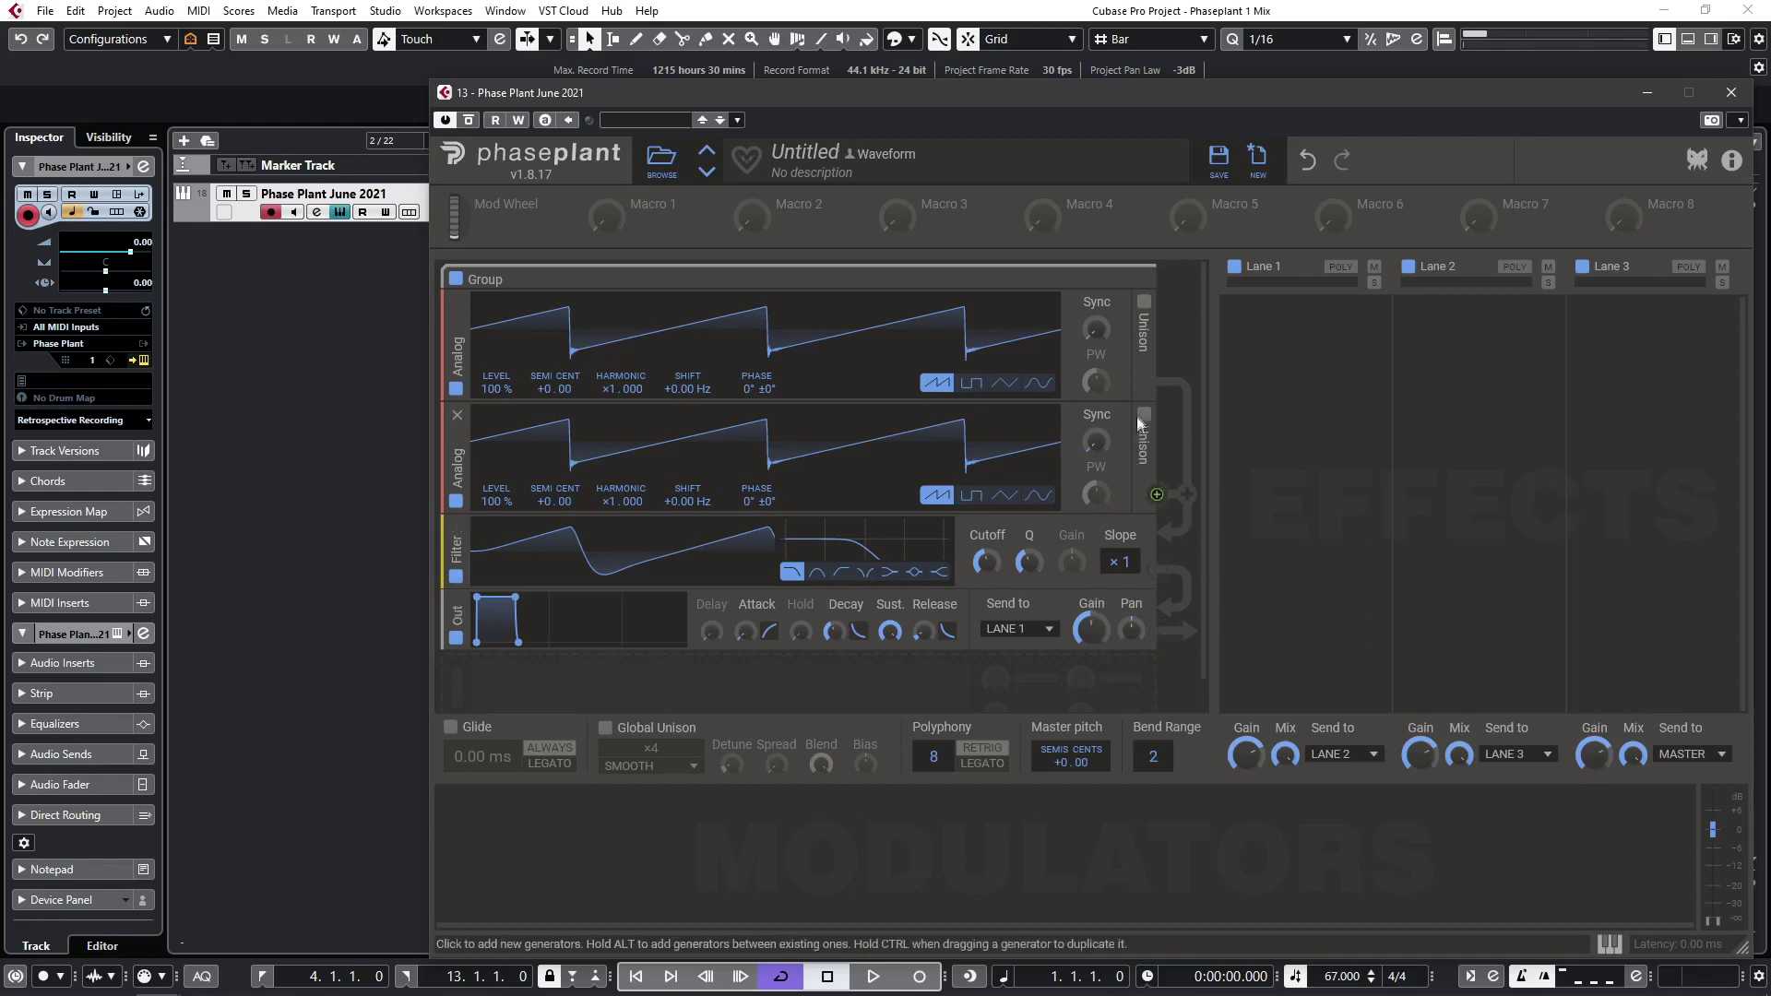
Enable unison on the first Analog oscillator with 2 voices and raise the spread.
left_click(1144, 304)
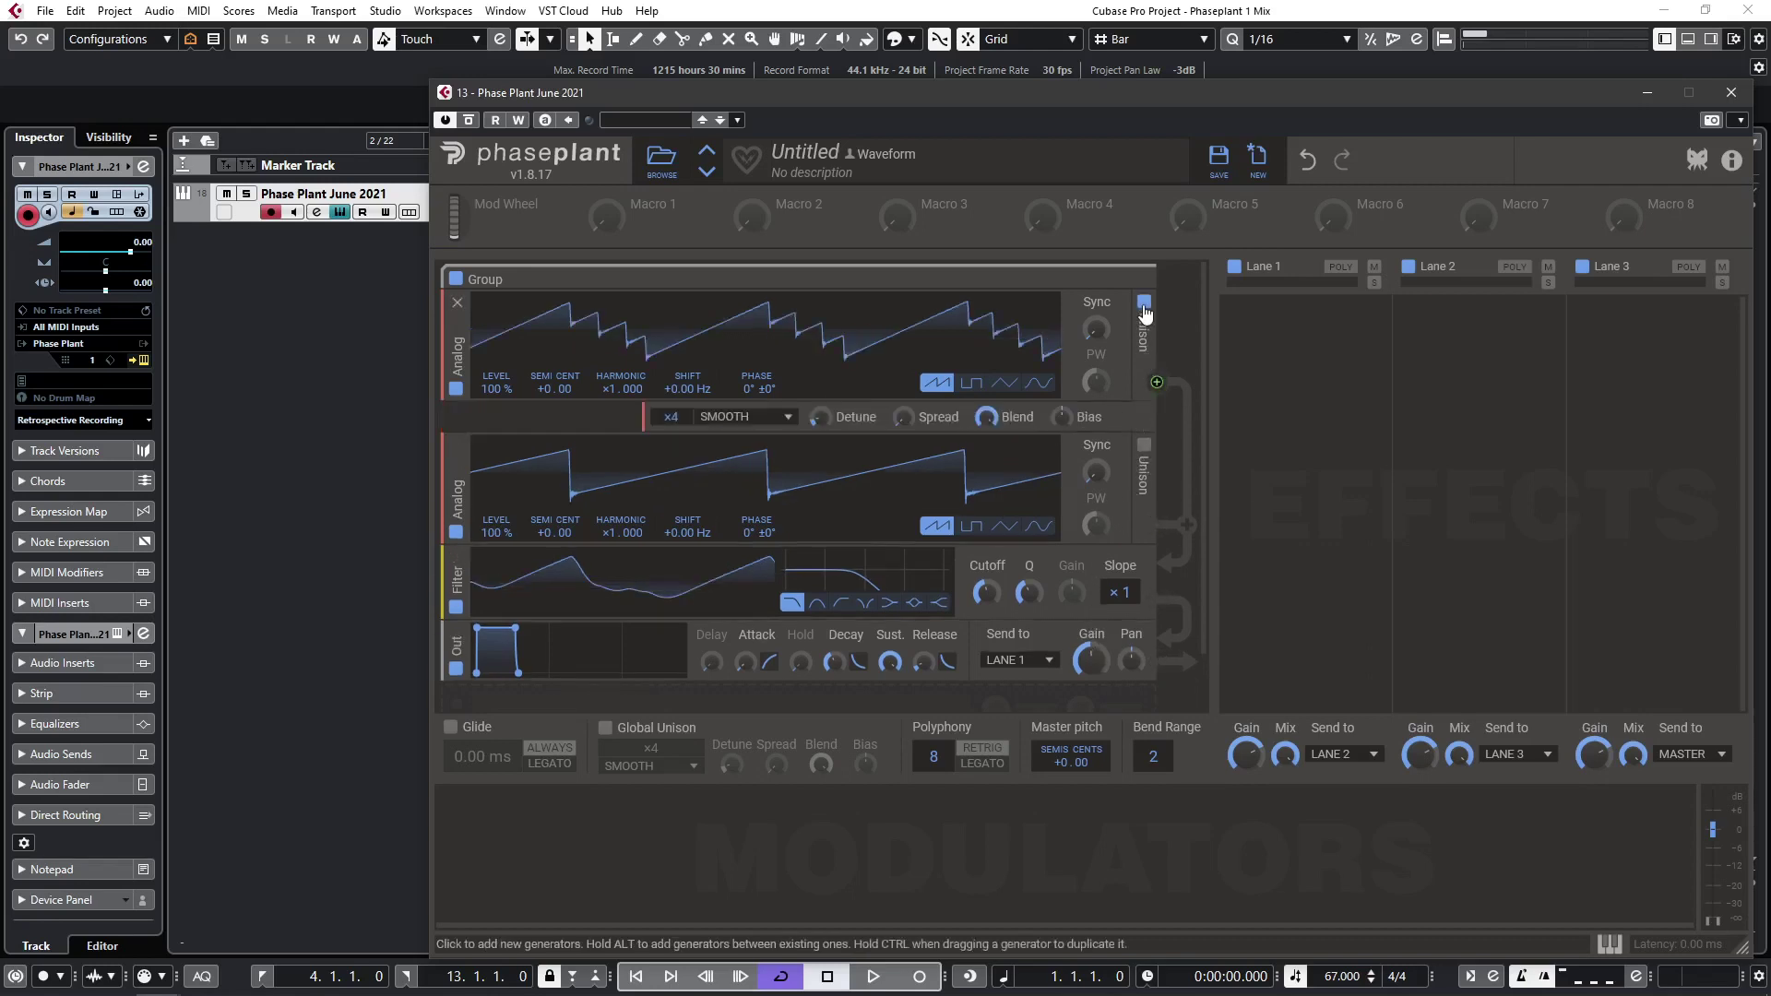
left_click_drag(672, 413, 671, 447)
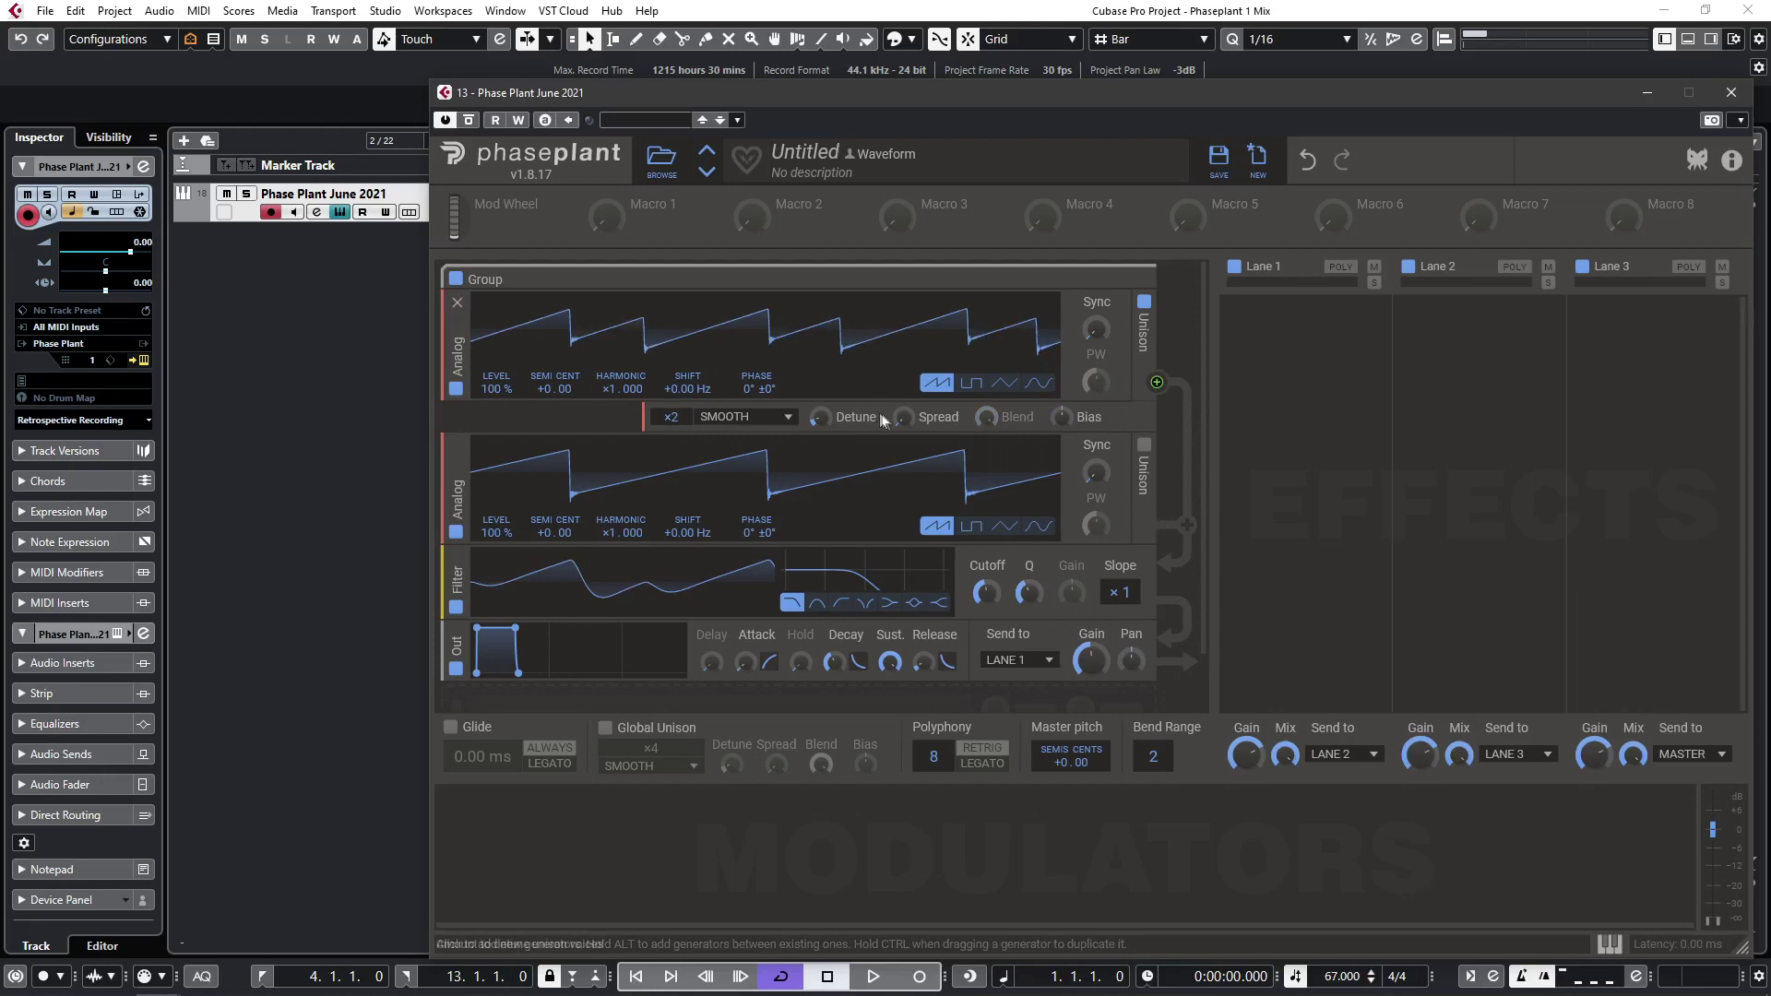
left_click_drag(903, 417, 903, 355)
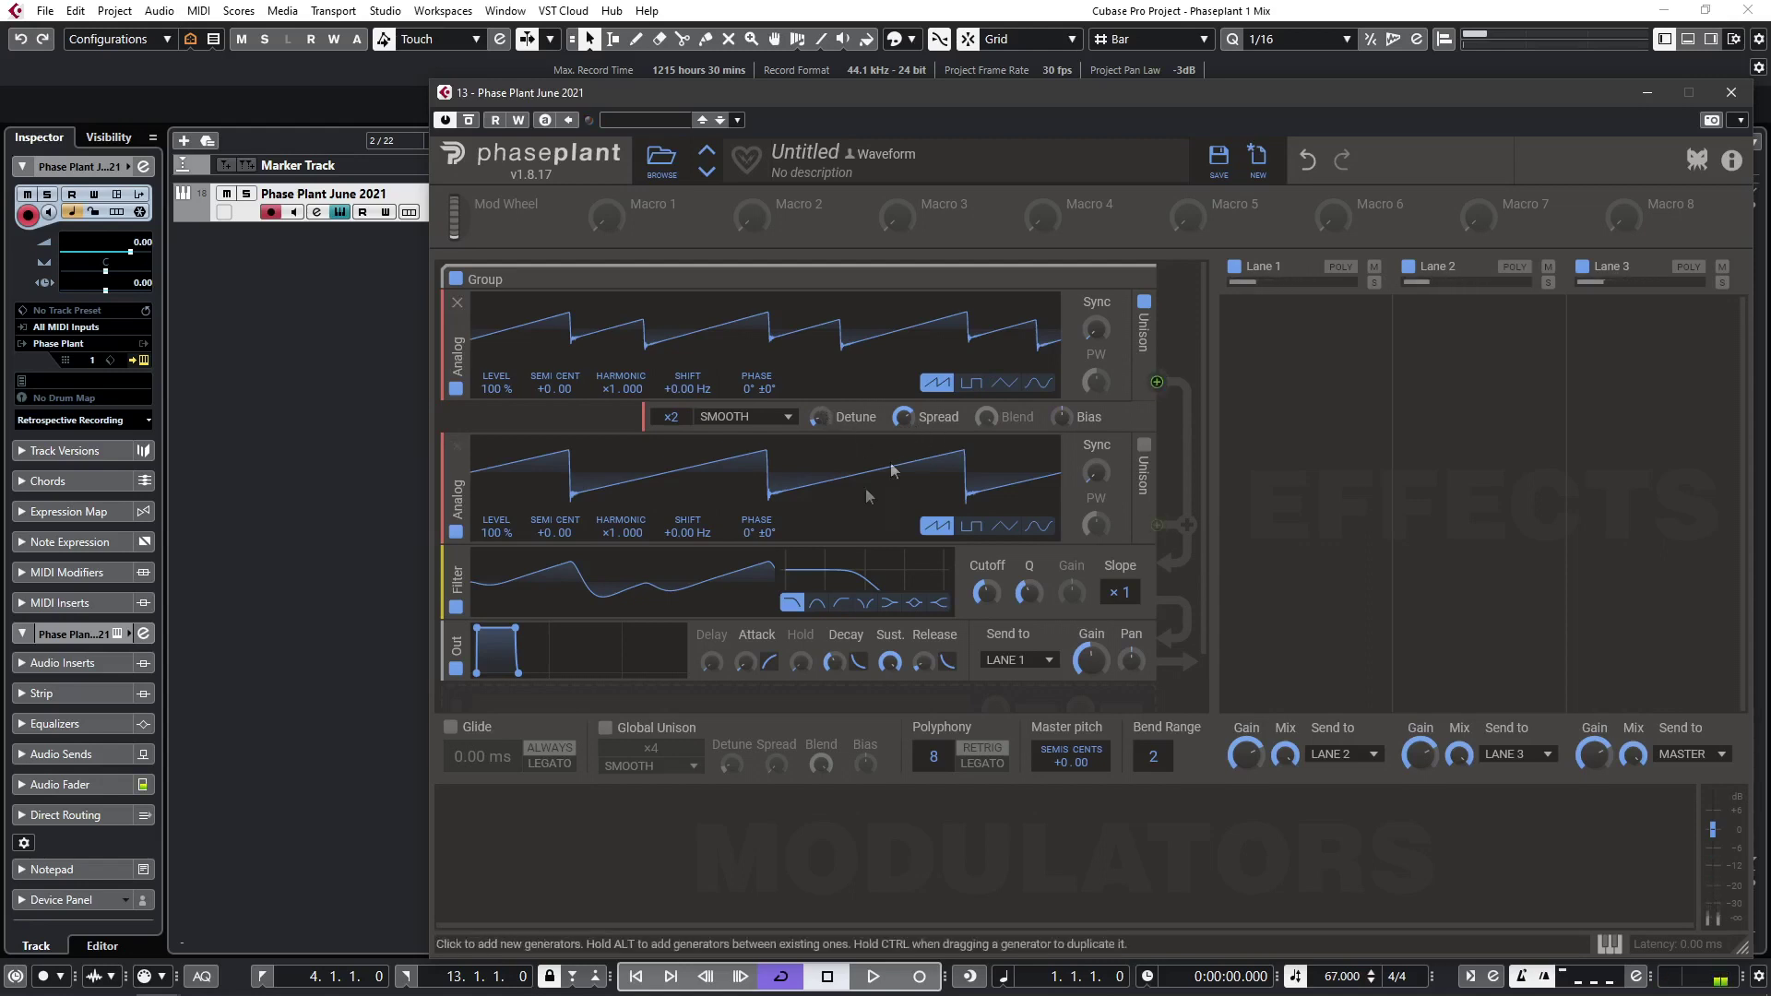
Open the filter cutoff fully and set the oscillator levels to 54% for the first and 67% for the second.
left_click_drag(983, 601, 984, 489)
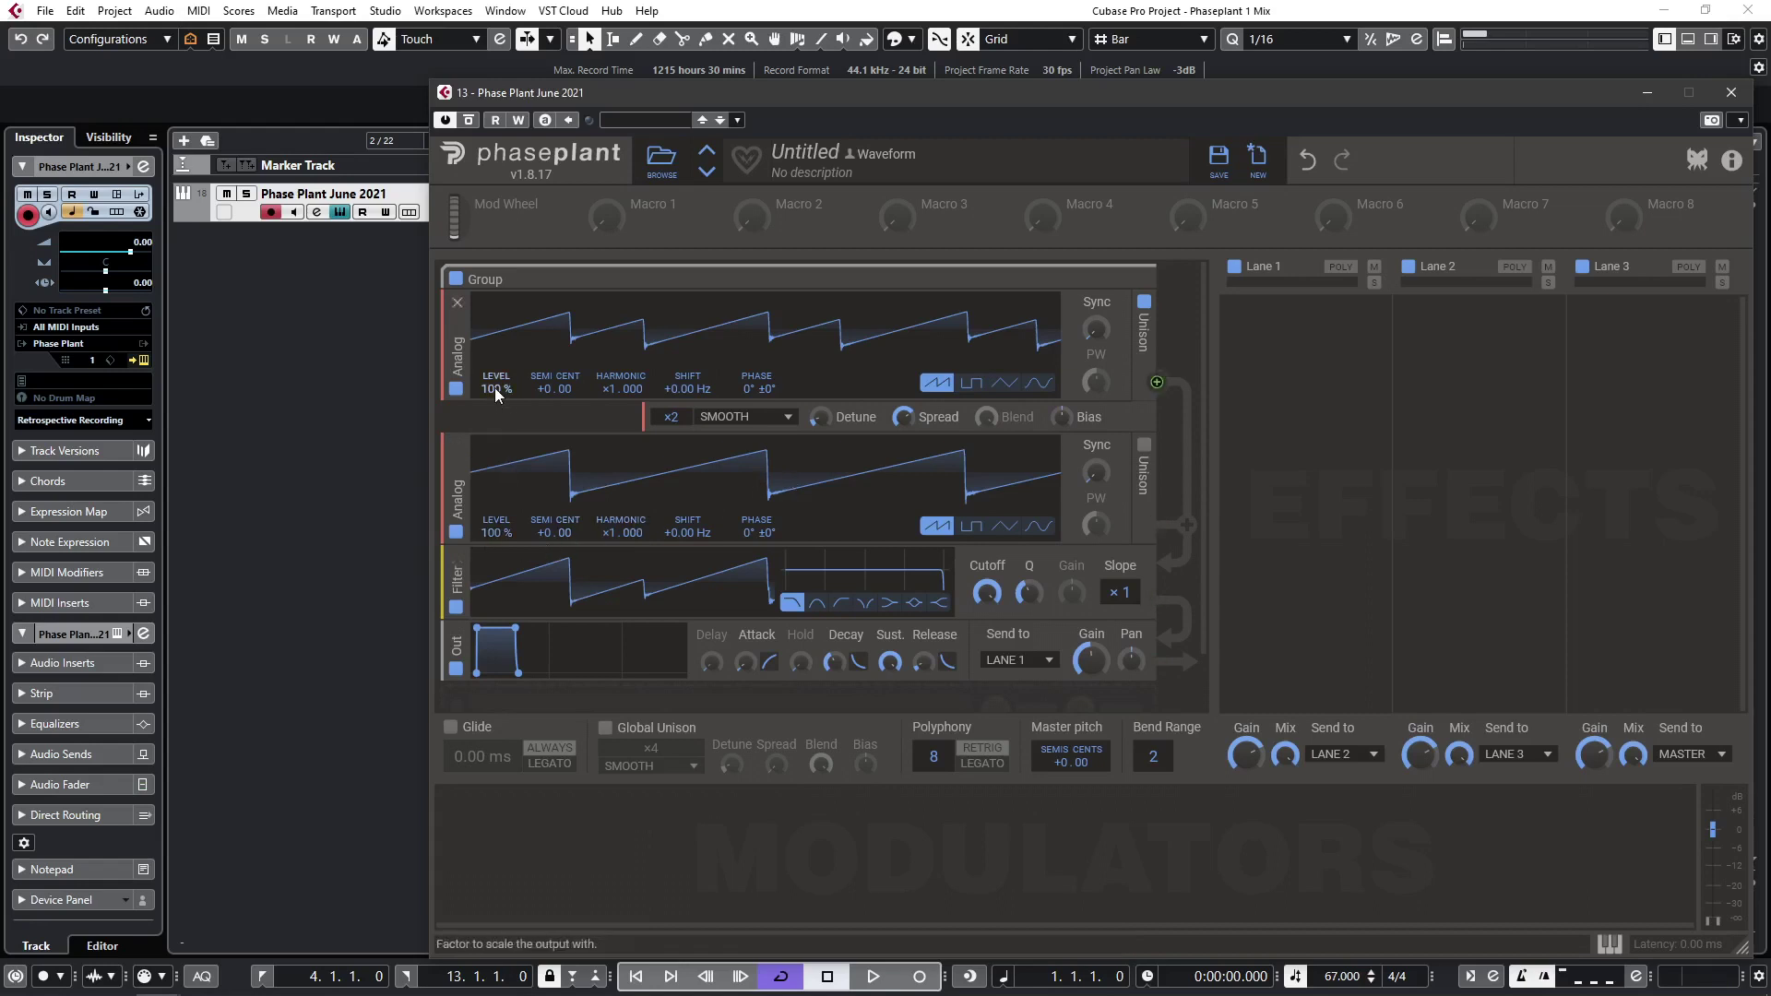
left_click_drag(497, 392, 496, 432)
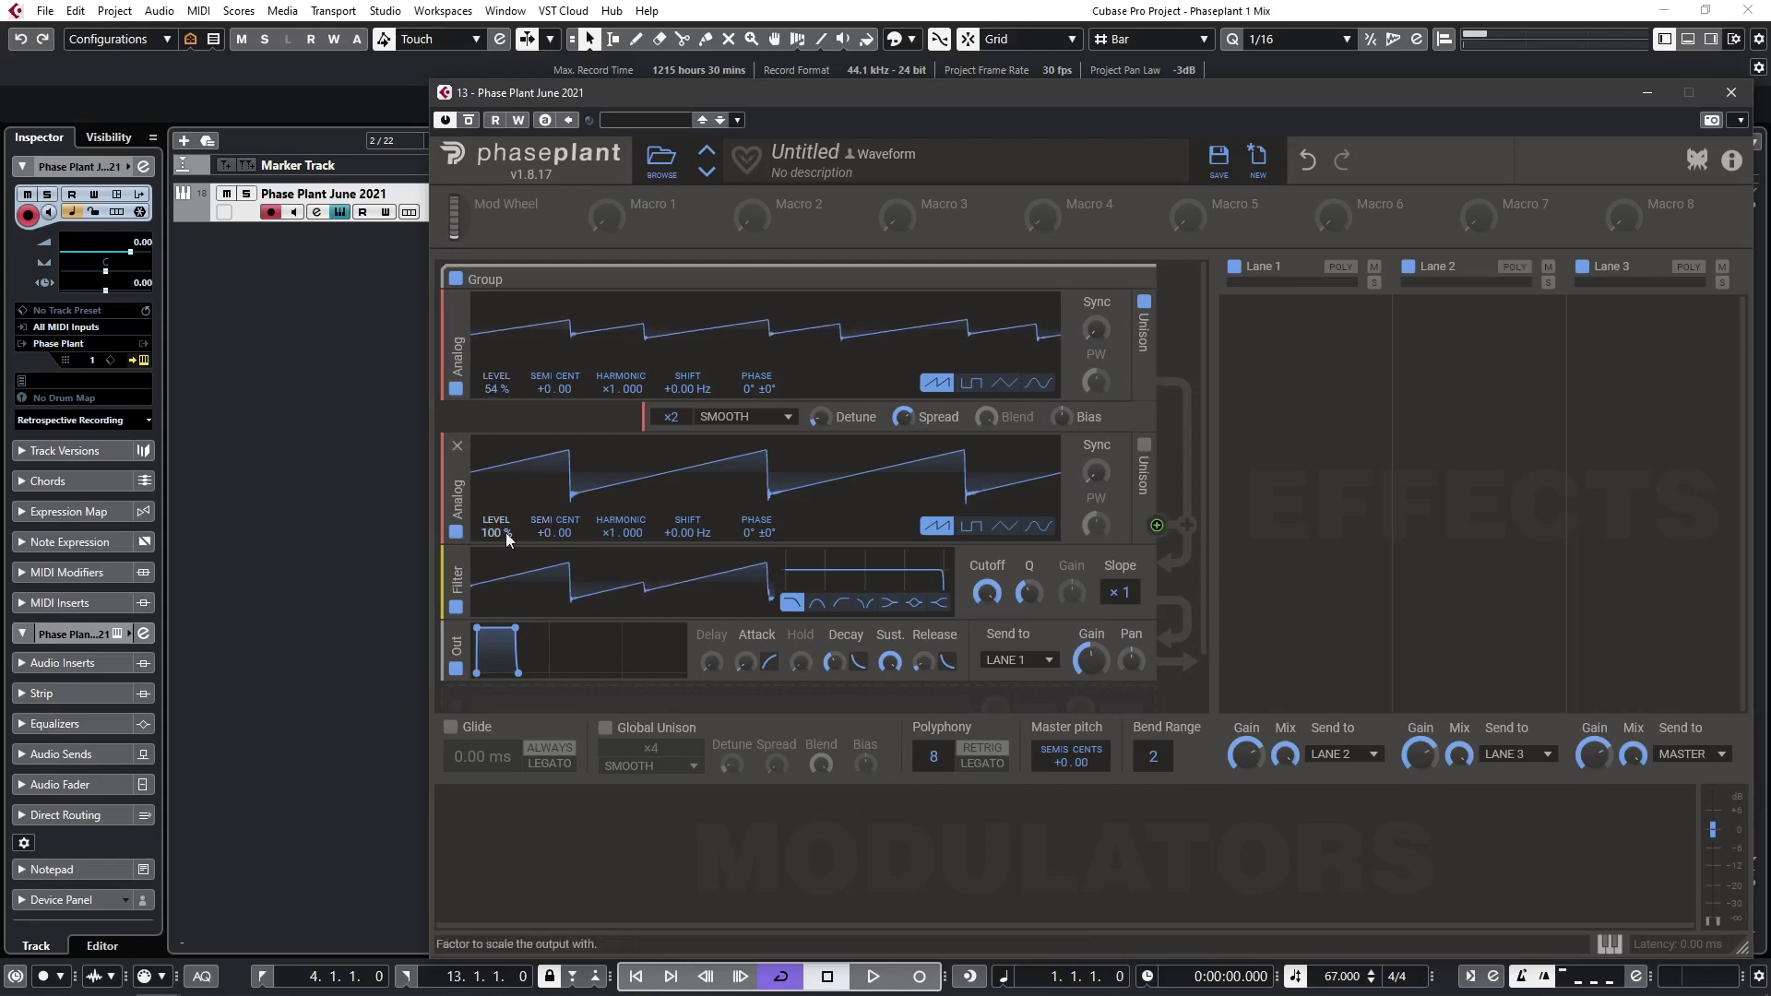
mouse_move(496, 532)
left_mouse_down()
mouse_move(496, 573)
mouse_move(497, 559)
left_mouse_up()
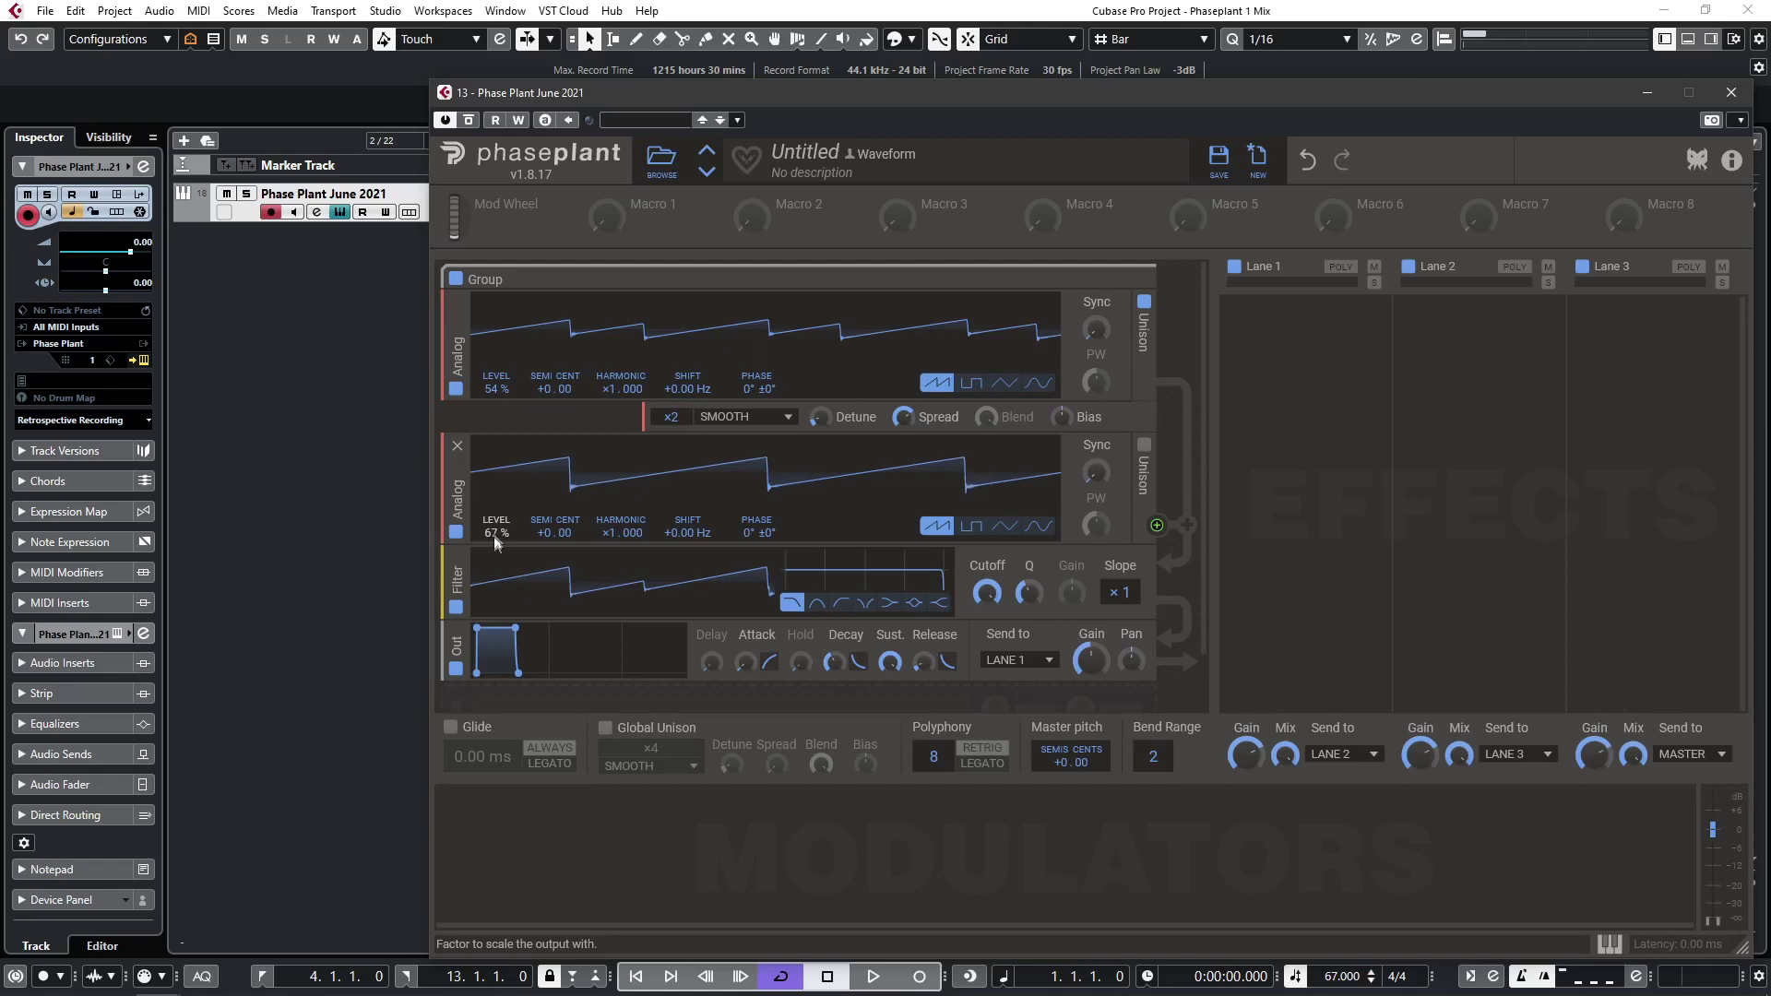
Detune the second Analog oscillator to +0.05 and lower the filter cutoff to about 200 Hz.
left_click_drag(566, 541, 566, 542)
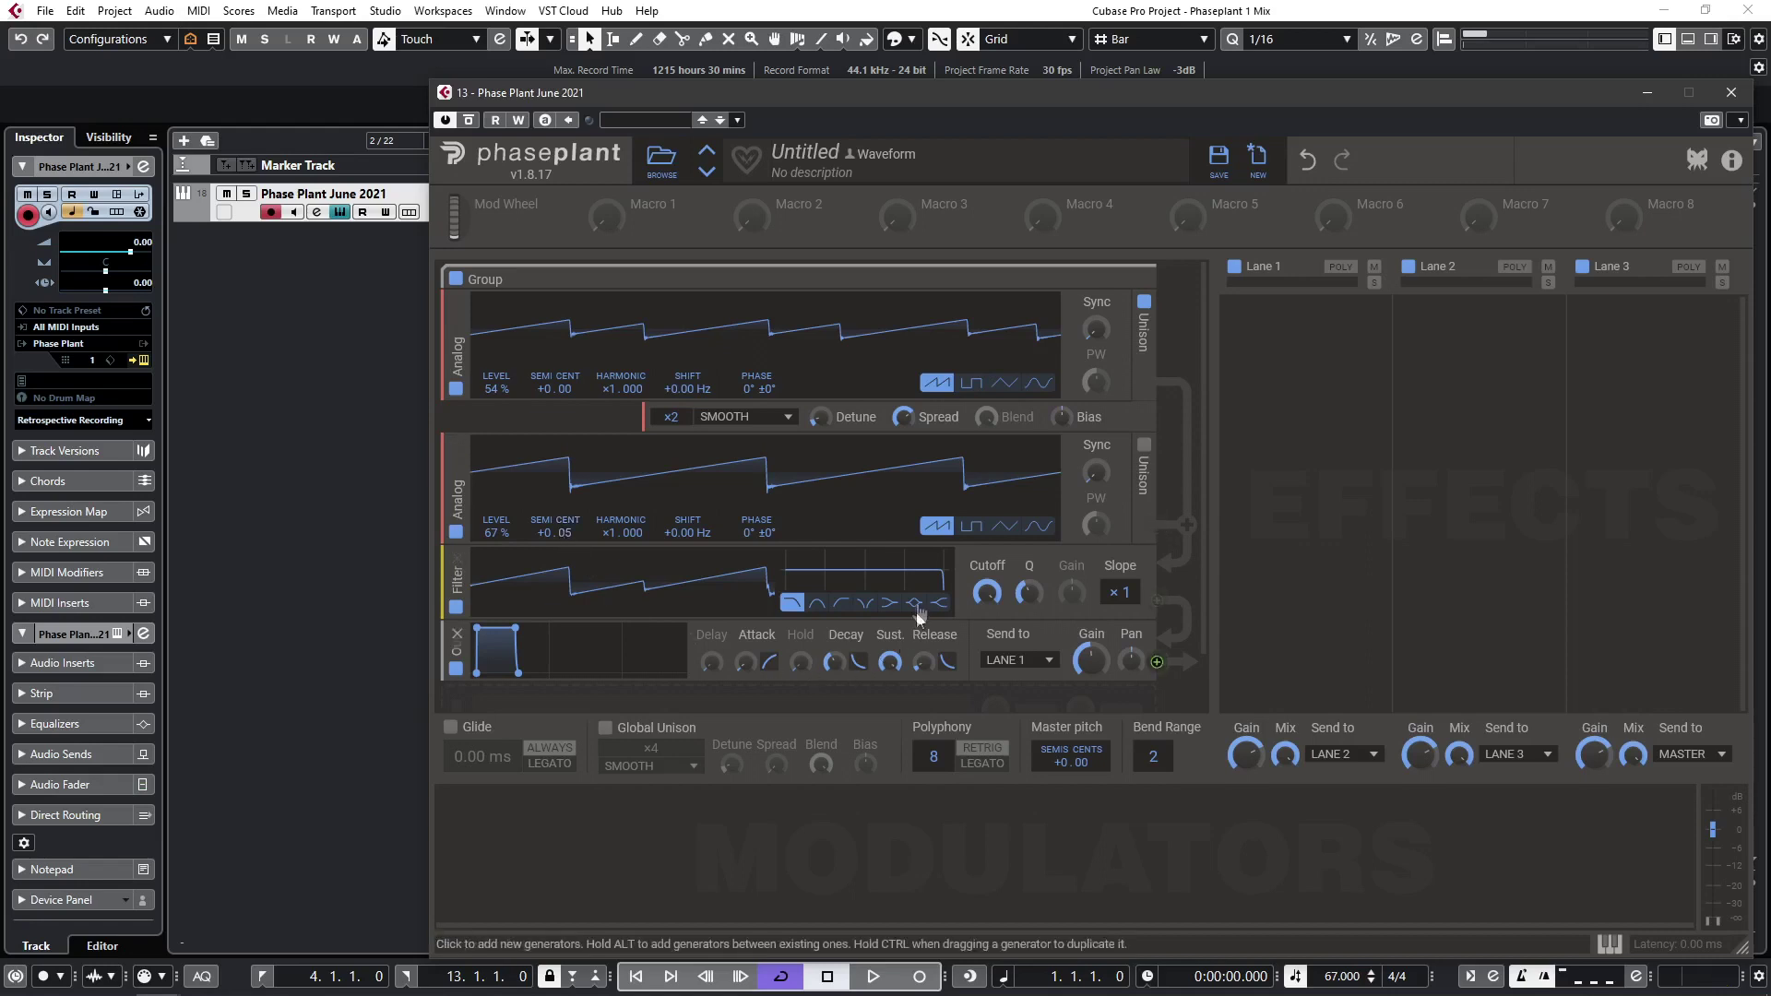
left_click(989, 594)
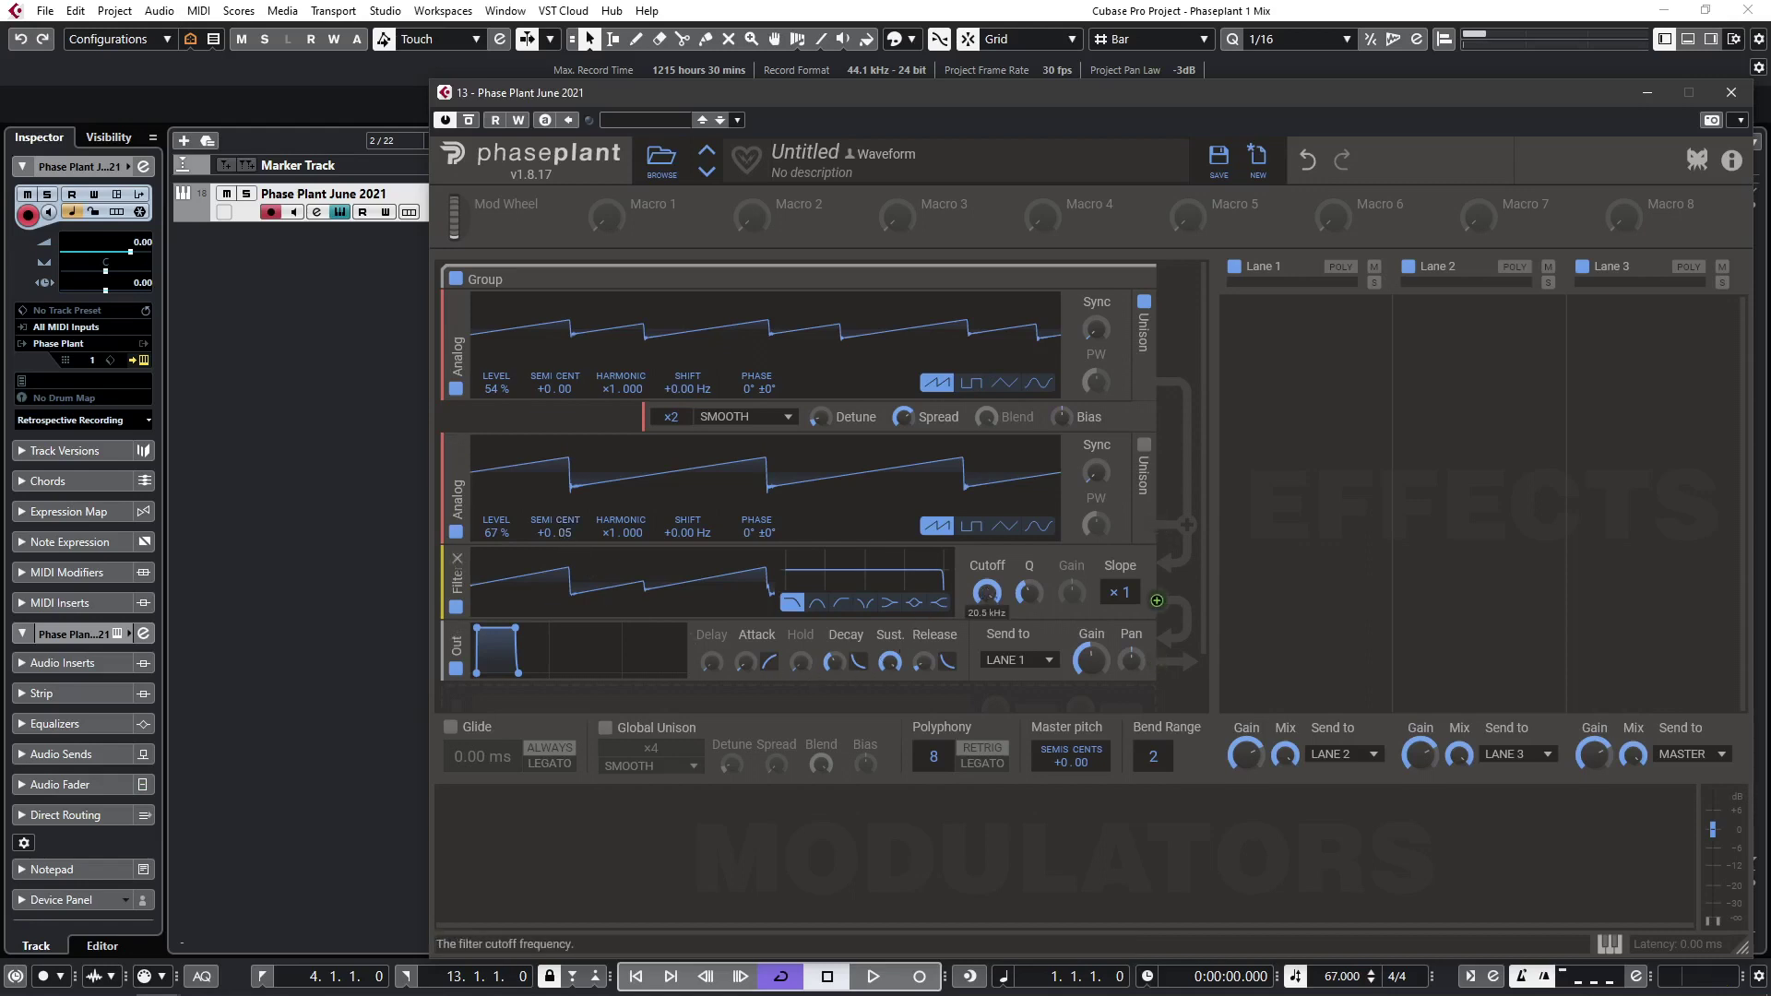
left_click_drag(989, 593, 989, 687)
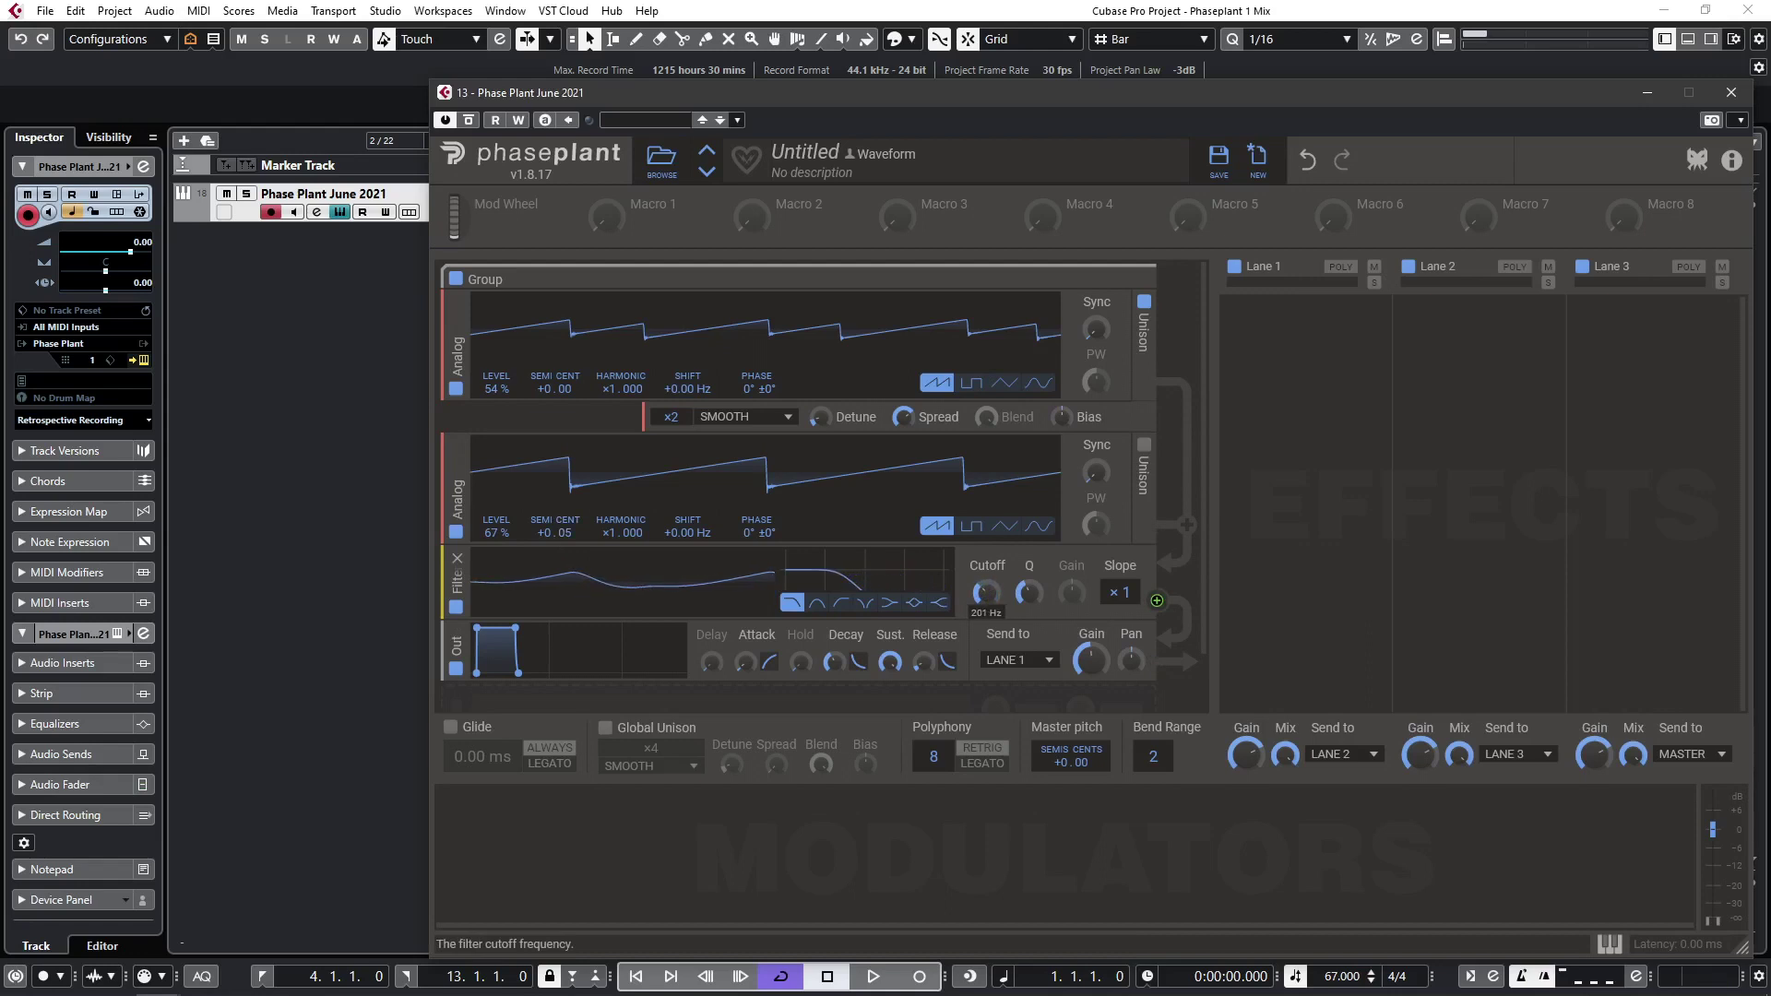
left_click_drag(989, 693, 989, 698)
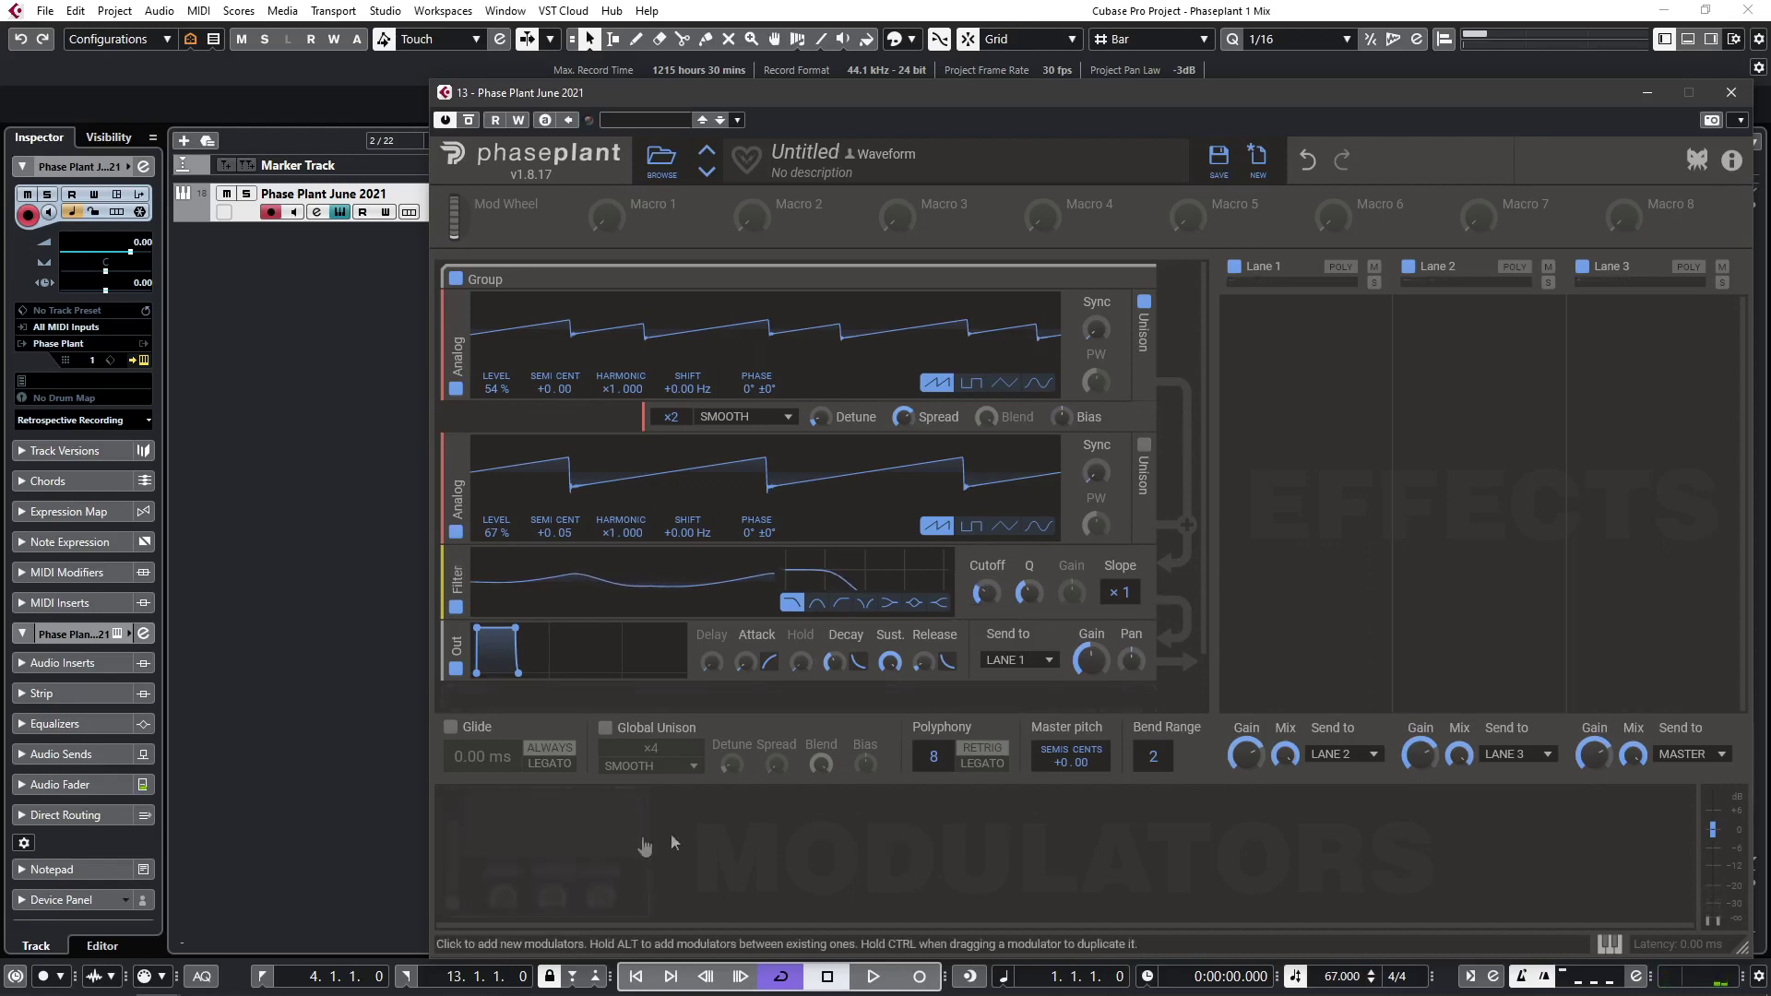
Add an Envelope modulator, assign it to the filter cutoff and adjust its modulation depth.
left_click(479, 816)
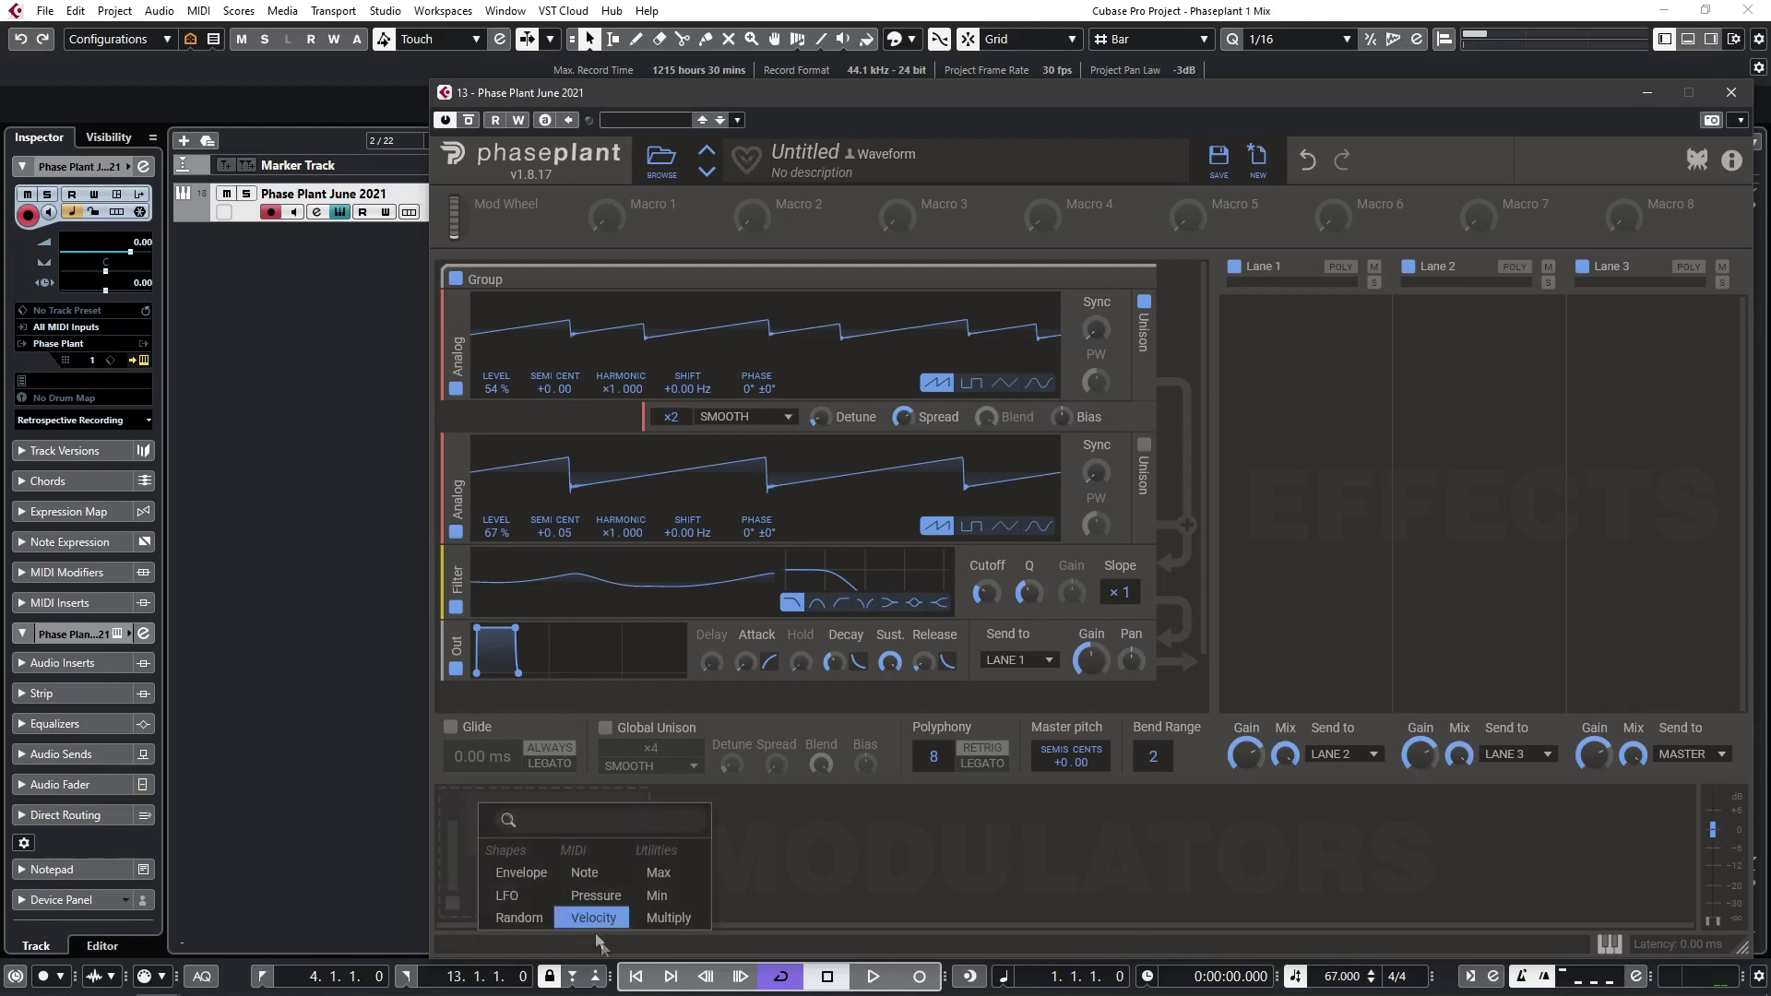
left_click(528, 877)
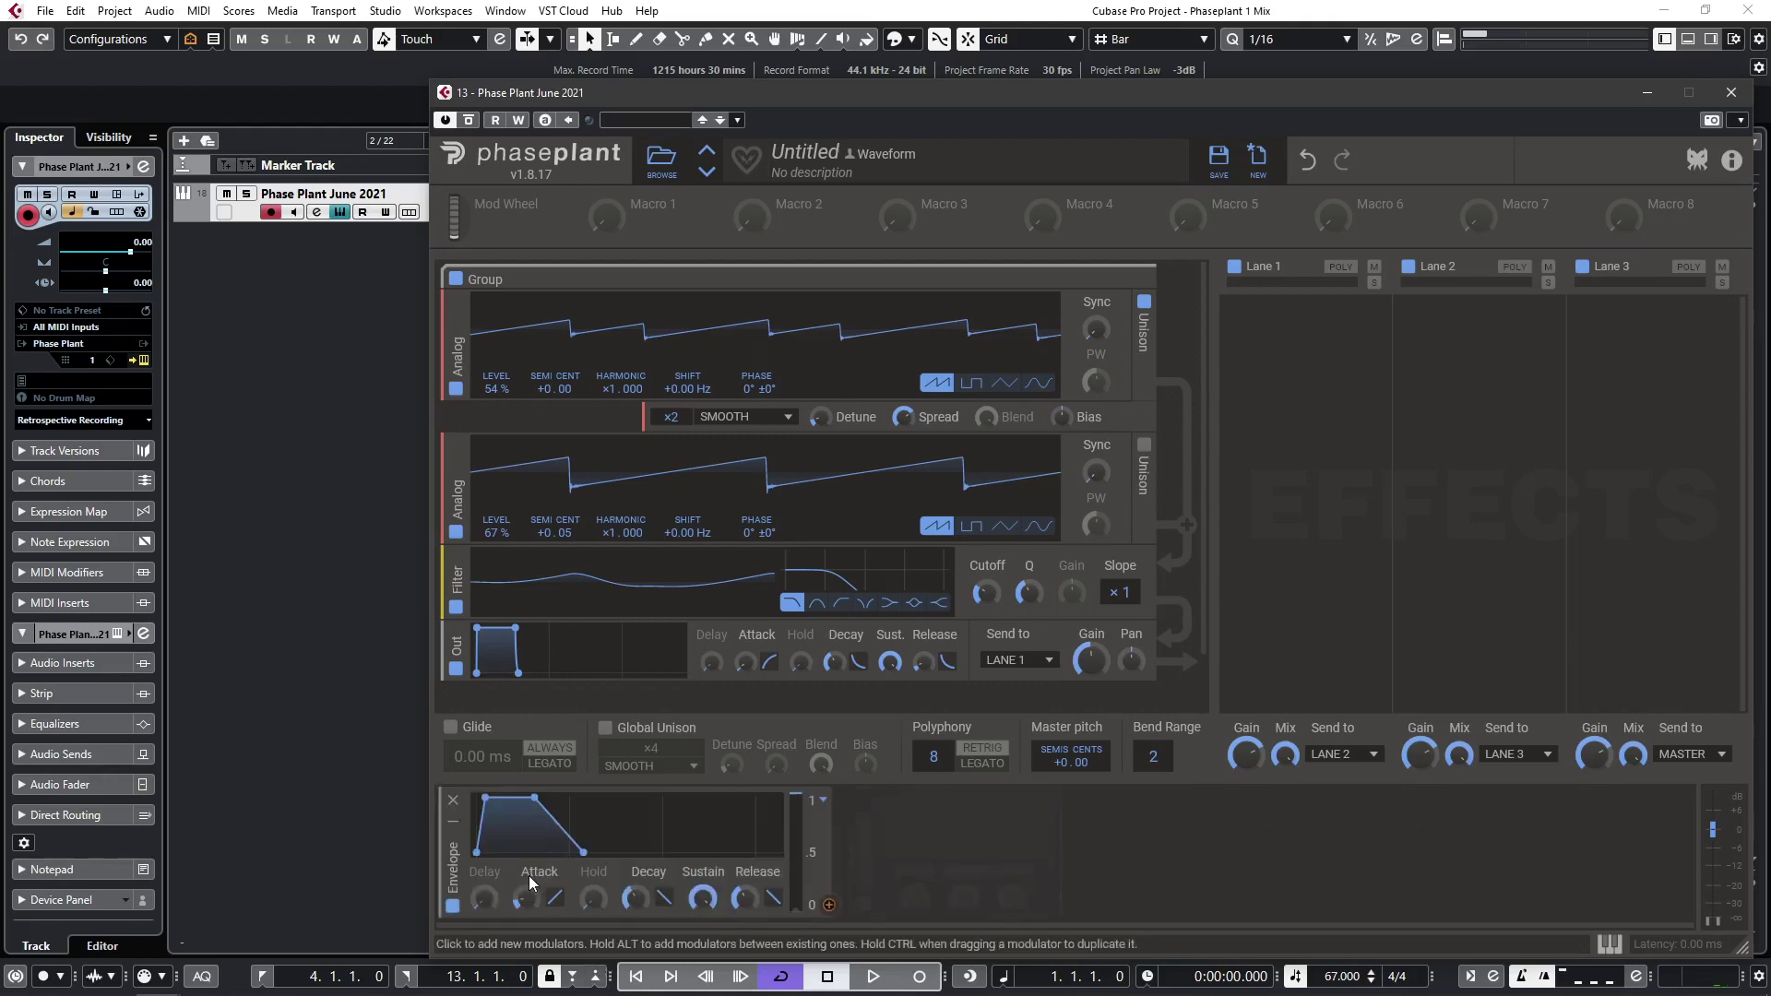
left_click(830, 905)
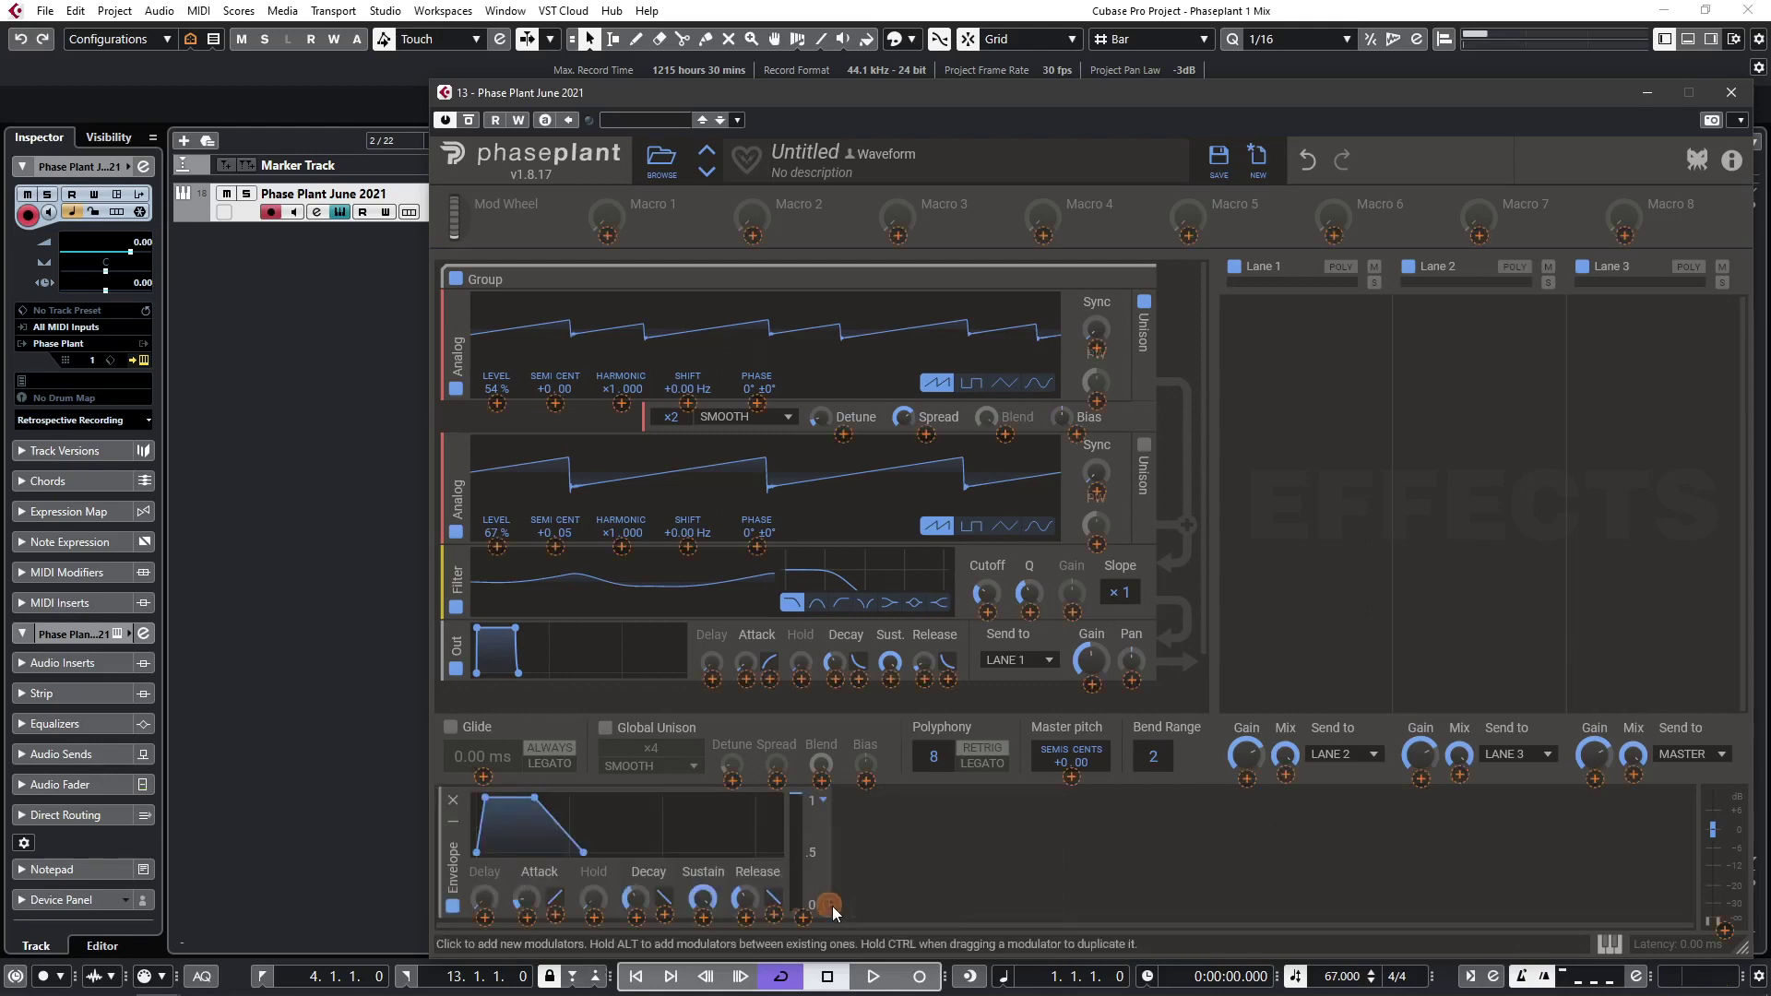
left_click(986, 612)
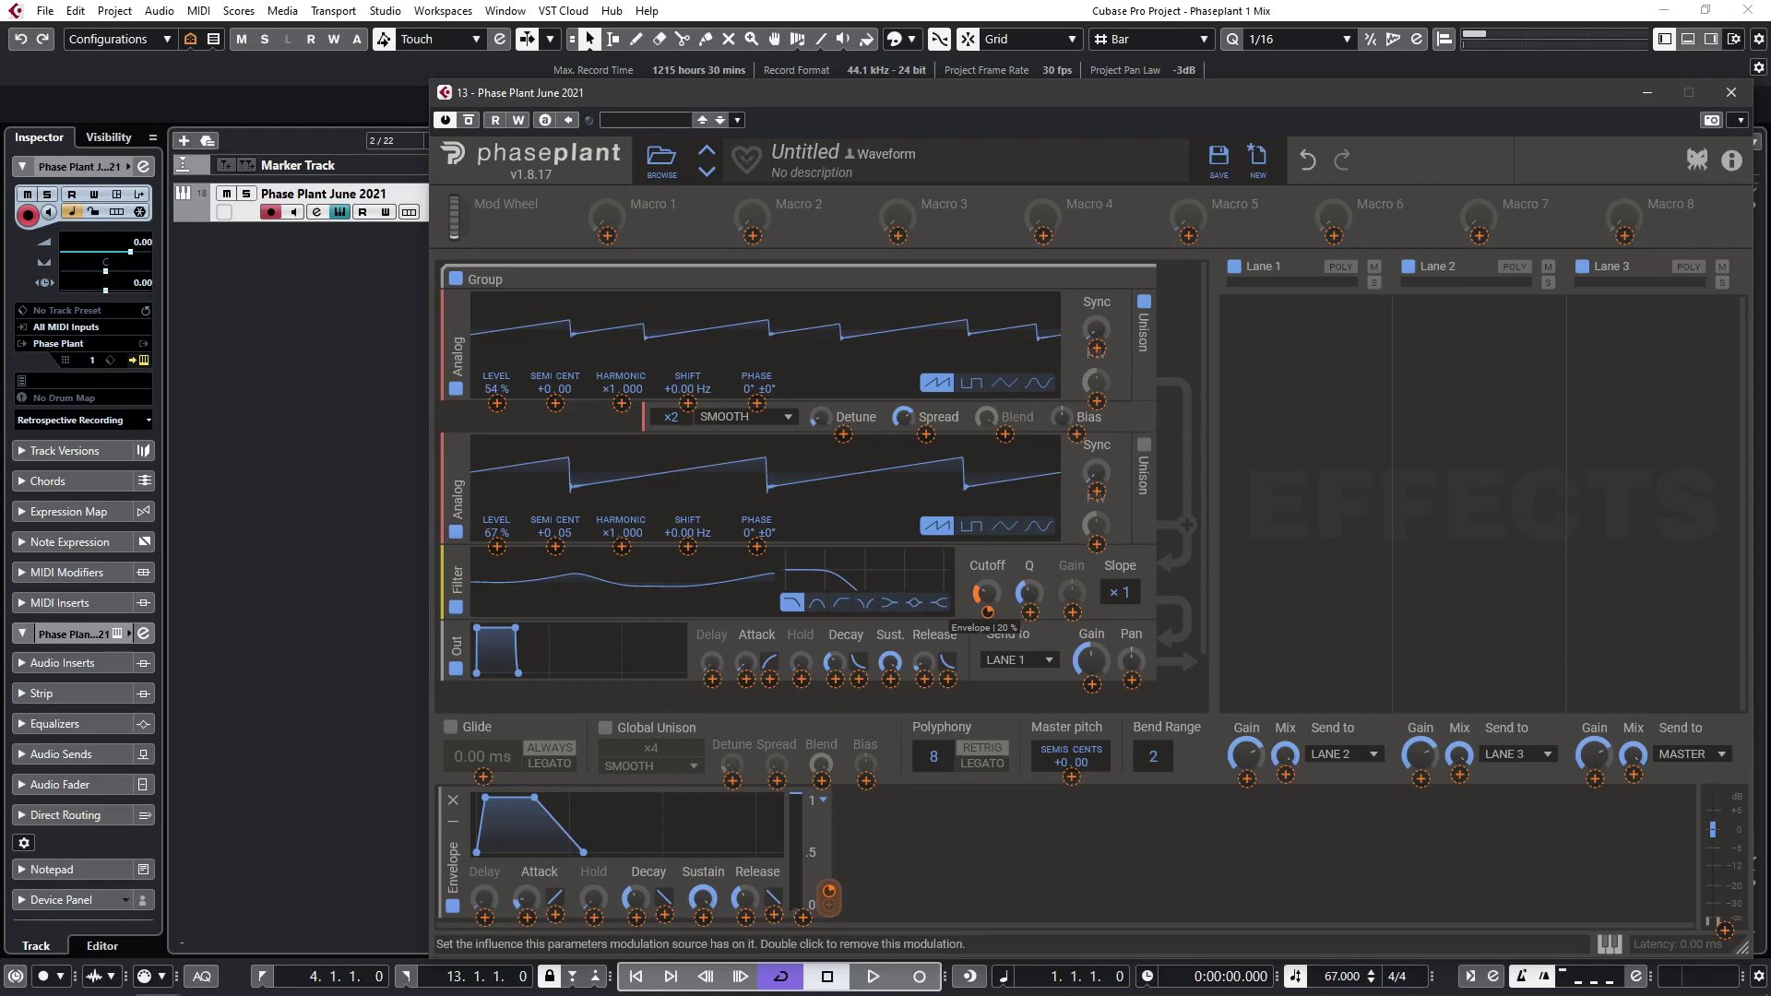
left_click_drag(987, 612, 987, 565)
left_click_drag(987, 612, 986, 643)
left_click(828, 893)
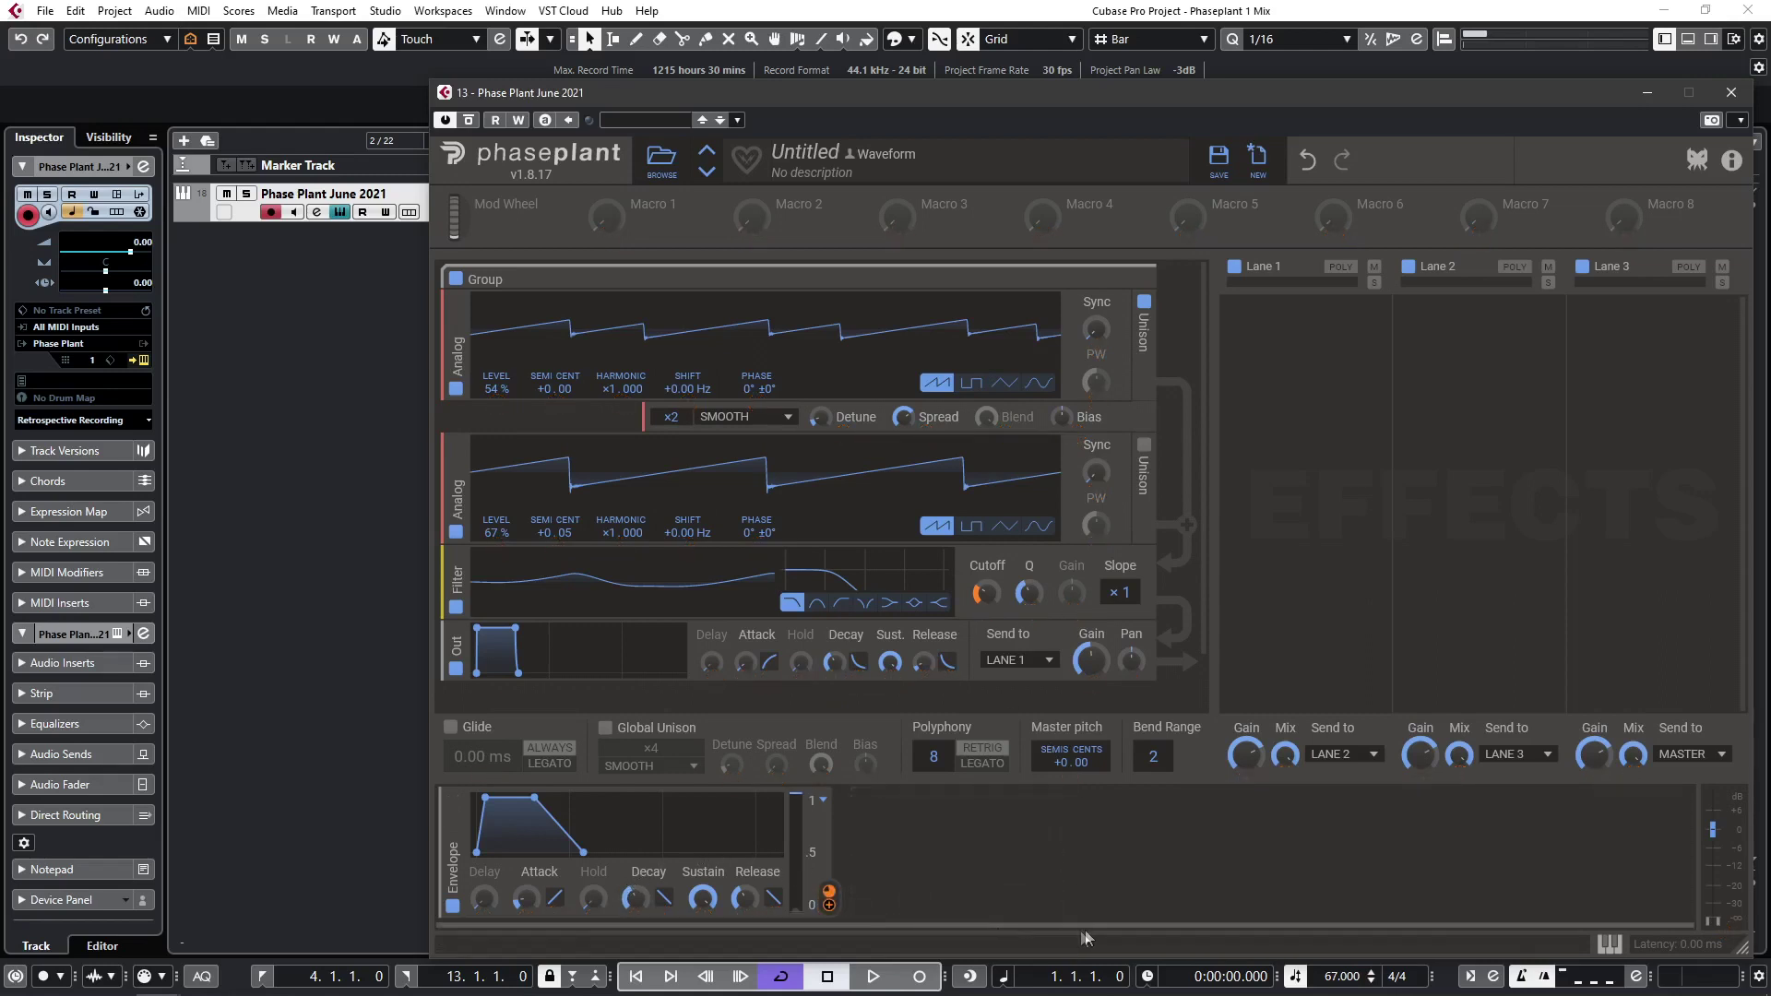
Lengthen the envelope modulator's attack, decay and release, and lengthen the output's release as well.
left_click_drag(525, 897, 525, 862)
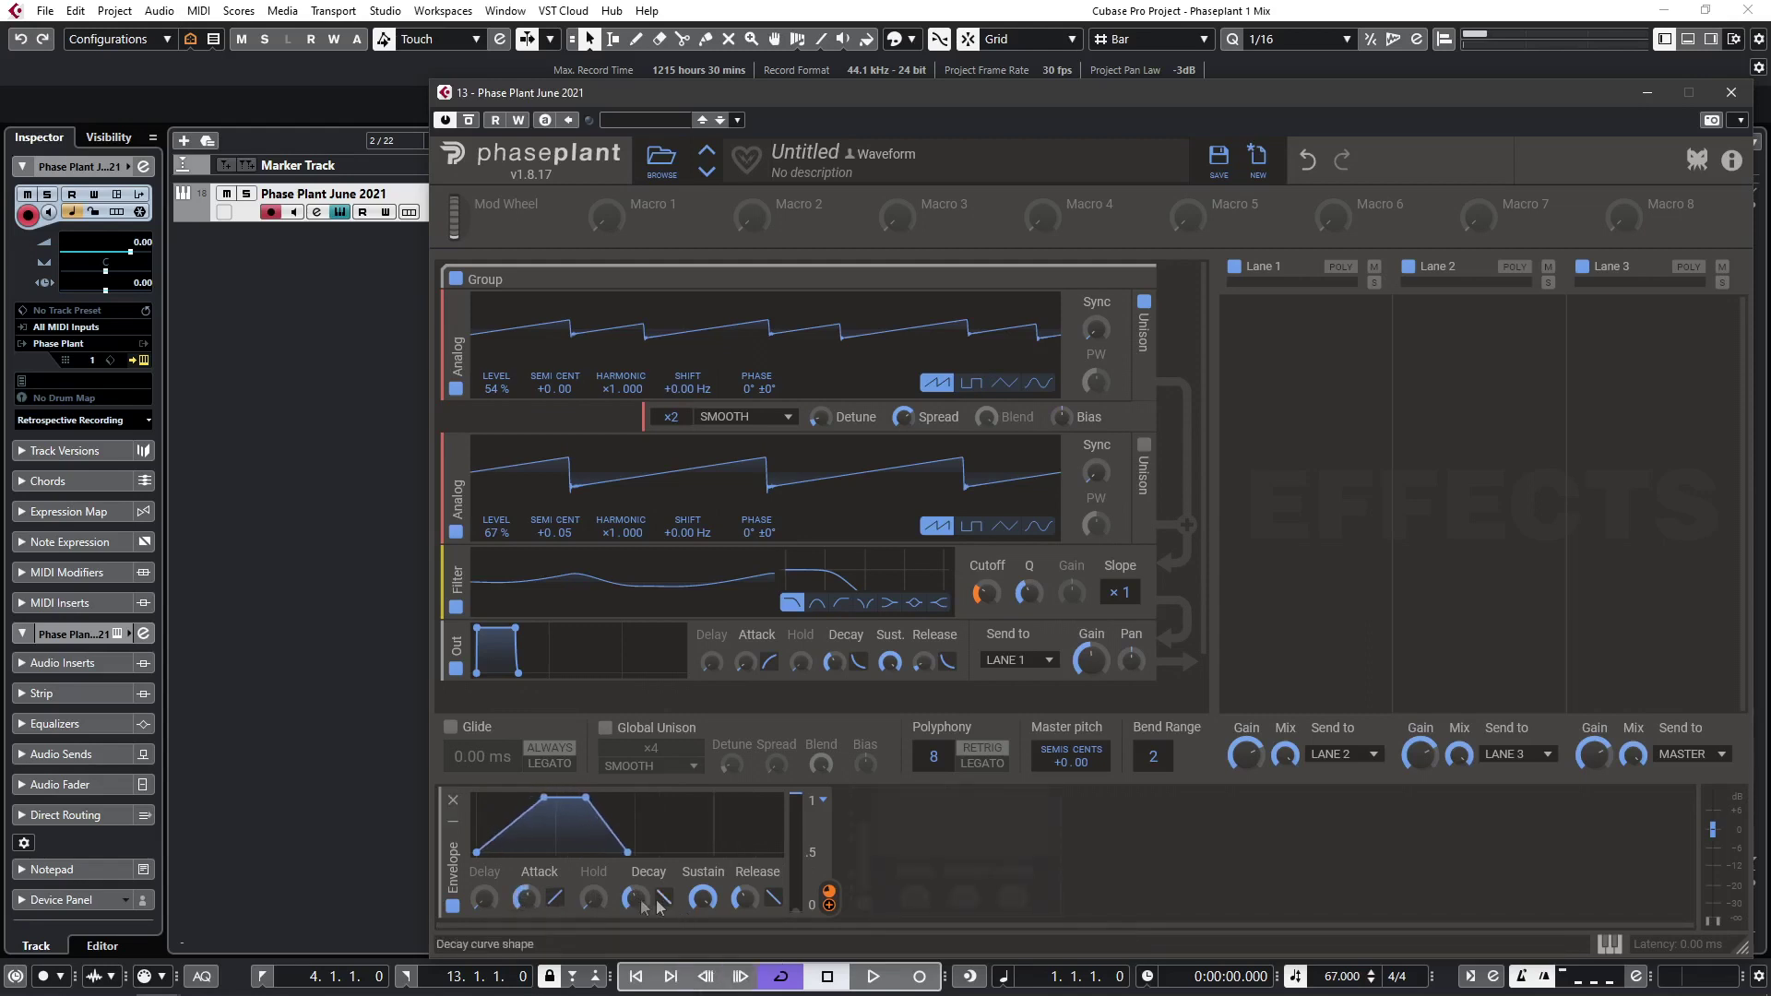
left_click_drag(634, 898, 635, 868)
mouse_move(743, 898)
left_mouse_down()
mouse_move(744, 872)
mouse_move(748, 901)
left_mouse_up()
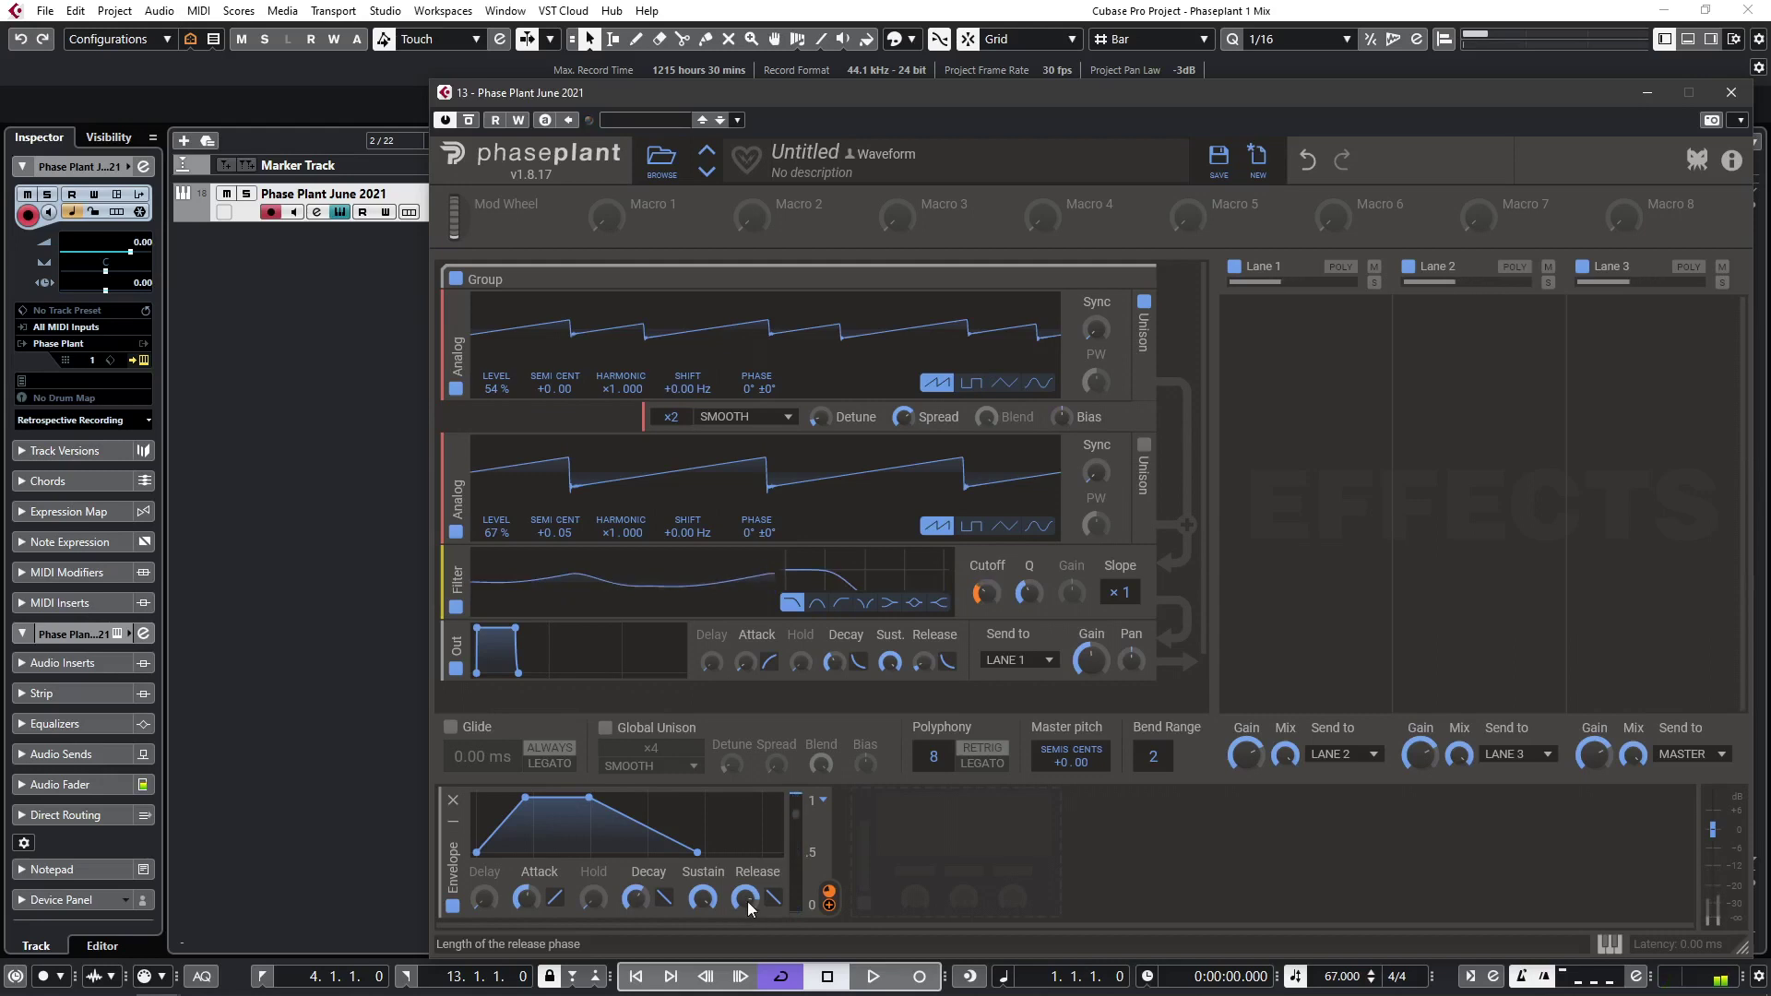
left_click_drag(922, 663, 915, 666)
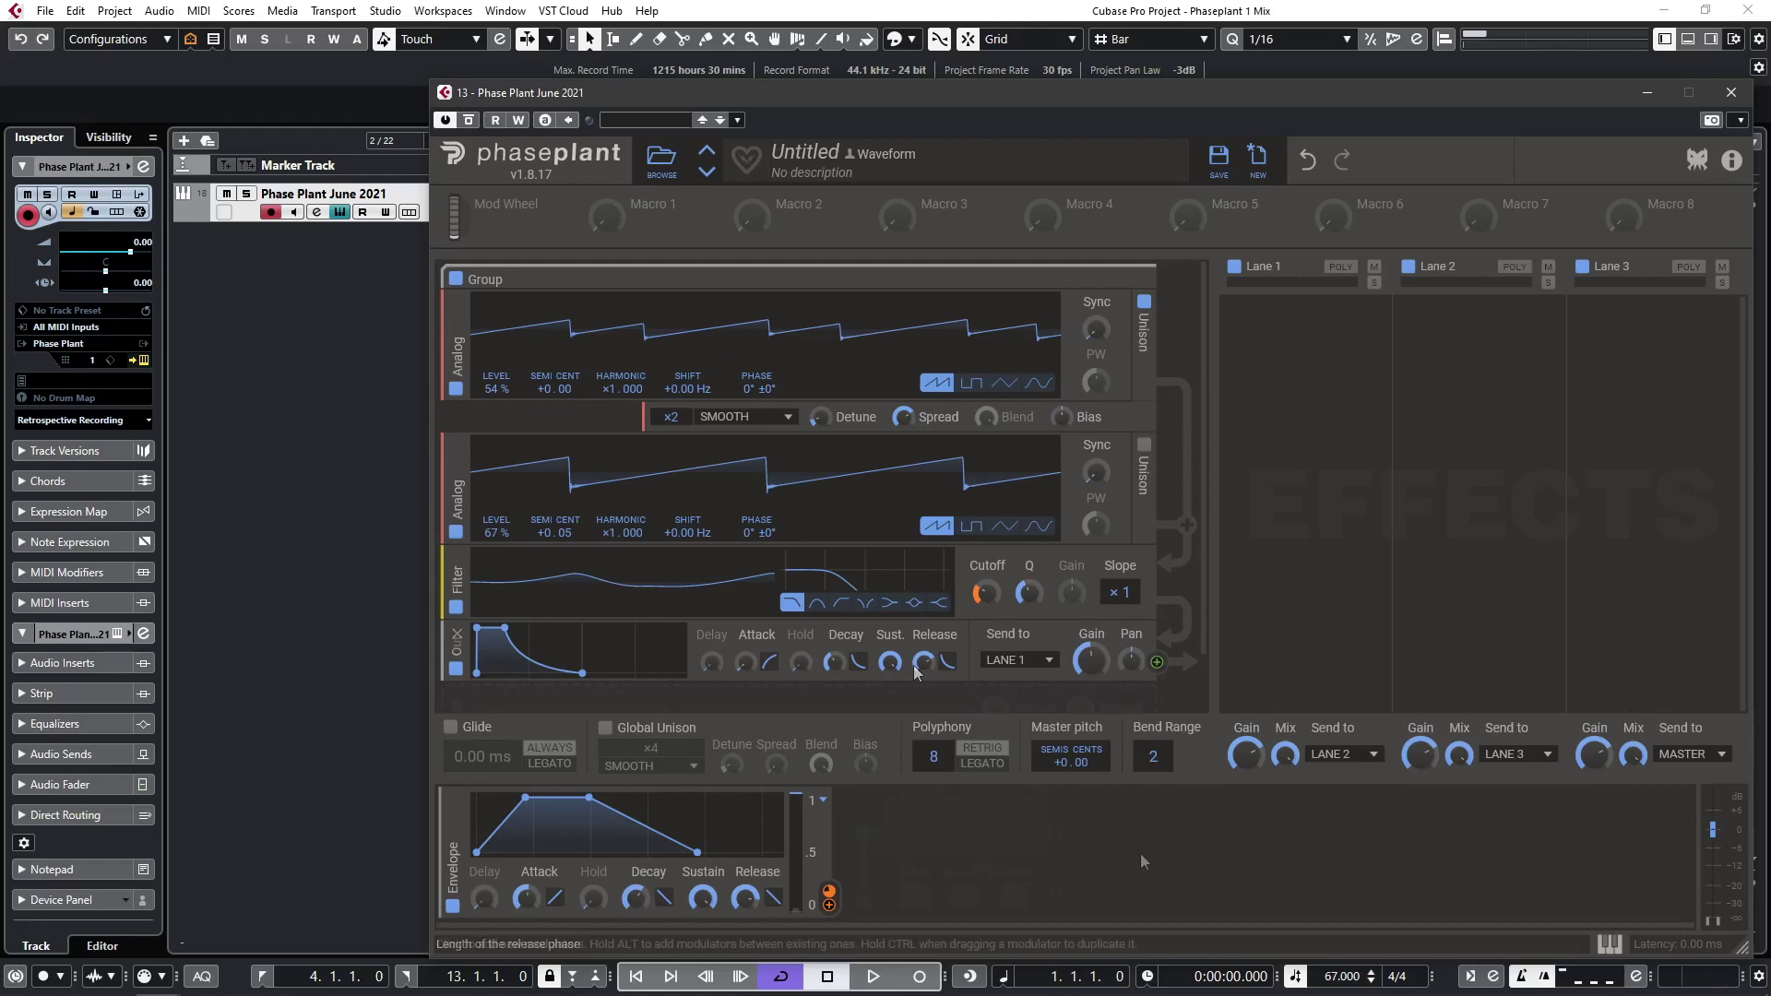
Add an LFO modulator and assign it to the first oscillator's semi/cent tuning and the second oscillator's shift.
left_click(910, 820)
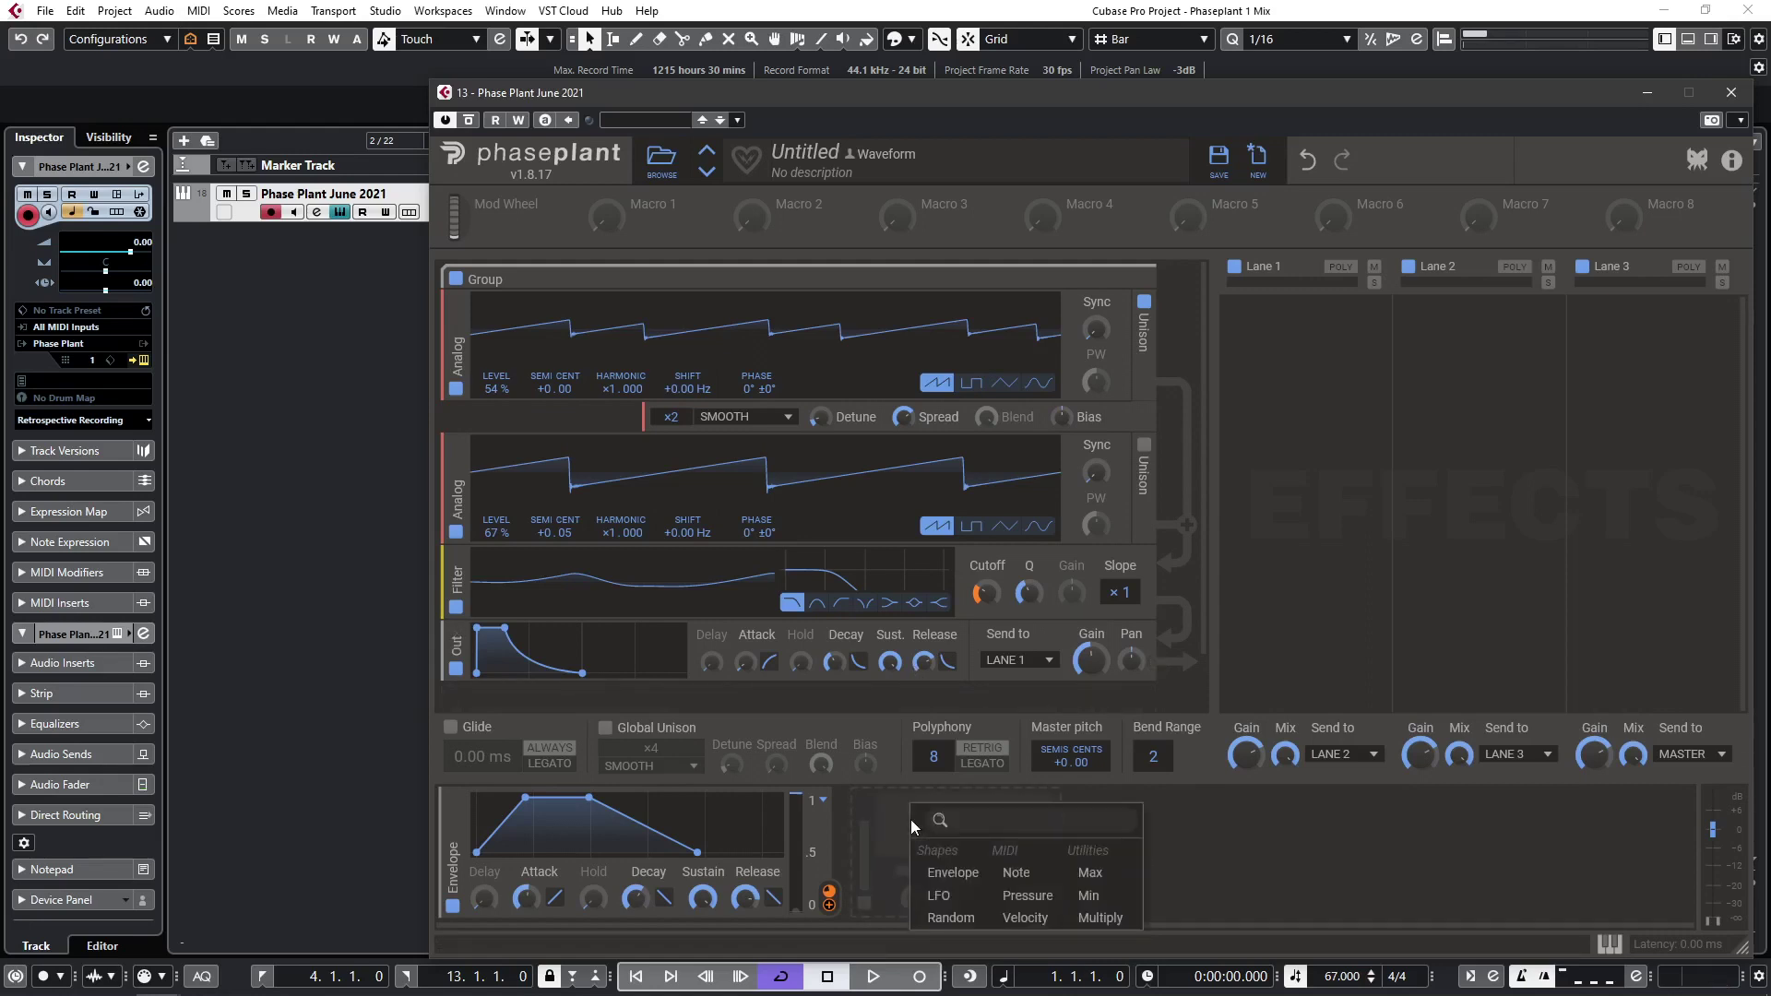
left_click(950, 899)
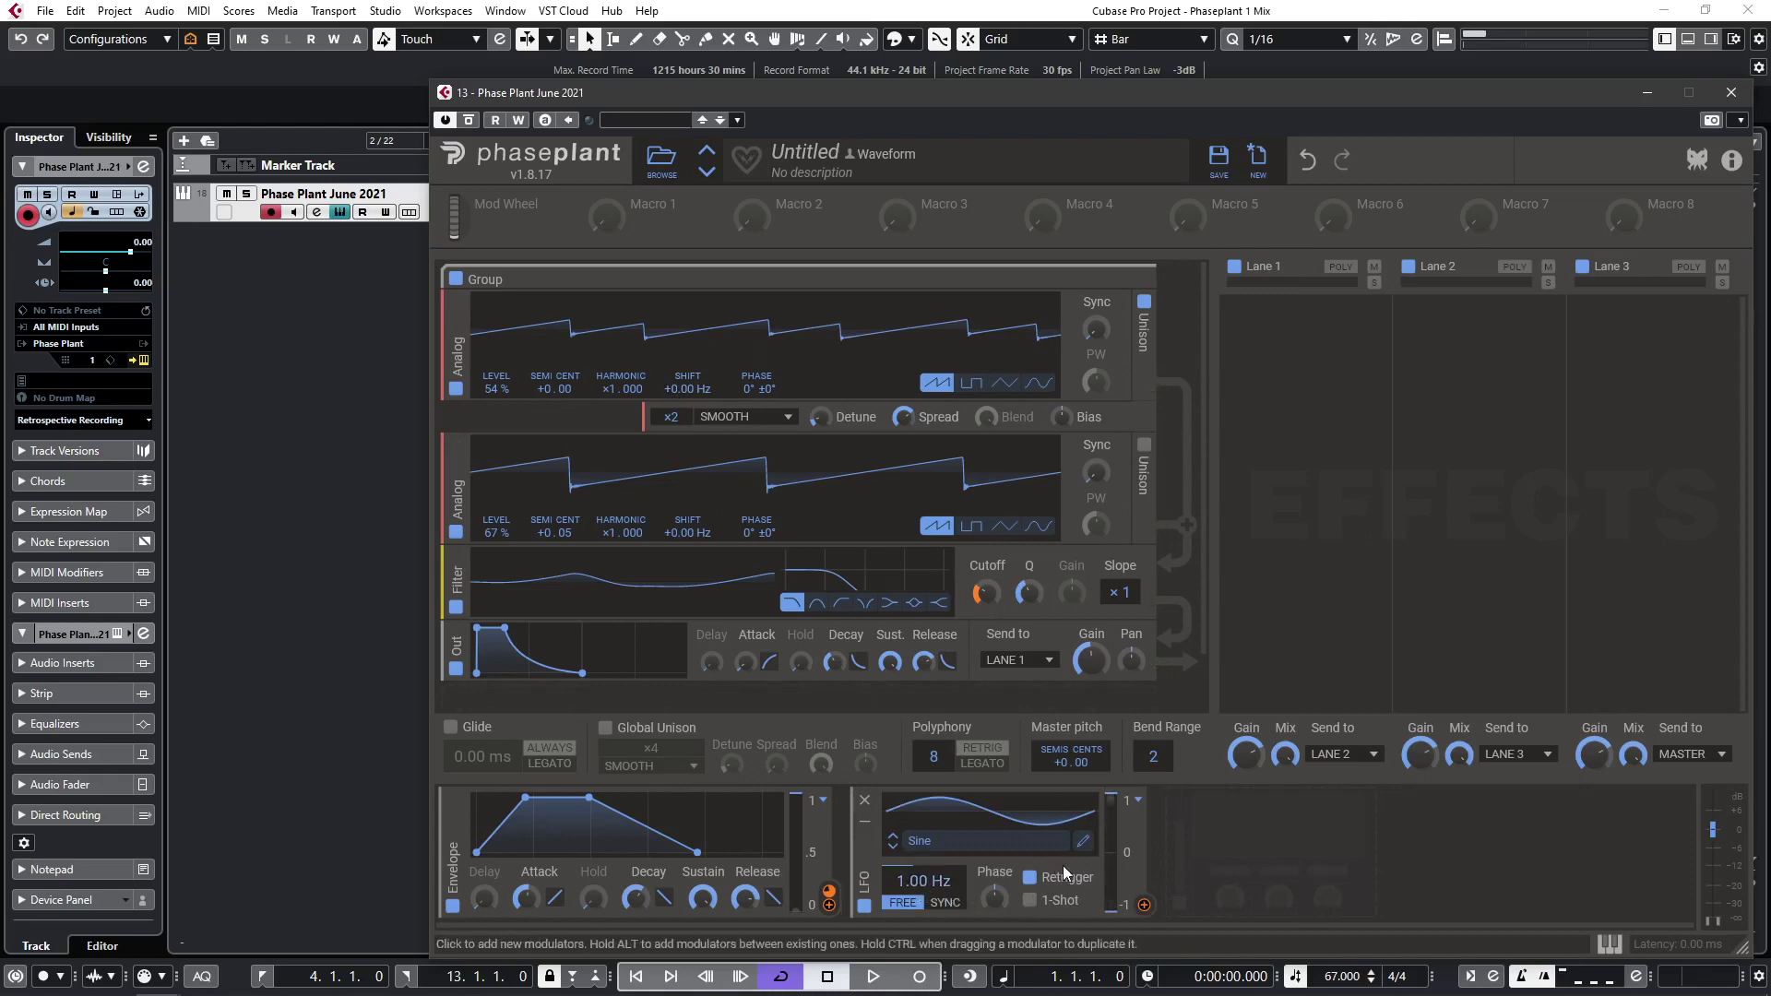
left_click_drag(1144, 907, 557, 410)
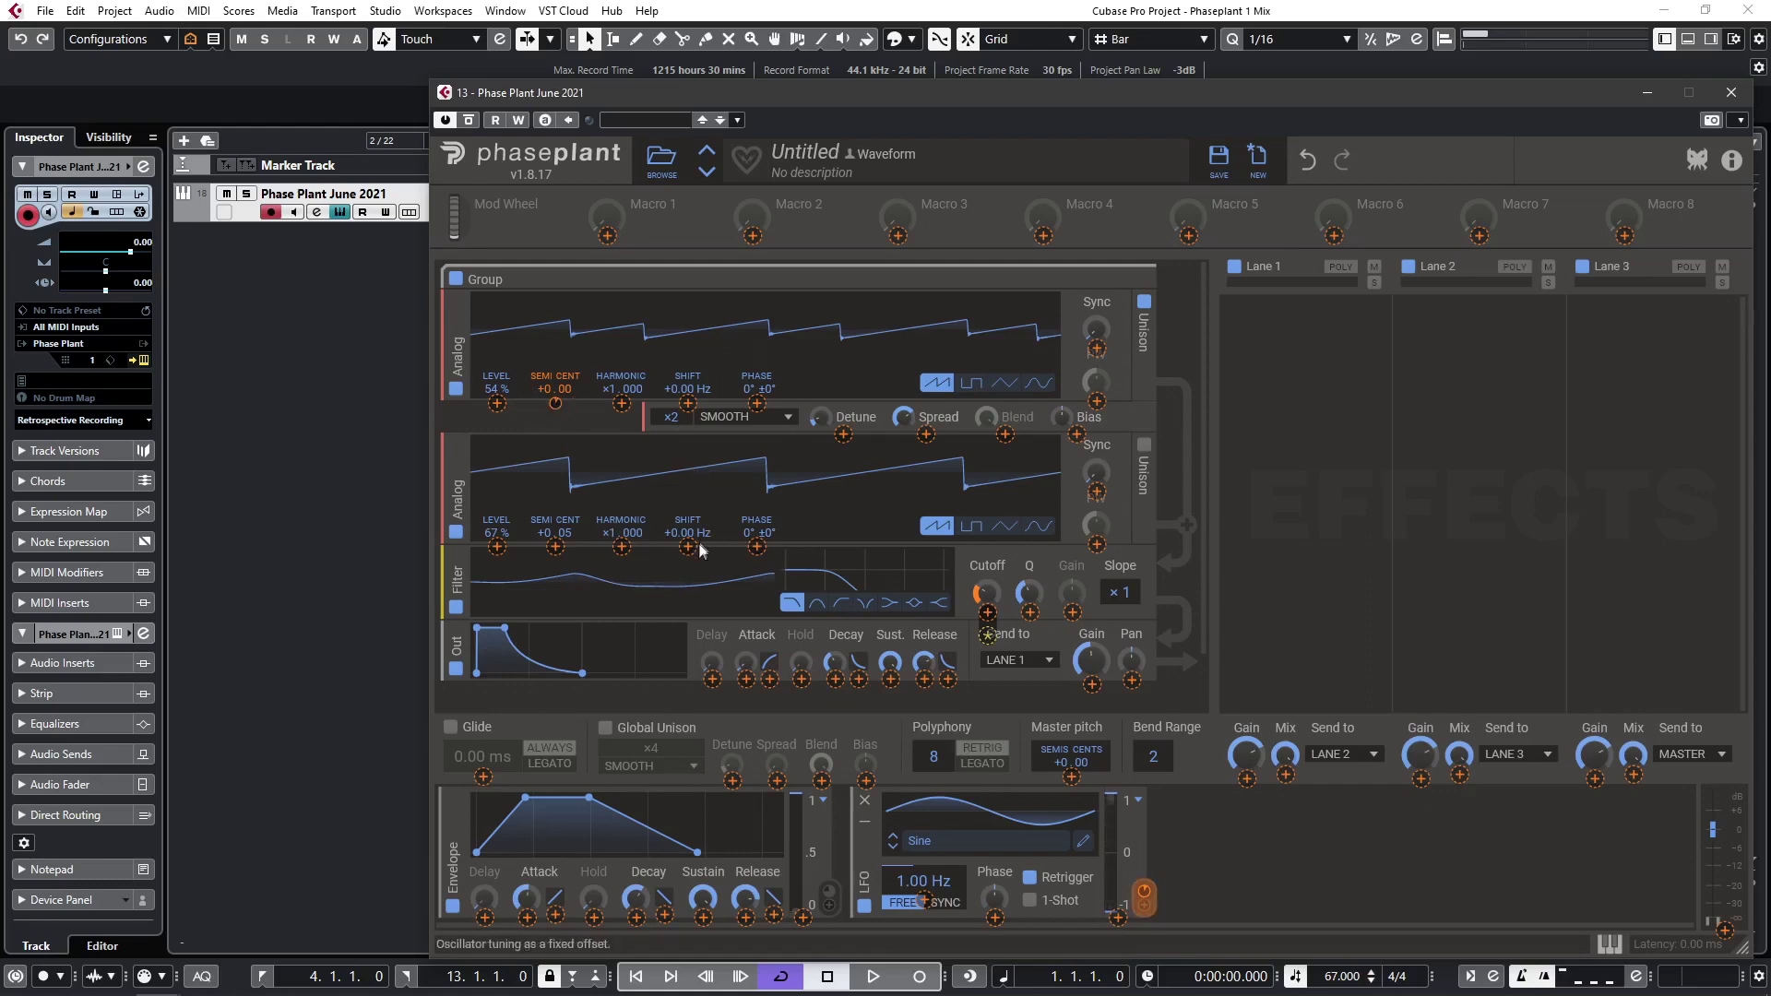
mouse_move(689, 545)
left_click_drag(688, 545, 689, 538)
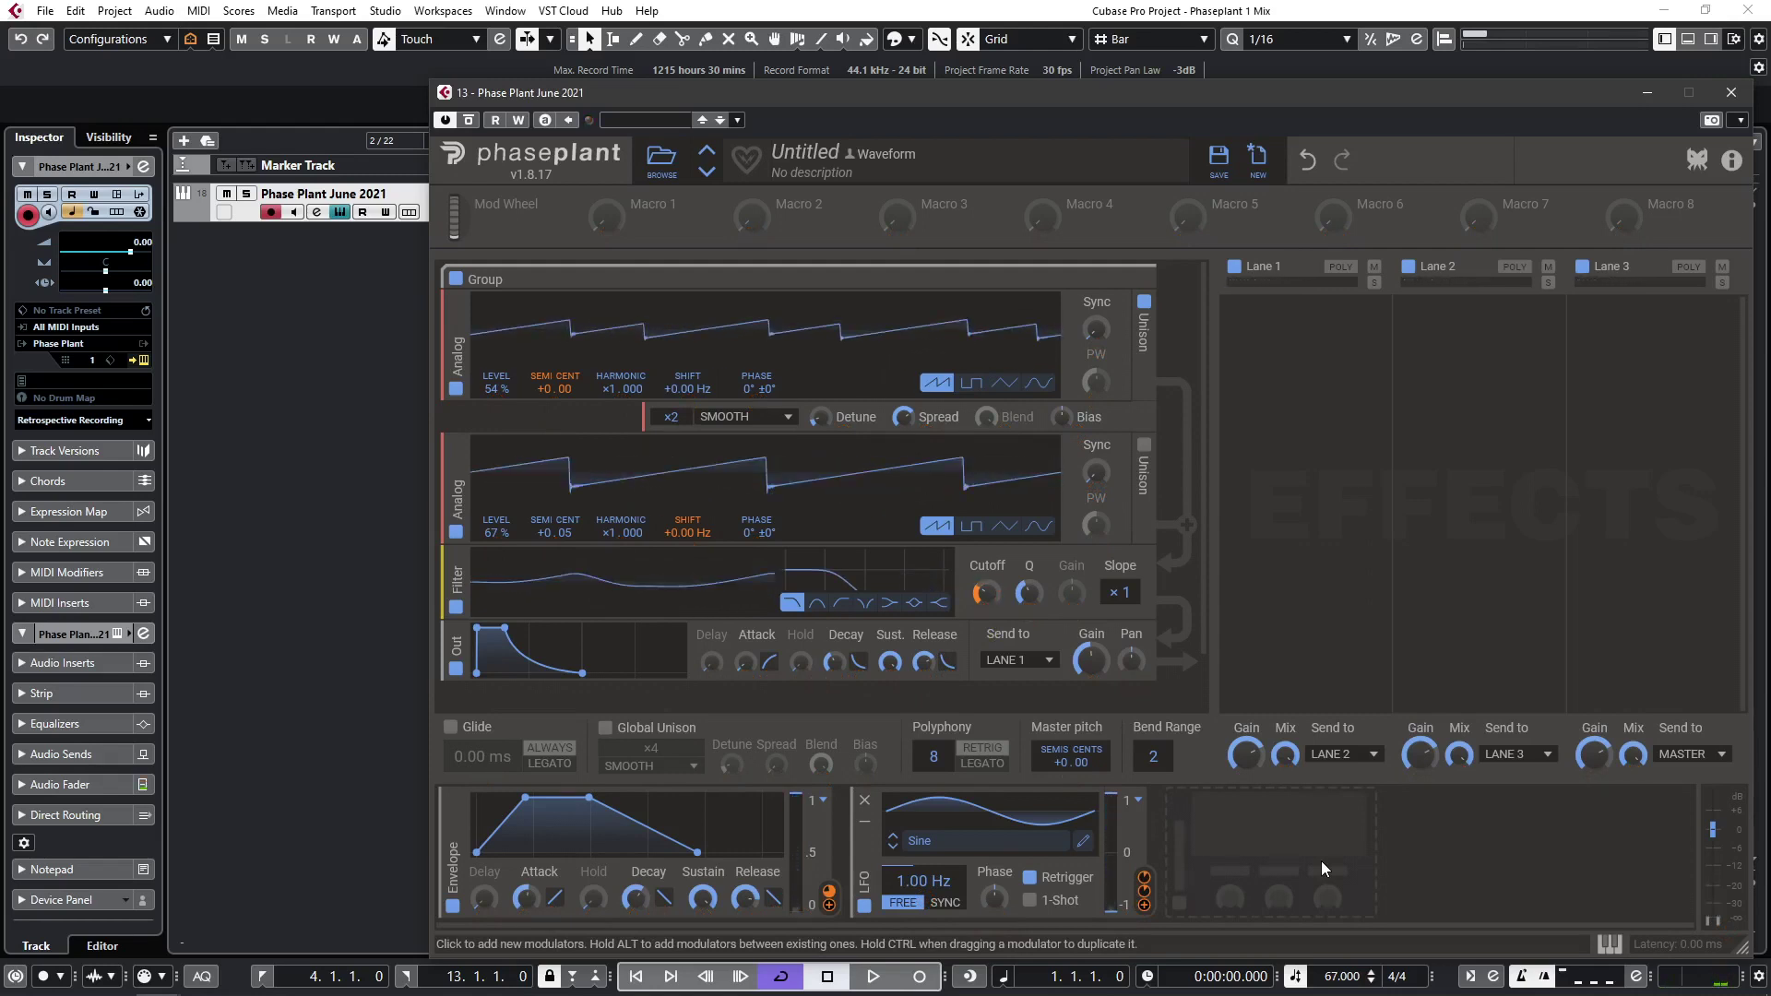
Scale the LFO's output down to a very small range and set its rate to 4.35 Hz.
mouse_move(1145, 882)
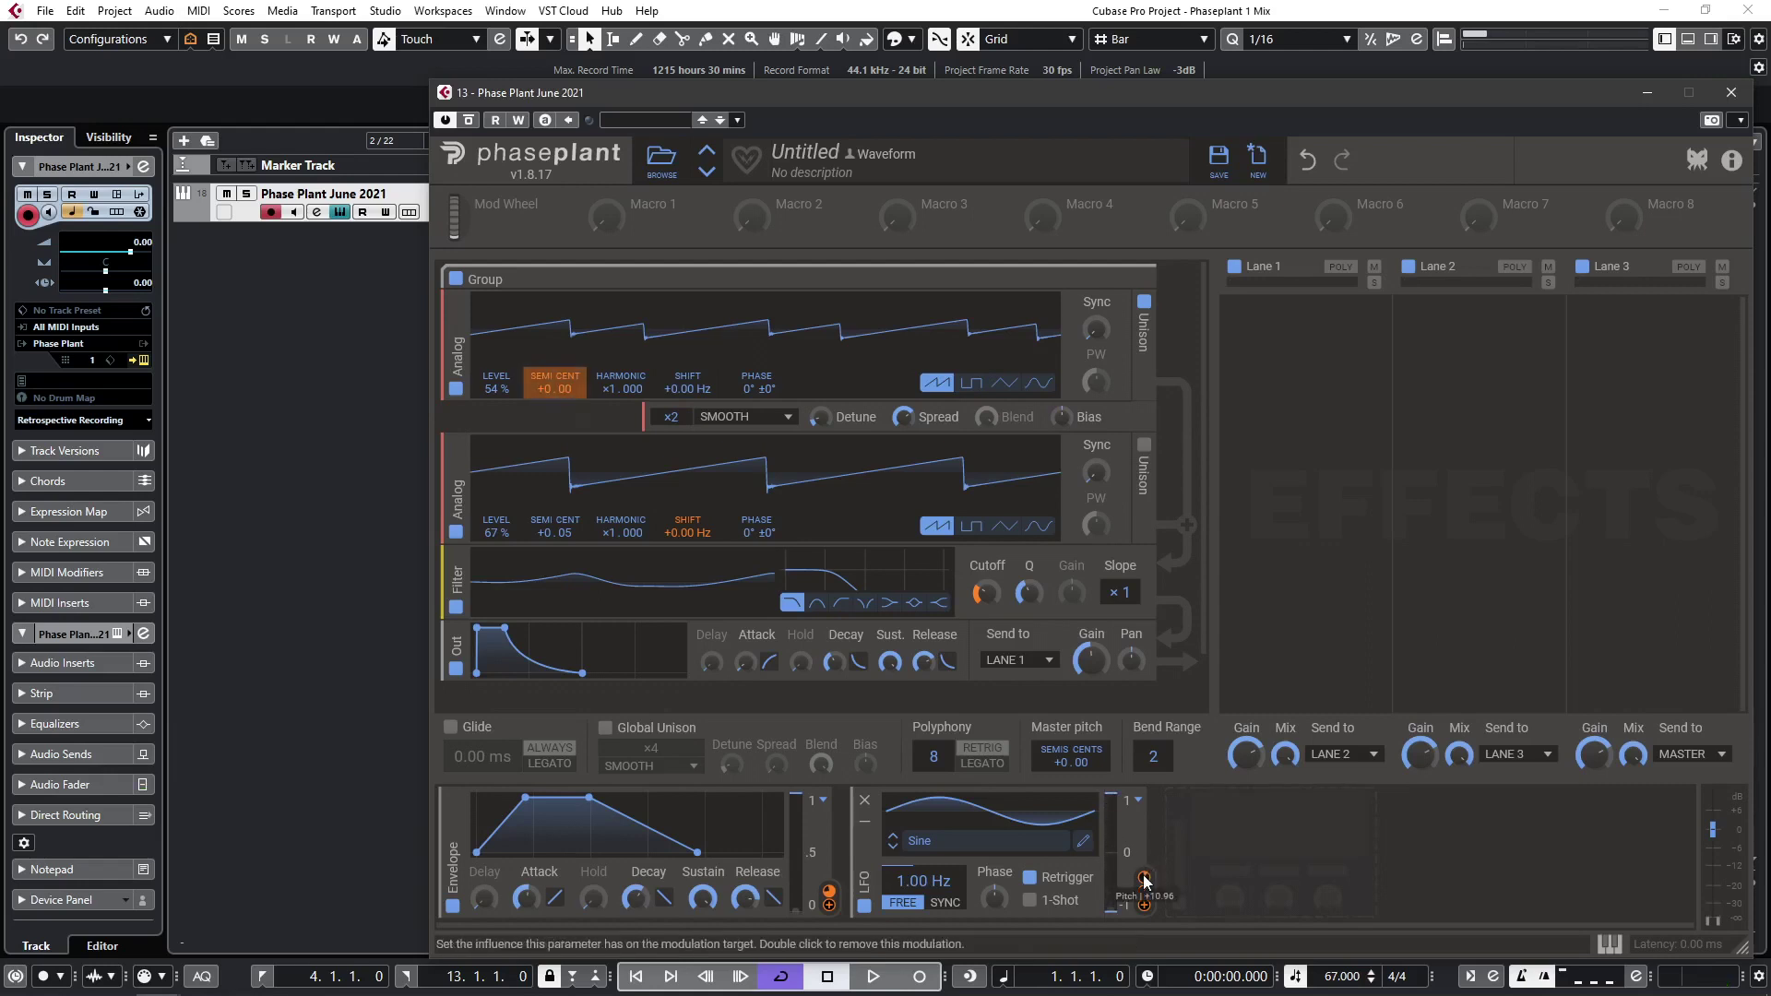
mouse_move(1117, 799)
left_click_drag(1117, 799, 1116, 844)
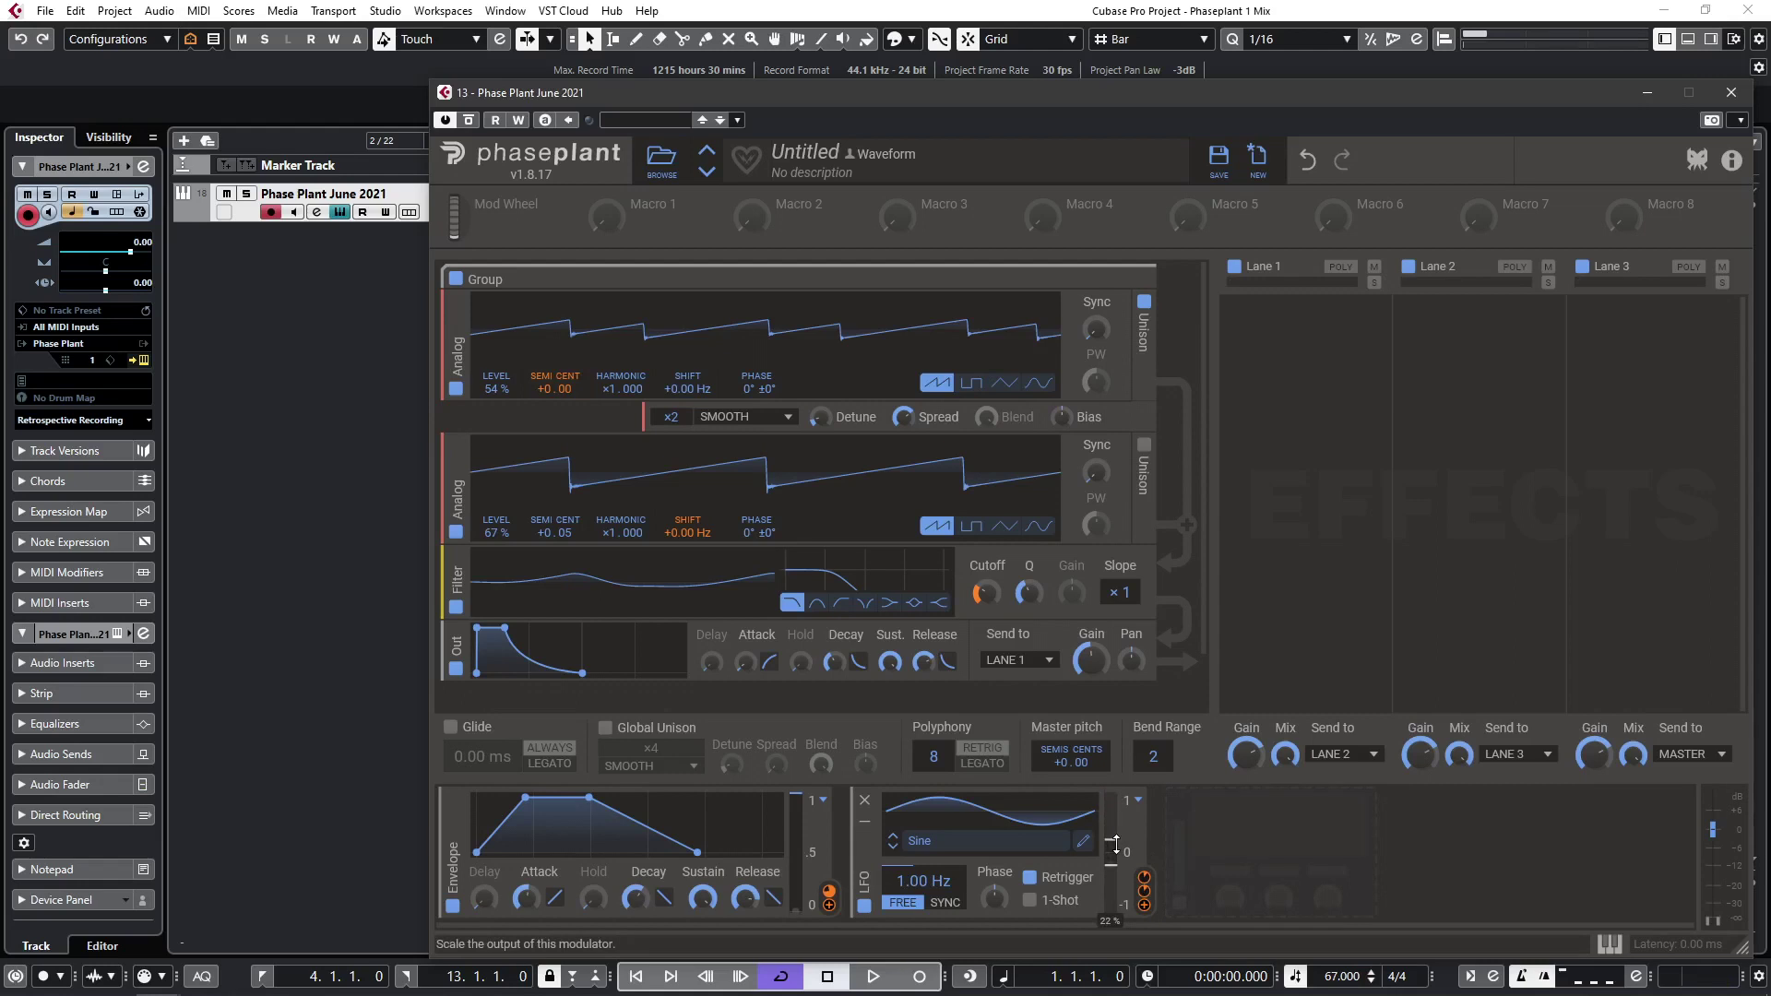
left_click_drag(1116, 844, 1113, 851)
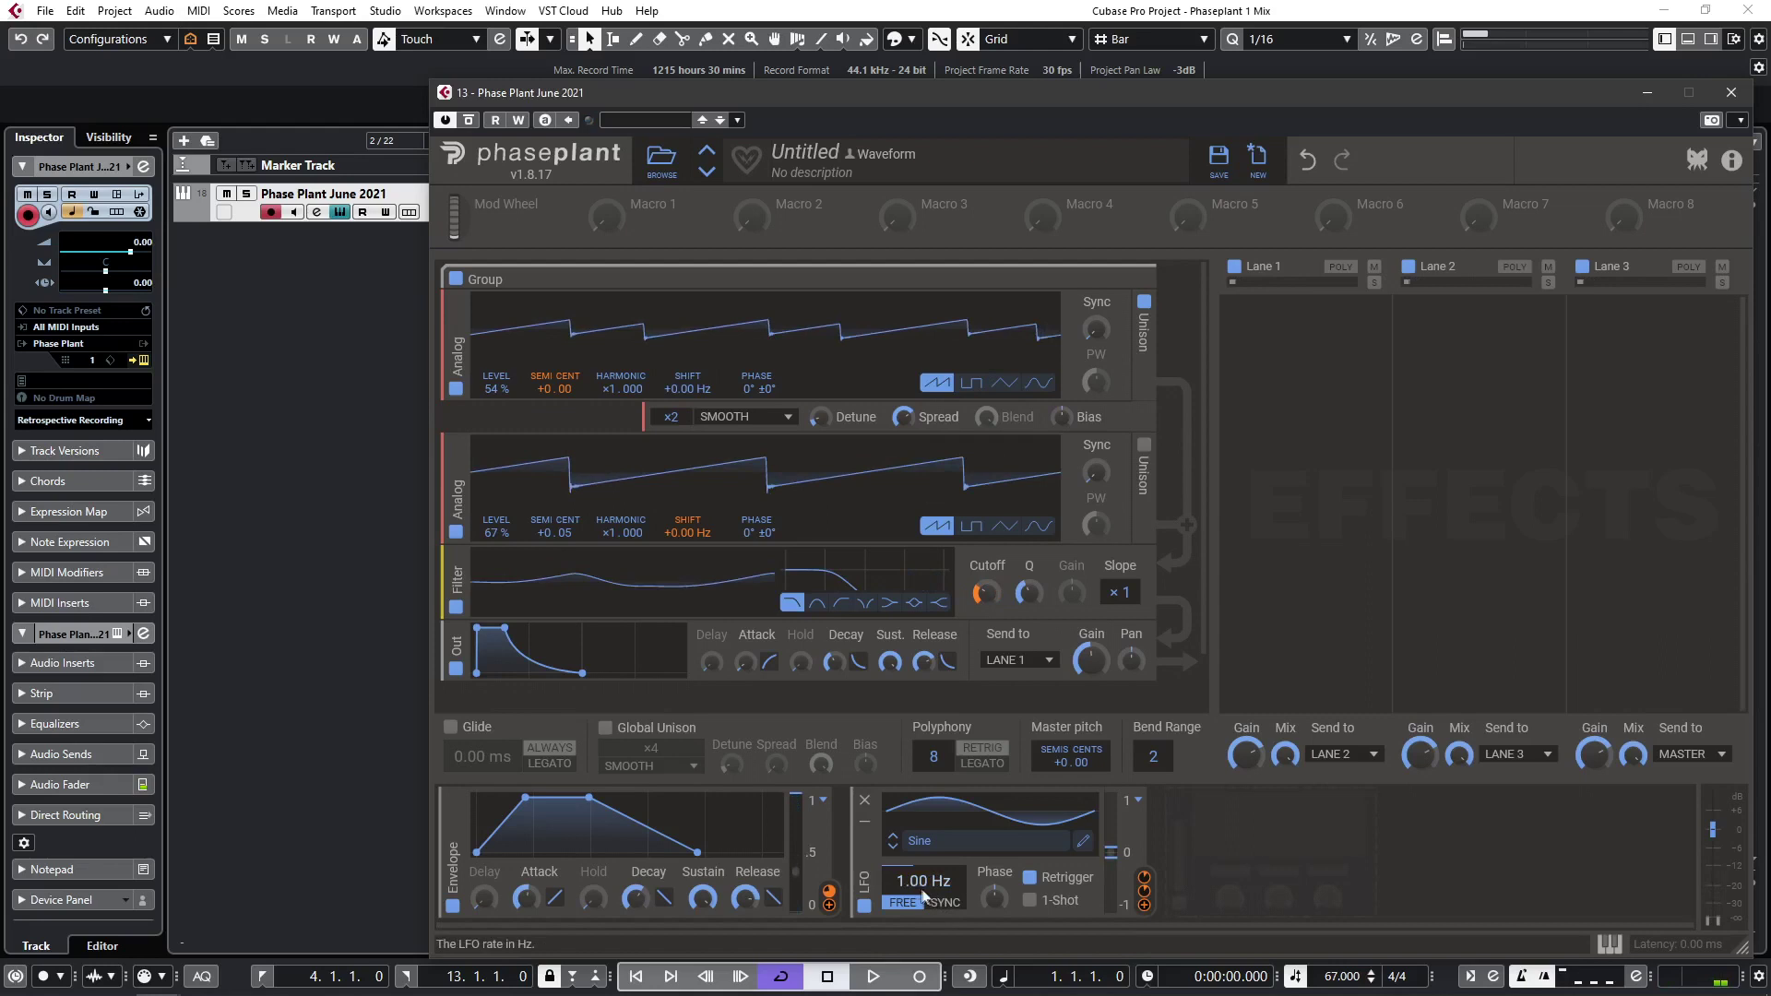
left_click_drag(916, 892, 917, 882)
left_click_drag(918, 883, 918, 884)
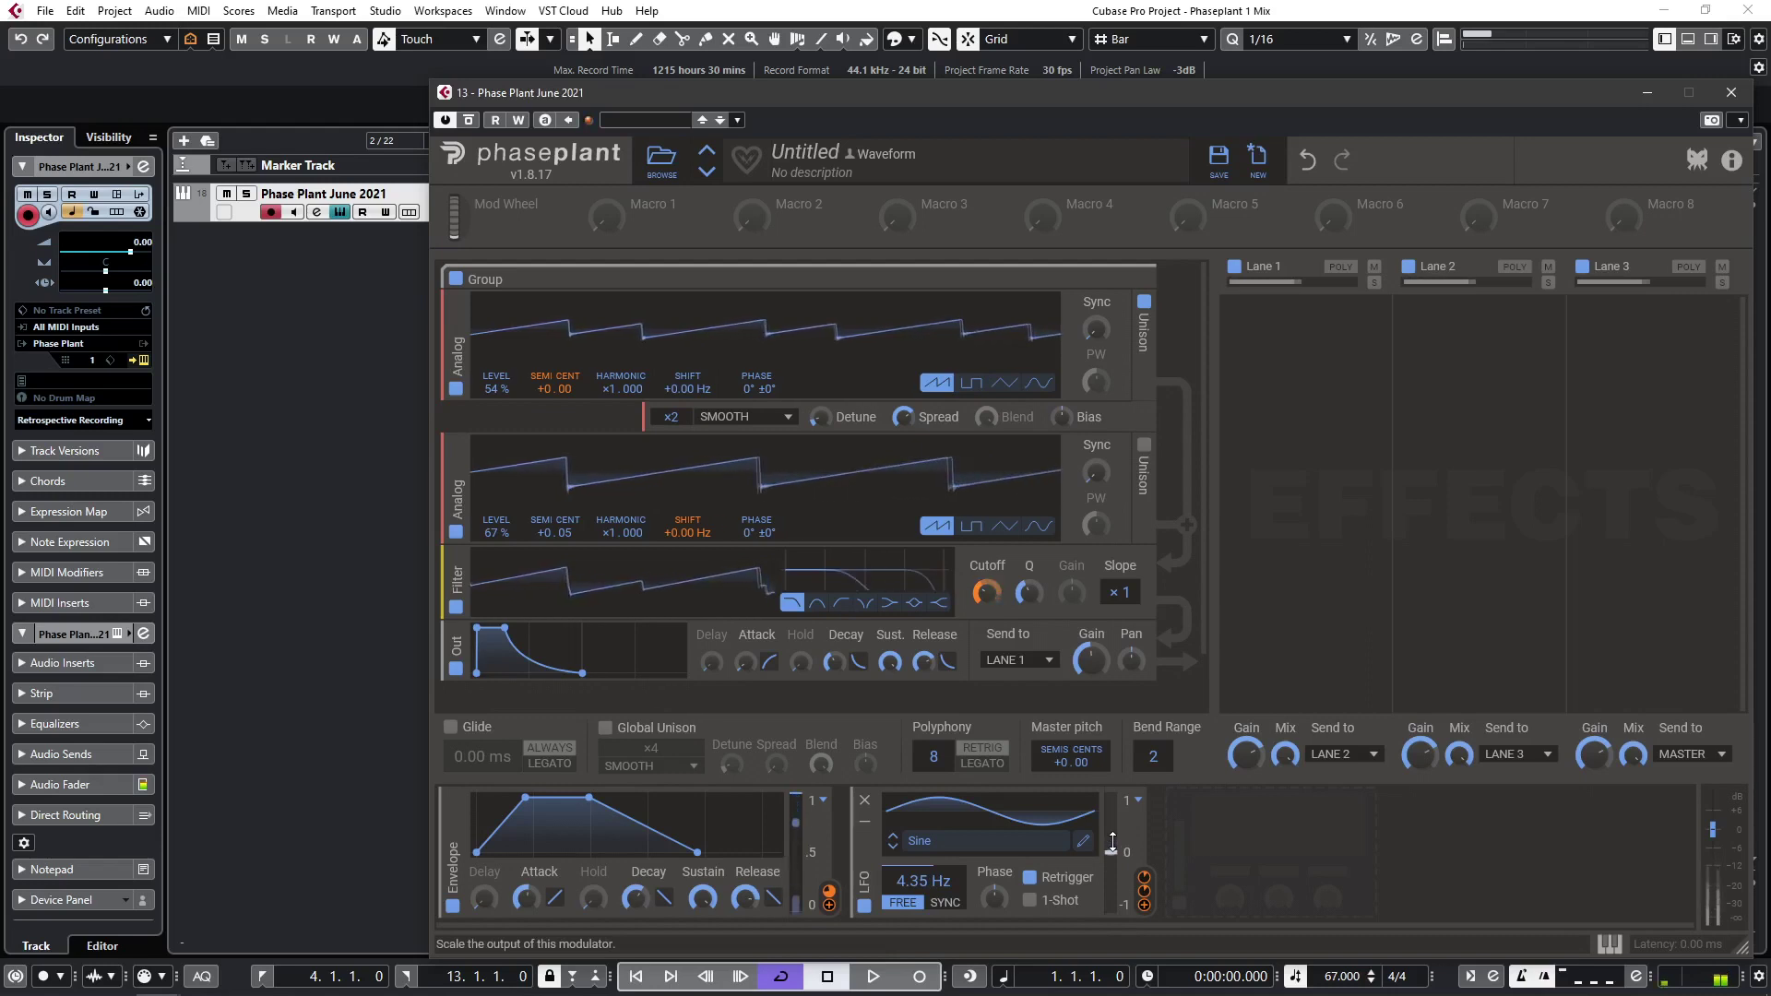
mouse_move(1144, 891)
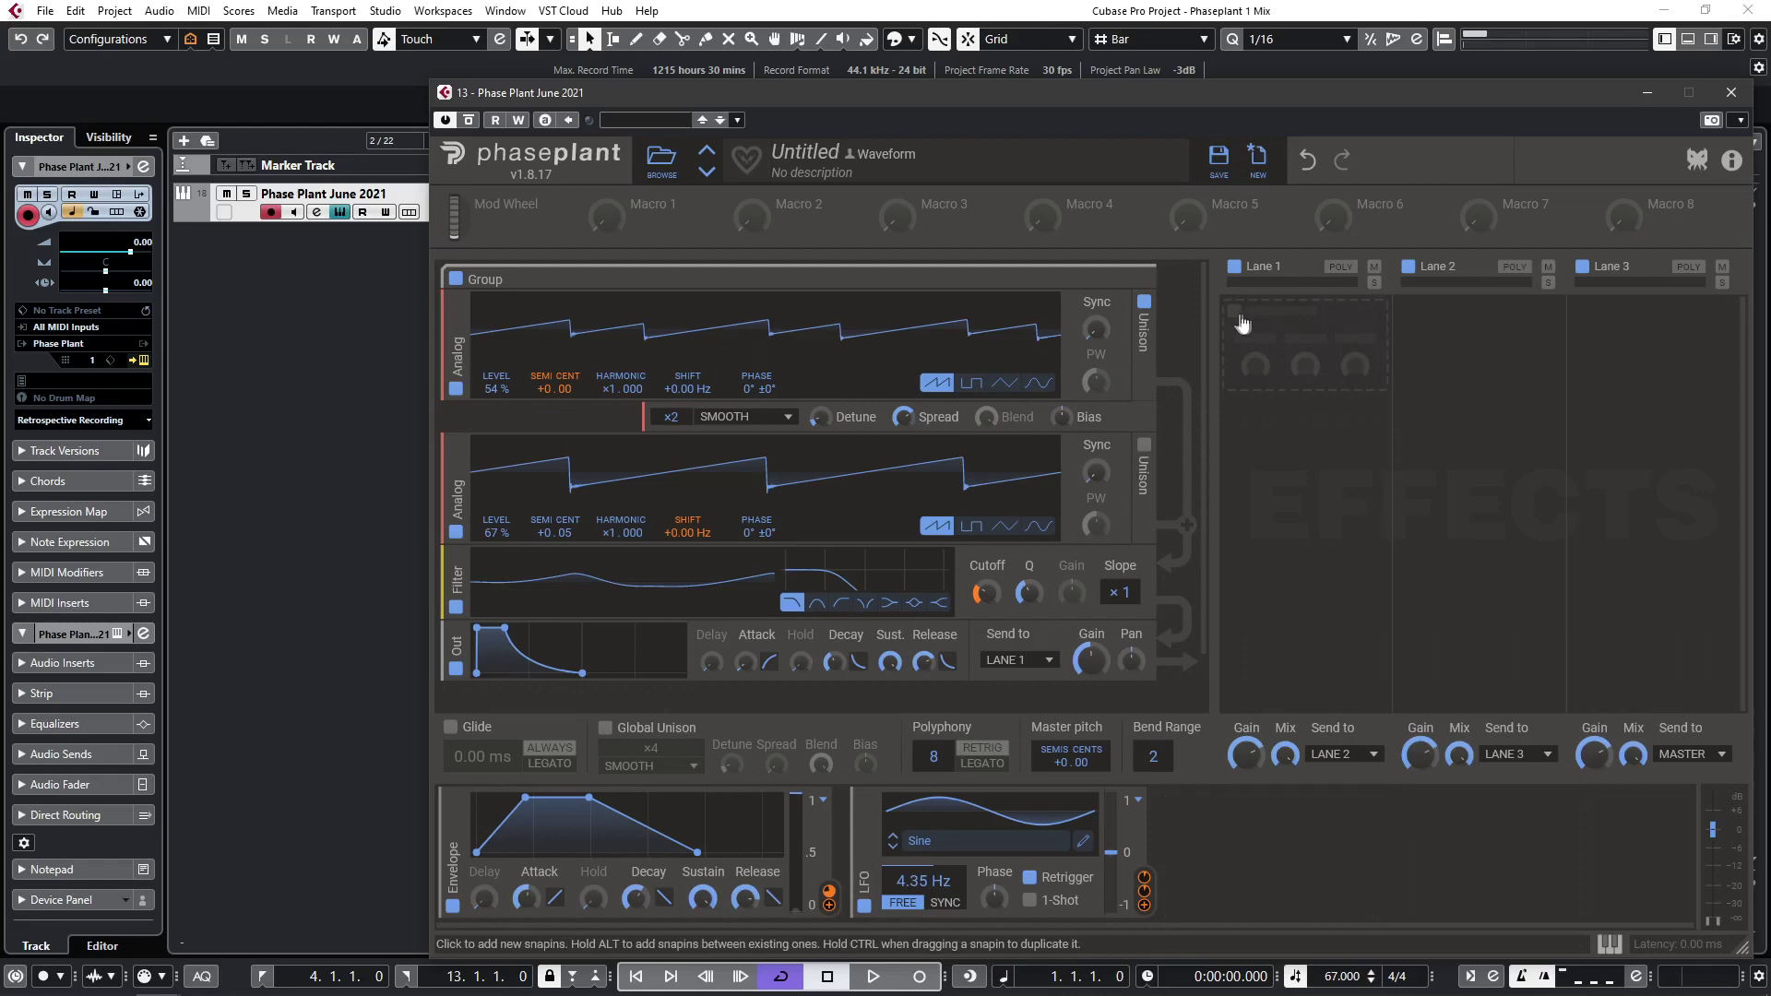
Add a Reverb to Lane 1, raise its decay and size, and adjust its mix.
left_click(1235, 317)
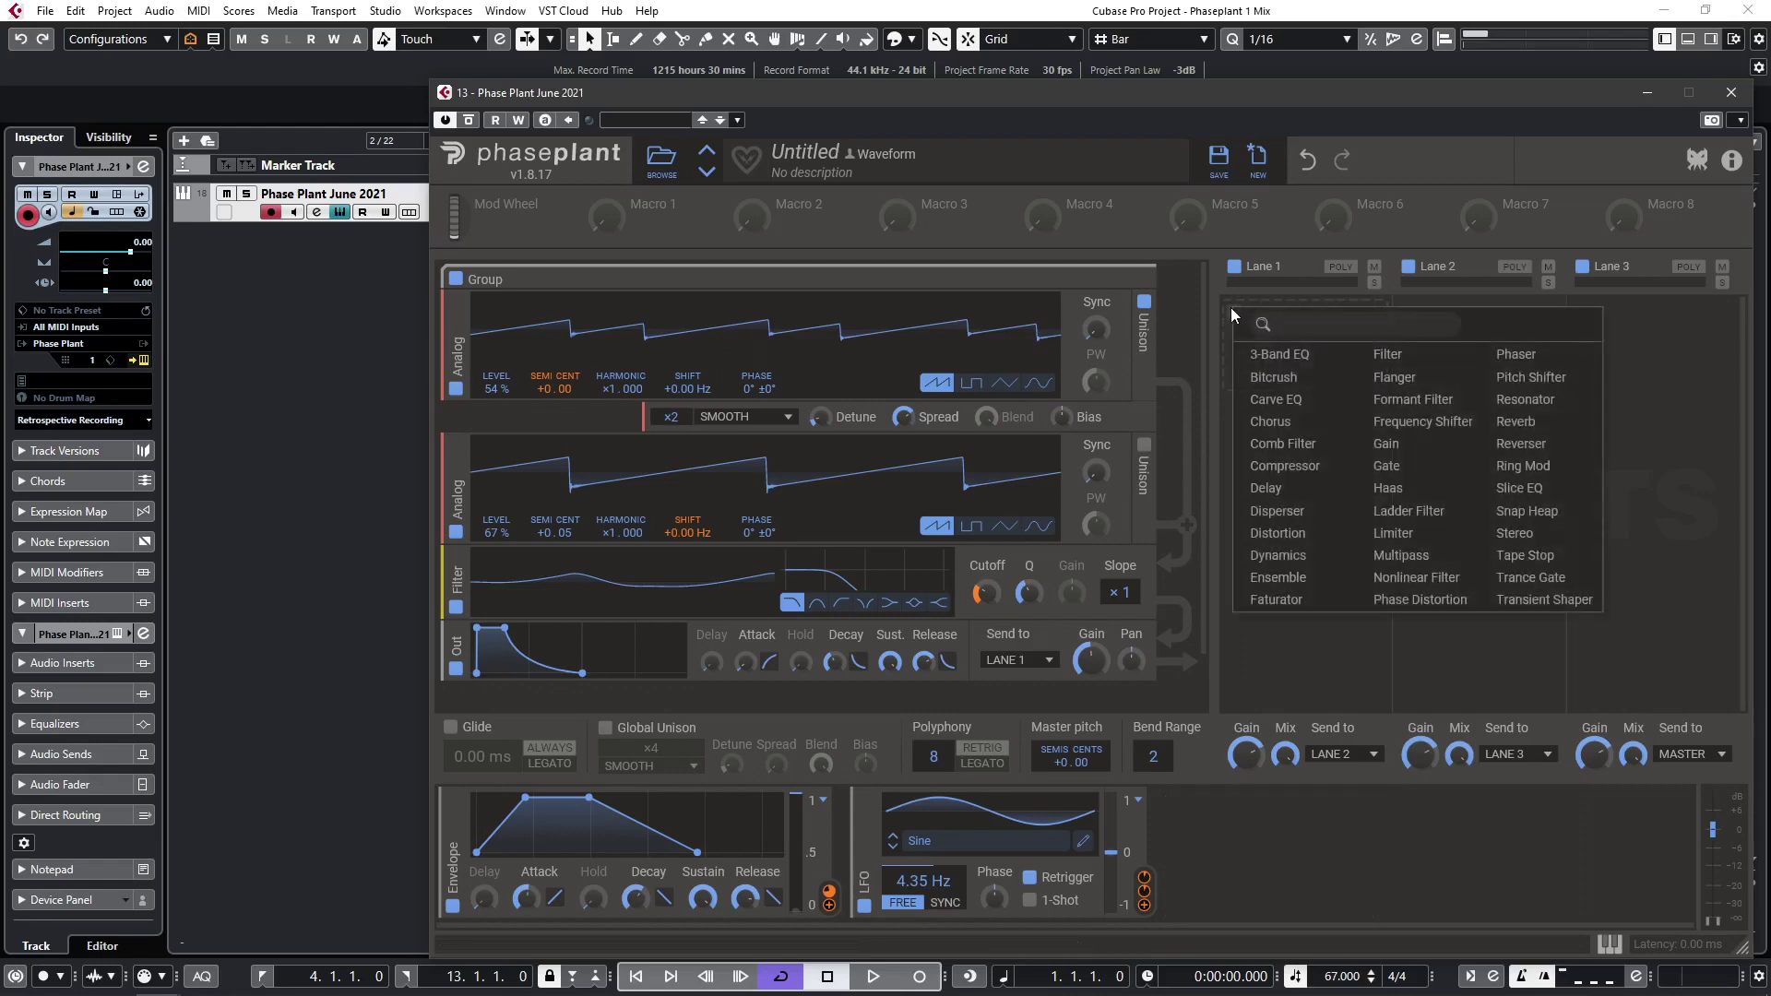
left_click(1525, 417)
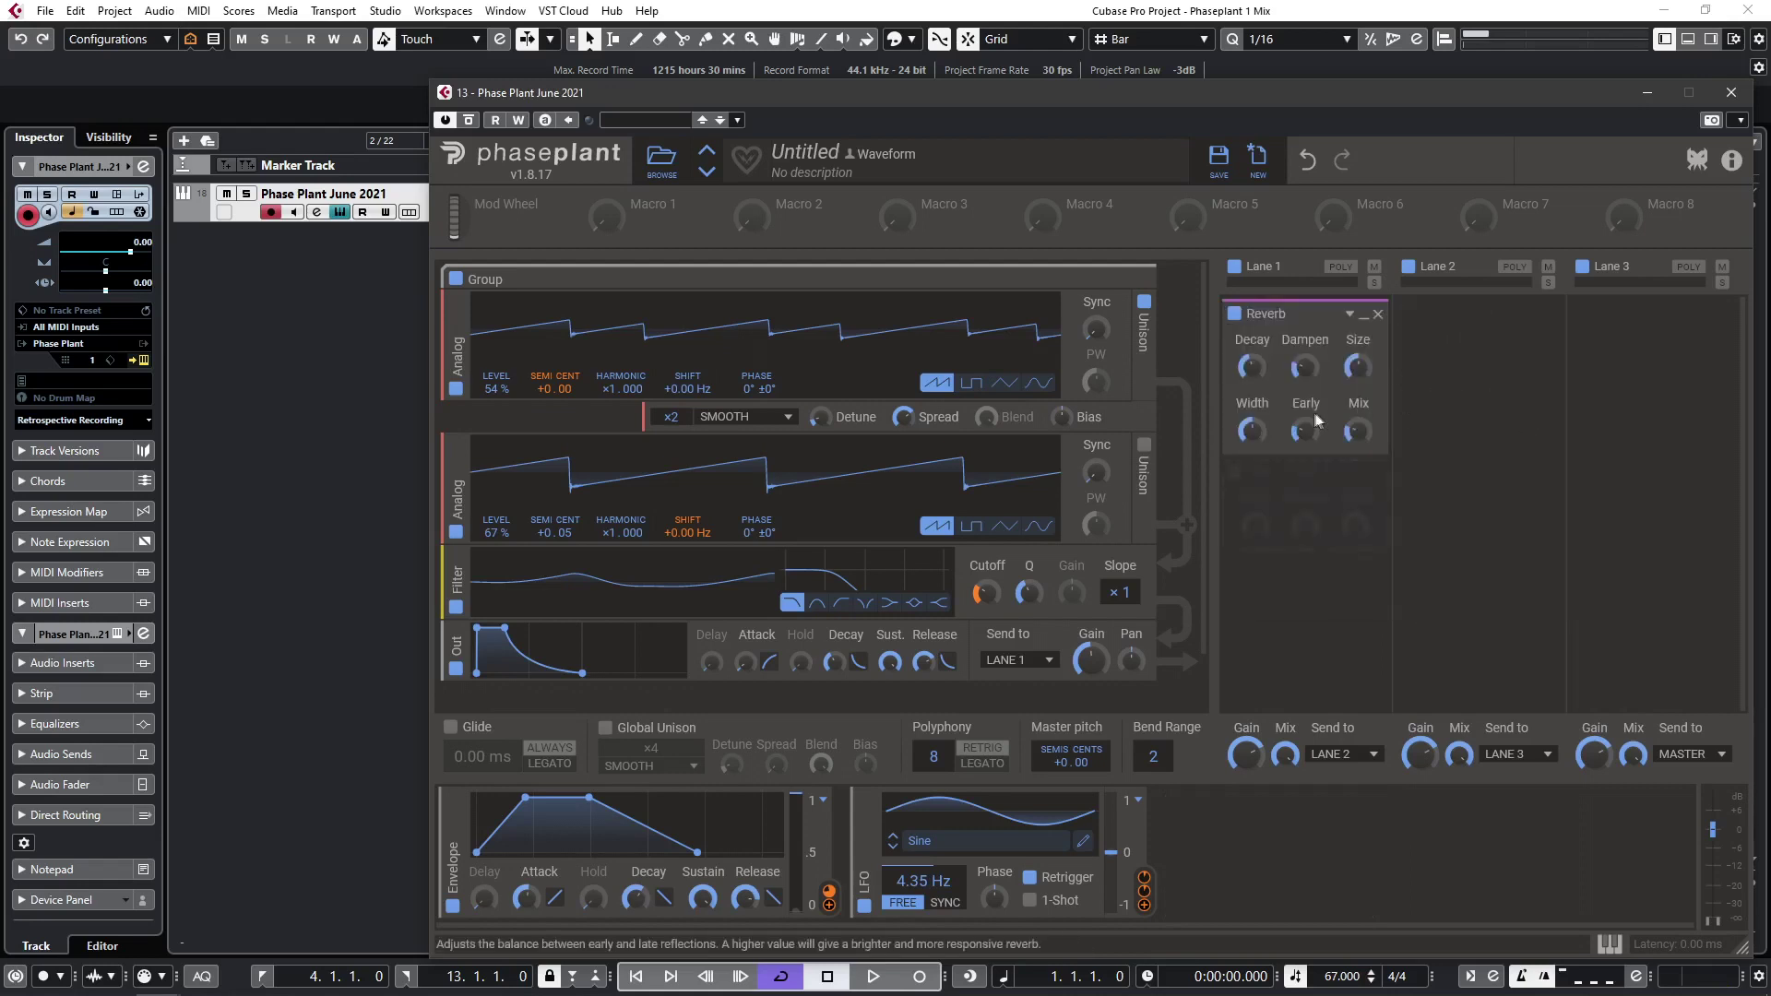
left_click_drag(1249, 367, 1249, 367)
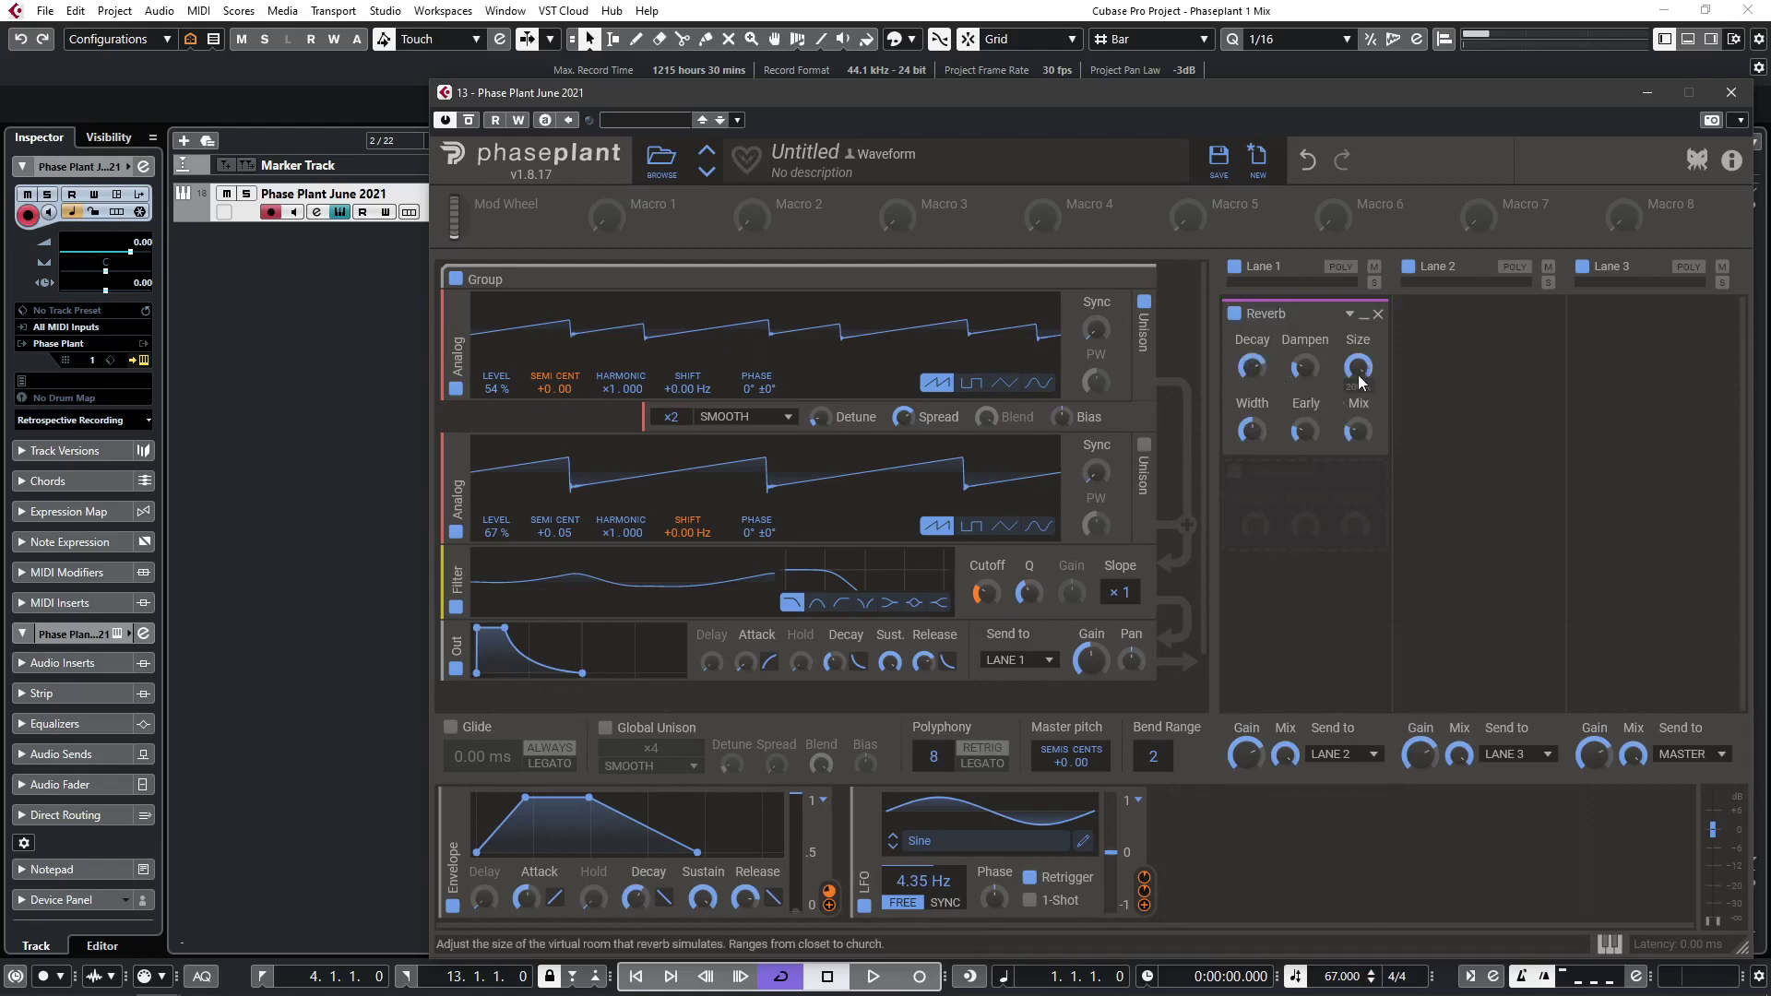
left_click_drag(1359, 431, 1359, 438)
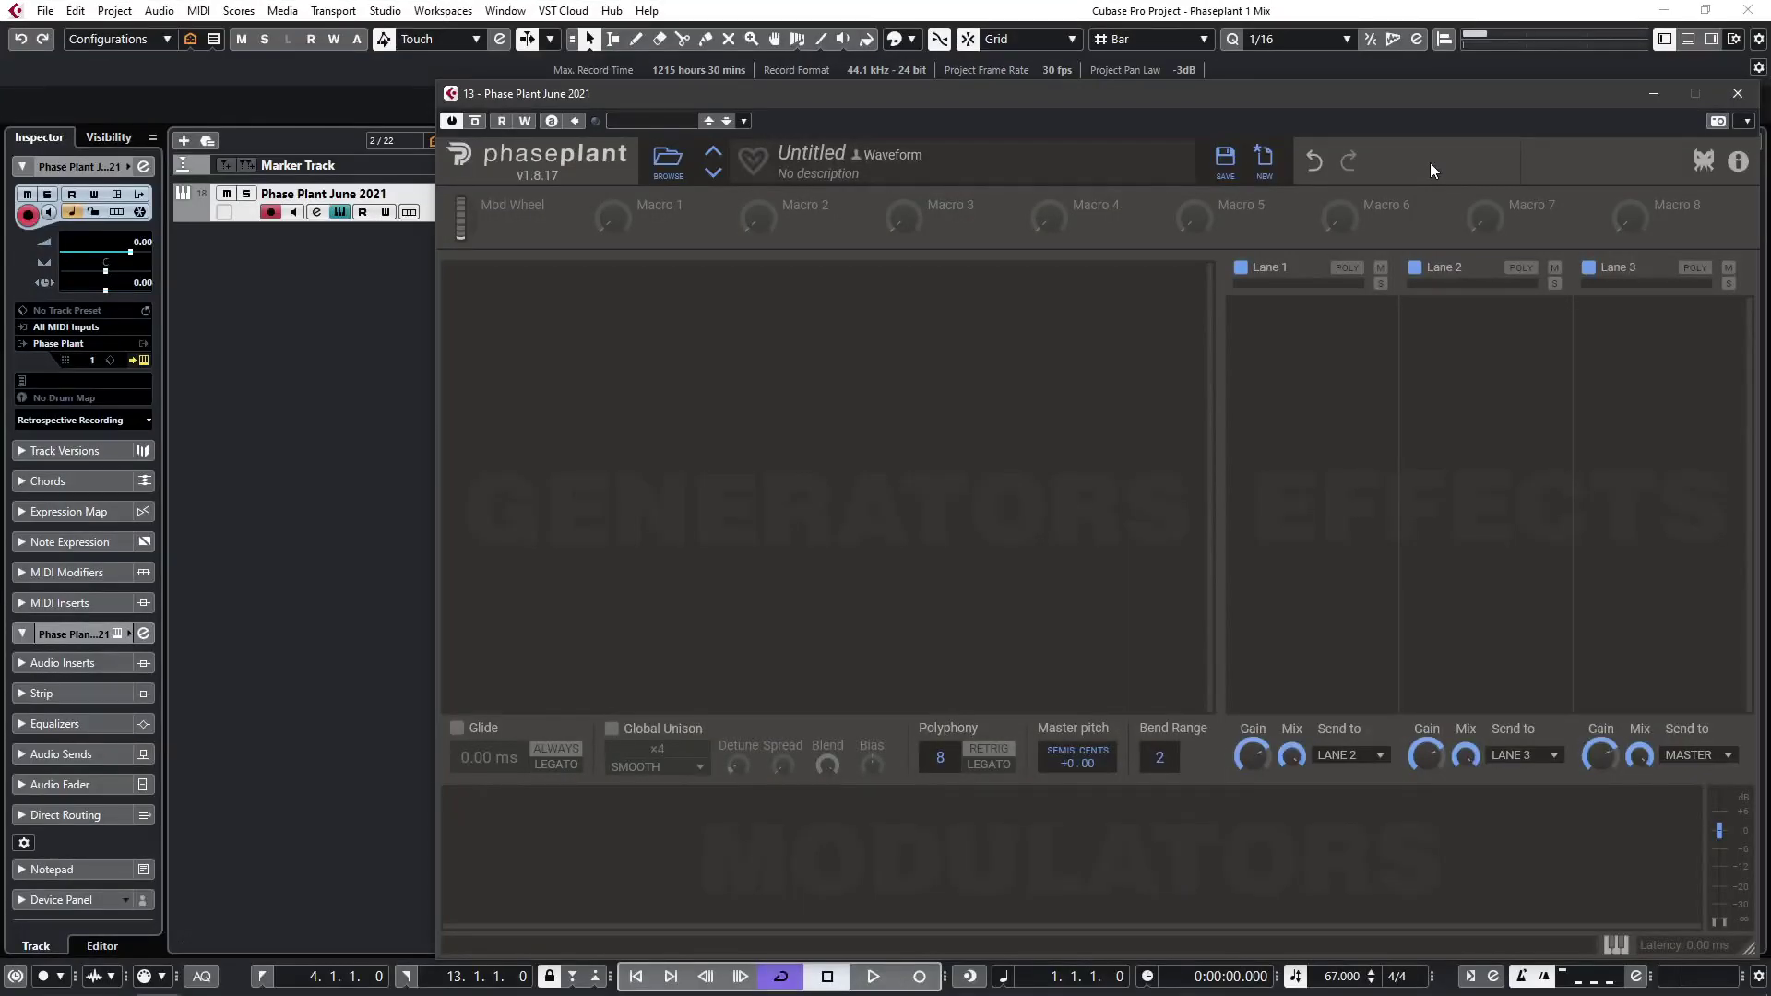
Add a Wavetable generator to the empty patch and load the Manip wavetable from the factory Spectral folder.
left_click(464, 345)
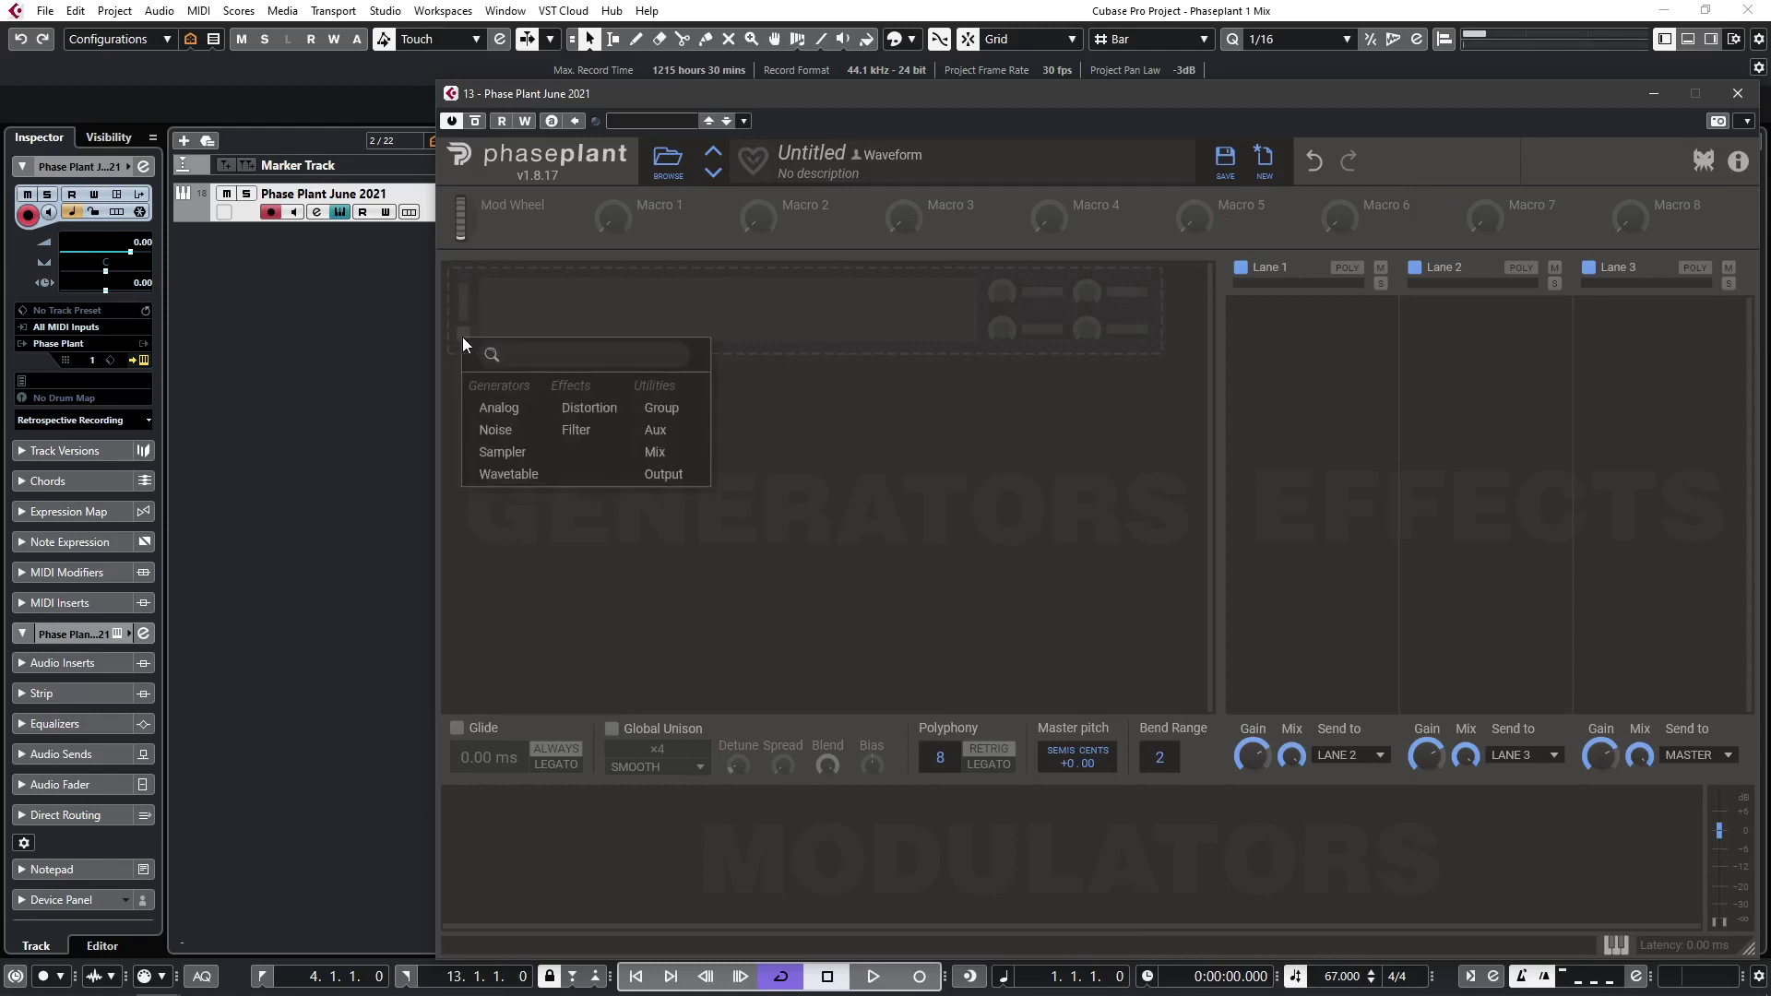
left_click(509, 474)
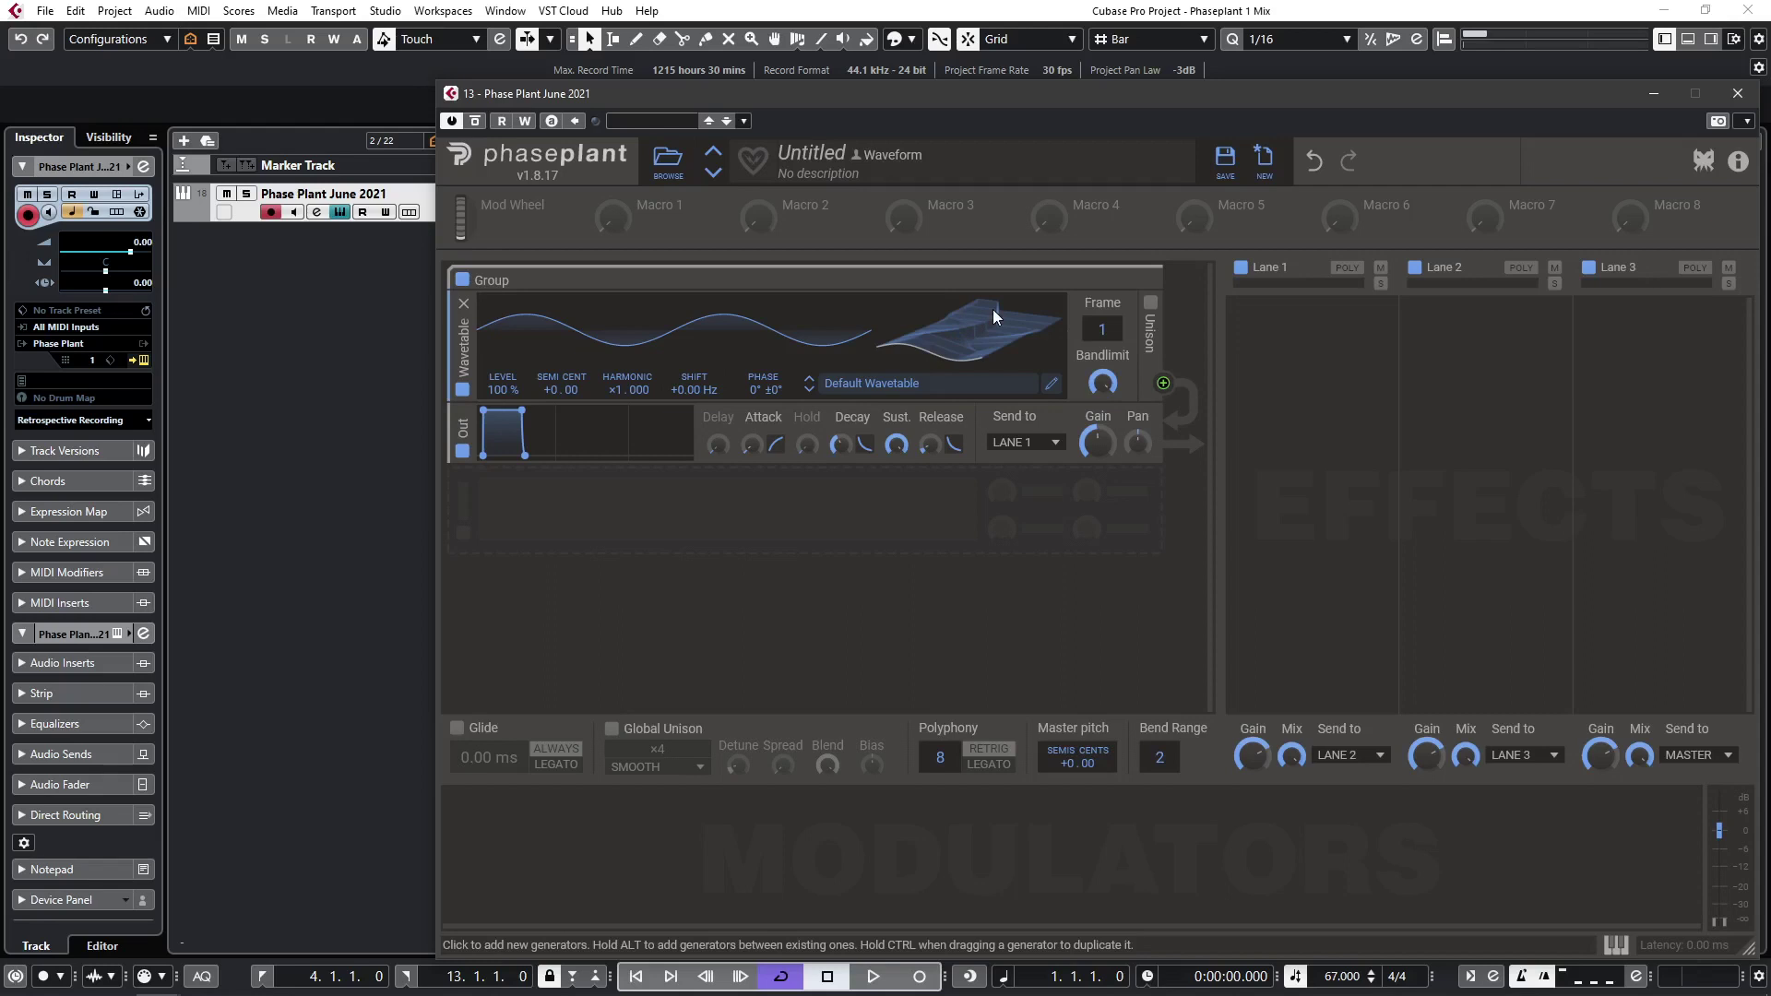
left_click(852, 382)
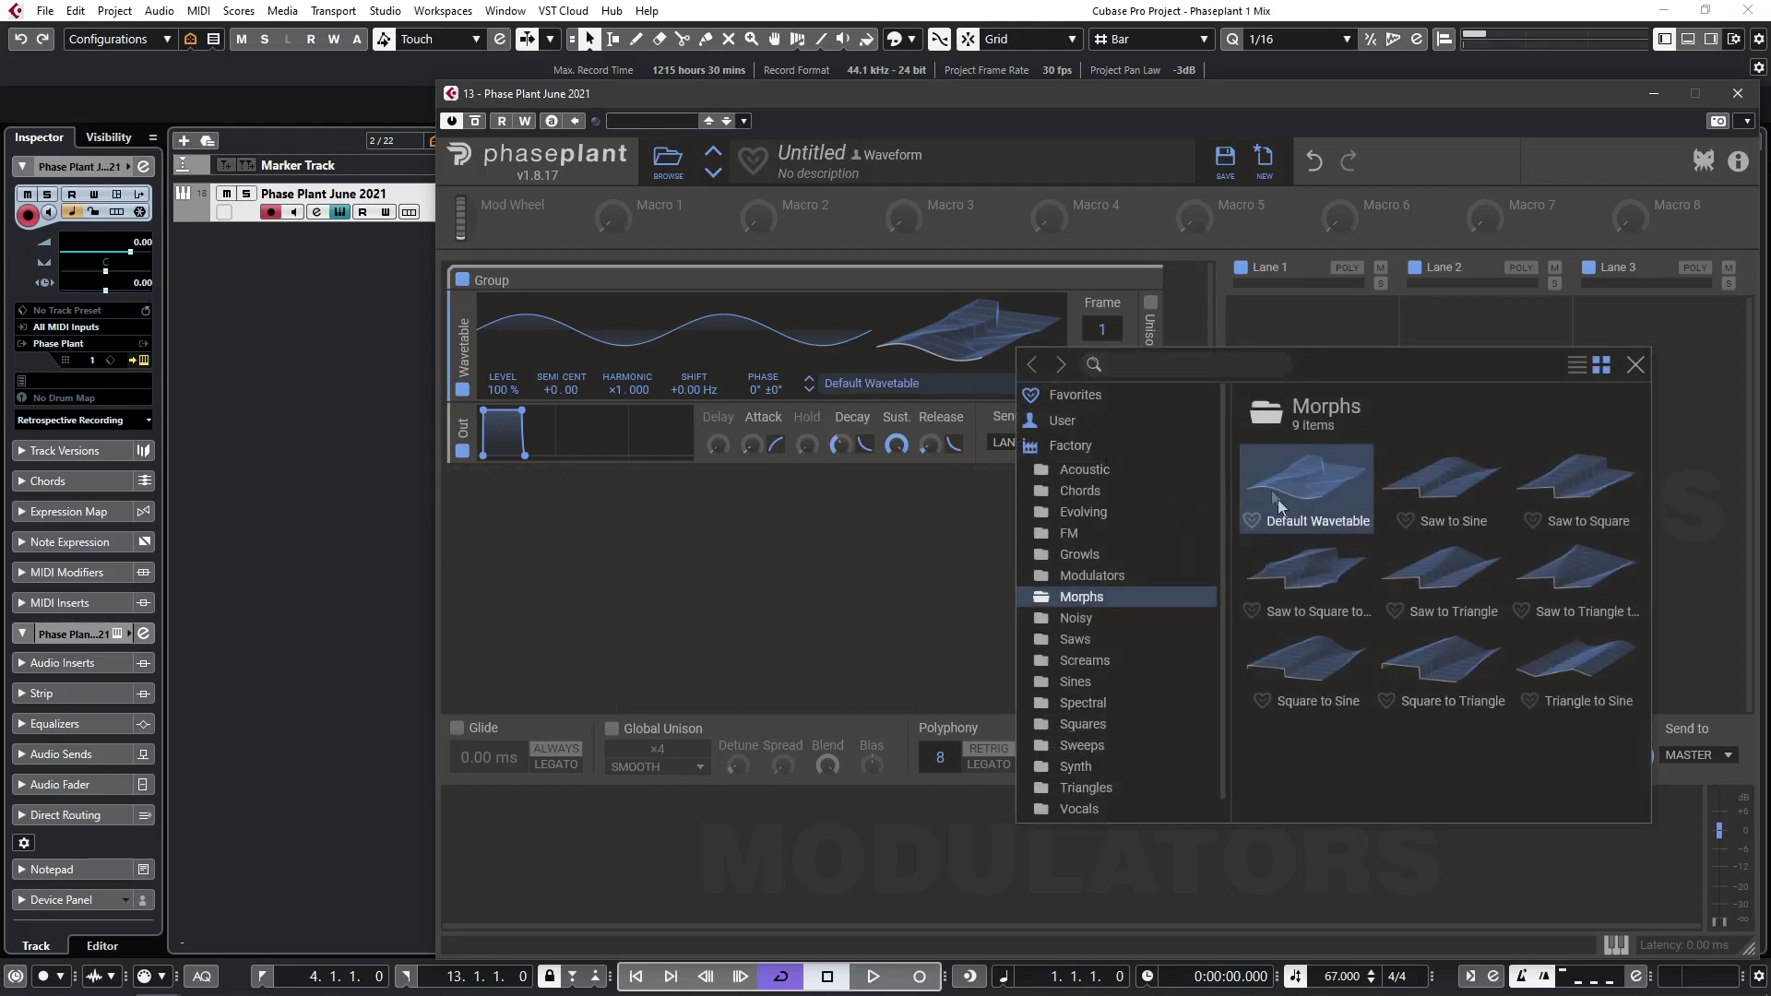
left_click(1082, 703)
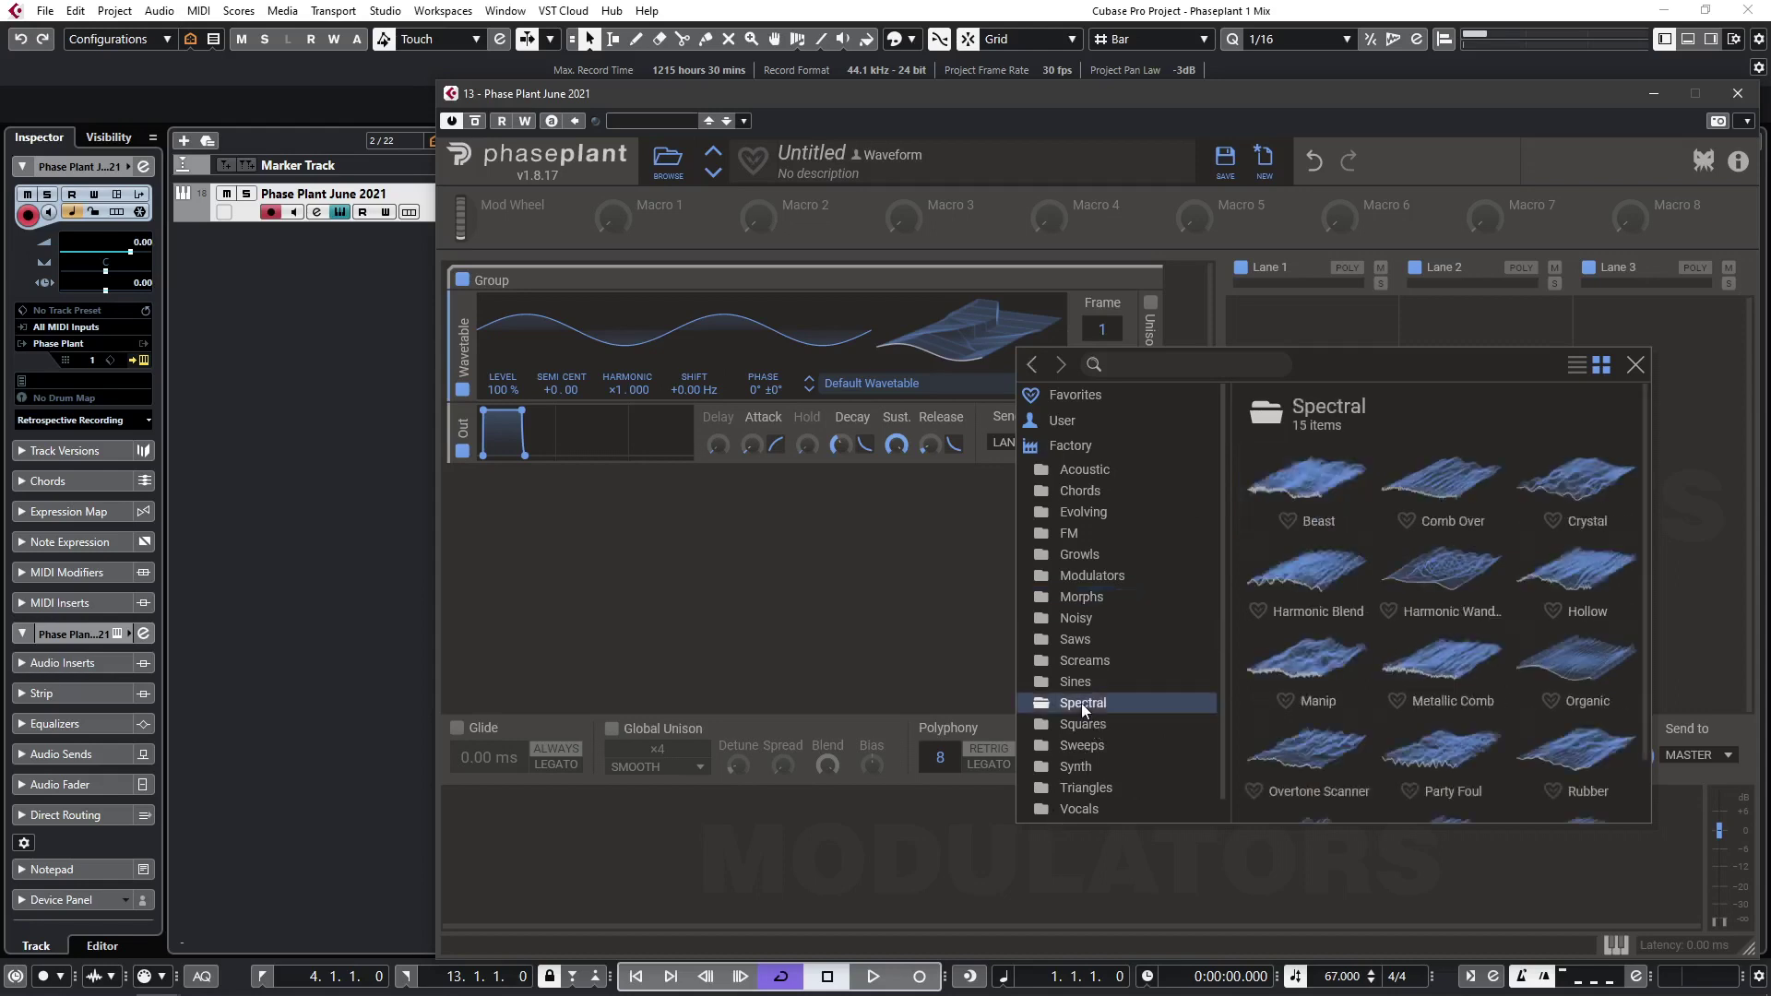
left_click(1308, 660)
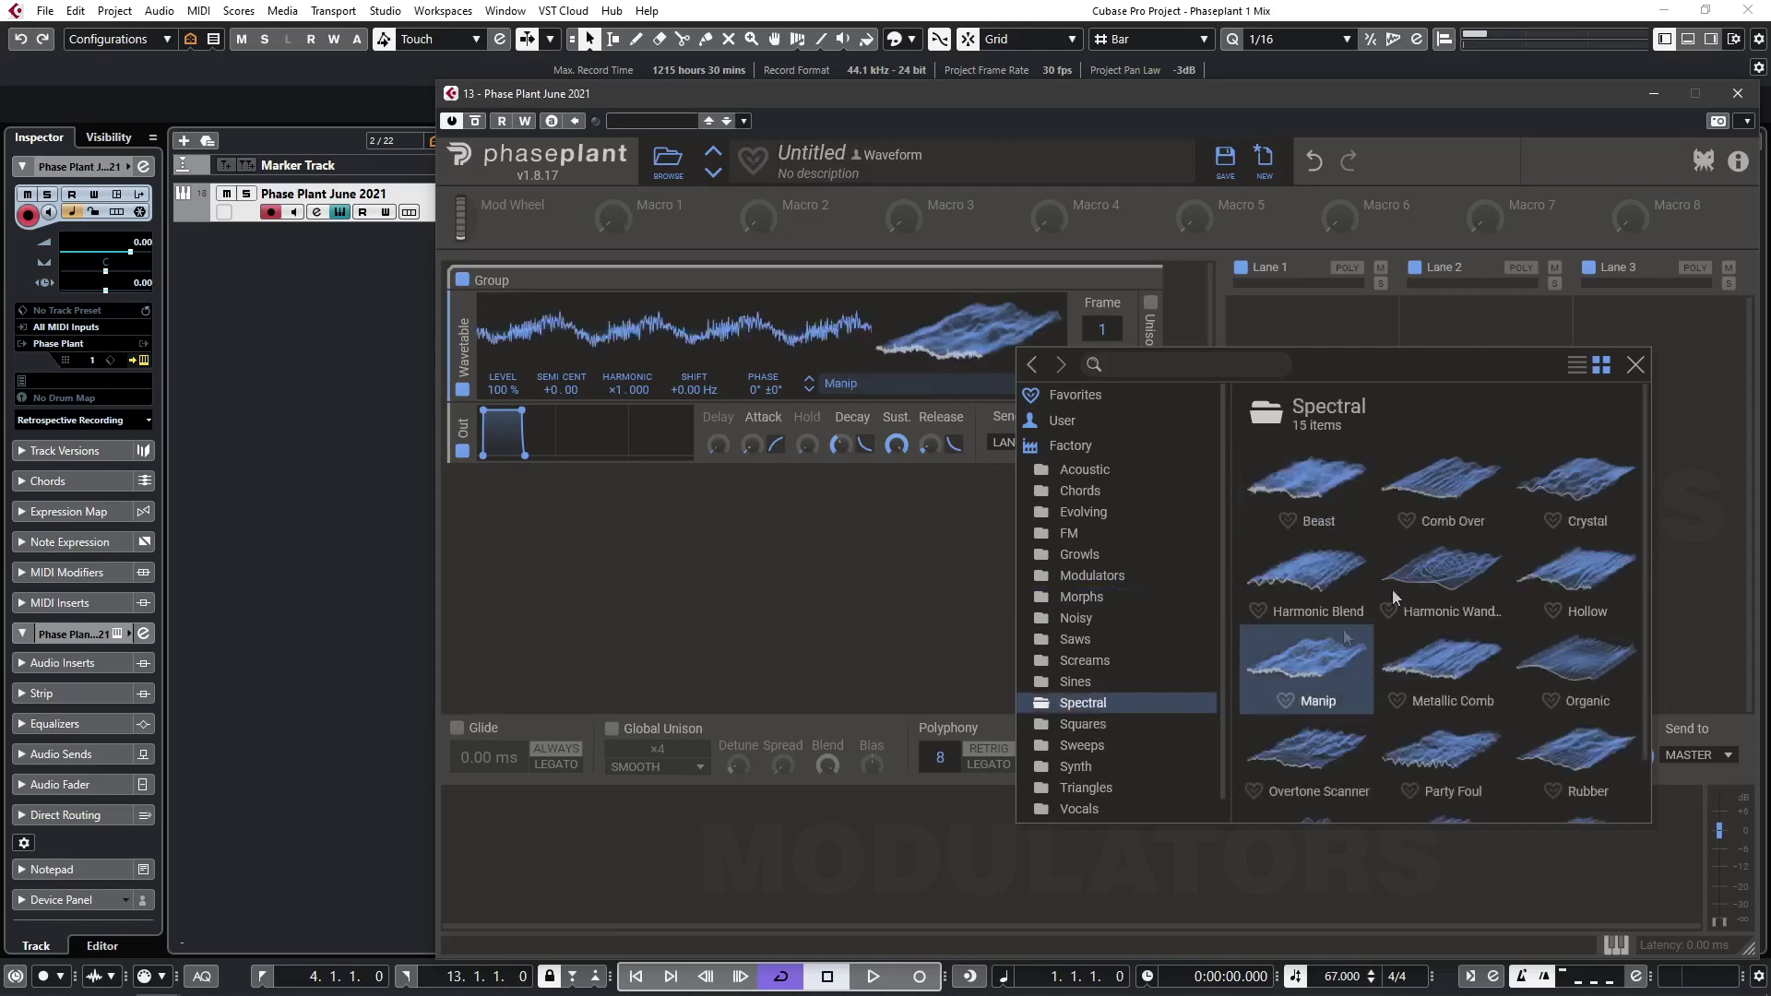
left_click(1634, 366)
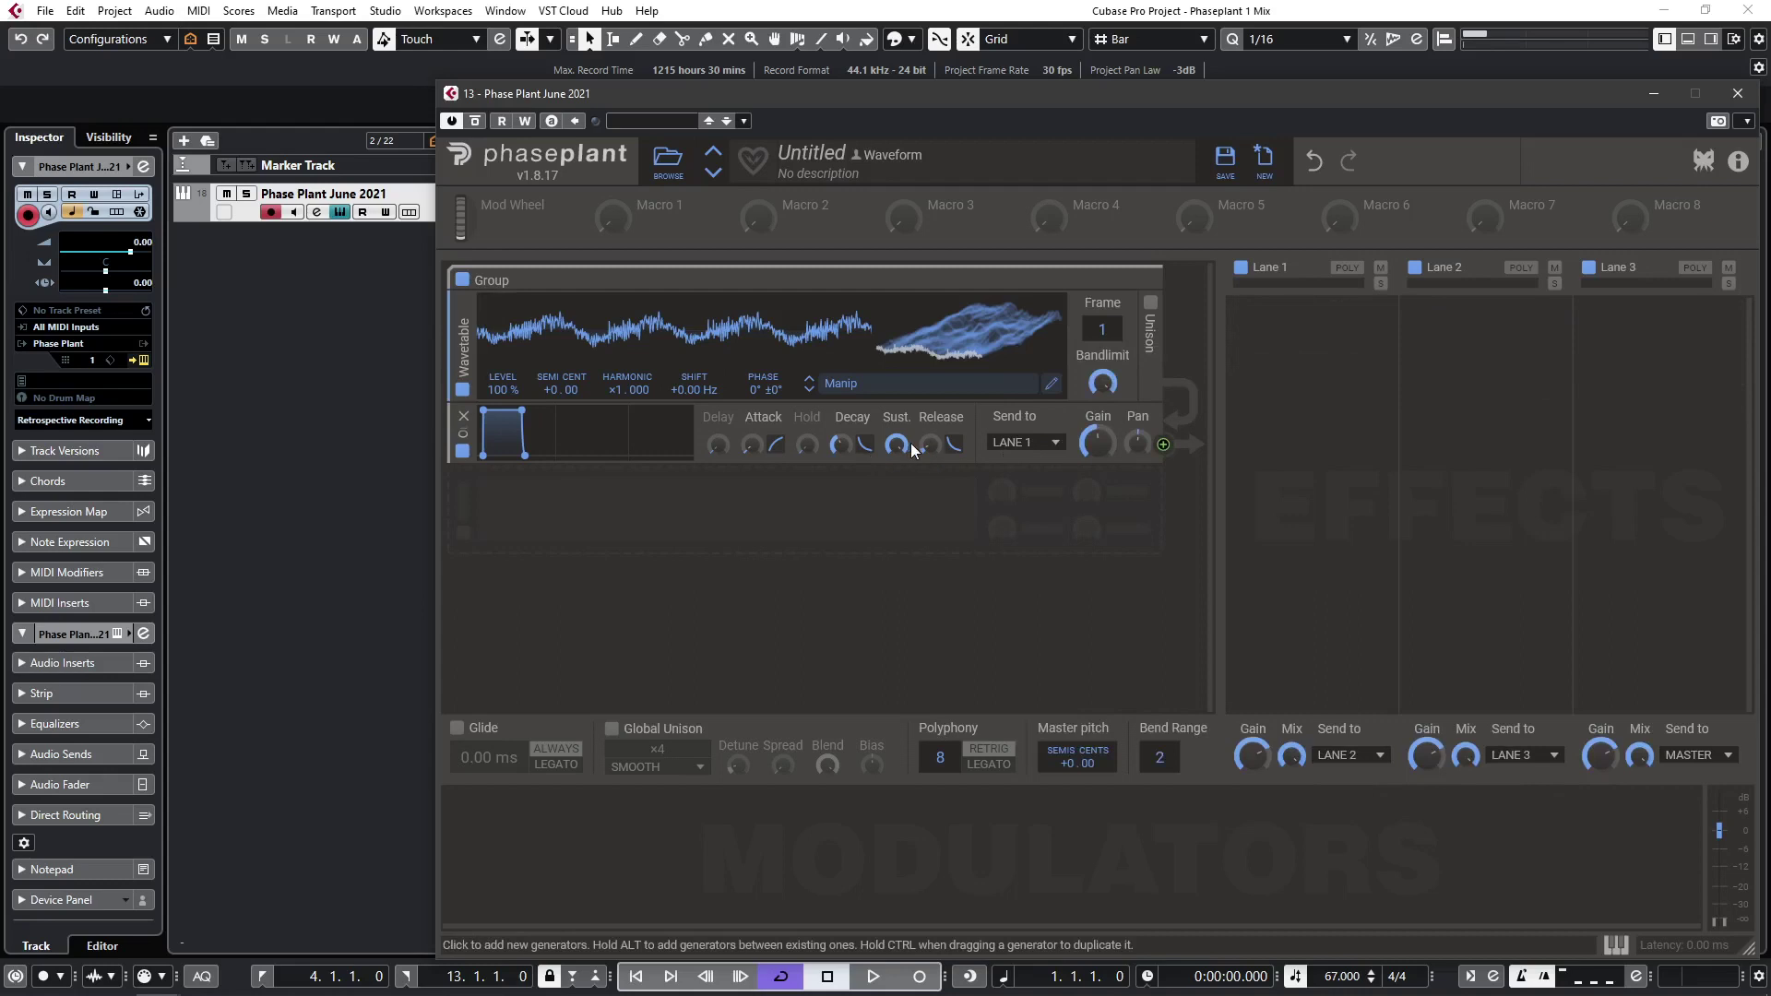
Lengthen the output release and set the wavetable's level to 70% and its frame to 99.
left_click_drag(923, 445, 923, 413)
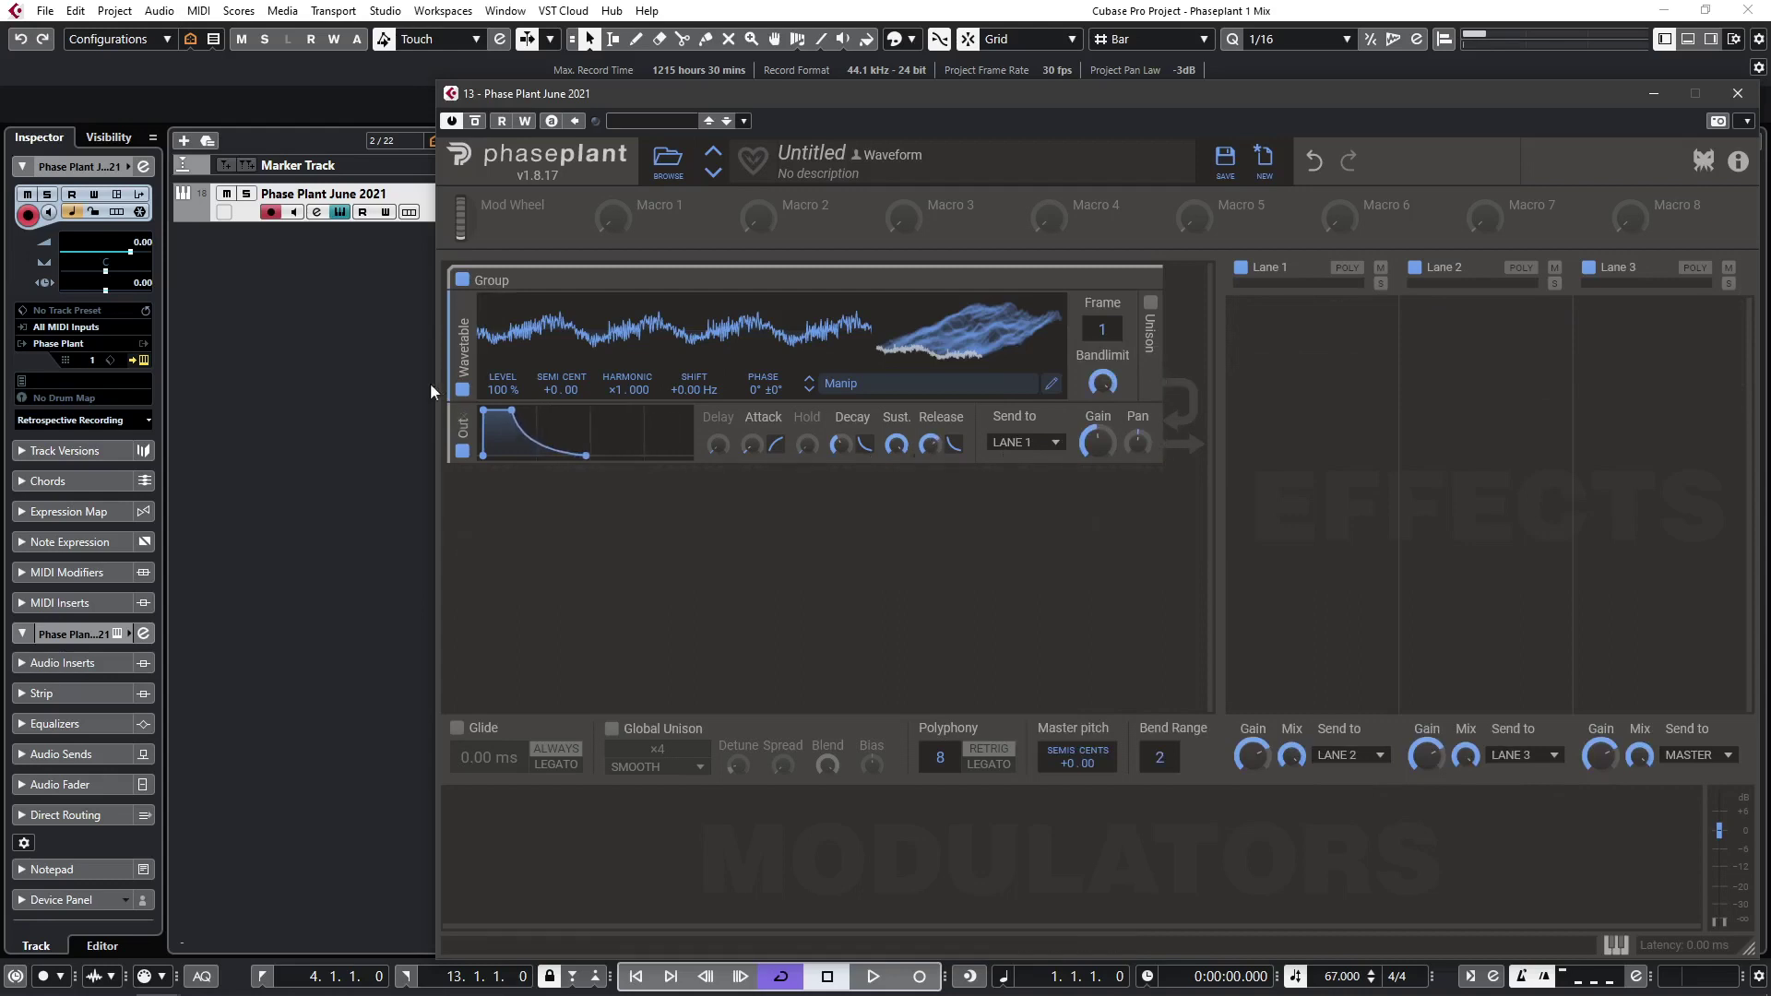
mouse_move(507, 386)
left_mouse_down()
mouse_move(506, 450)
mouse_move(507, 411)
left_mouse_up()
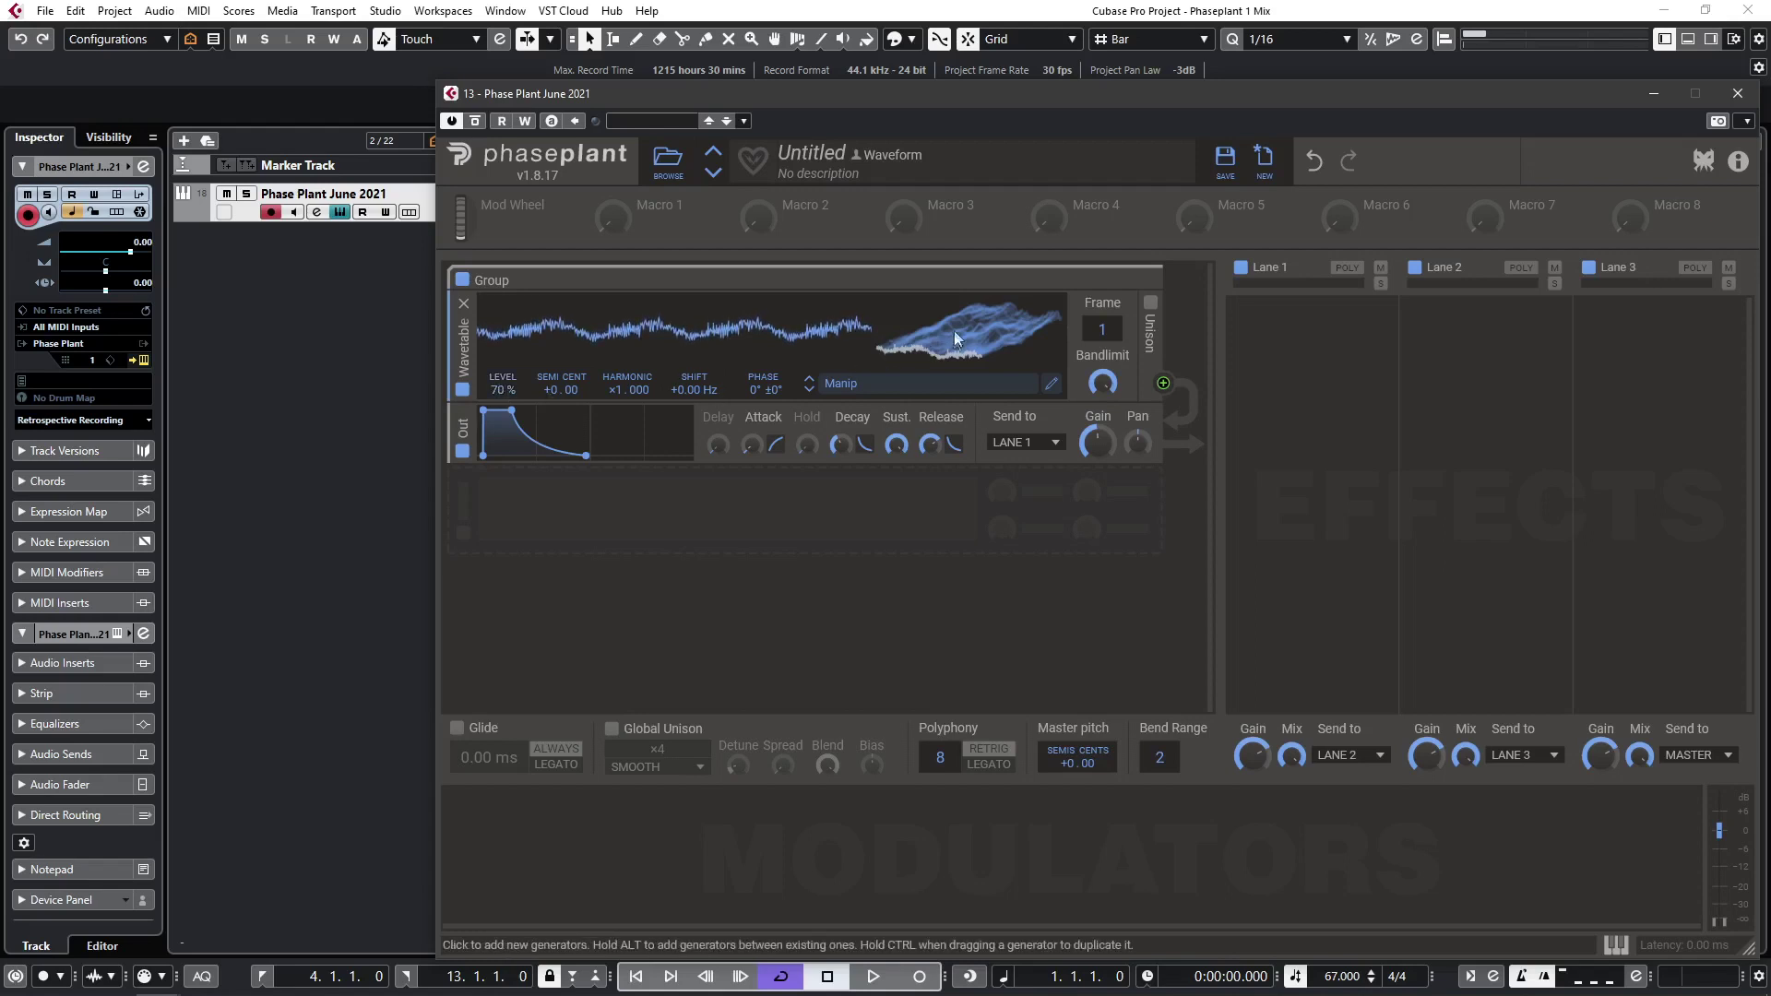
left_click_drag(1103, 330, 1103, 251)
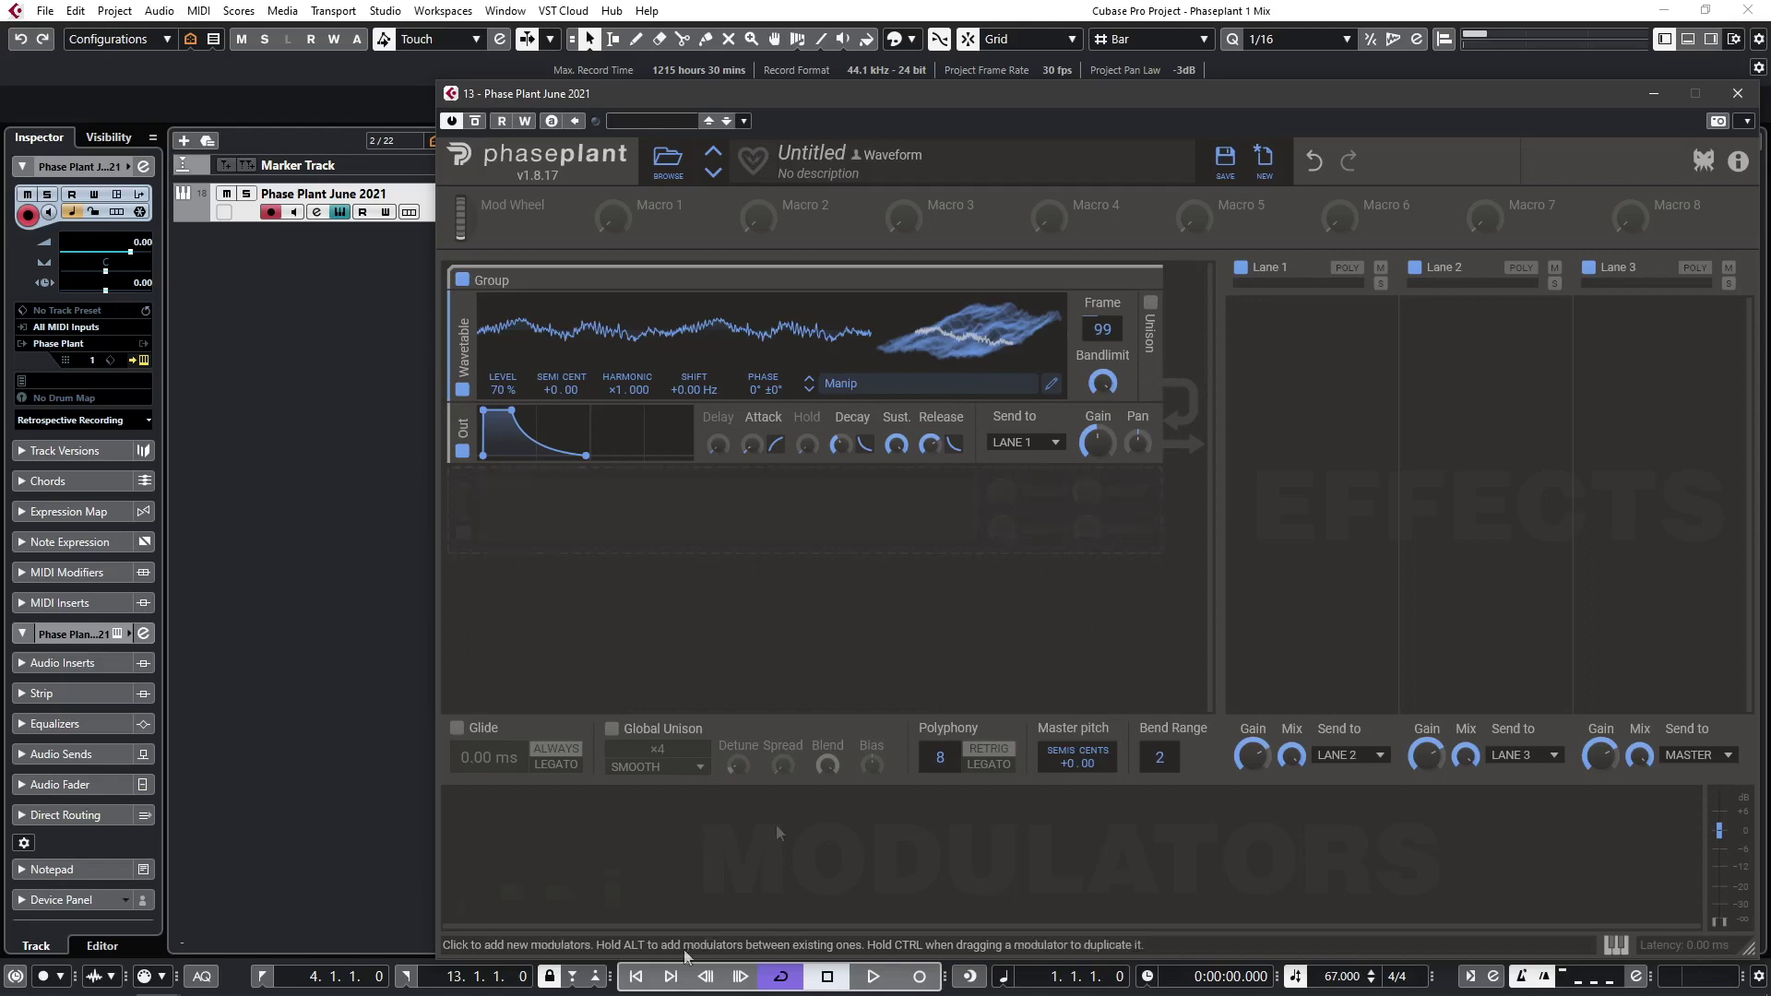
Add a sine LFO, set its rate to 5.37 Hz, and assign it to modulate the wavetable's frame.
left_click(485, 901)
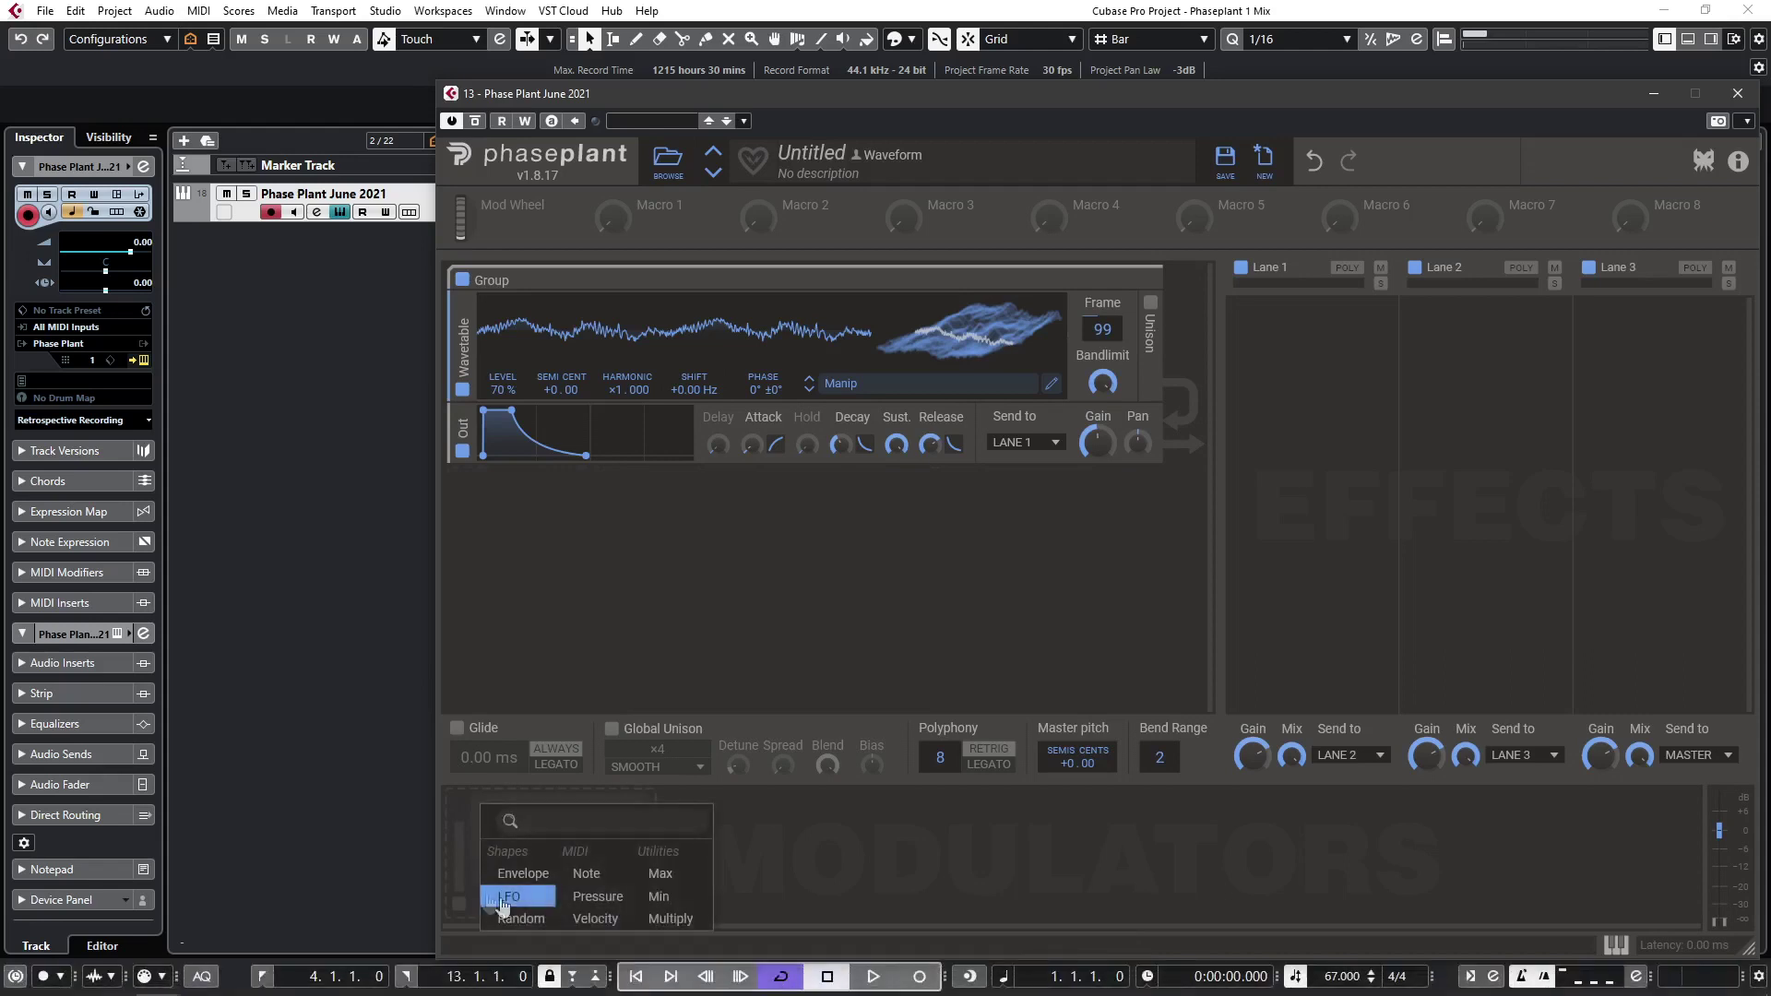
left_click(514, 900)
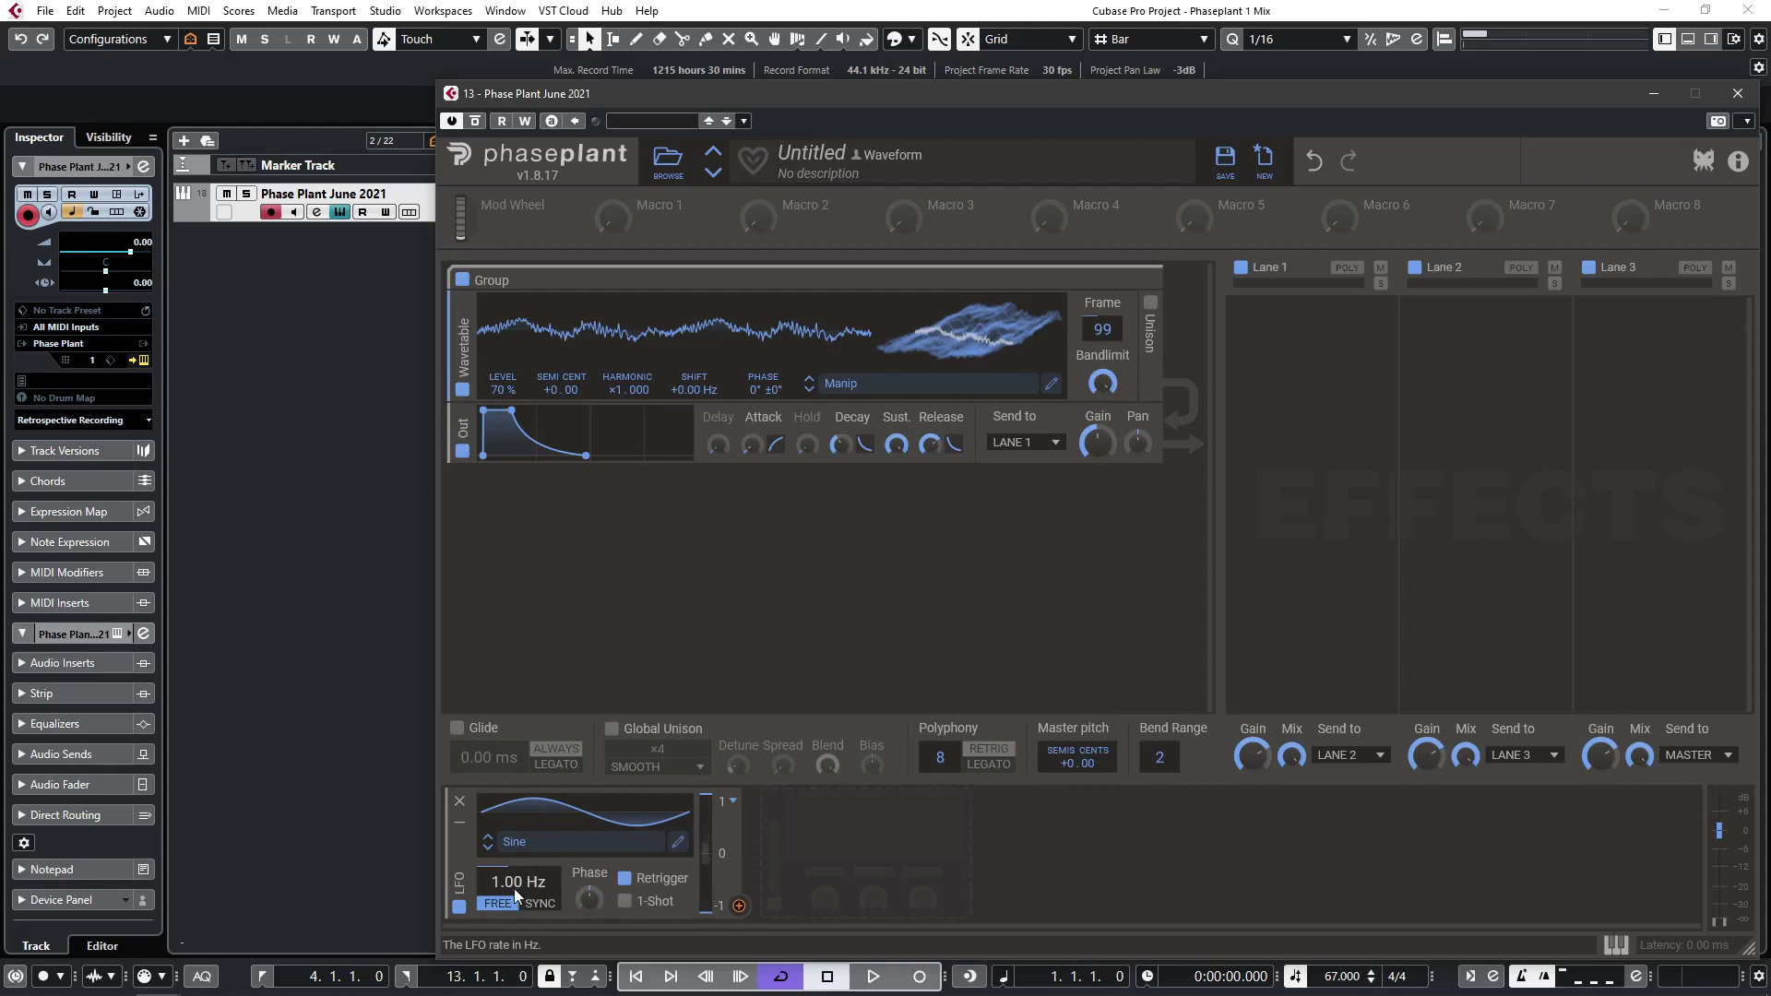
left_click_drag(513, 889, 514, 853)
left_click_drag(740, 908, 1102, 342)
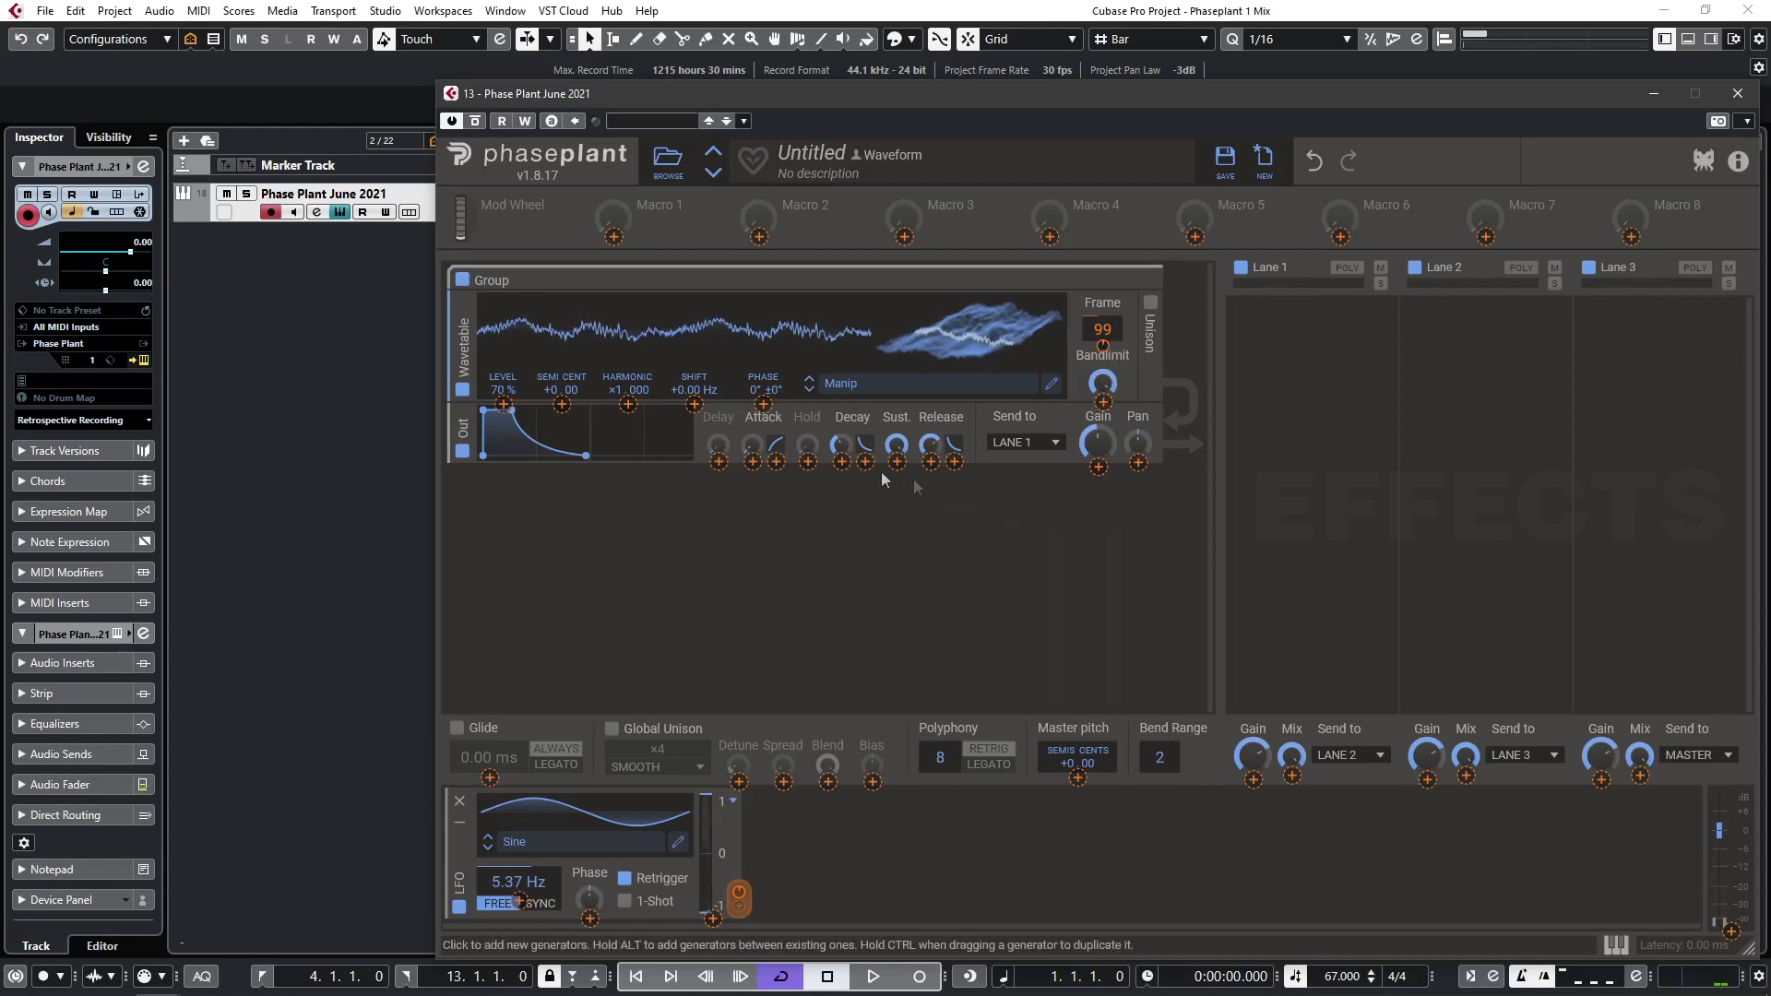
Lower the output envelope's sustain to zero and lengthen its decay.
left_click_drag(930, 450, 897, 590)
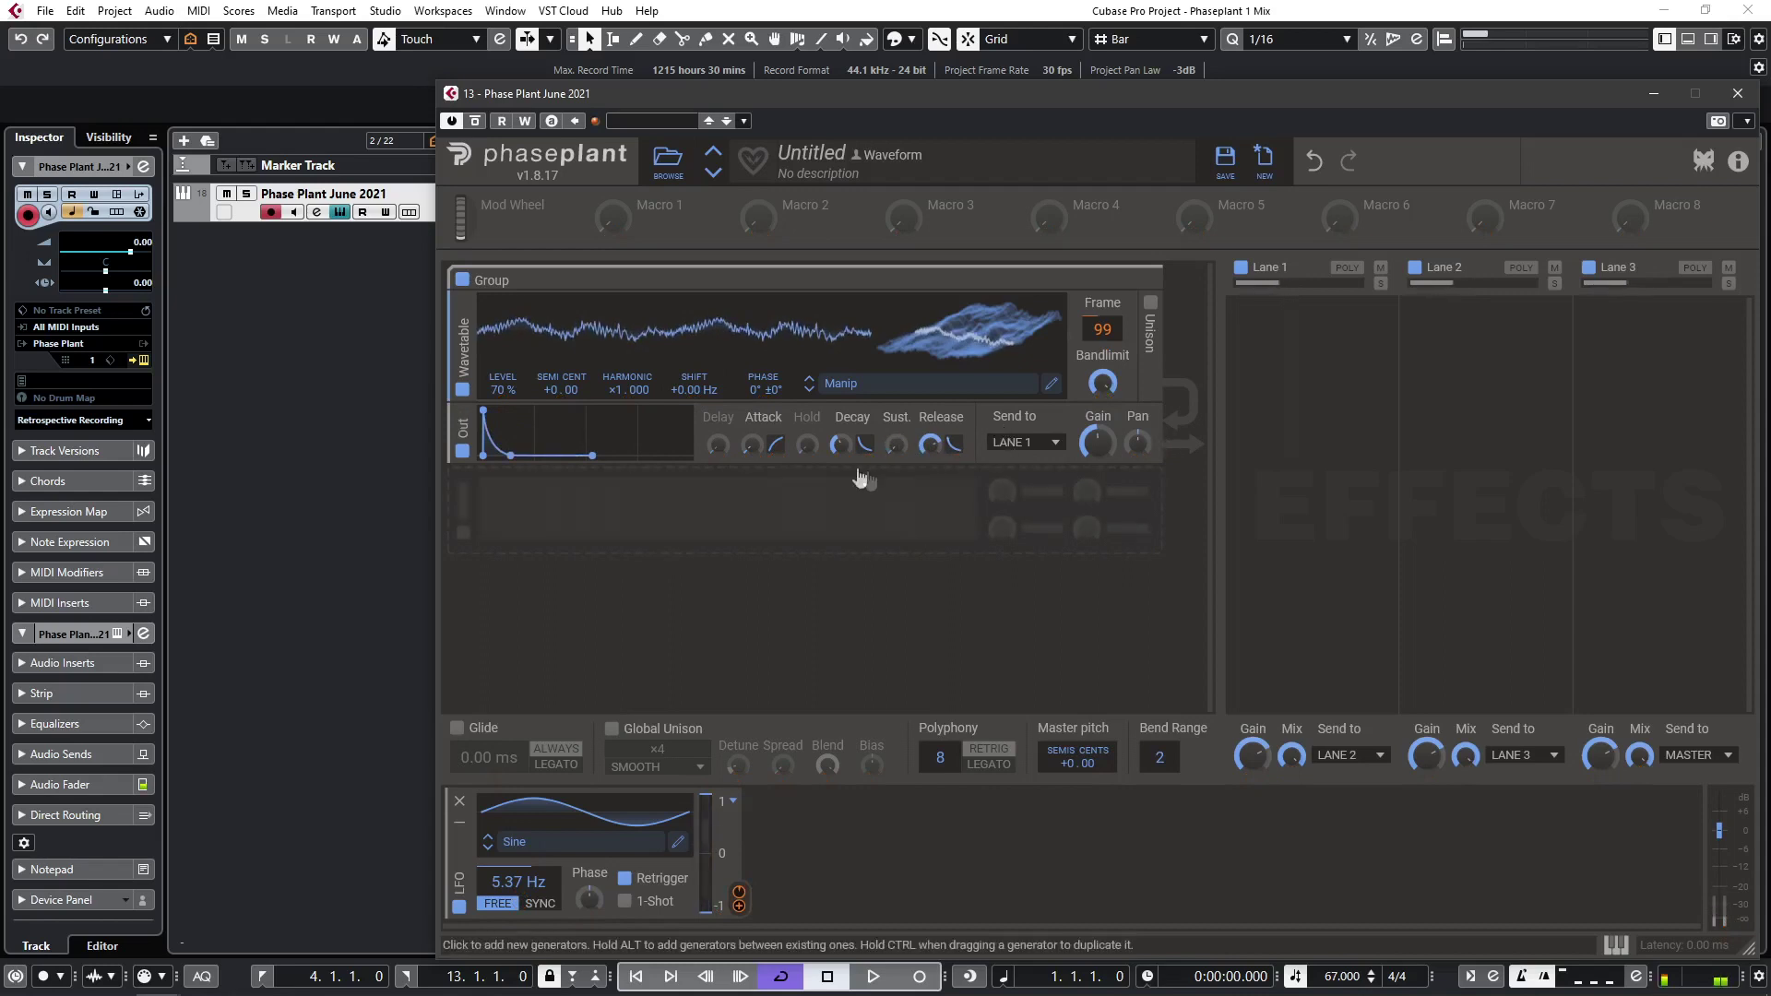
left_click_drag(843, 446, 842, 400)
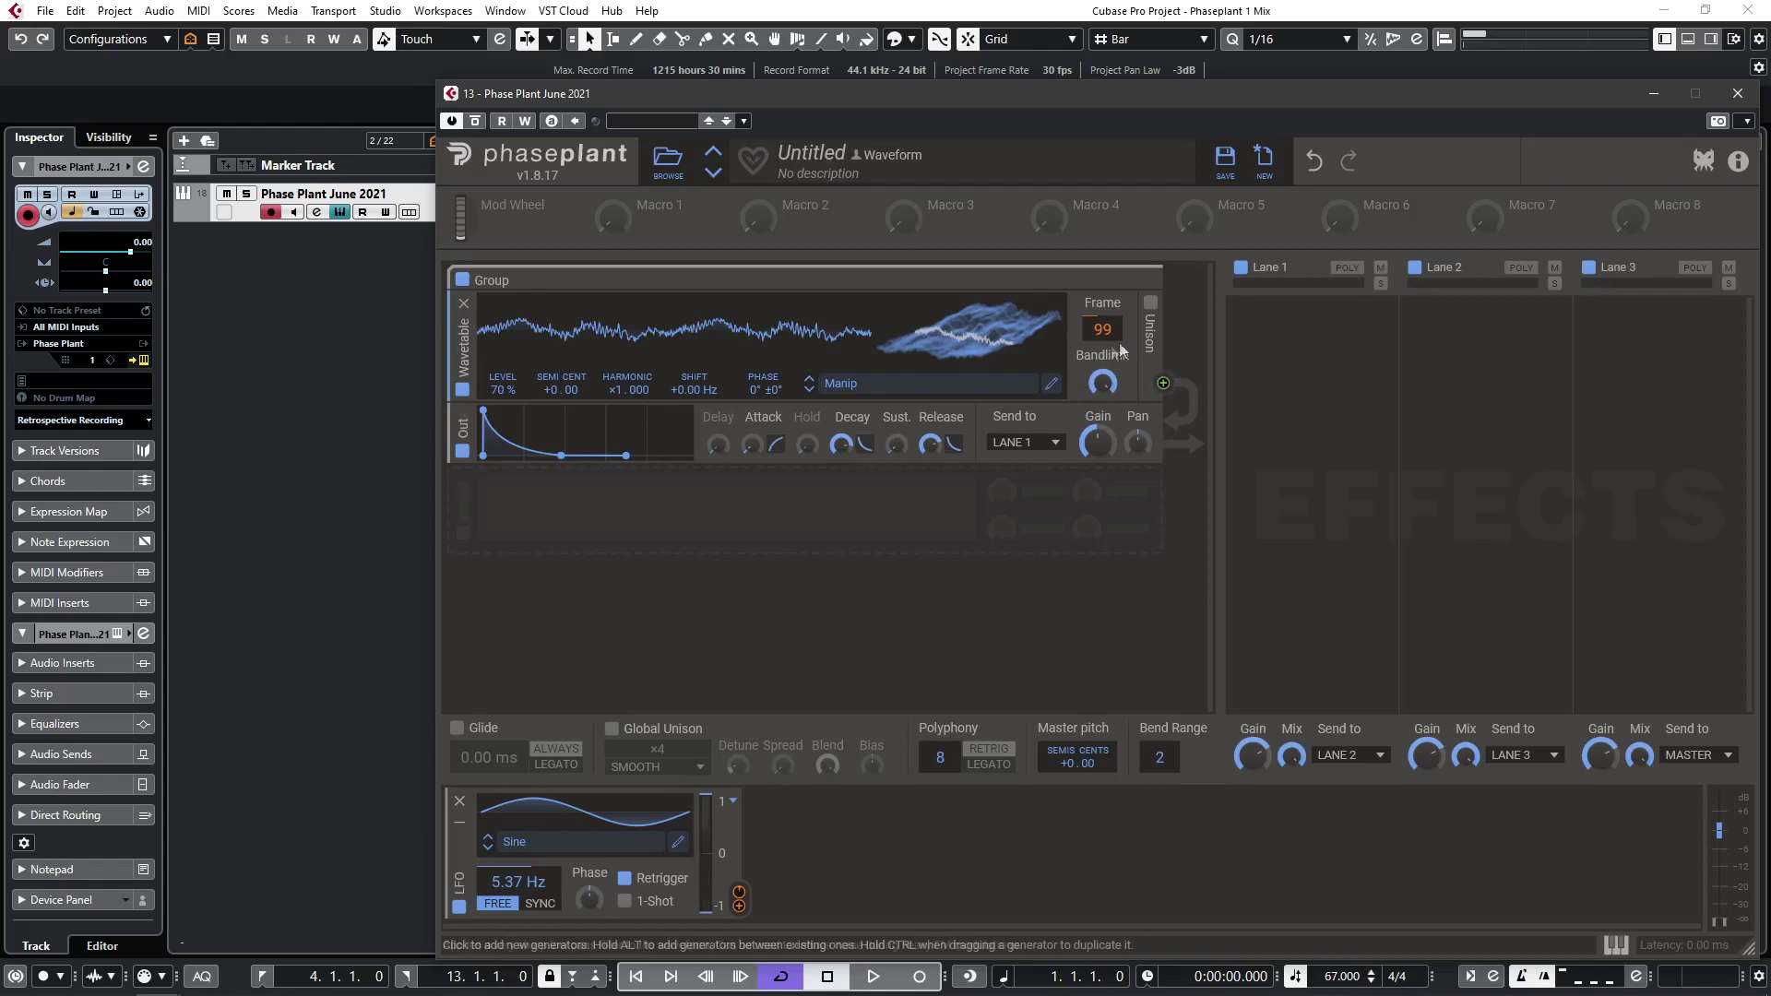
Enable unison on the wavetable in Harmonics mode with 6 voices and raise its spread.
left_click(1148, 305)
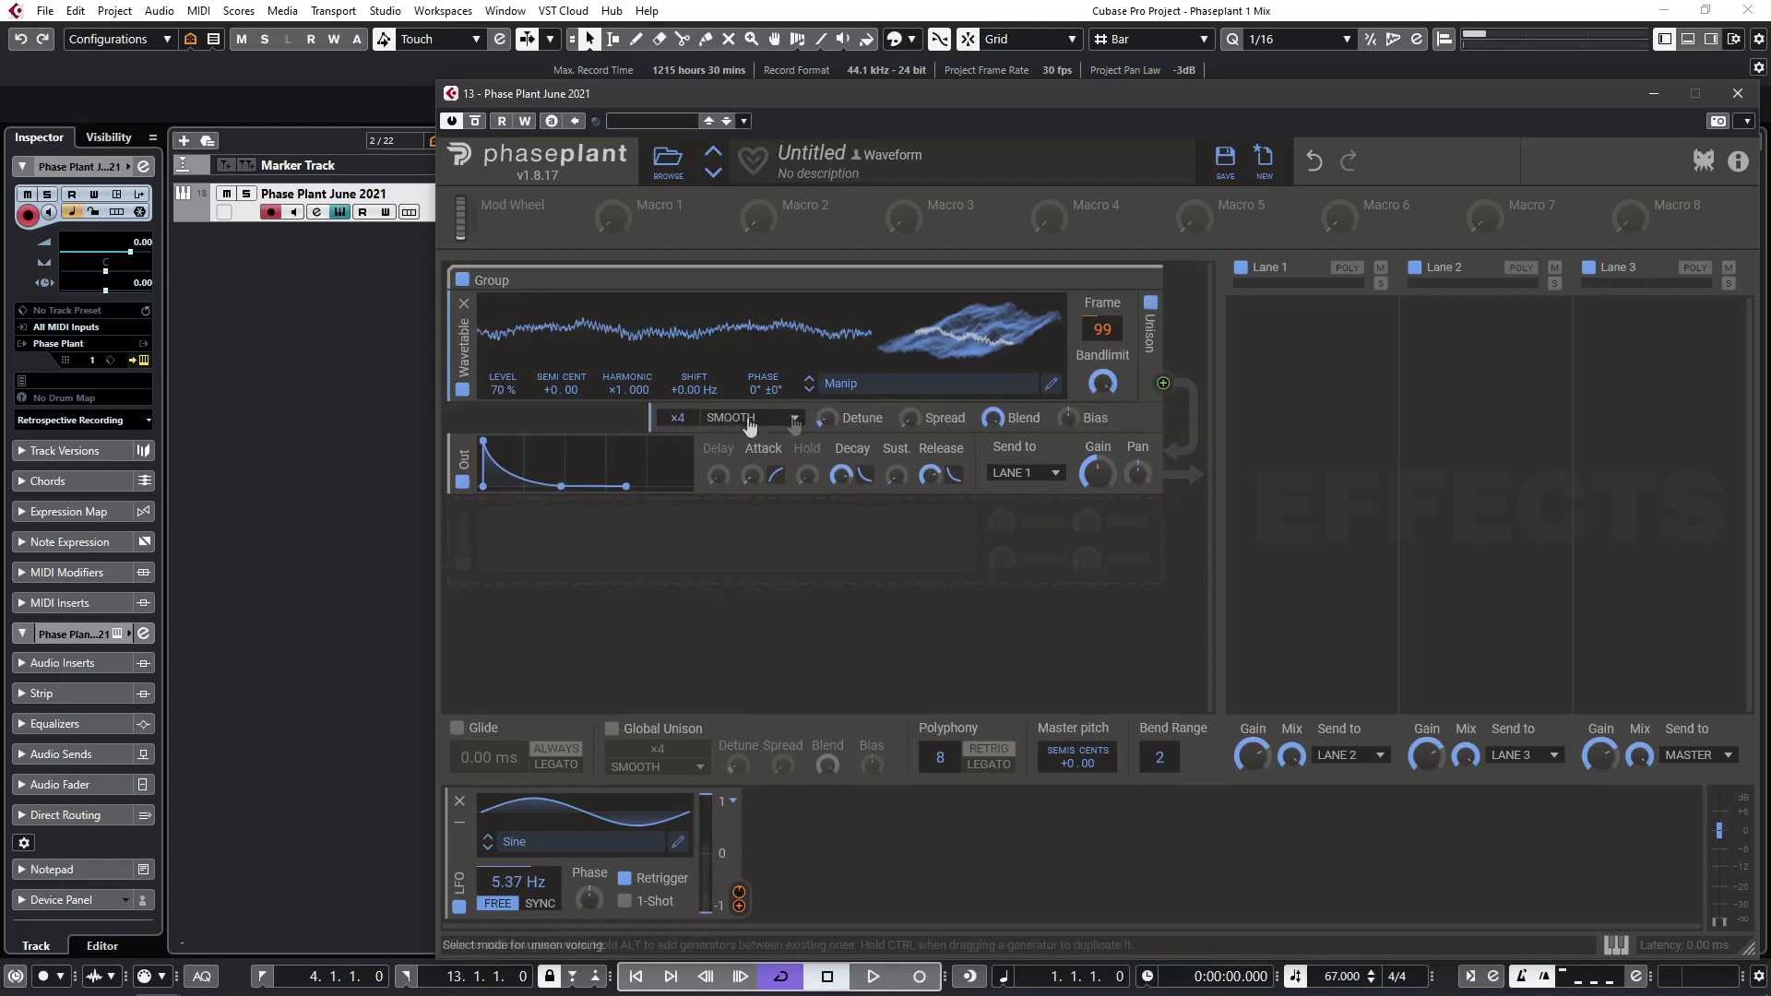
left_click(720, 416)
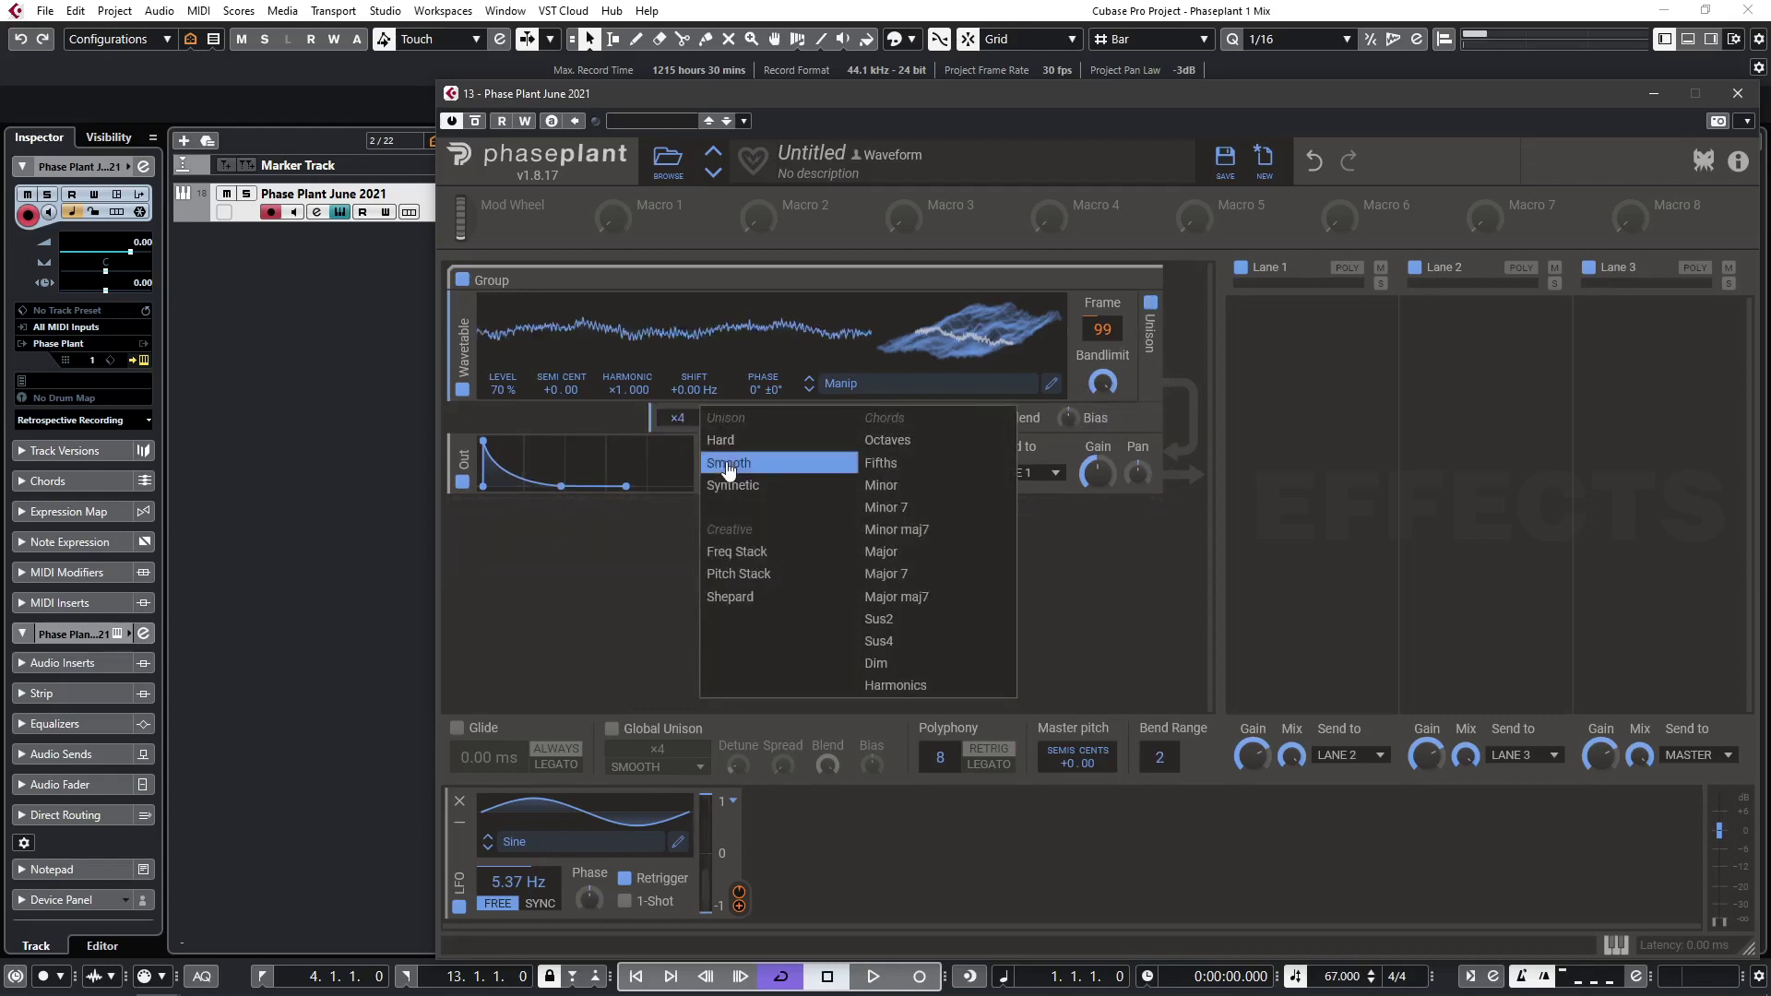
left_click(914, 688)
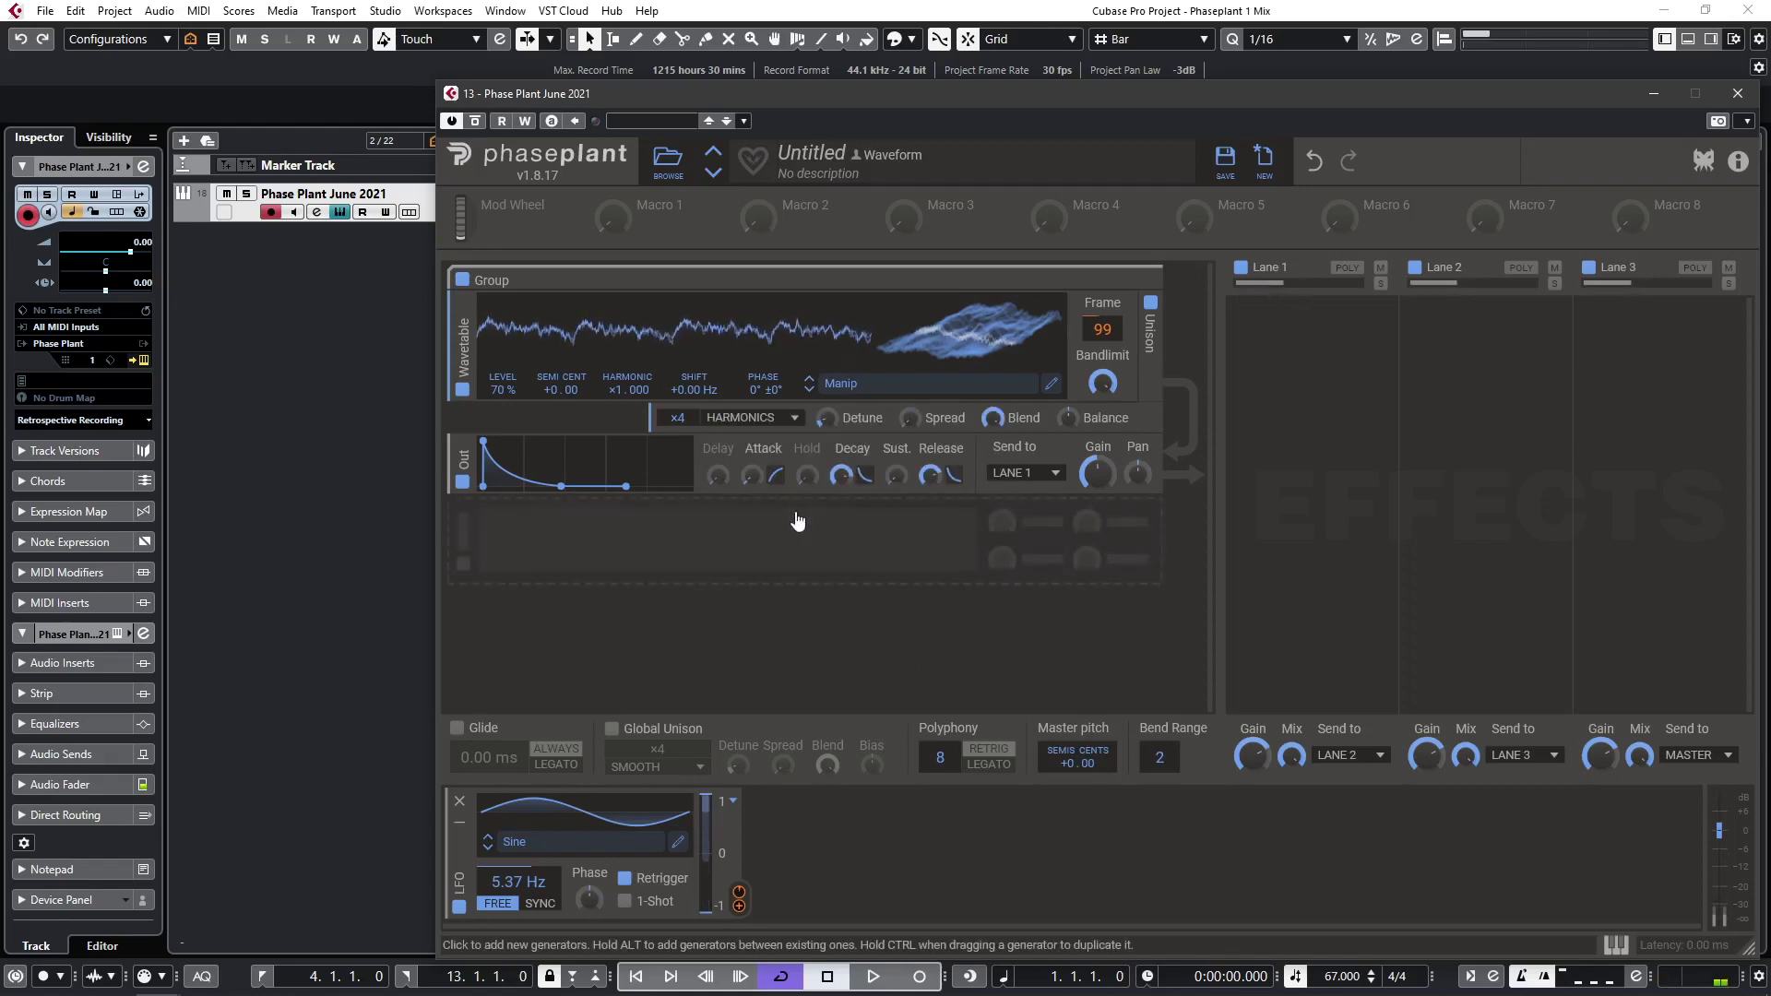
left_click_drag(677, 419, 677, 410)
left_click_drag(678, 418, 678, 407)
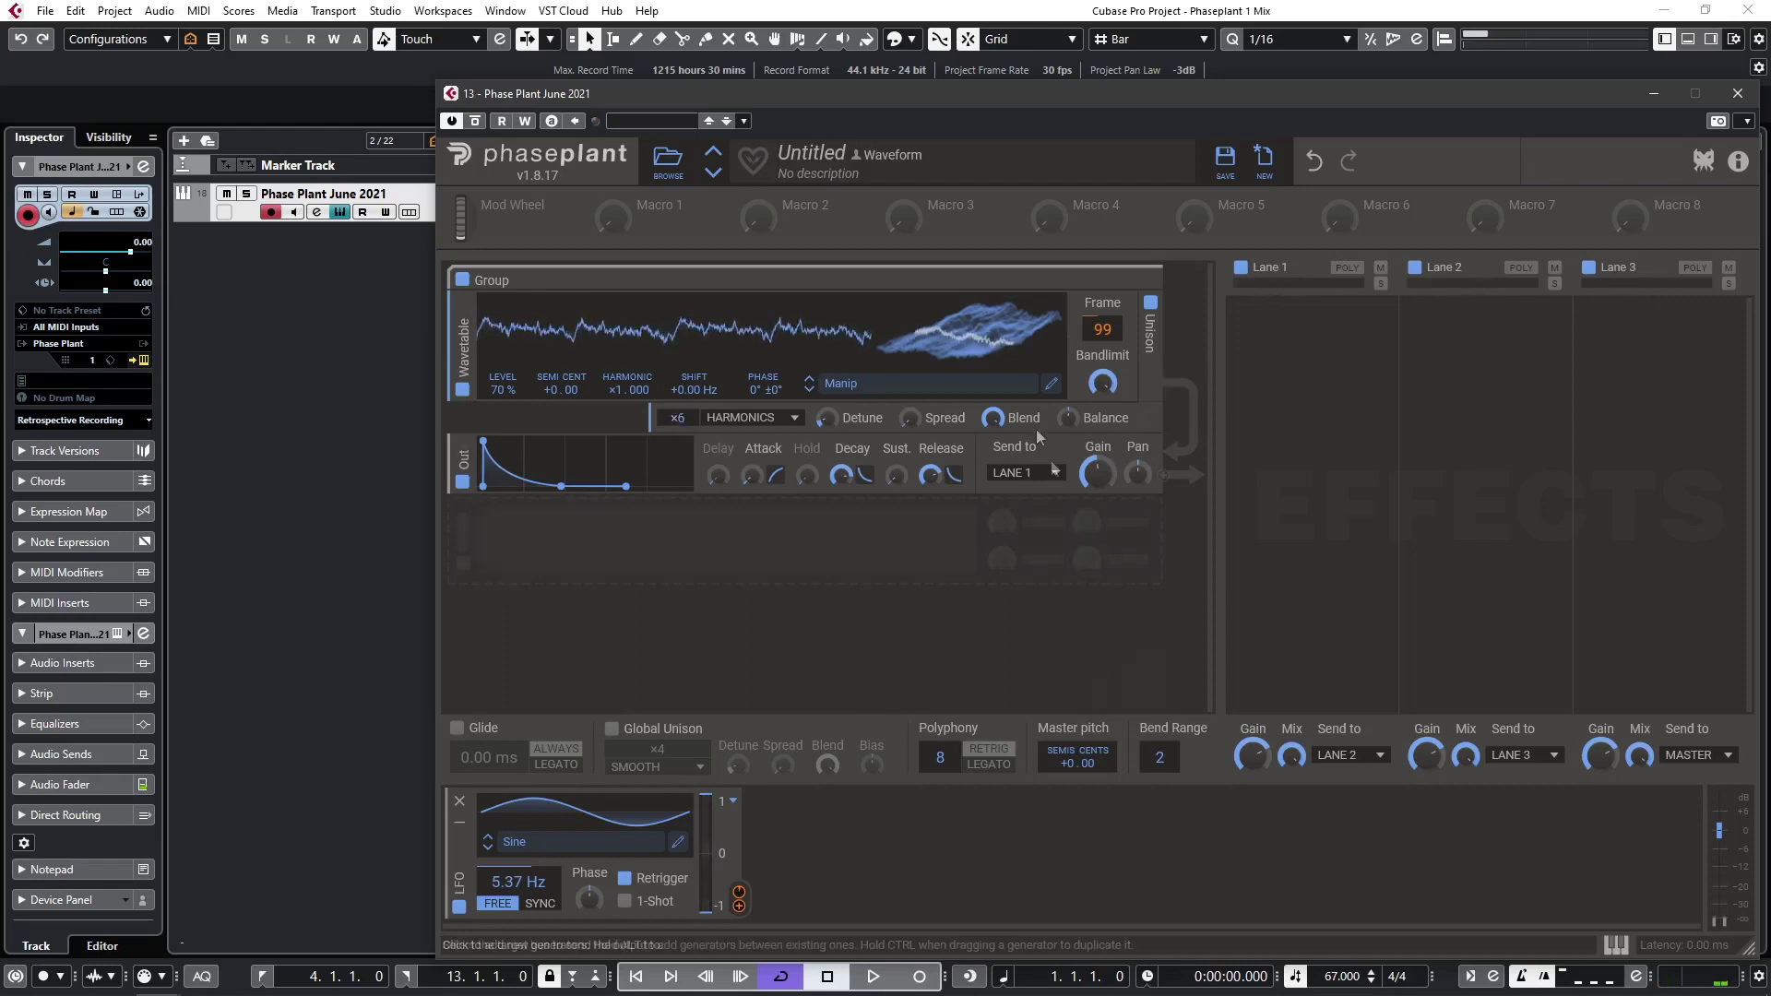
left_click_drag(900, 419, 901, 427)
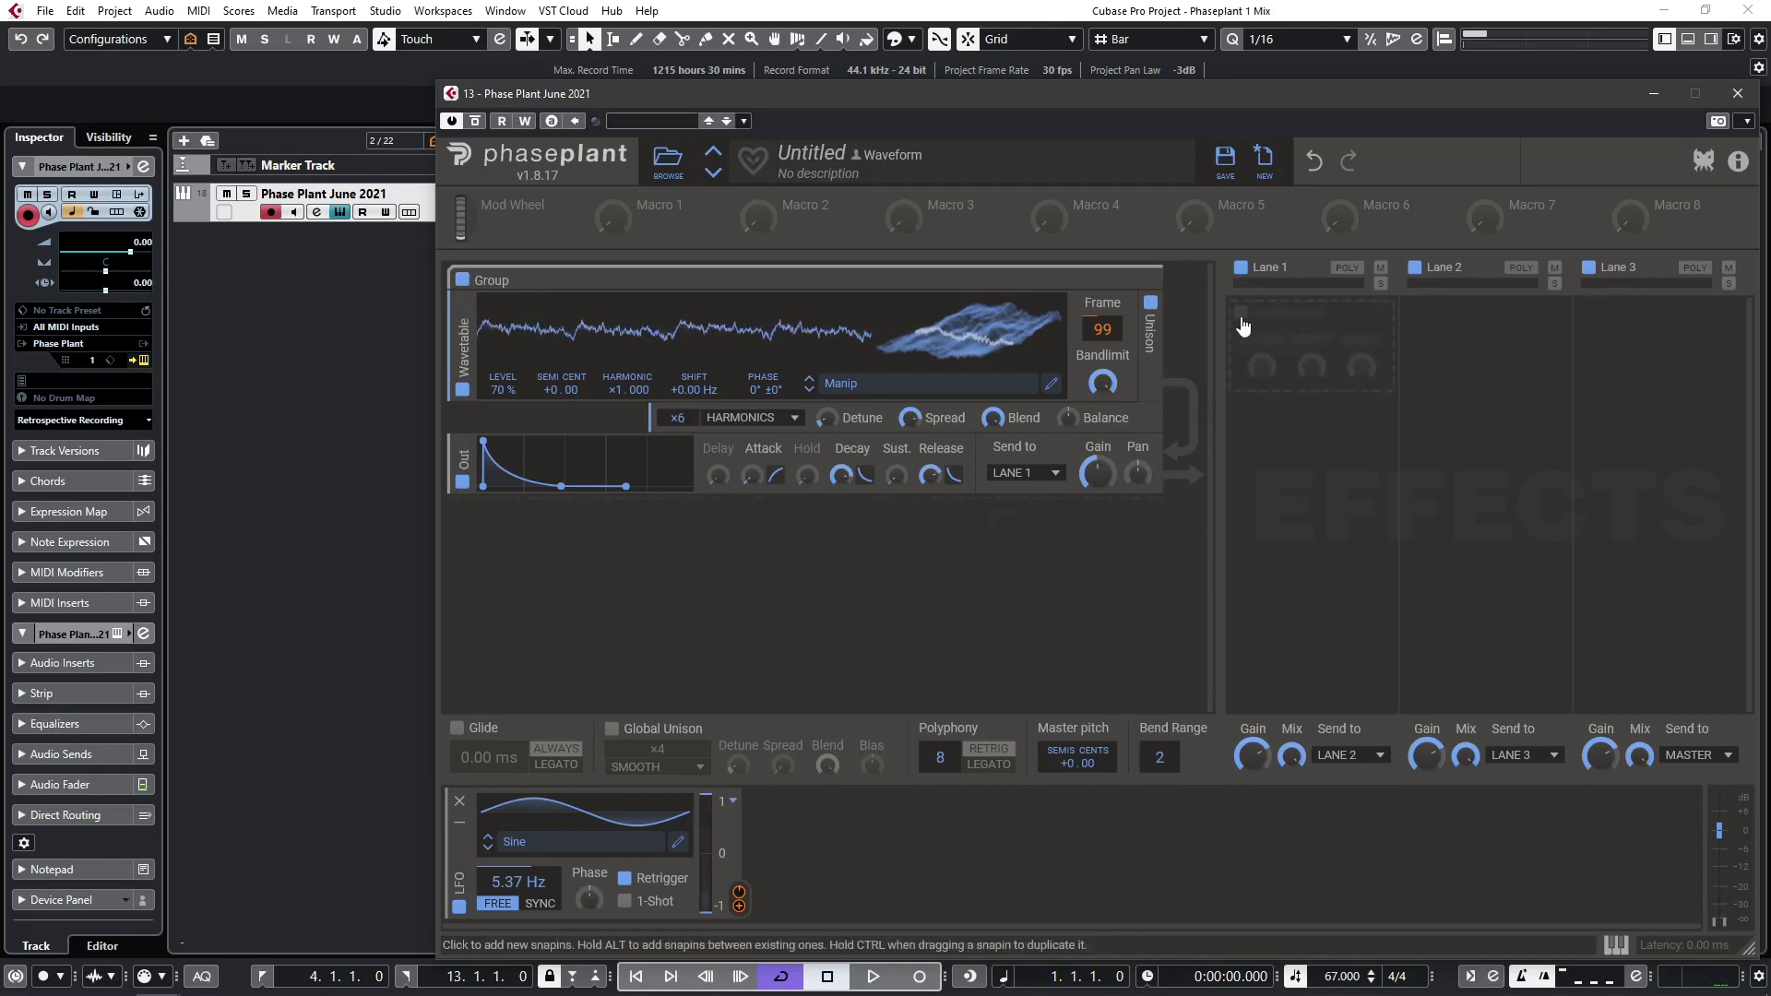
Add a Delay to Lane 1 with a 406 ms time, raised feedback, ping-pong on and a lower mix.
left_click(1242, 317)
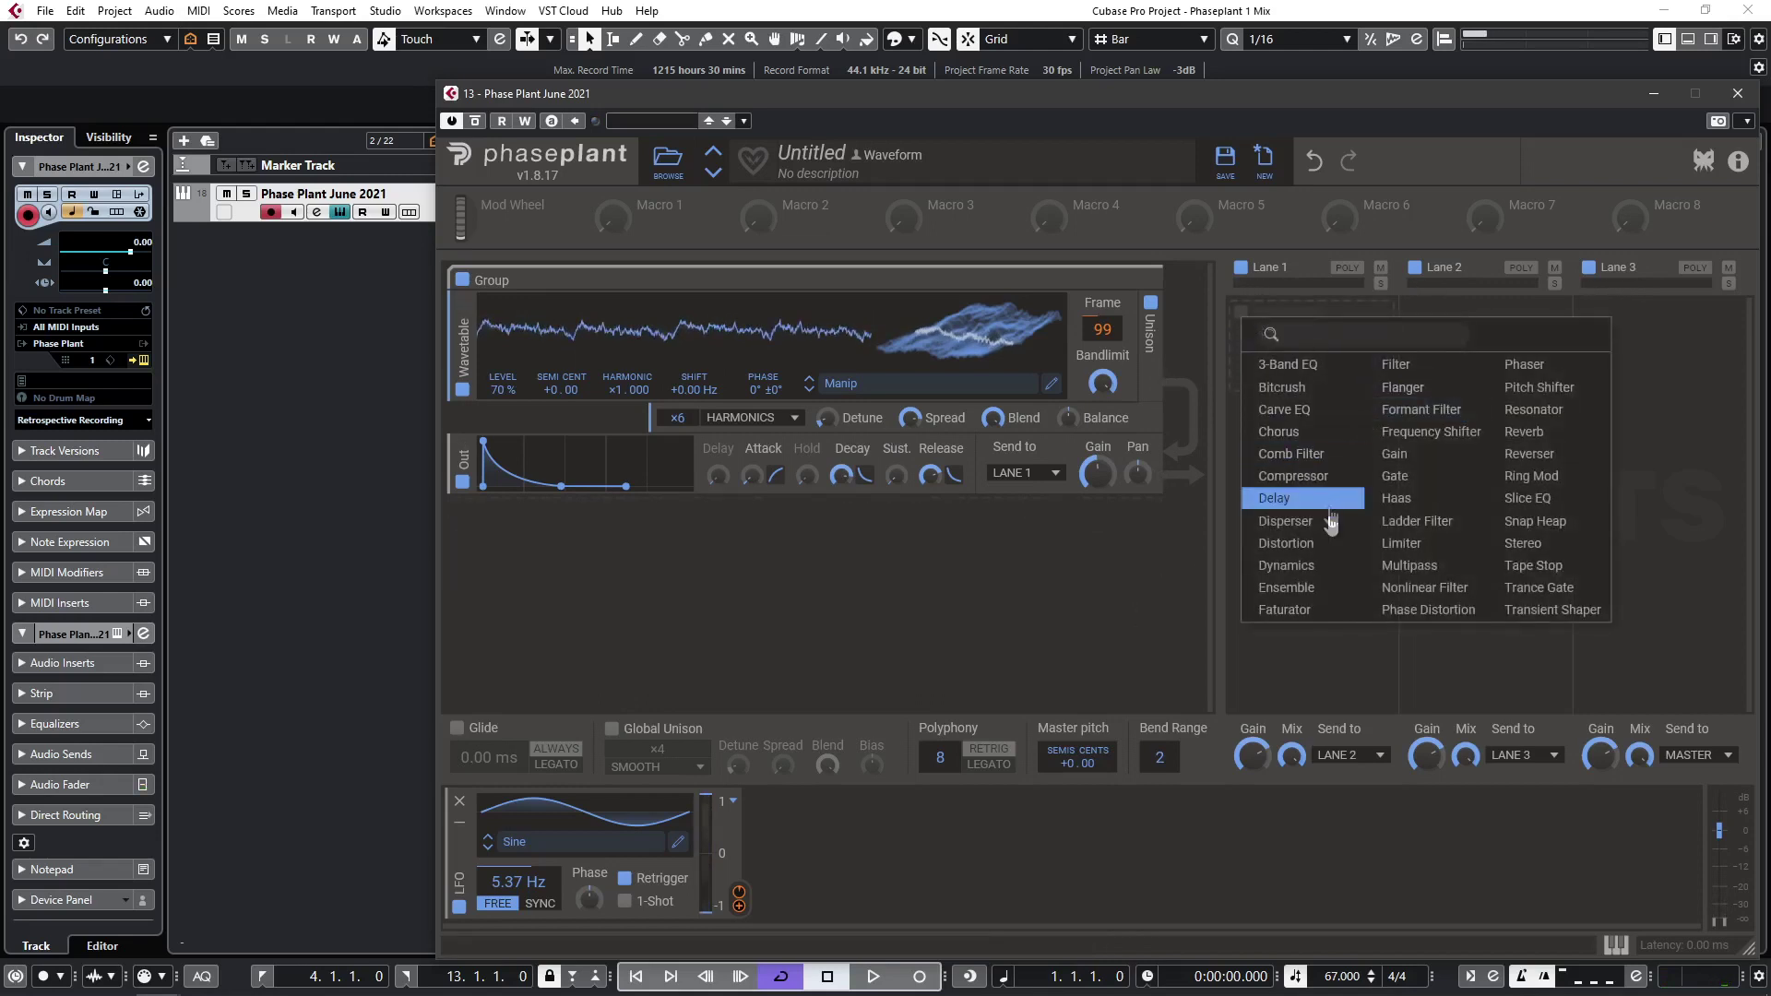
left_click(1294, 503)
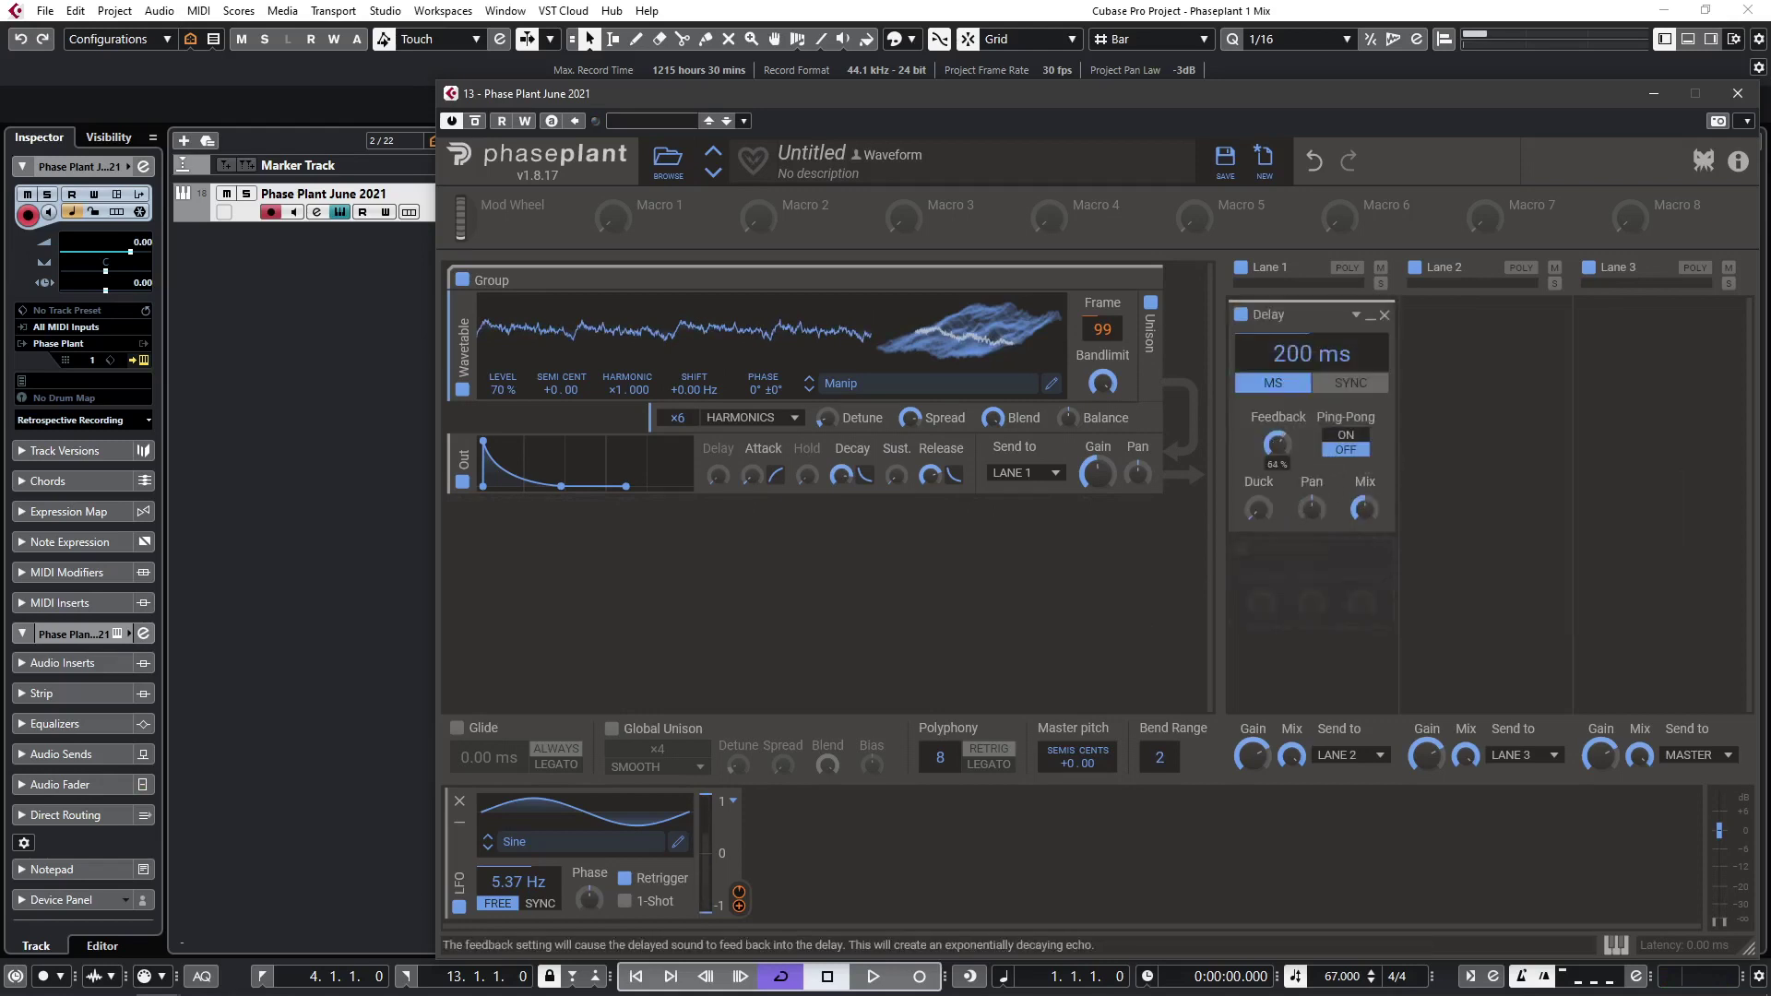
left_click_drag(1312, 355, 1312, 314)
left_click(1348, 436)
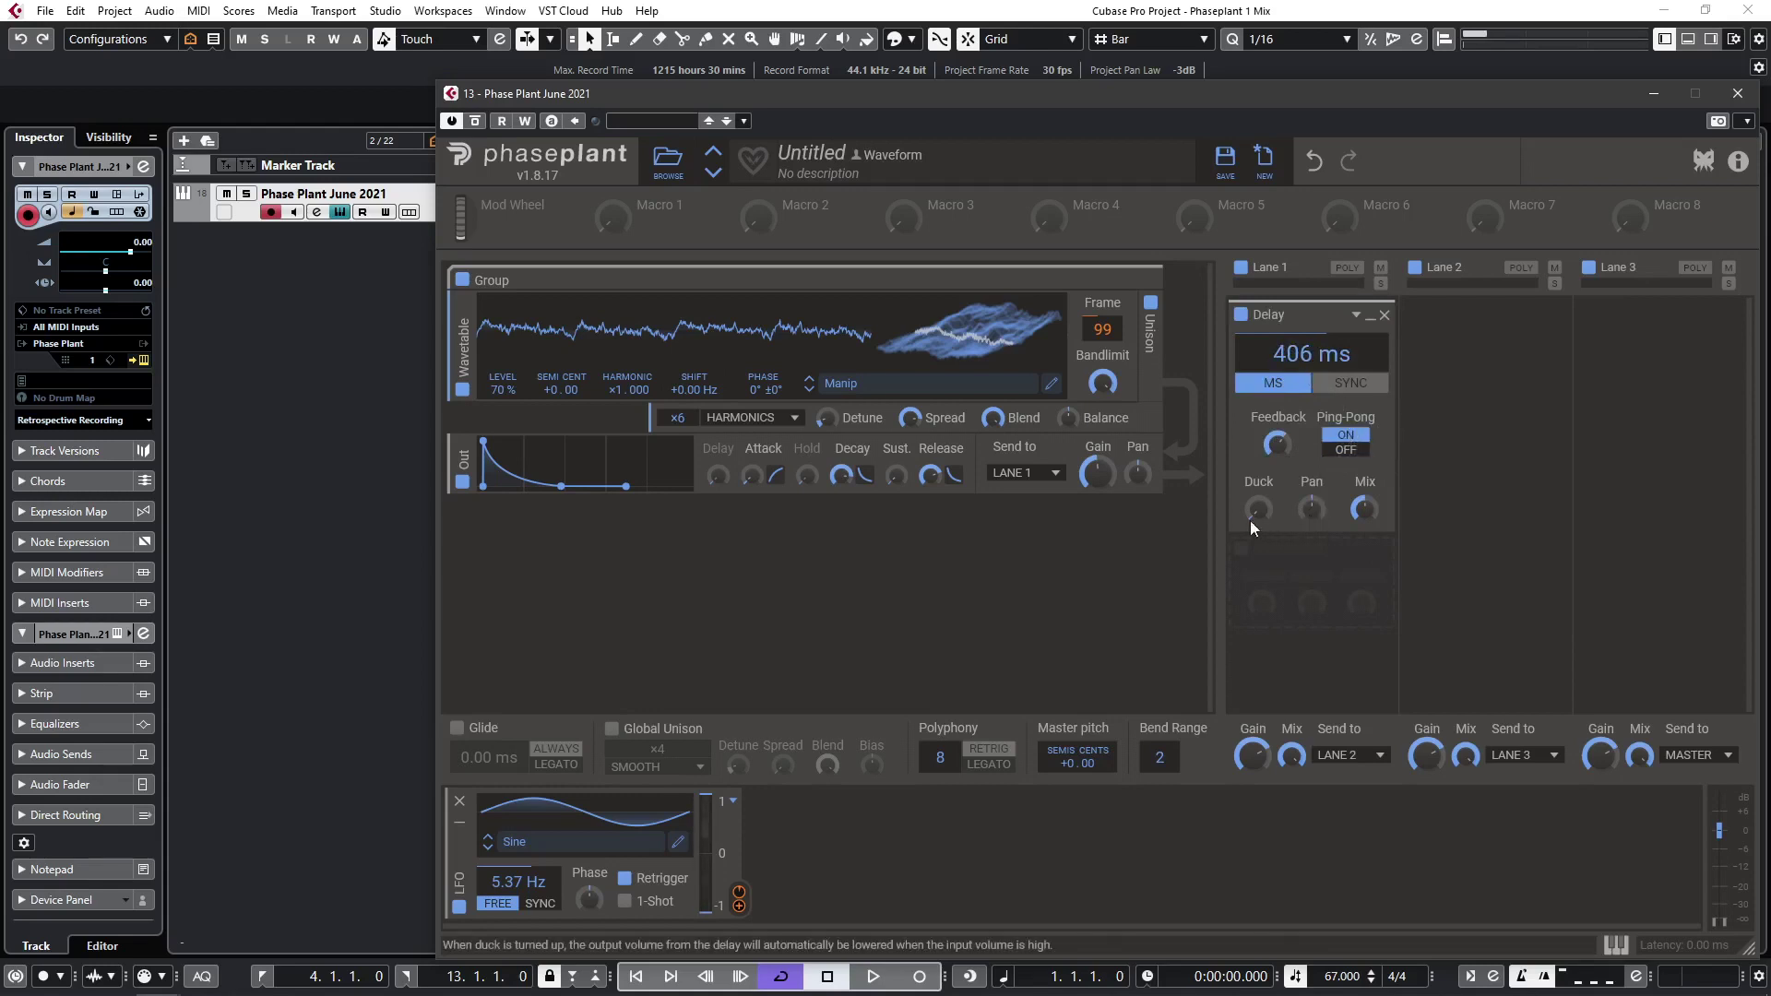
left_click_drag(1369, 513, 1369, 519)
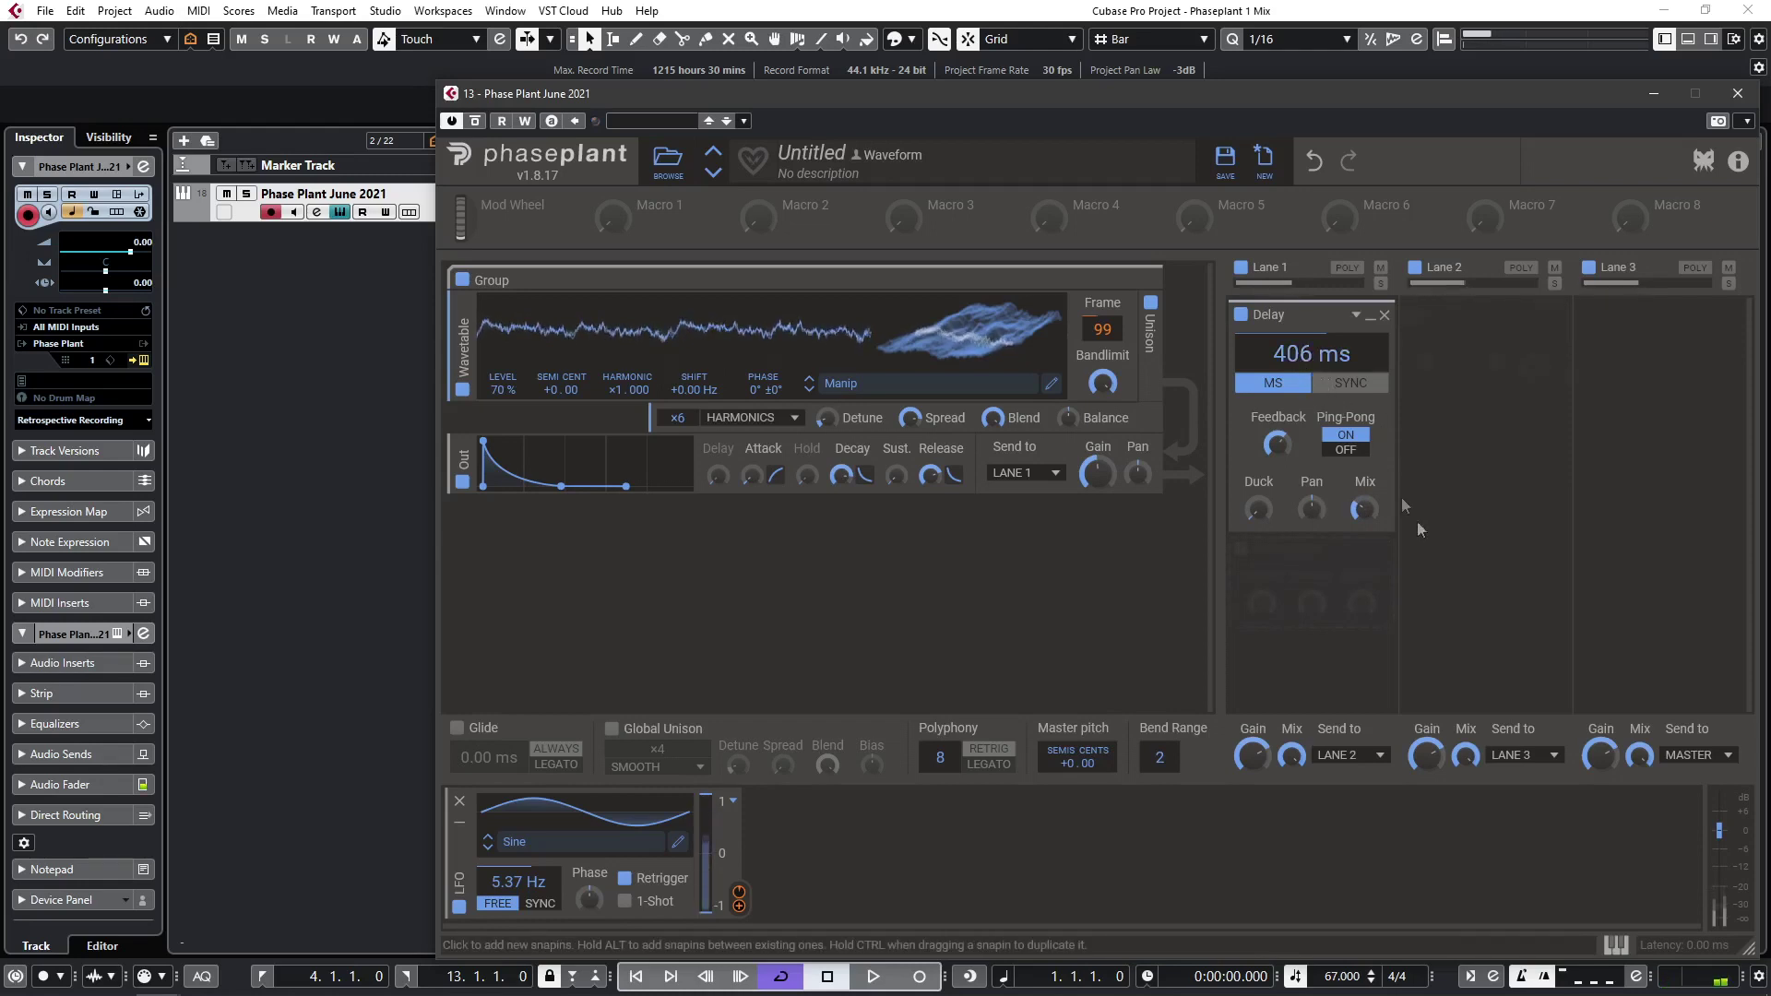
Add a Reverb, move it to Lane 2, and adjust its mix and decay.
left_click(1237, 552)
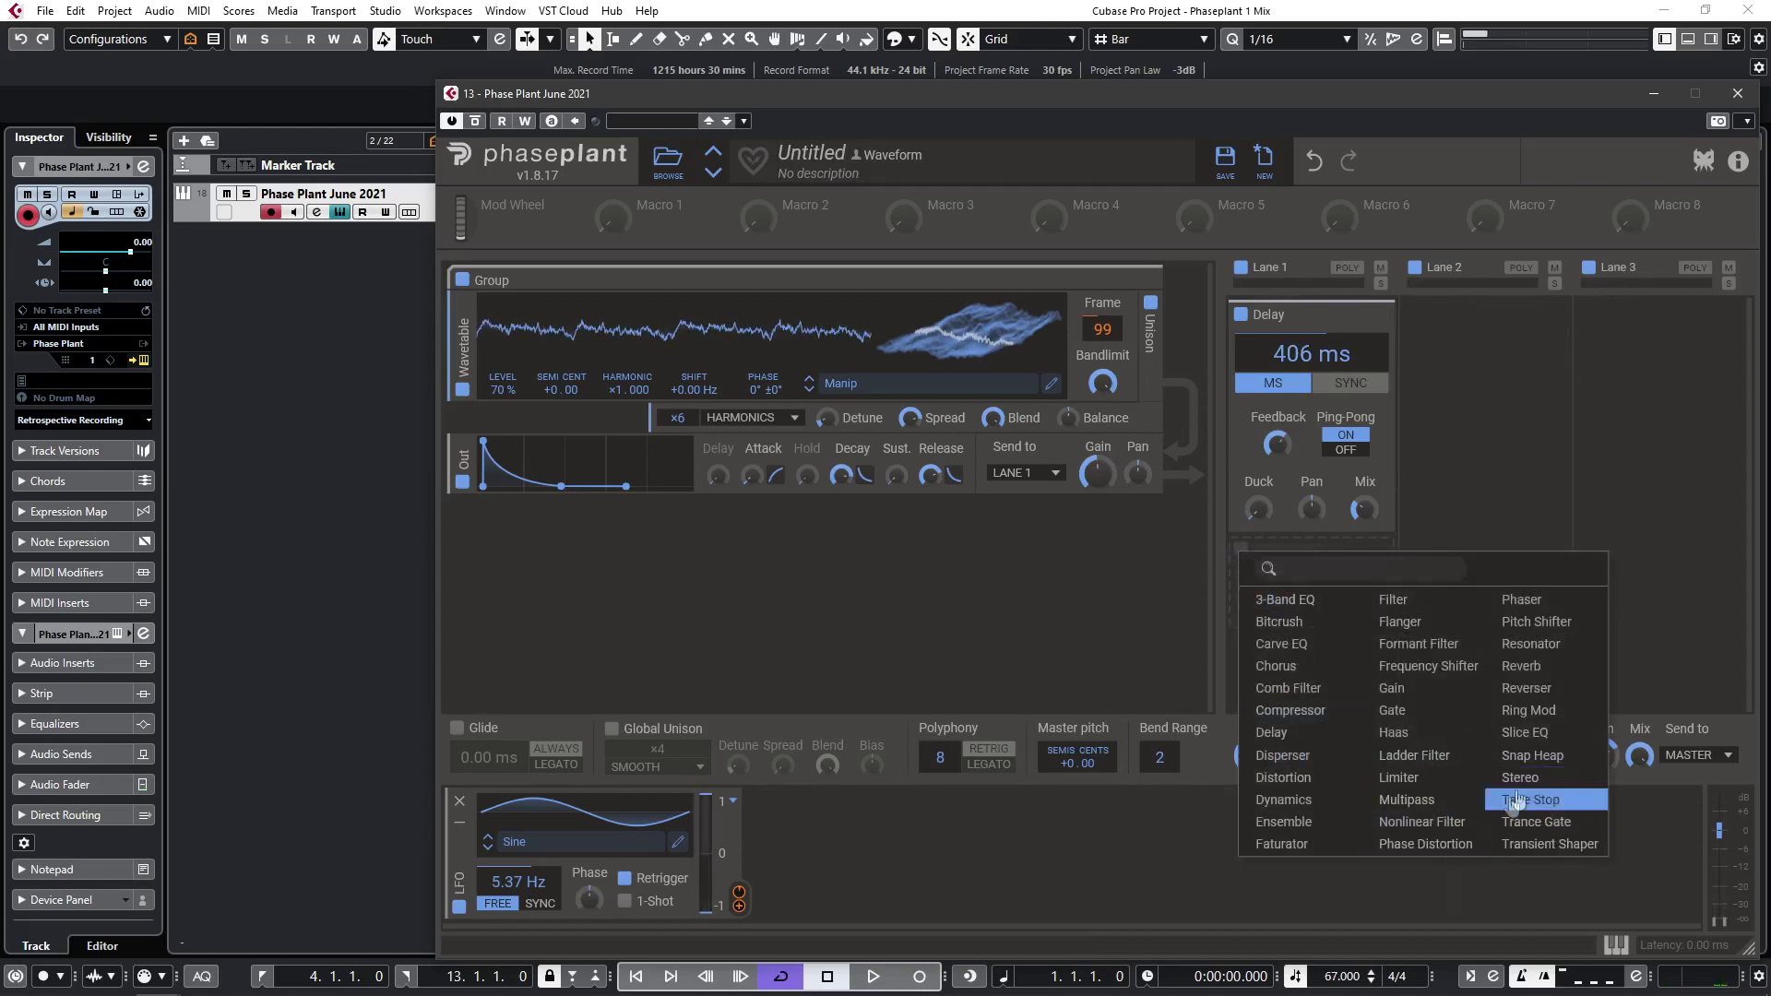
left_click(1531, 666)
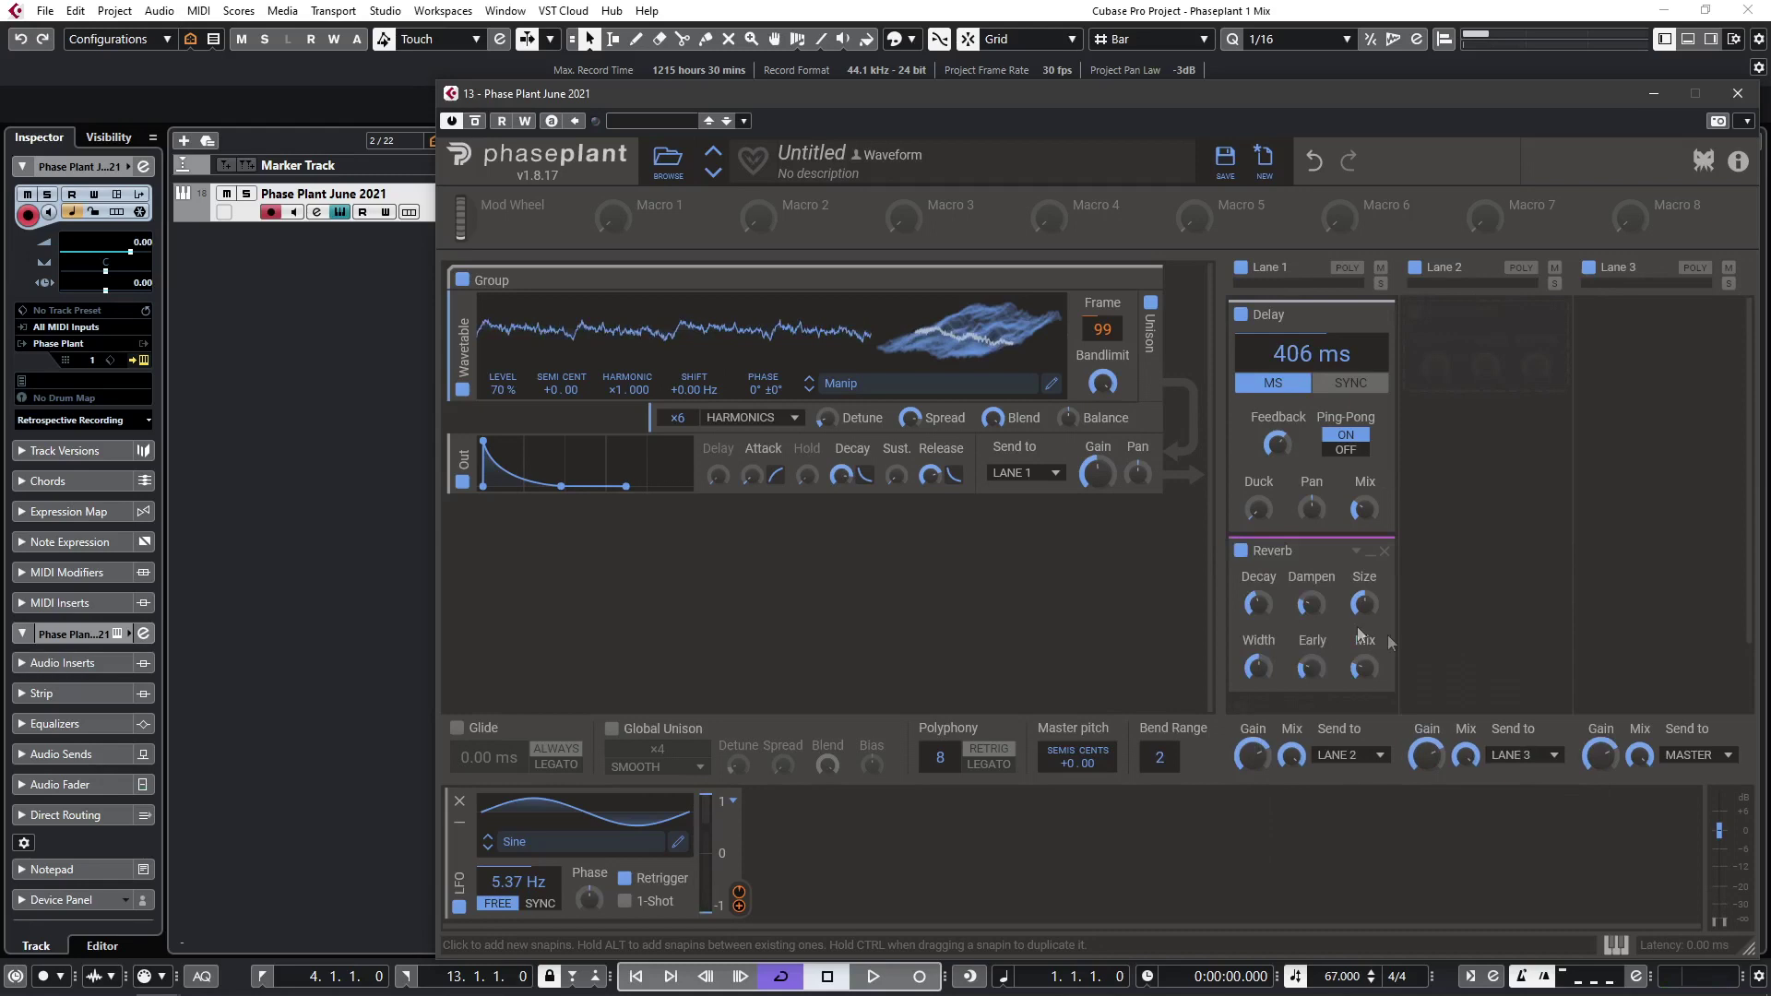
left_click_drag(1309, 557, 1487, 331)
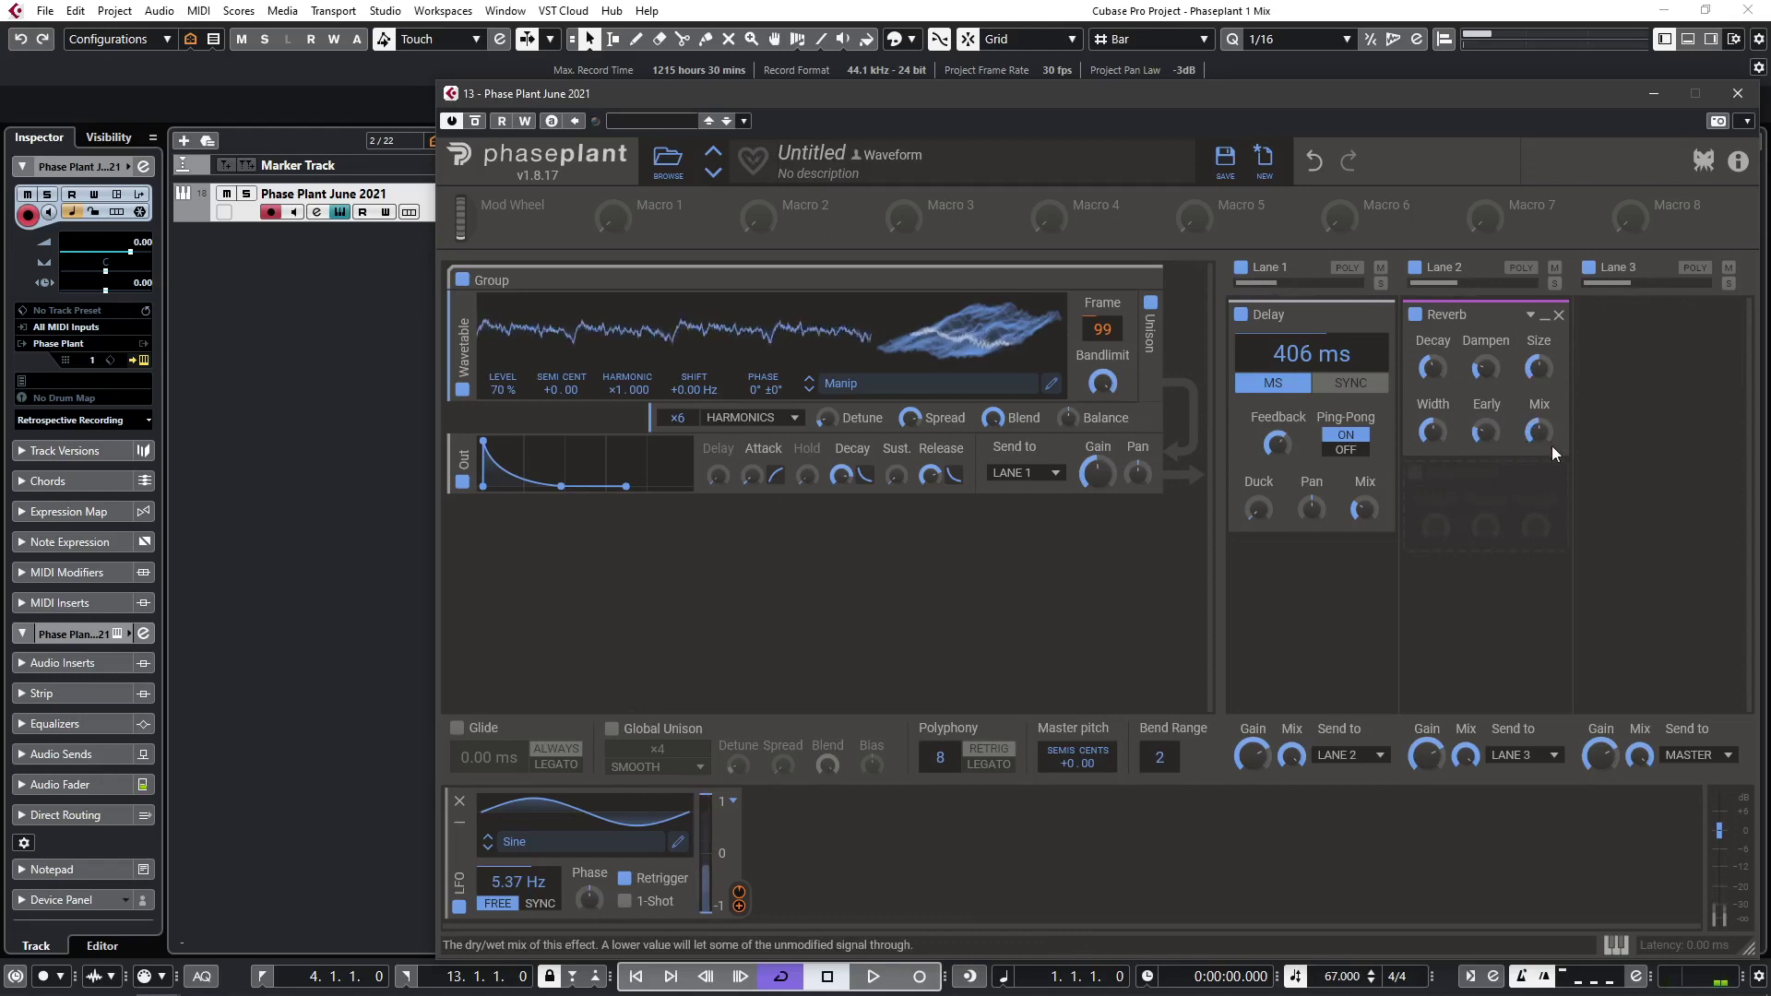
left_click(1433, 368)
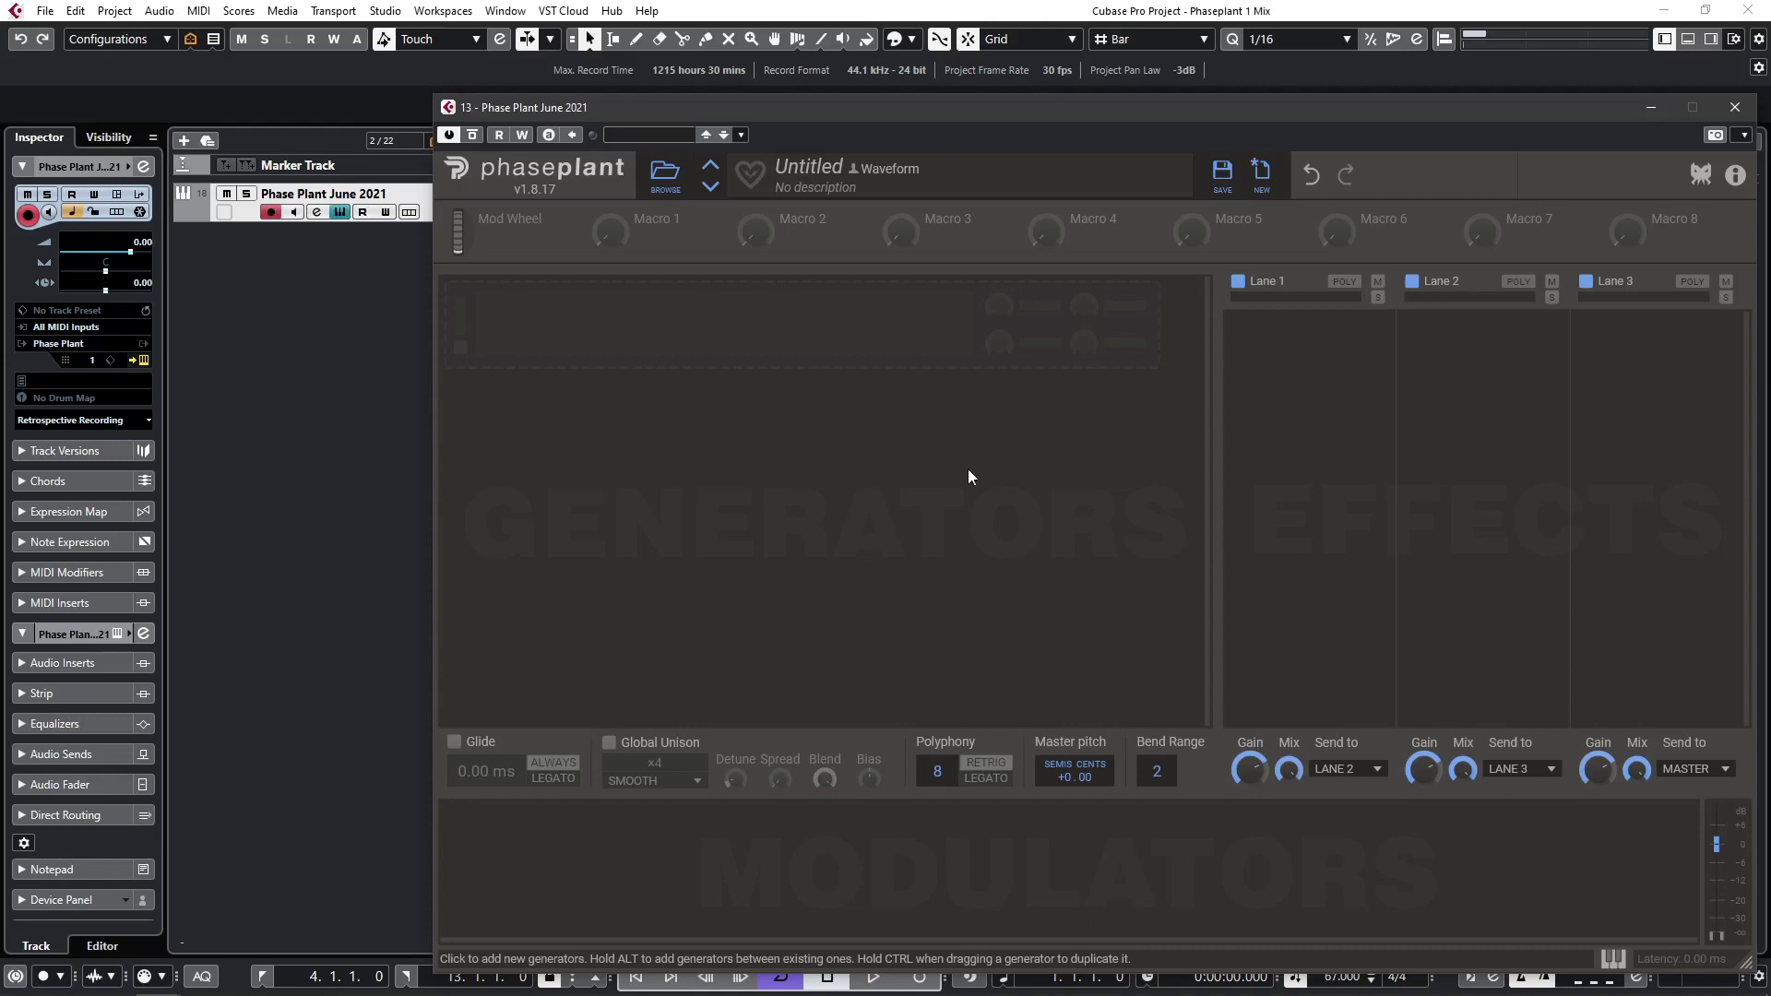
Add a Sampler generator to the empty patch, load the War Drum sample, and lengthen its output release.
left_click(470, 352)
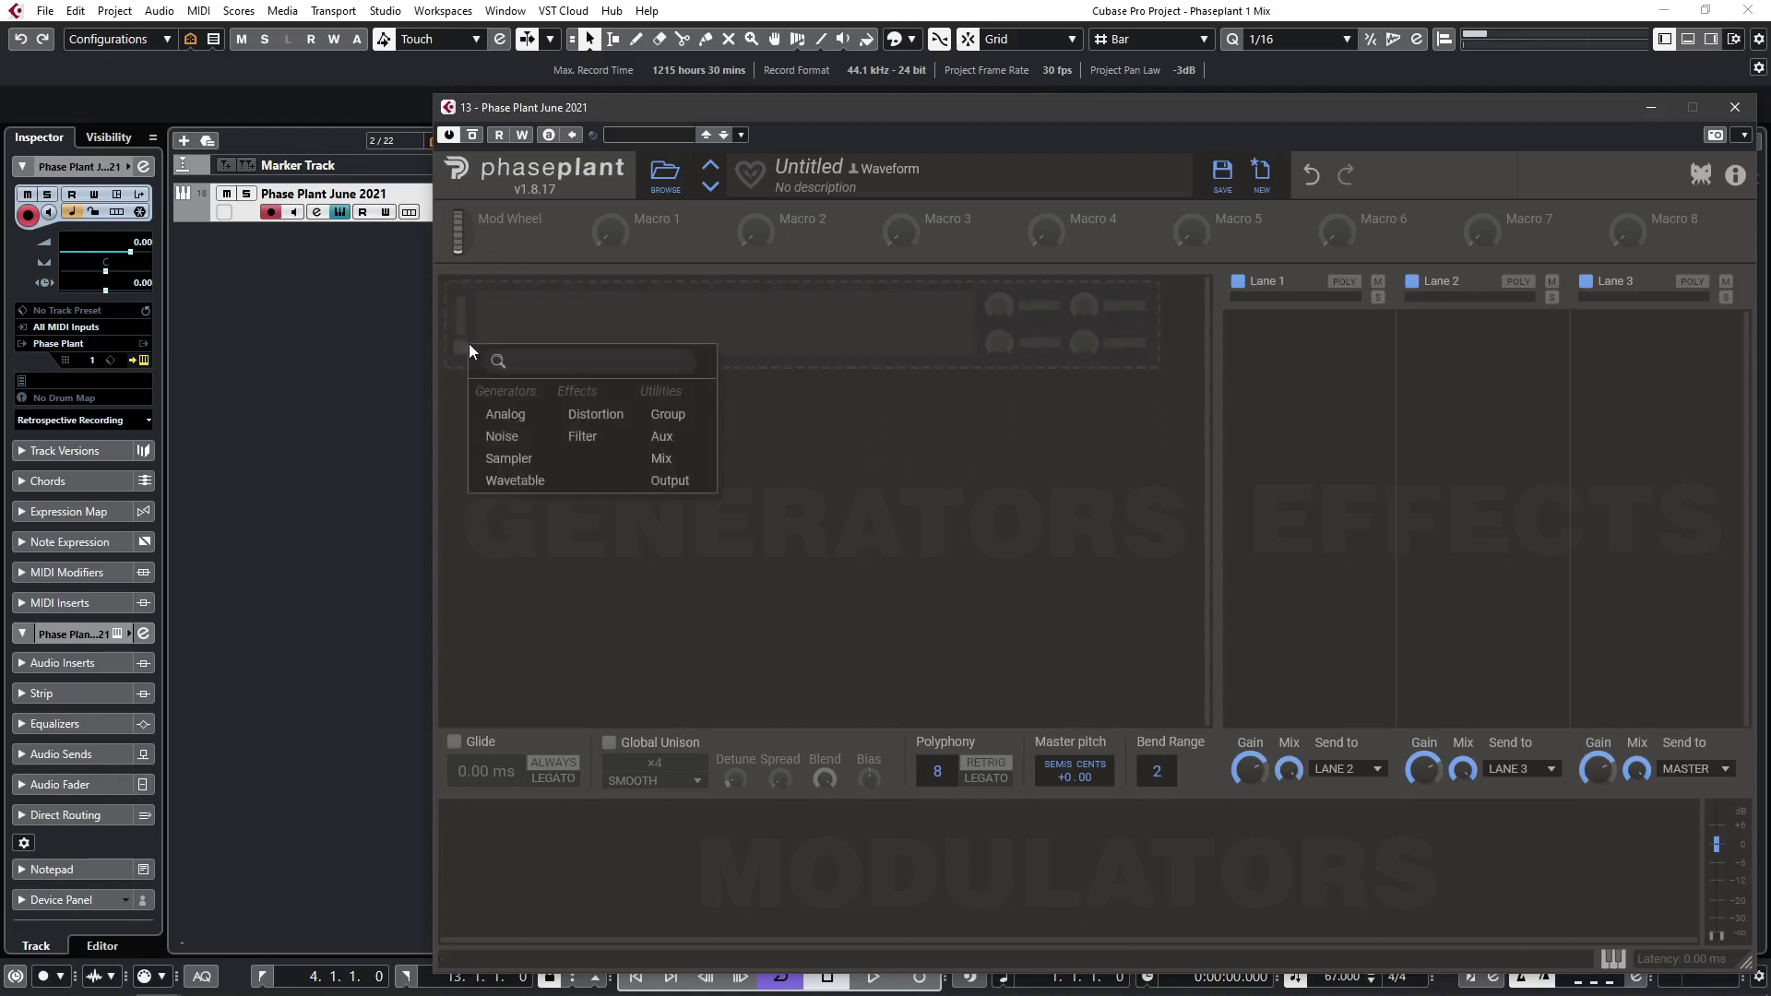
left_click(511, 457)
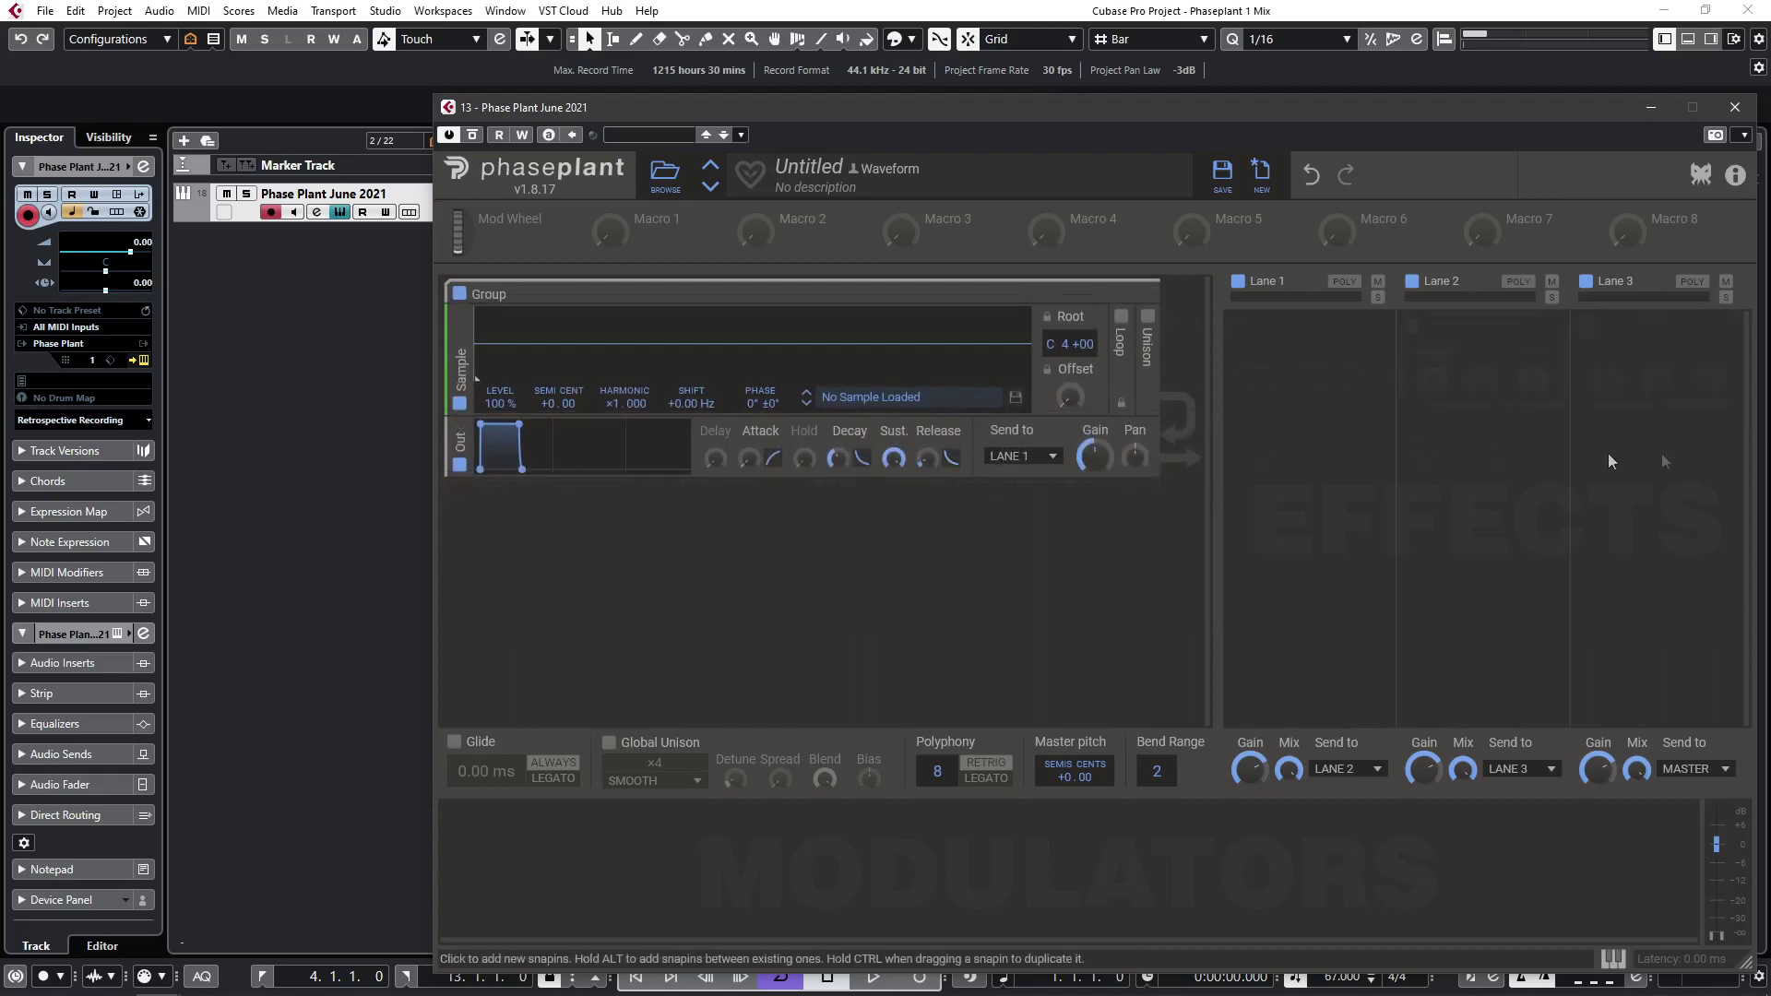
left_click(574, 353)
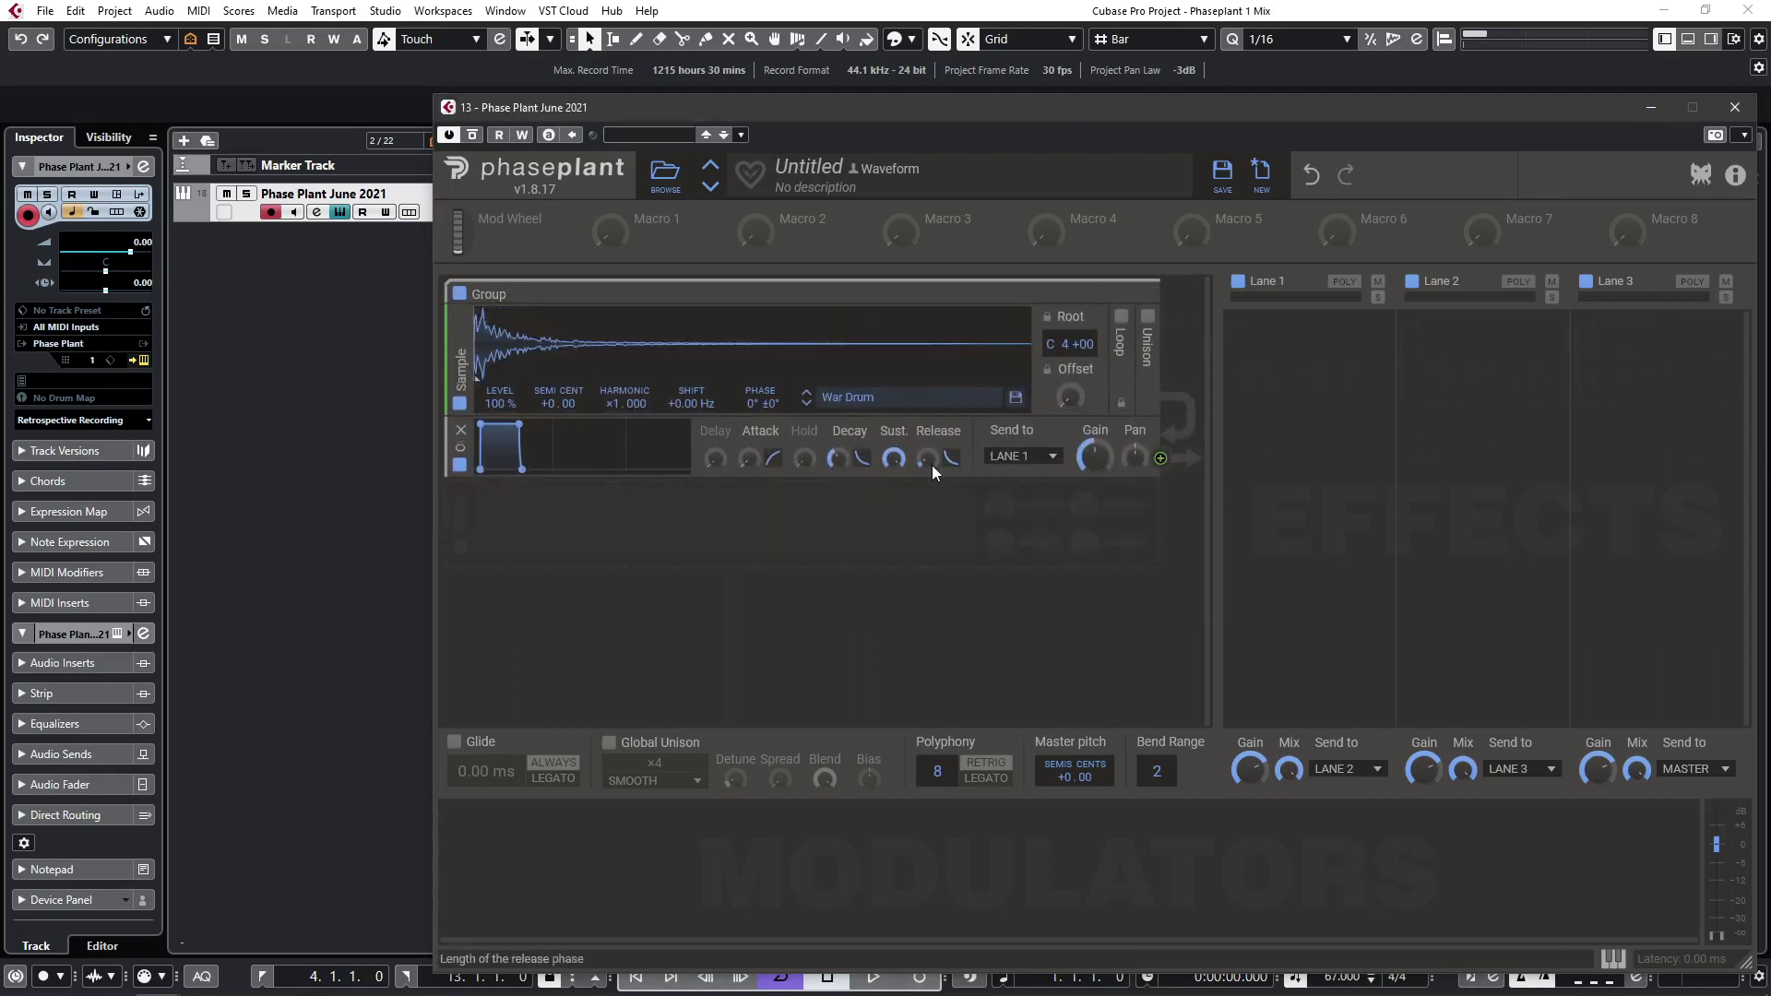
left_click_drag(933, 465, 932, 426)
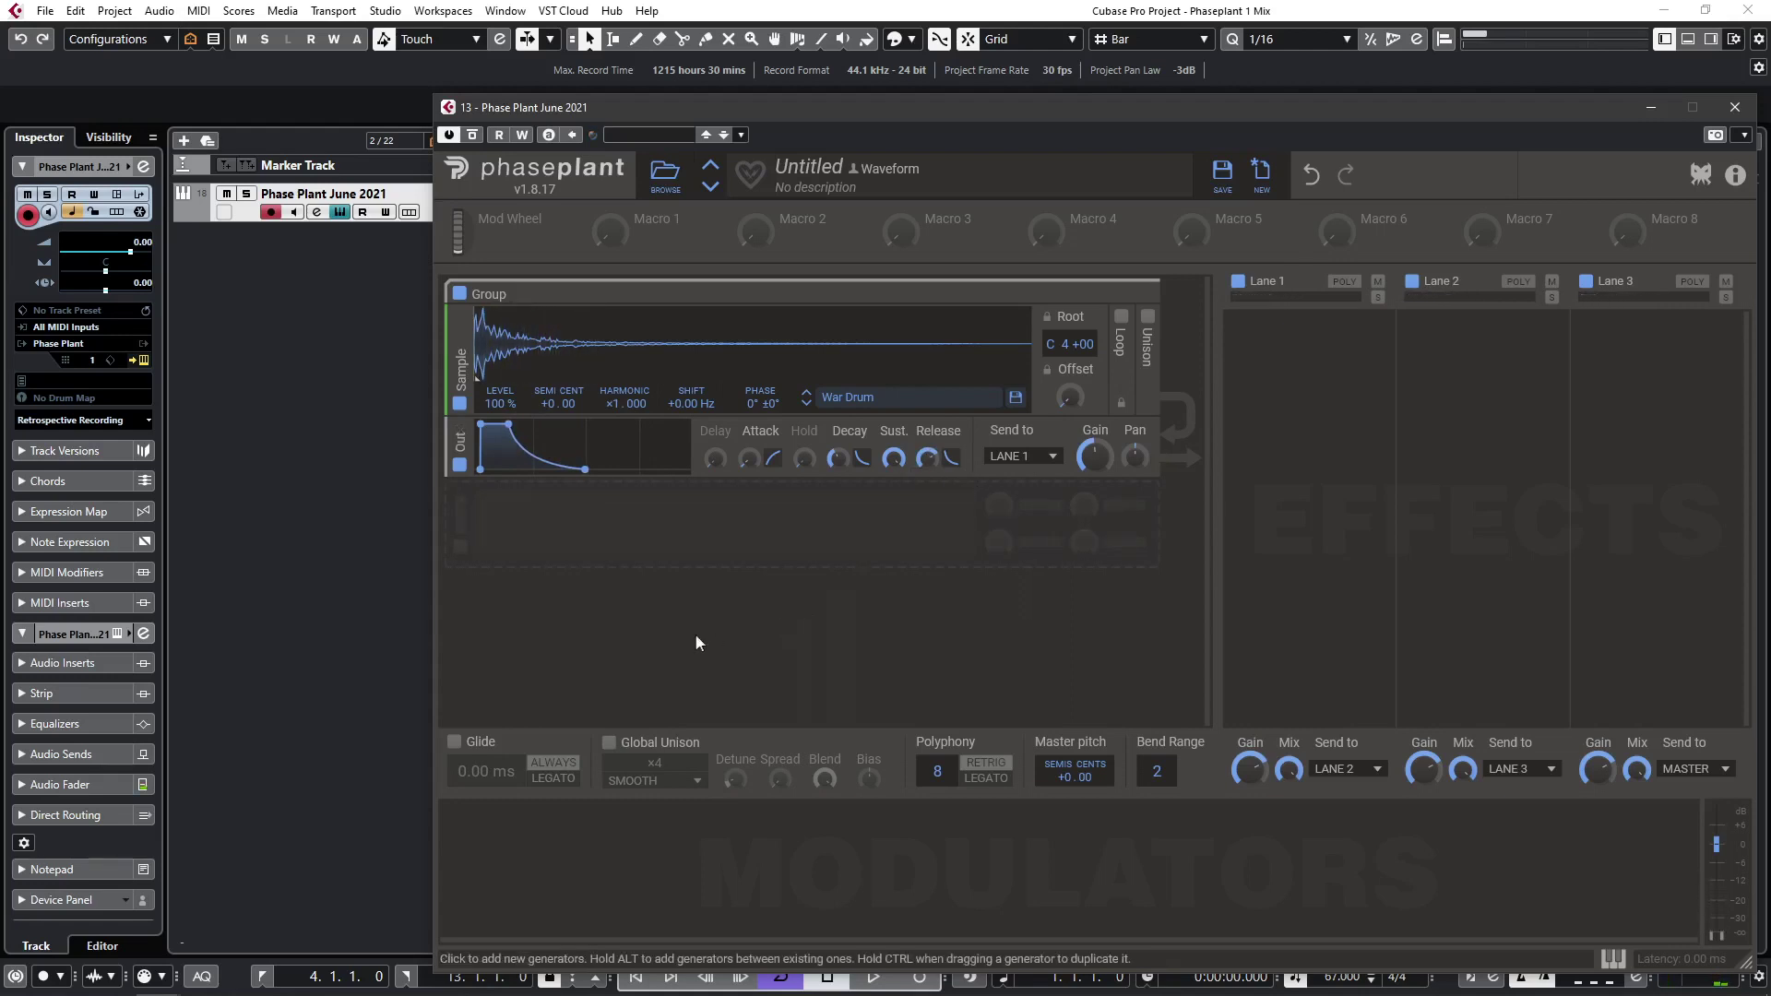
Add a second Sampler with its own Output sent to Lane 2 and load the War Drum sample into it.
left_click(467, 558)
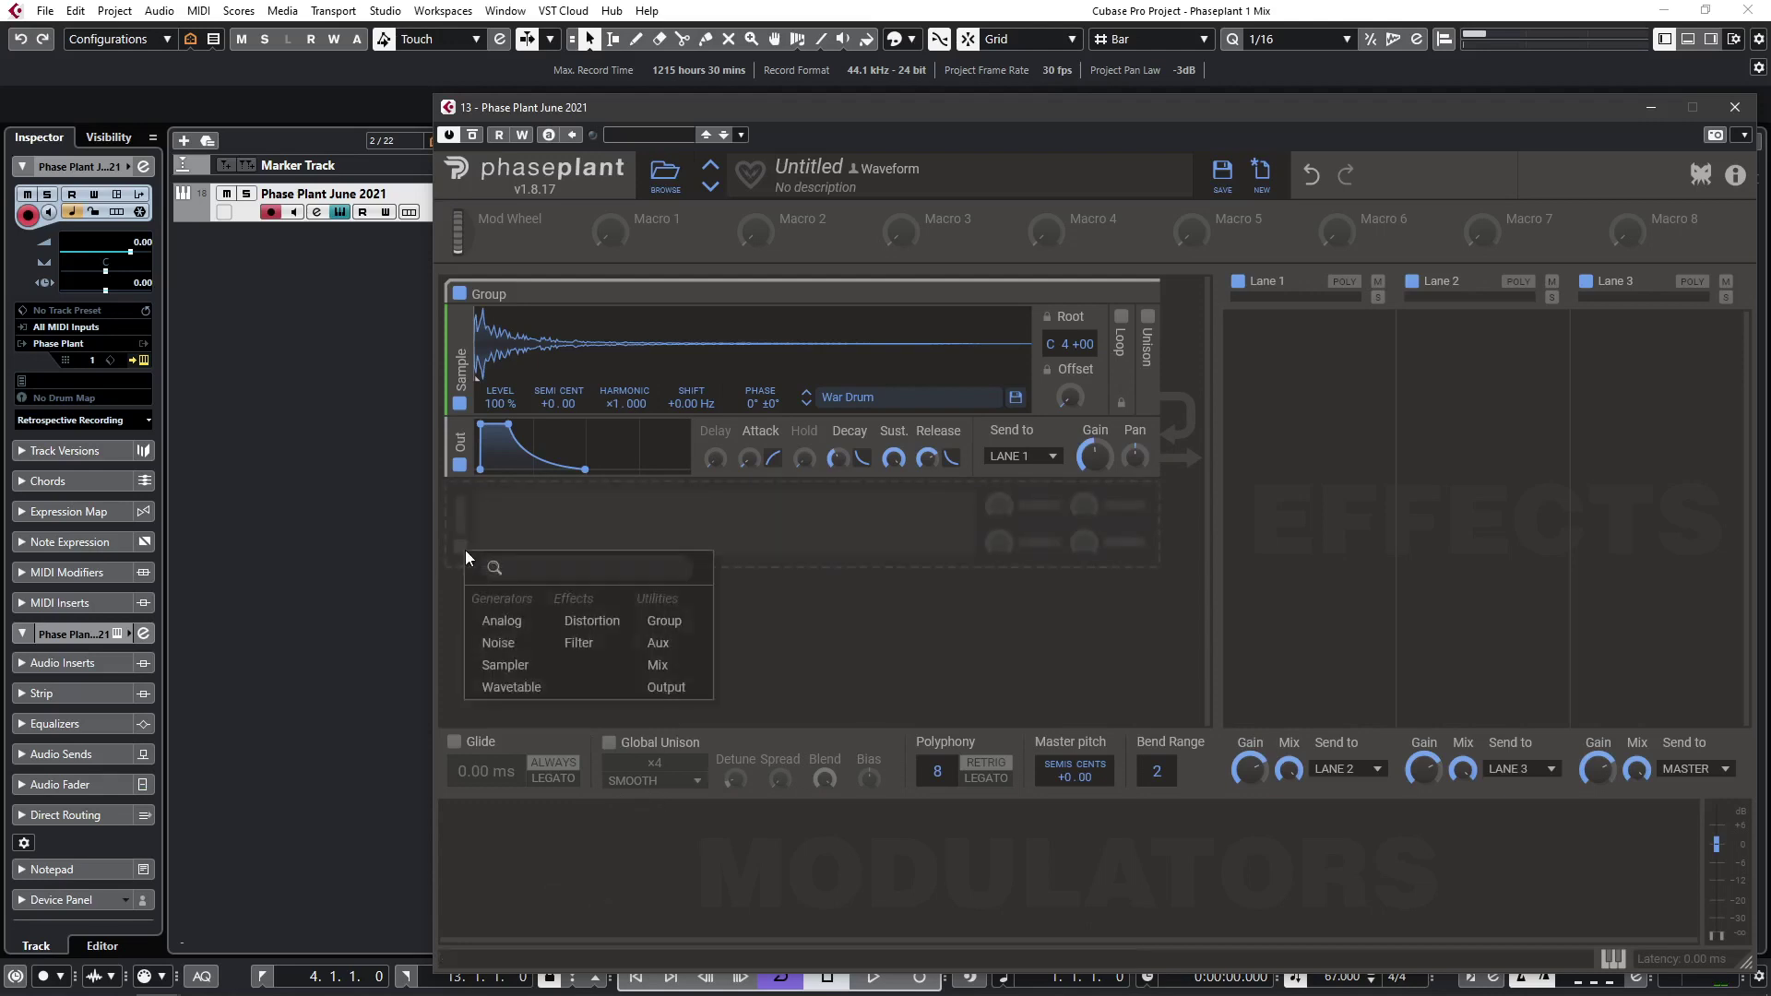
left_click(505, 665)
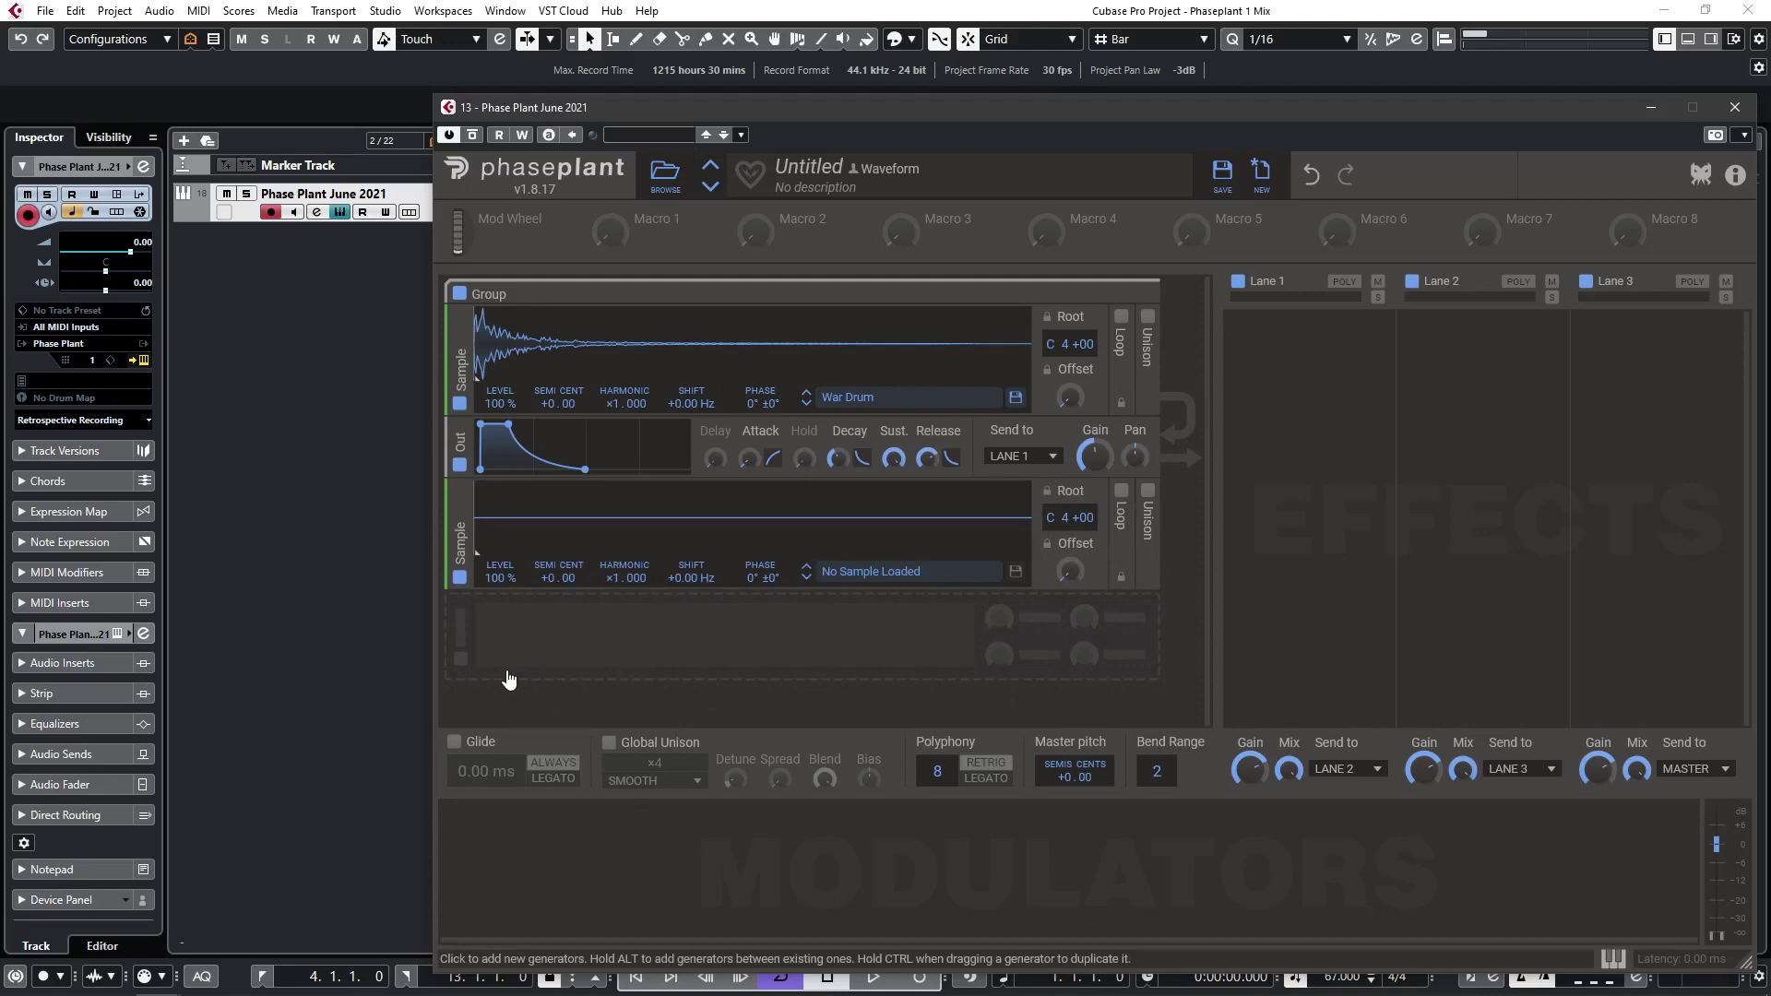
left_click(456, 666)
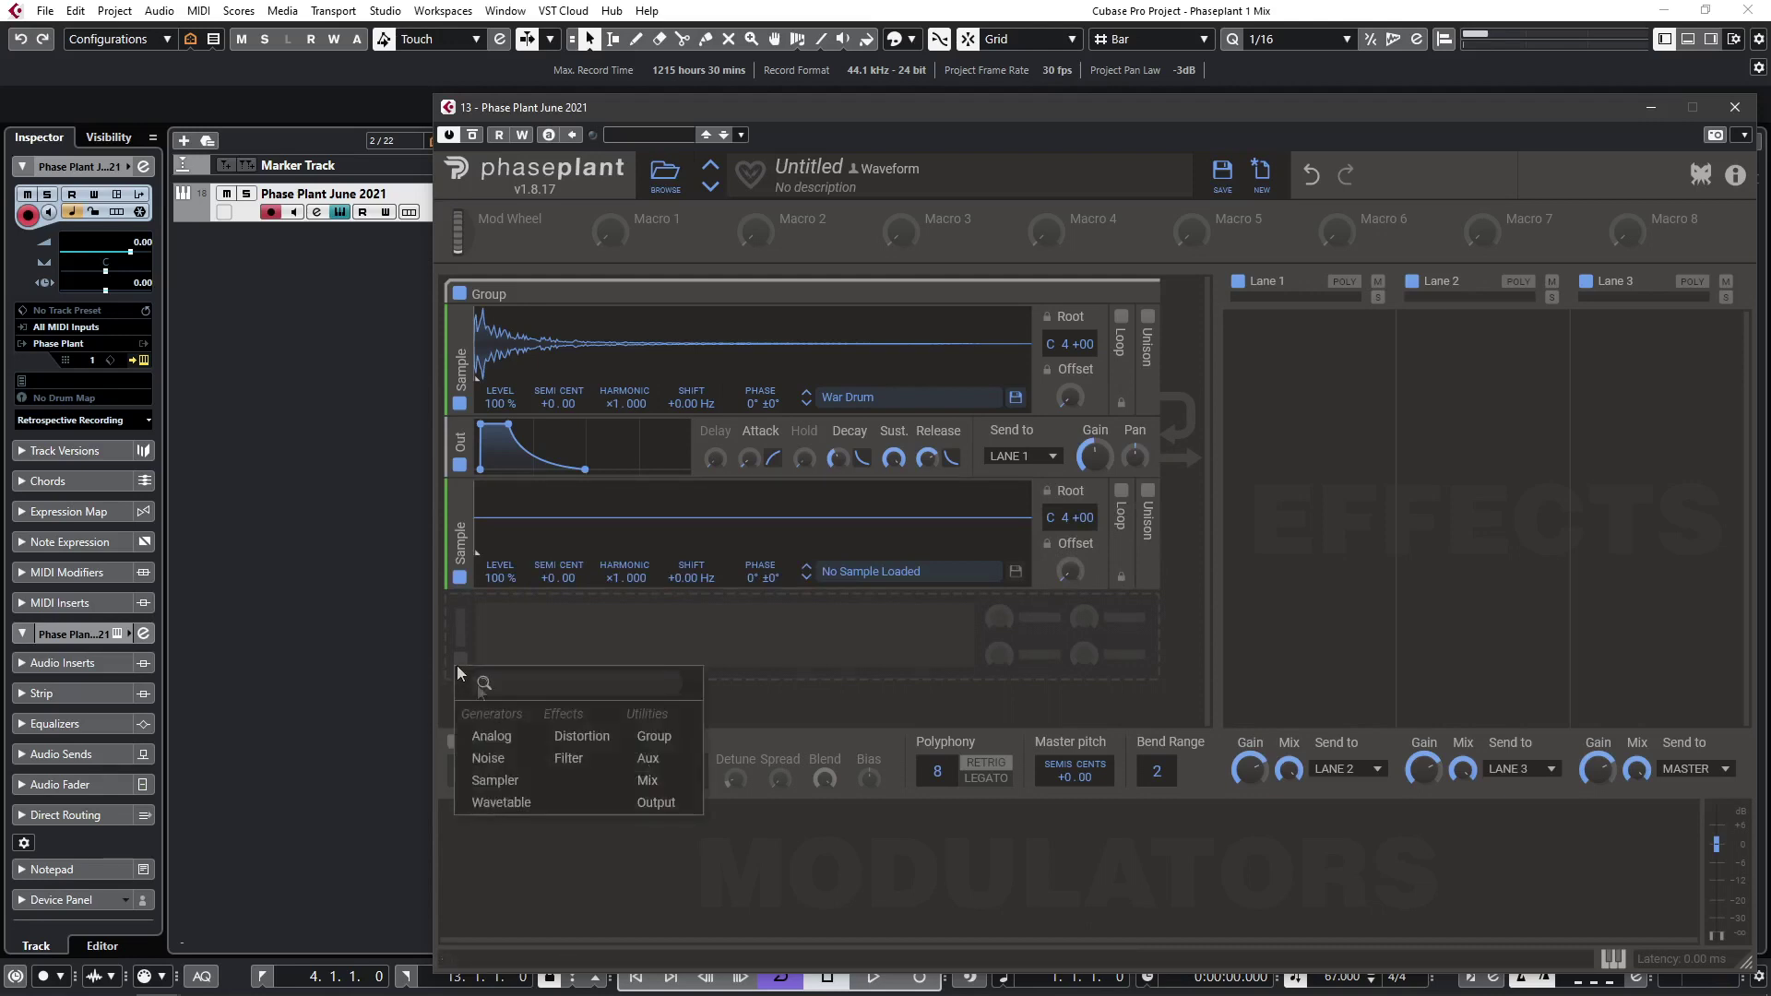
left_click(639, 793)
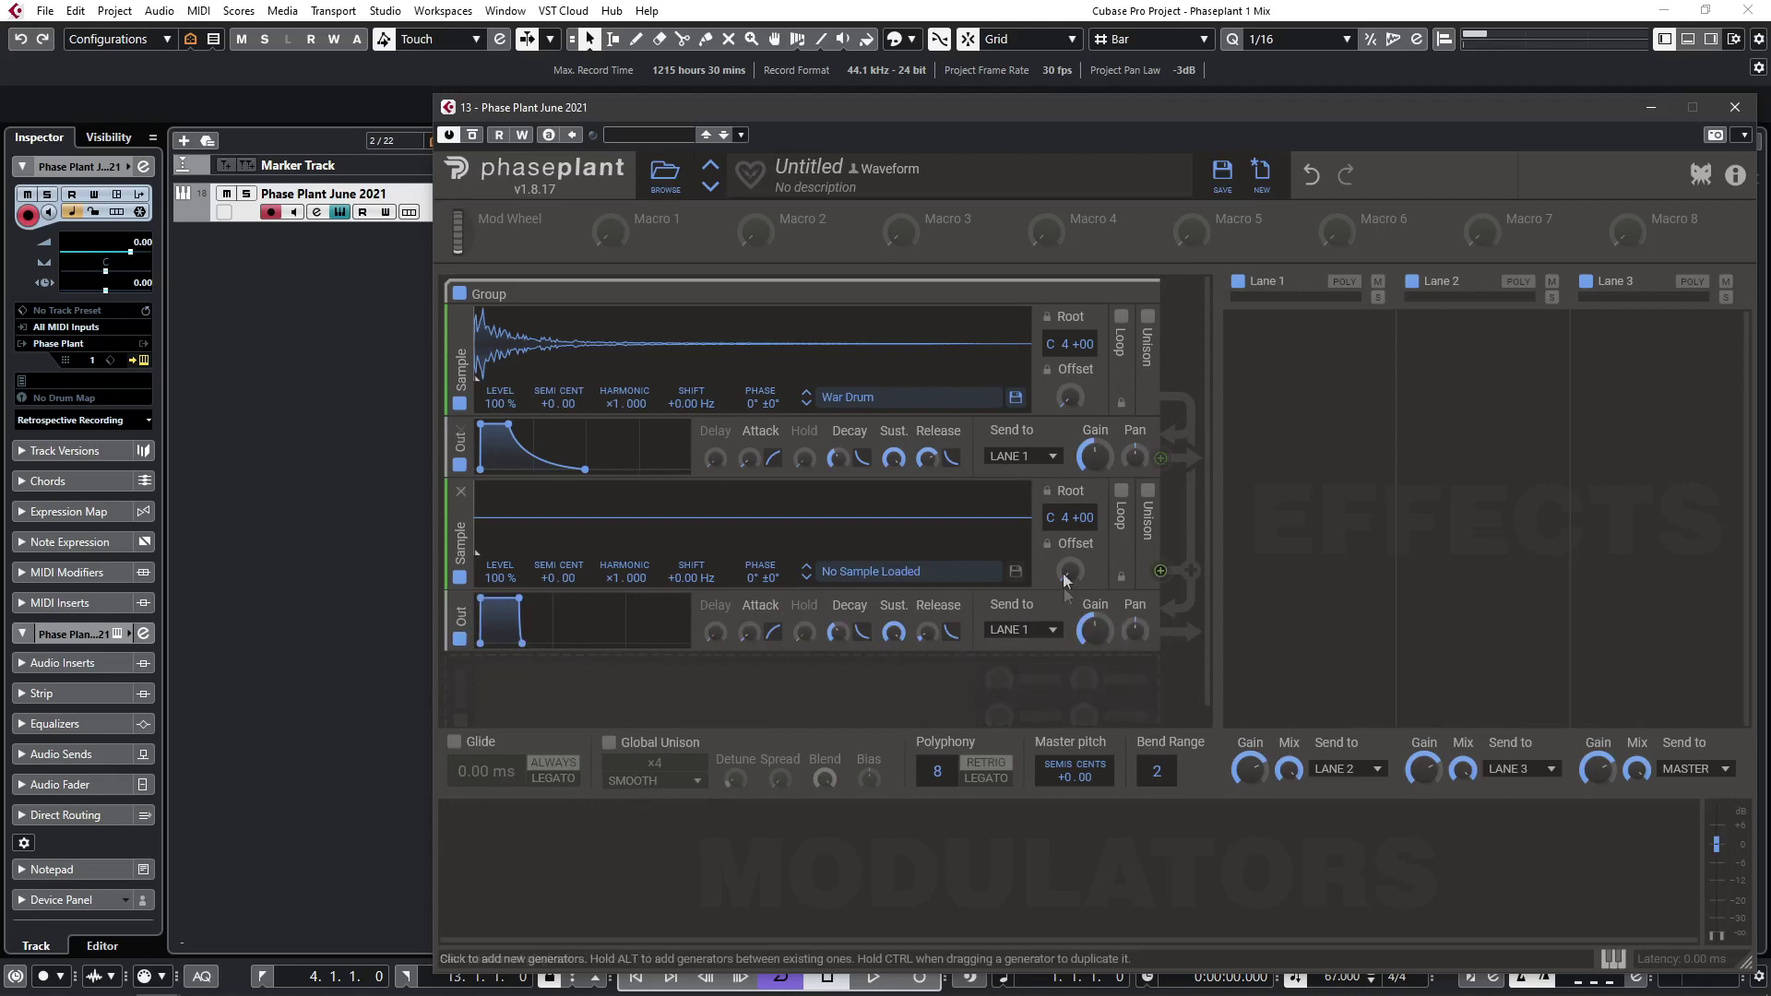
left_click(1038, 632)
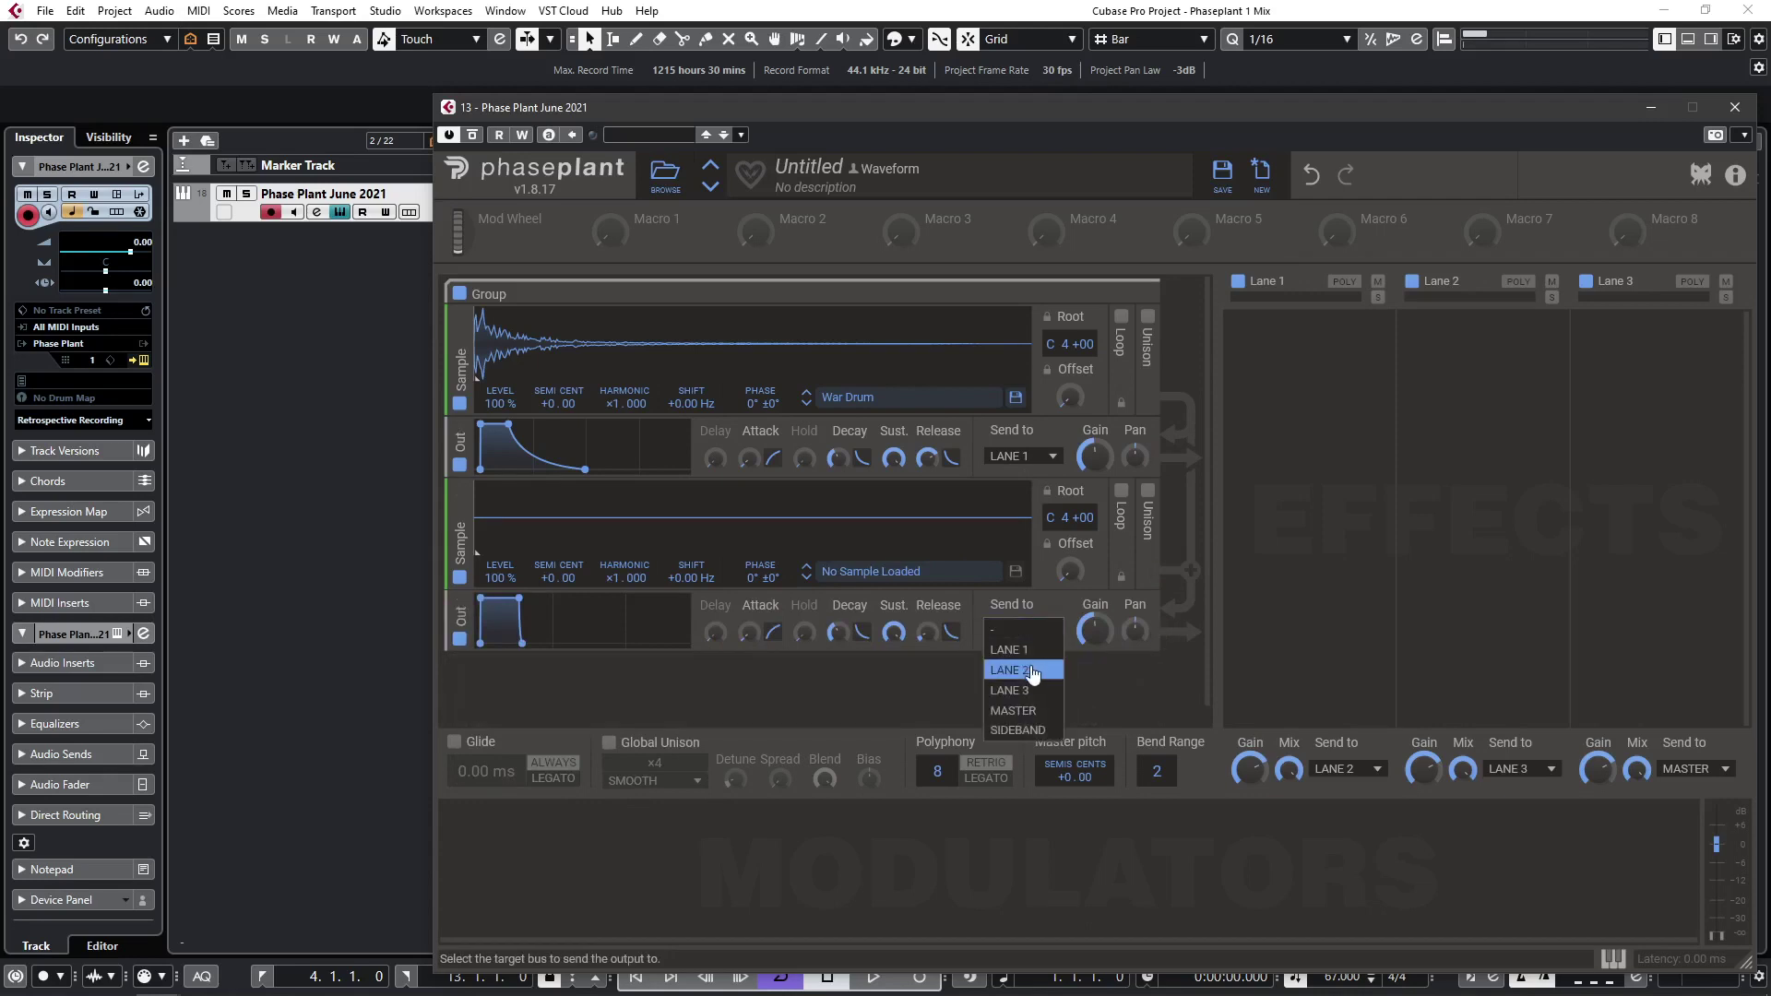
left_click(1030, 670)
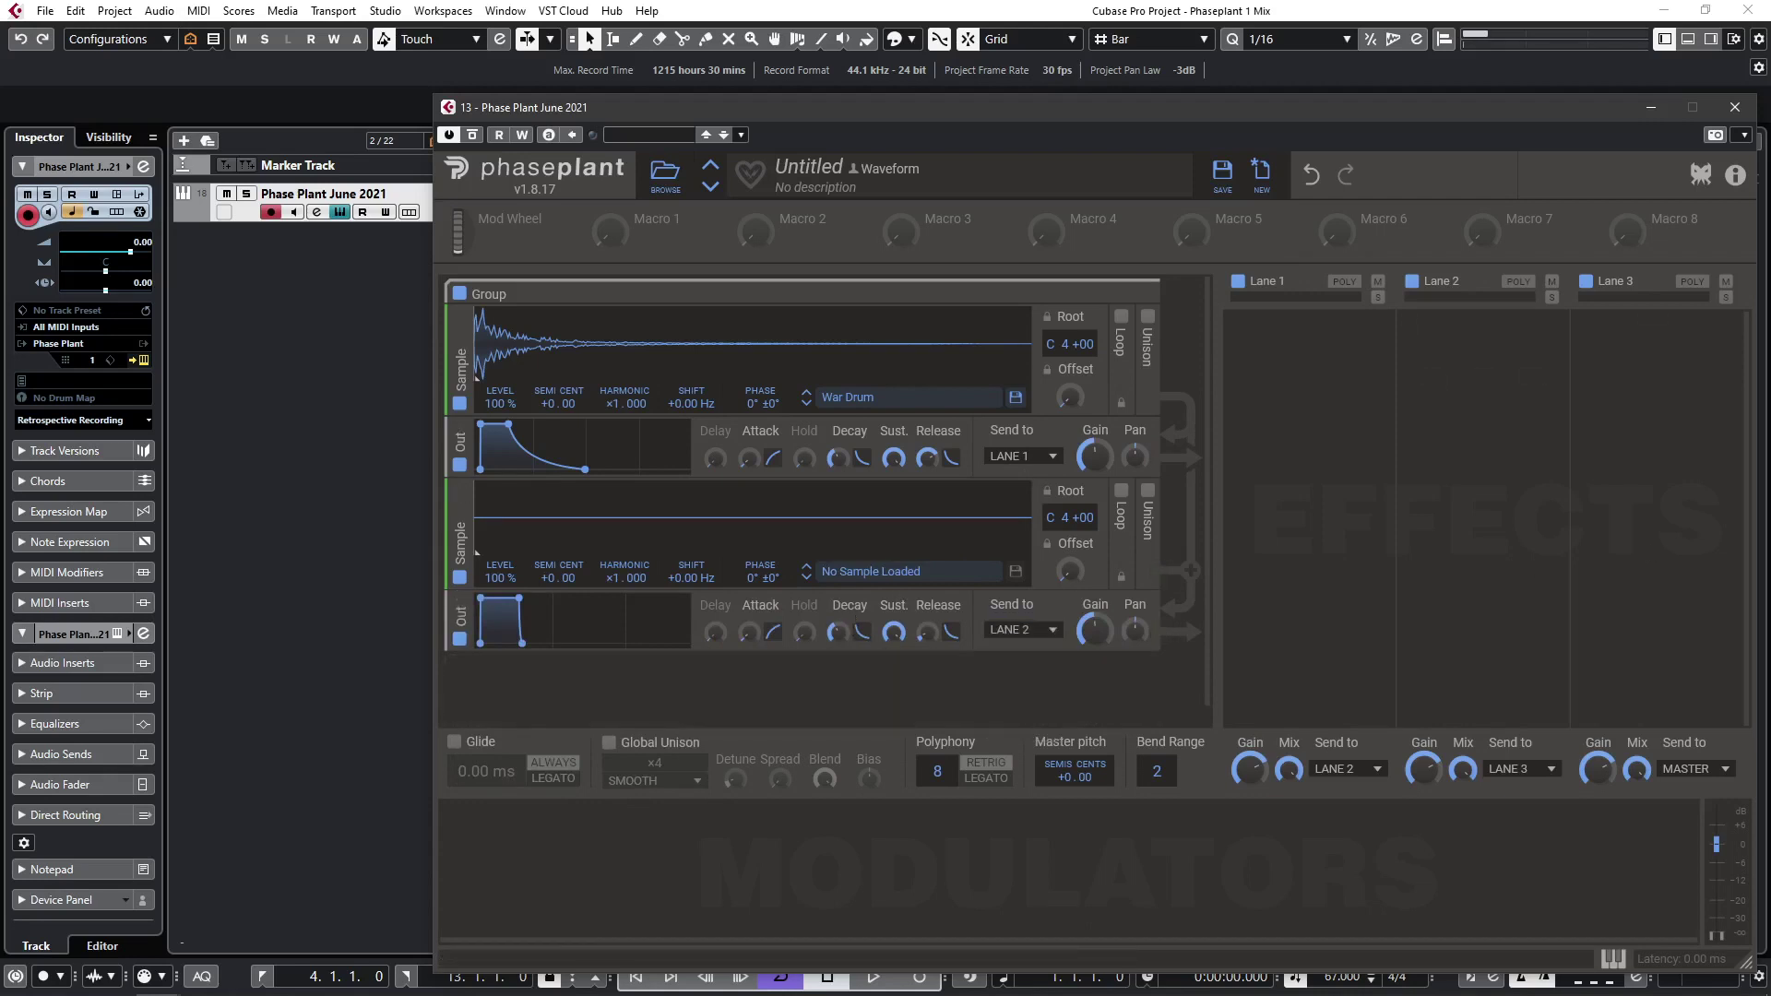
left_click_drag(1770, 522, 666, 518)
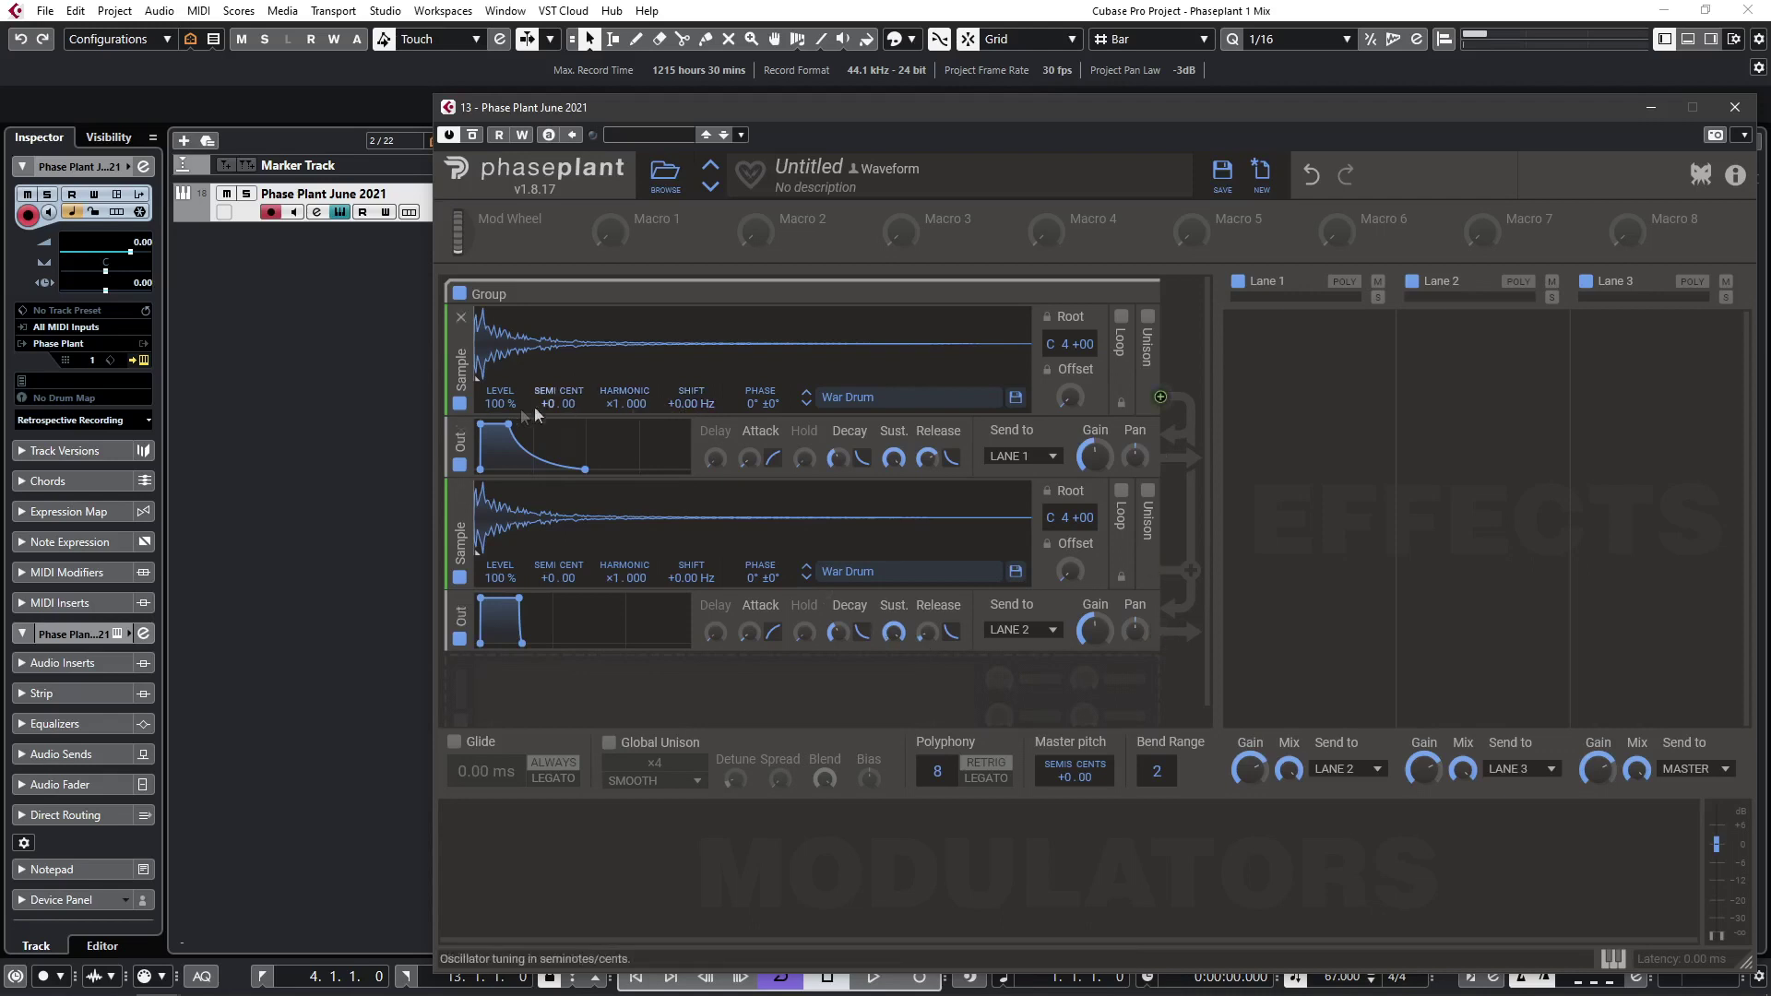
Disable the first Sampler, lengthen the second Sampler's output release, and tune the second Sampler to -6 semitones.
left_click(461, 405)
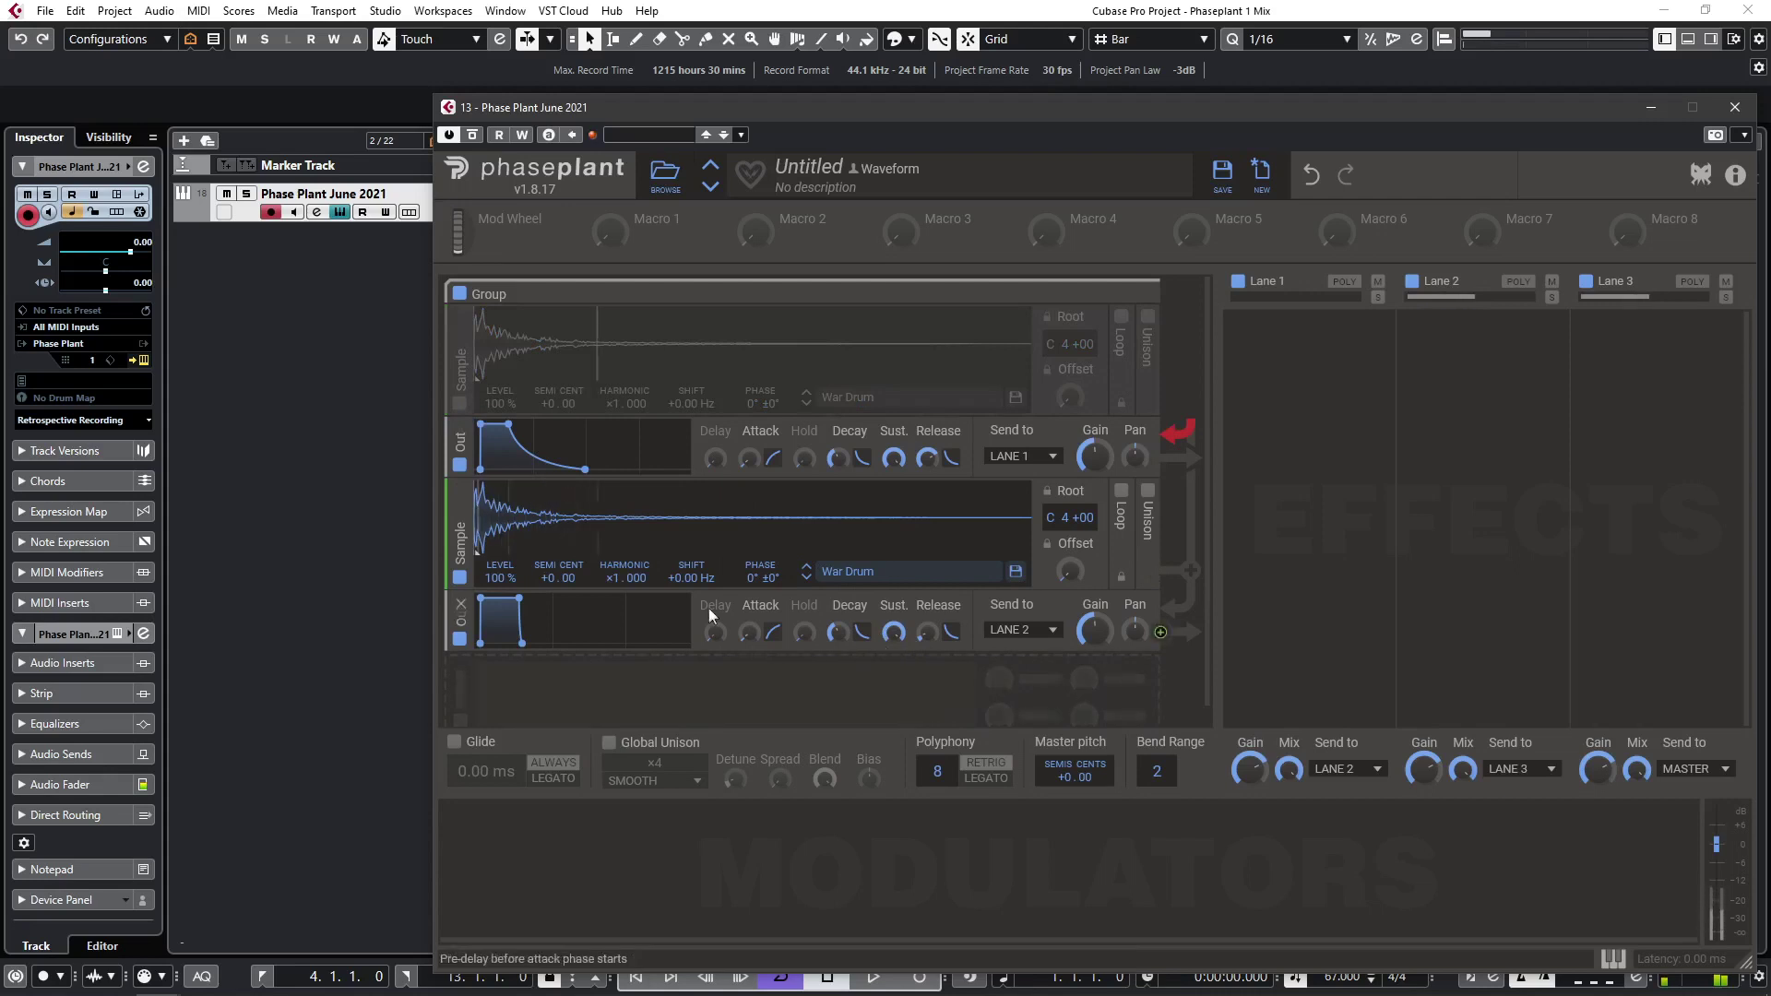
left_click_drag(926, 633, 926, 595)
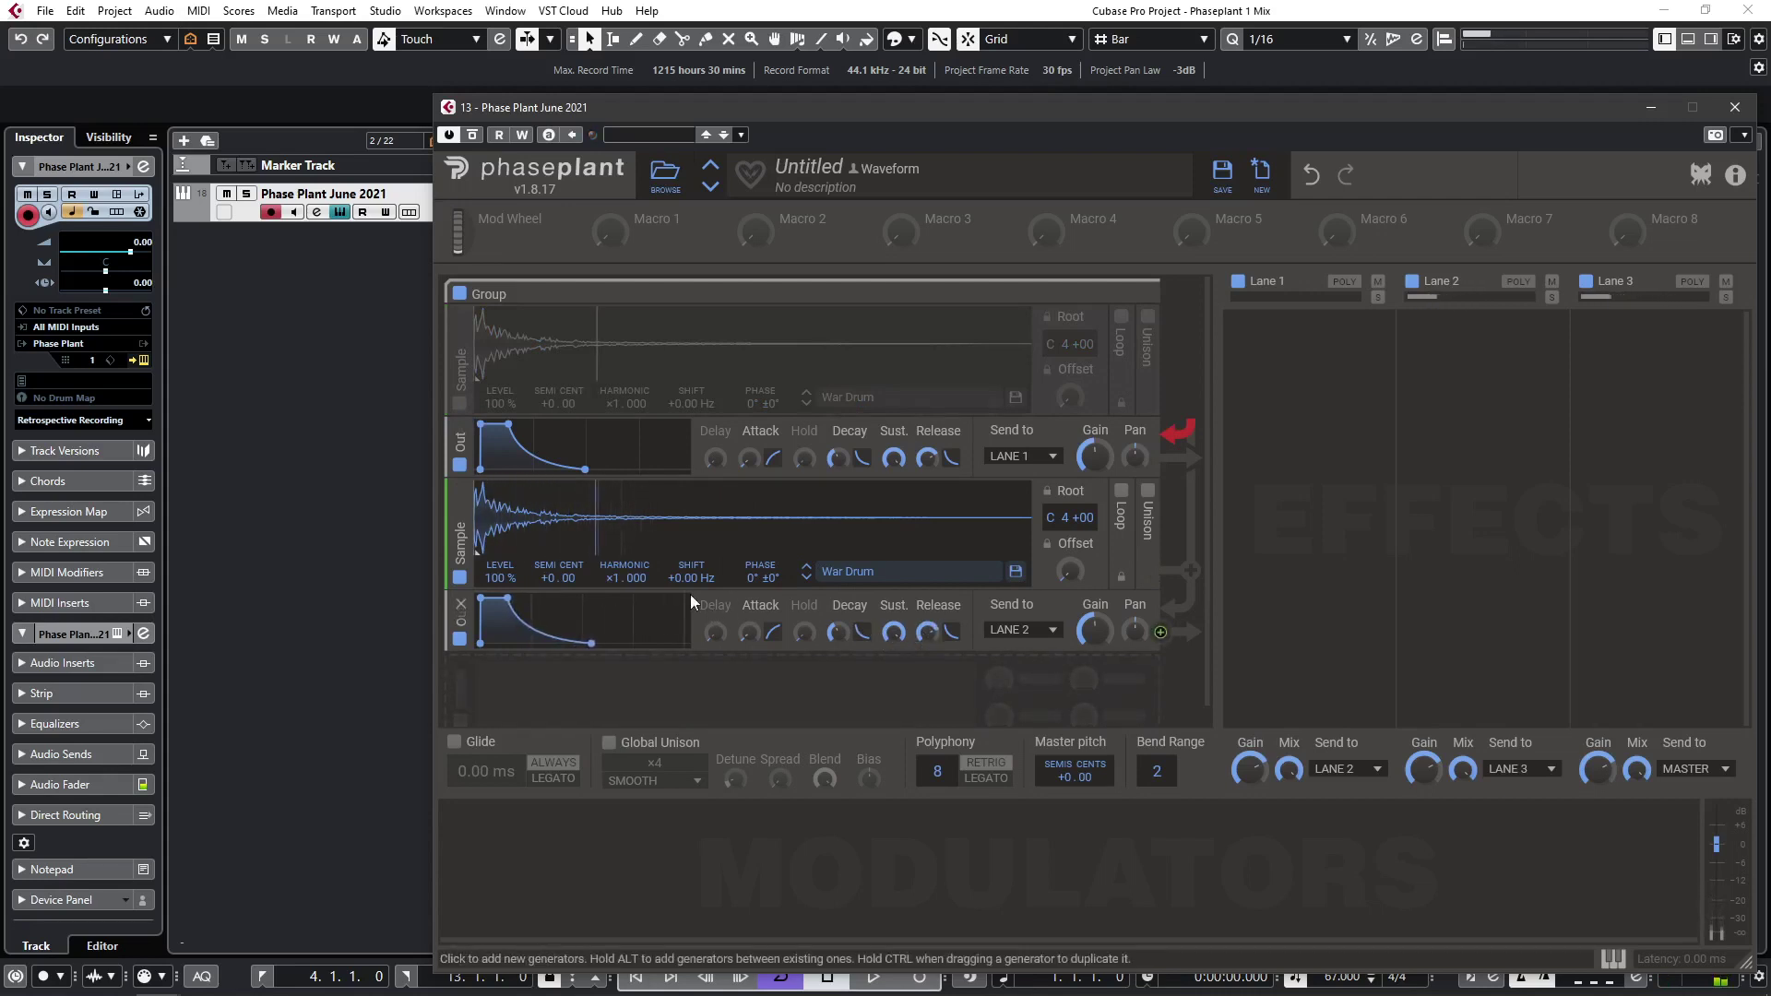
left_click_drag(550, 579, 550, 609)
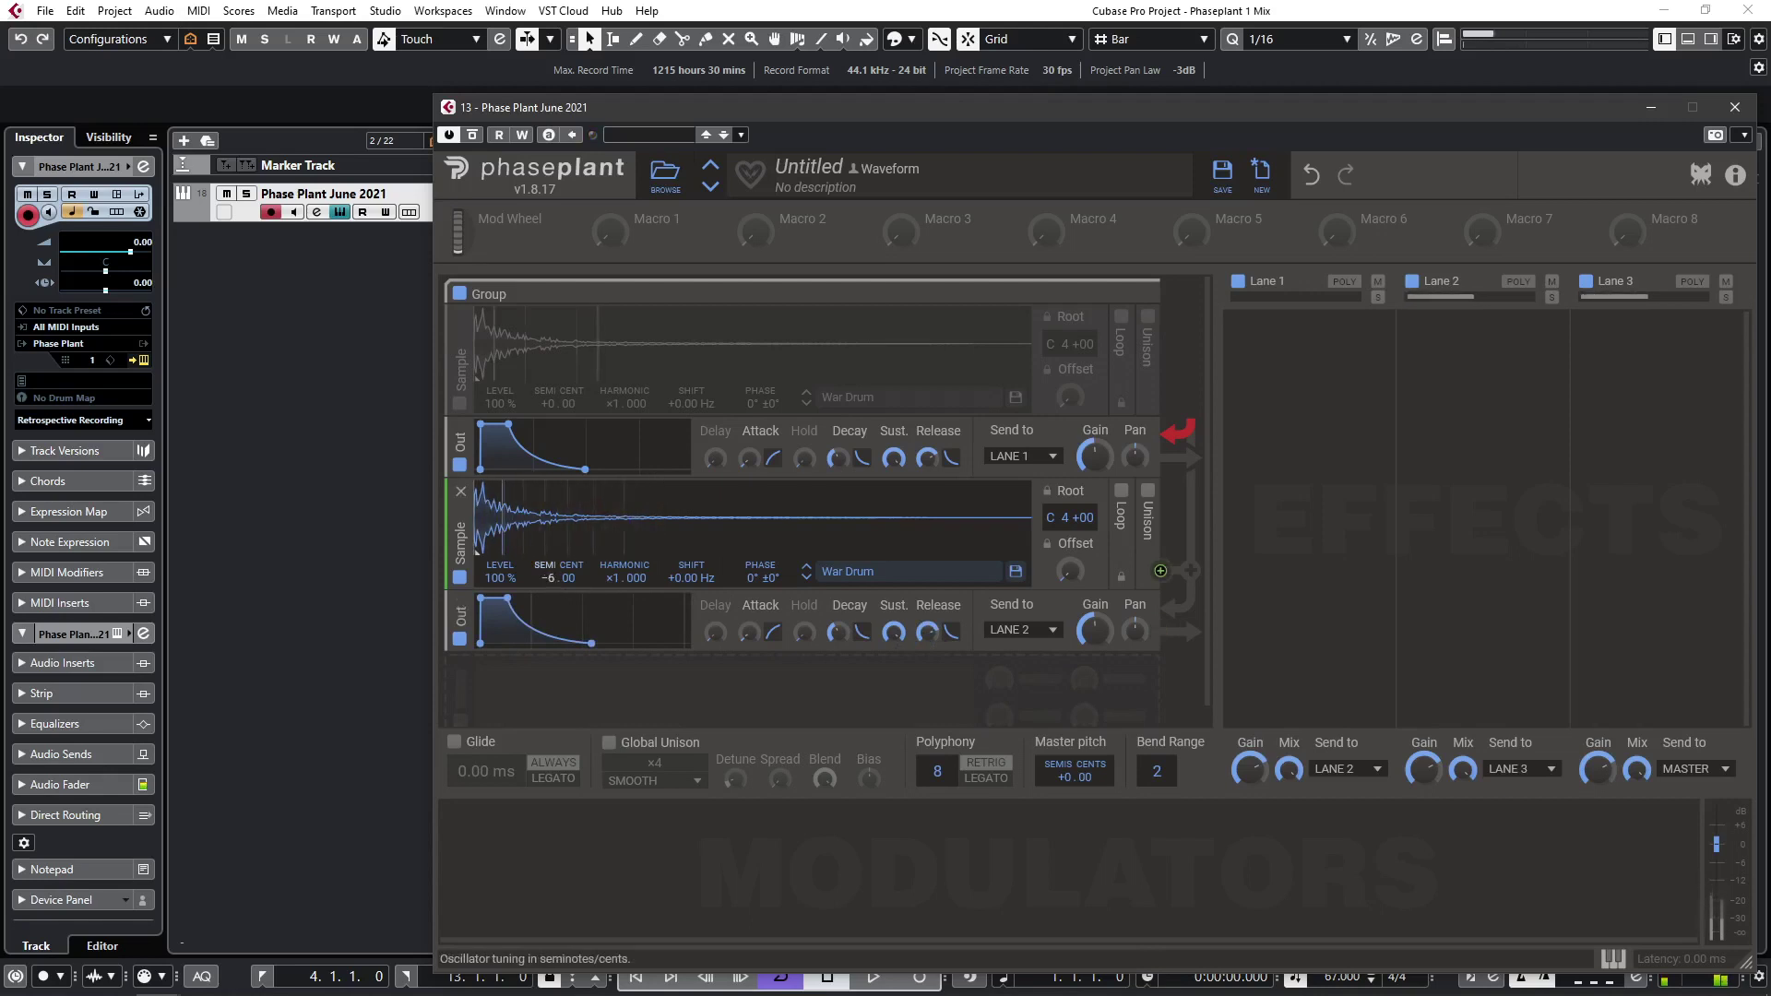
Re-enable the first Sampler and pan its output to the left and the second Sampler's output to the right.
left_click(460, 406)
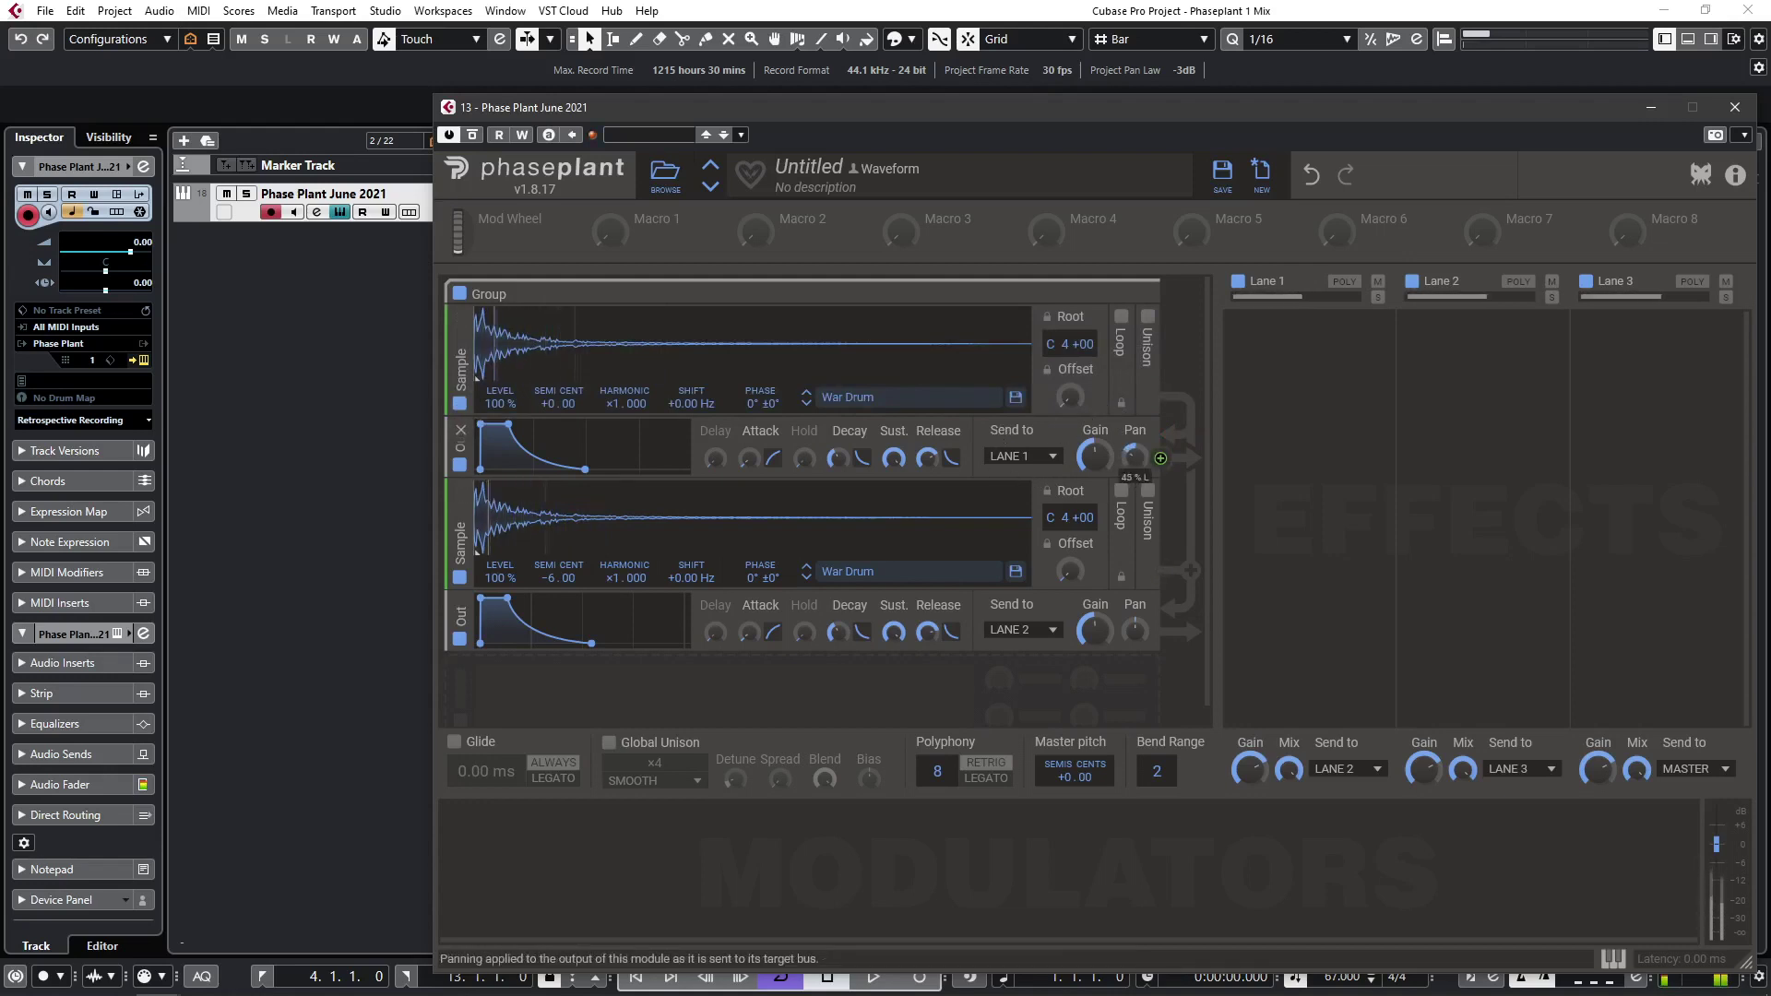
left_click_drag(1134, 631, 1135, 581)
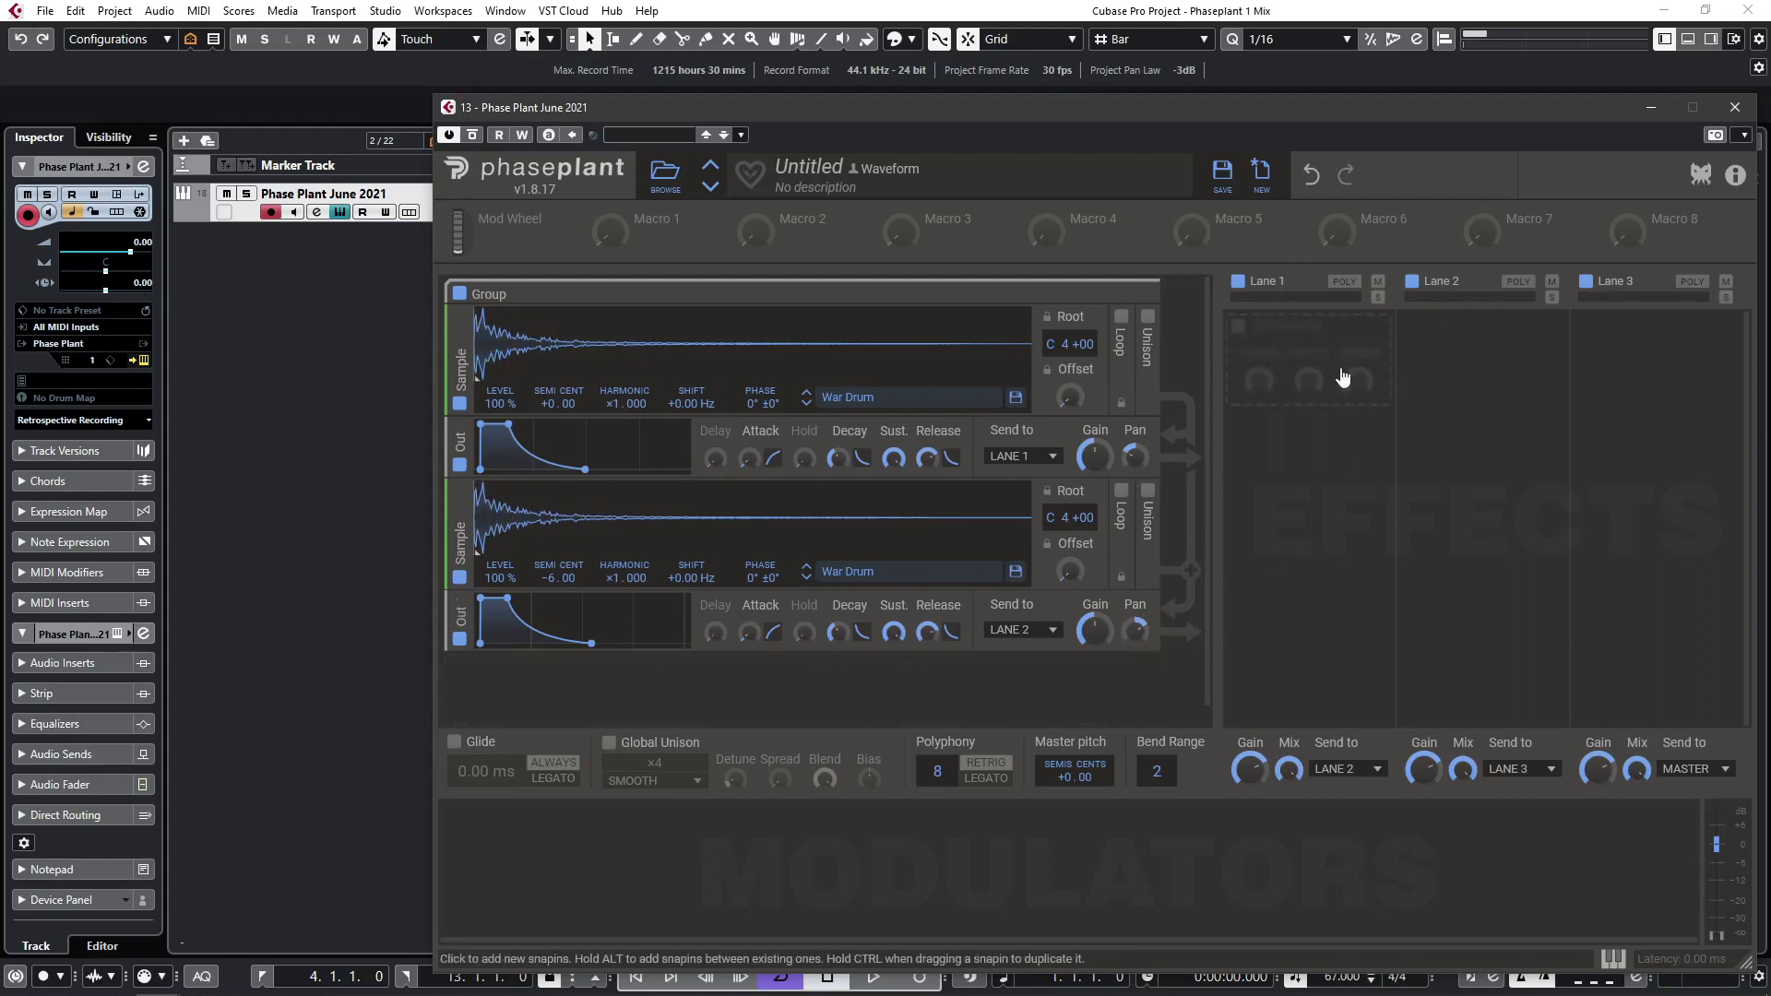
Add an Ensemble effect to Lane 1 and load its factory preset Unsettling Effect.
left_click(1239, 338)
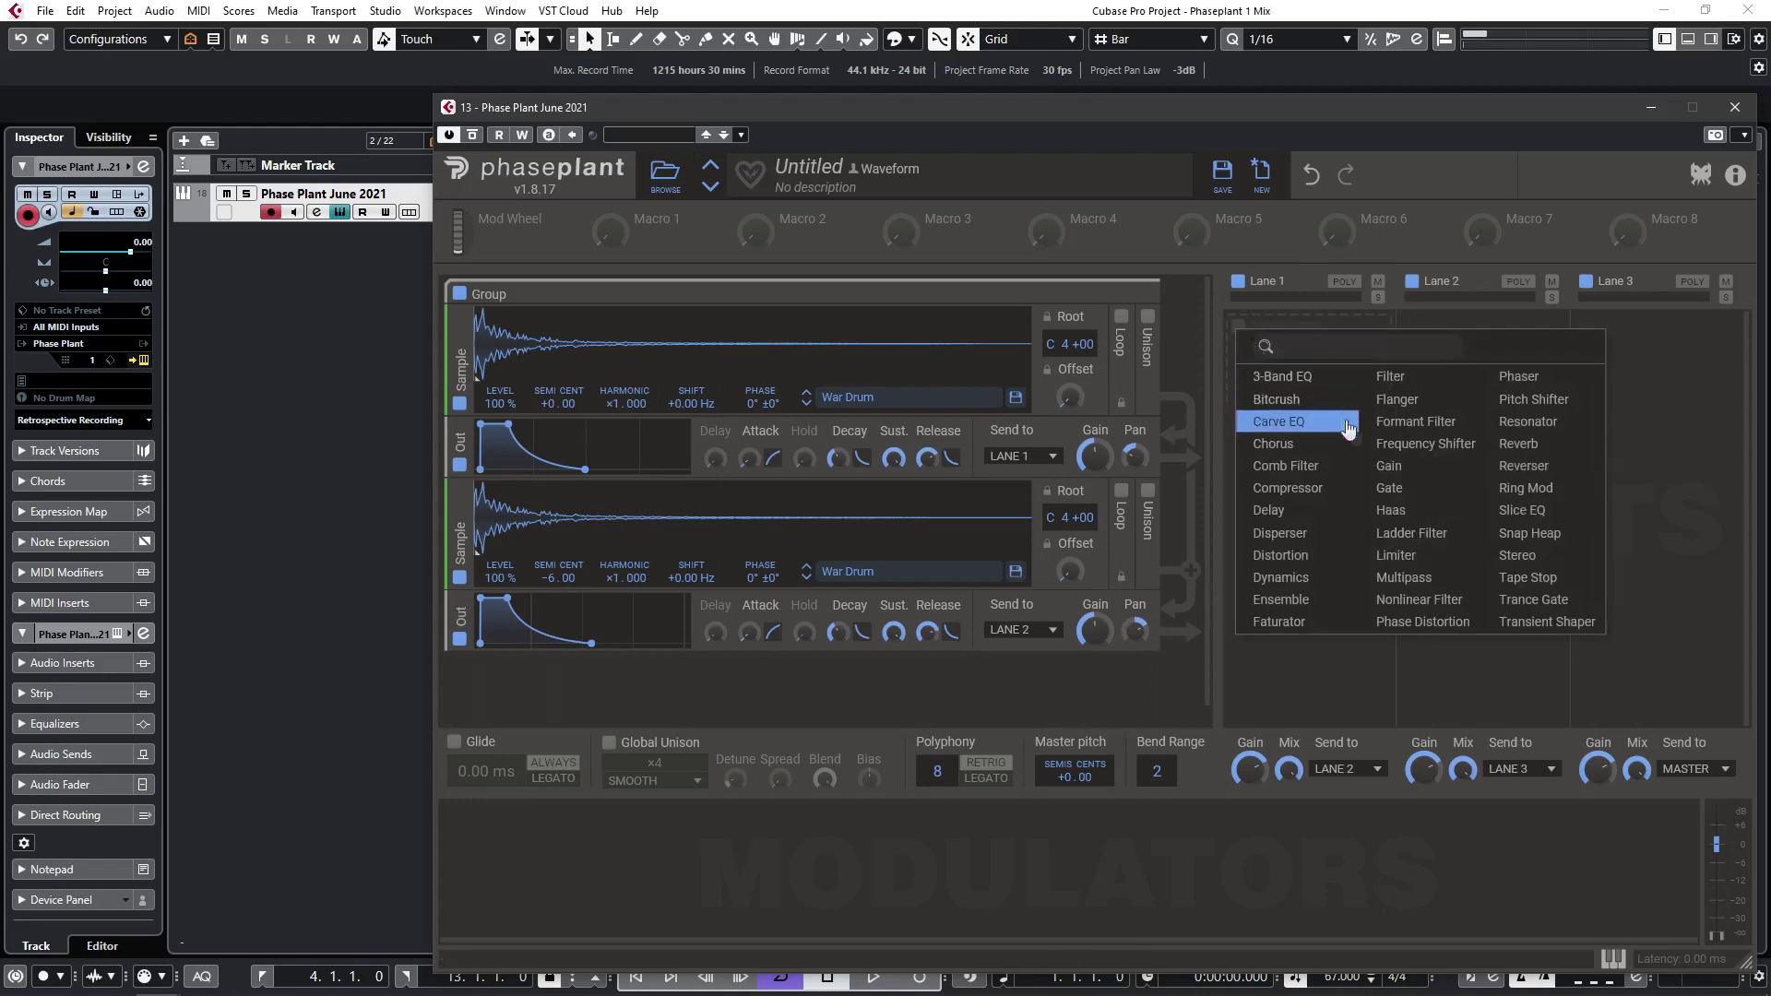
left_click(1290, 600)
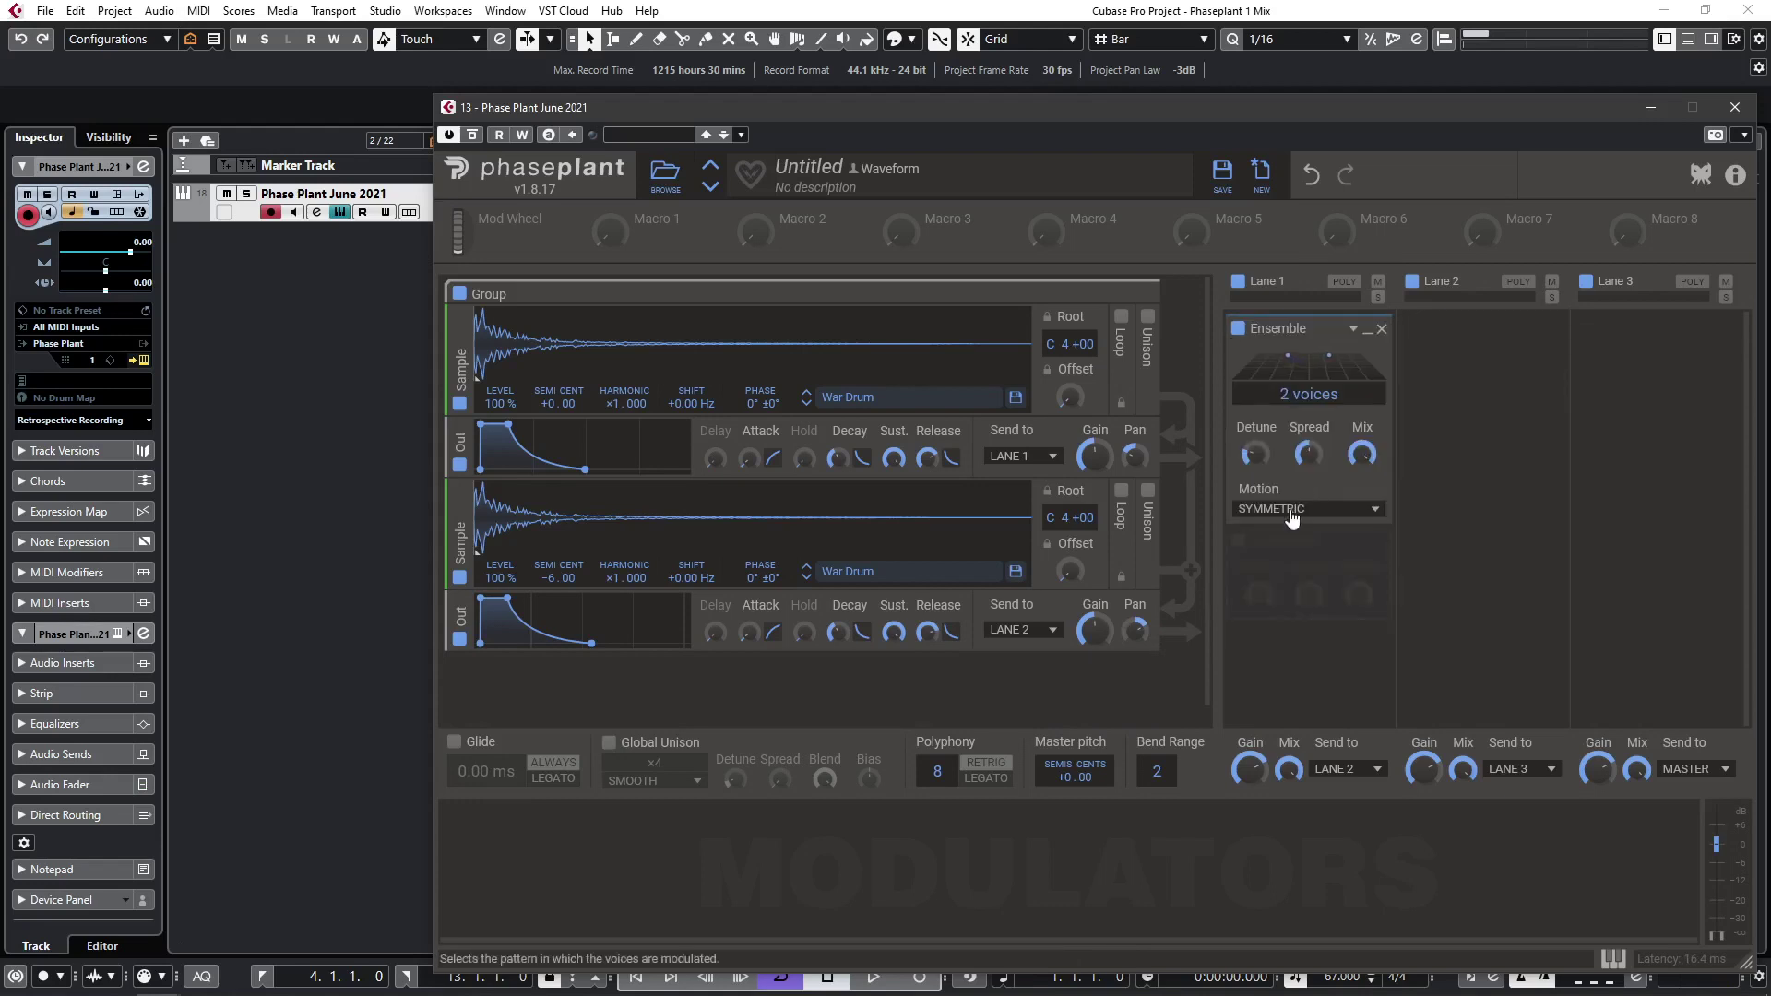
left_click(1354, 330)
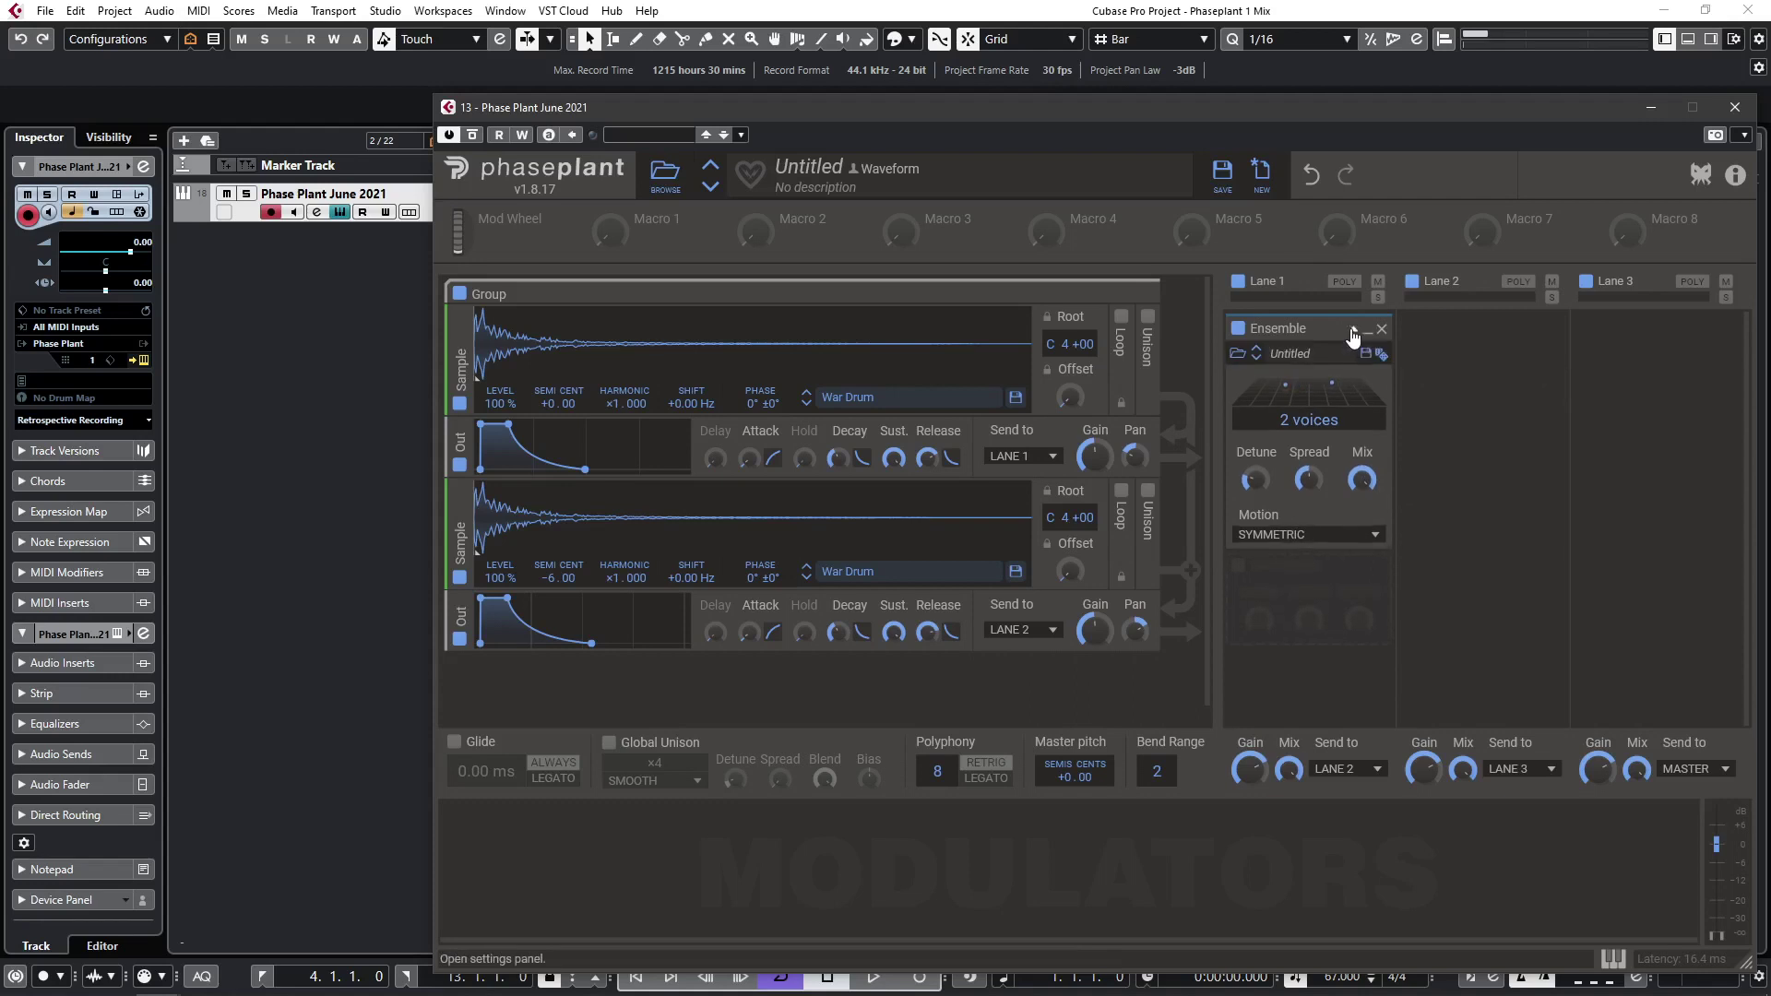
left_click(1231, 351)
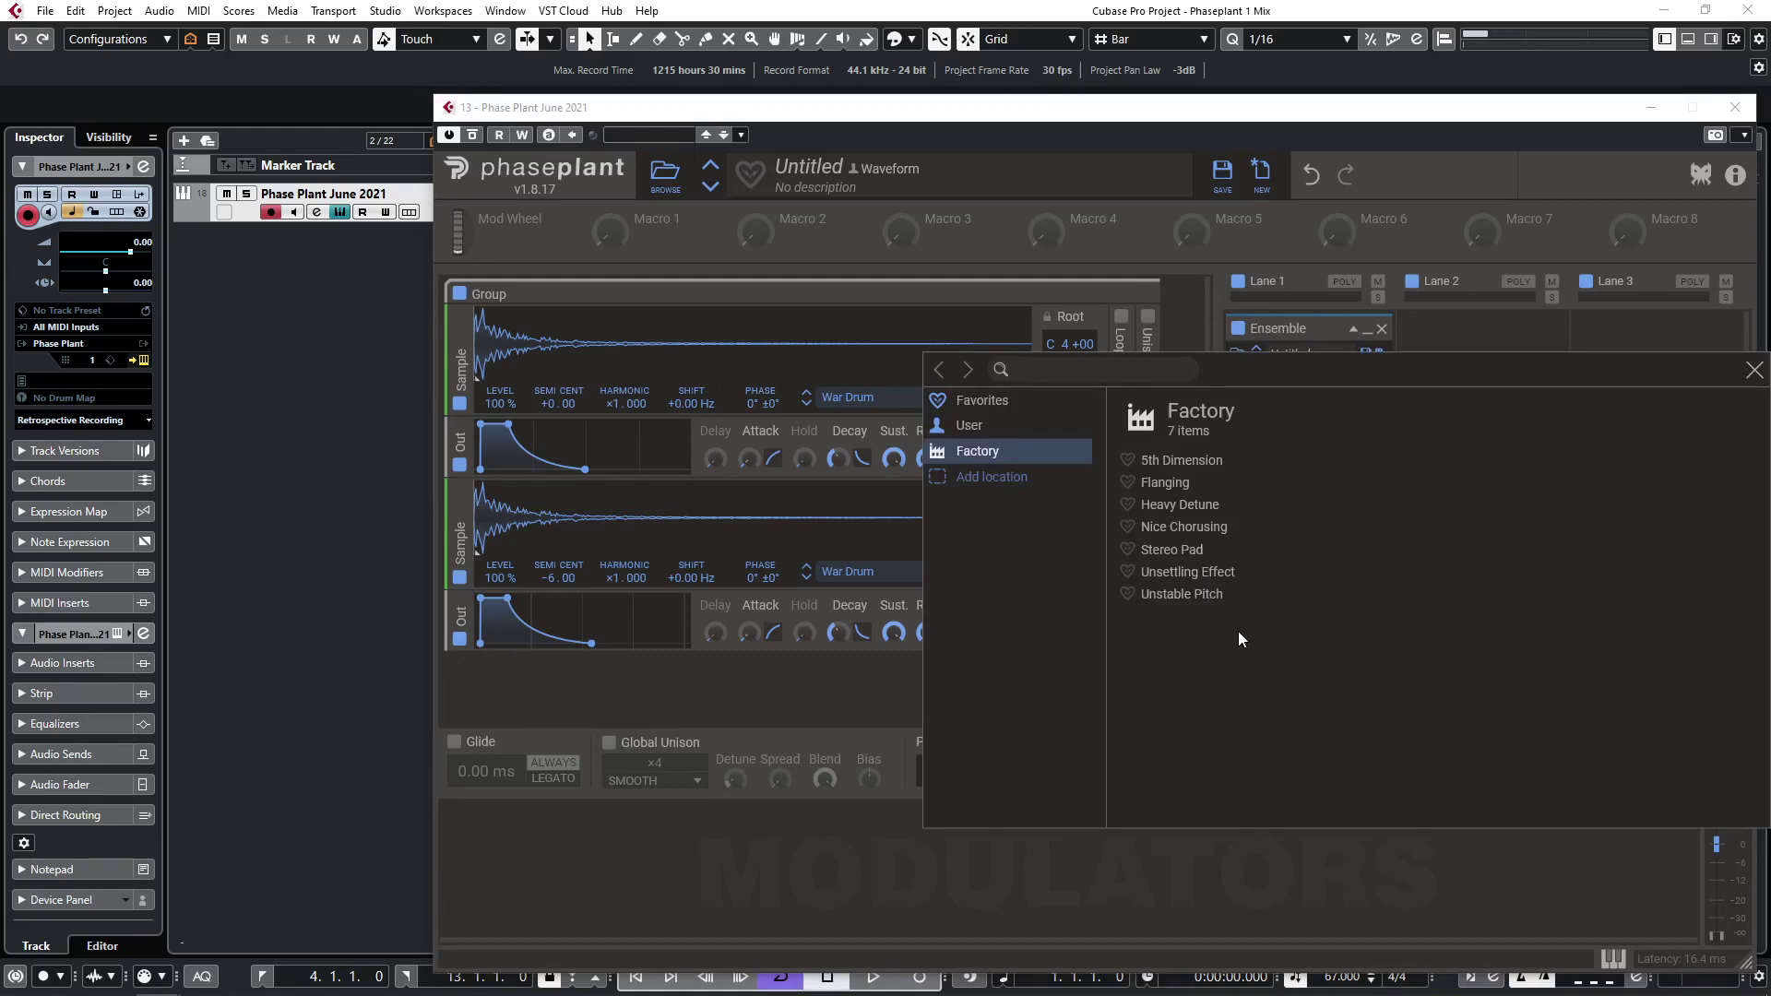
left_click(1183, 574)
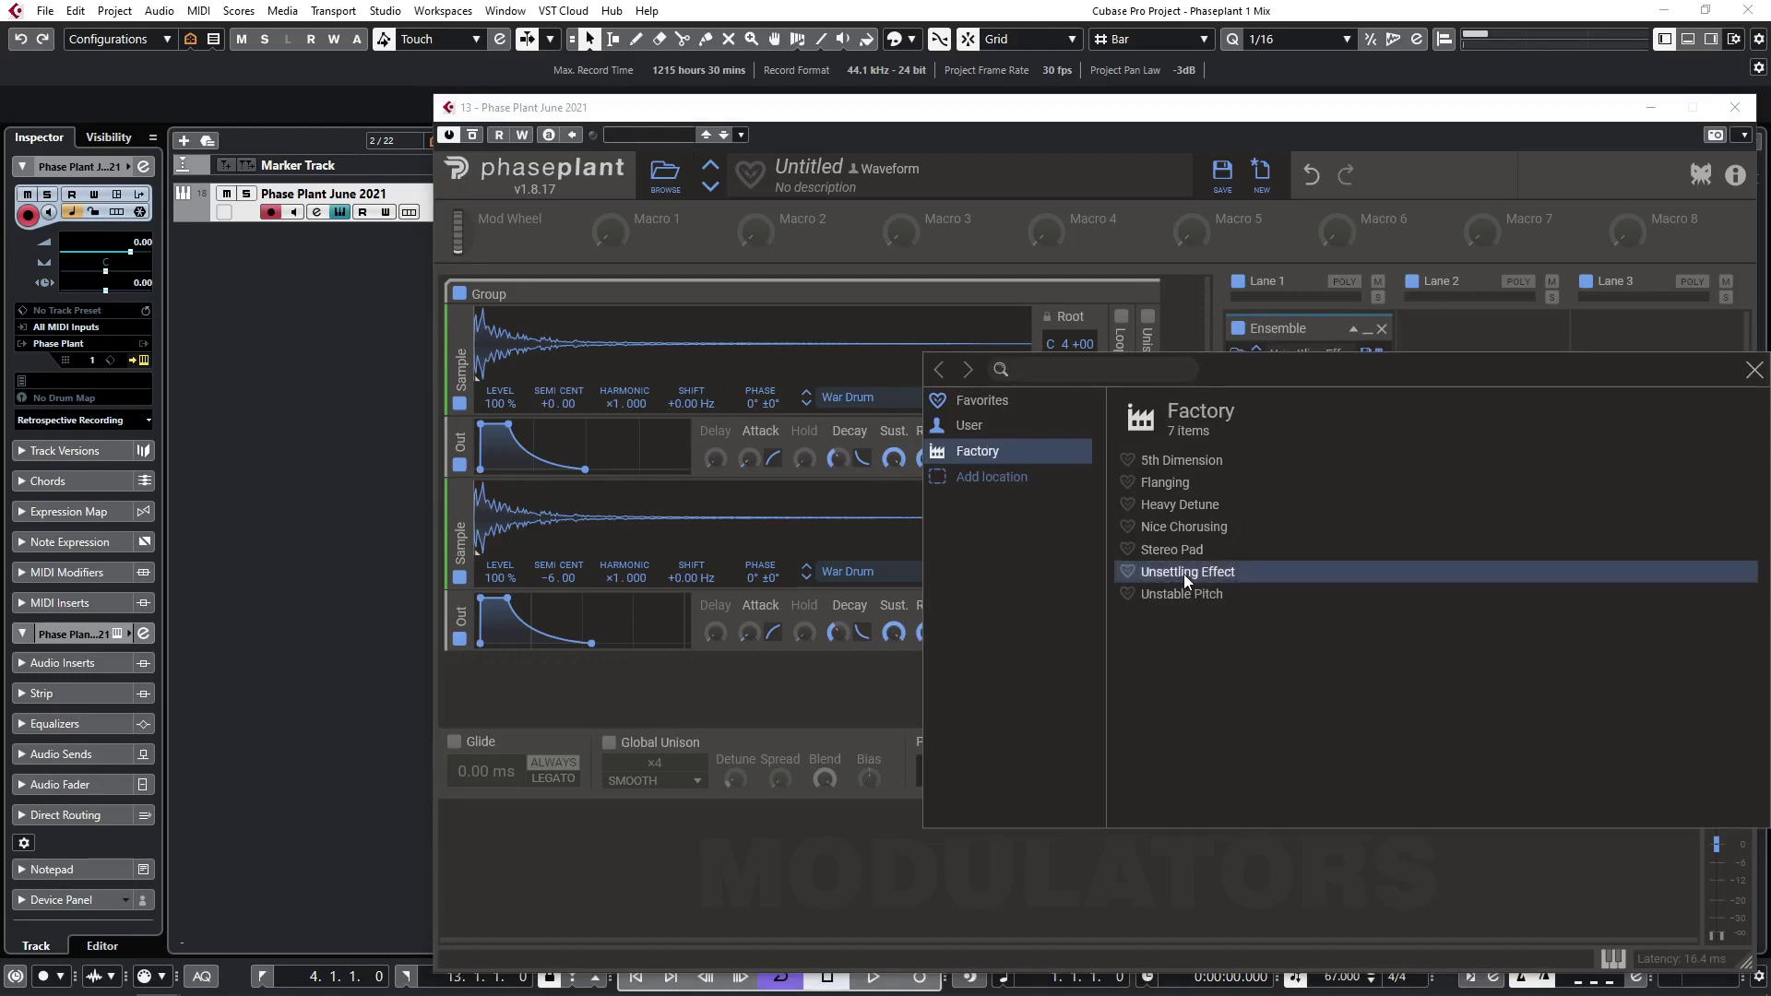
left_click(1754, 371)
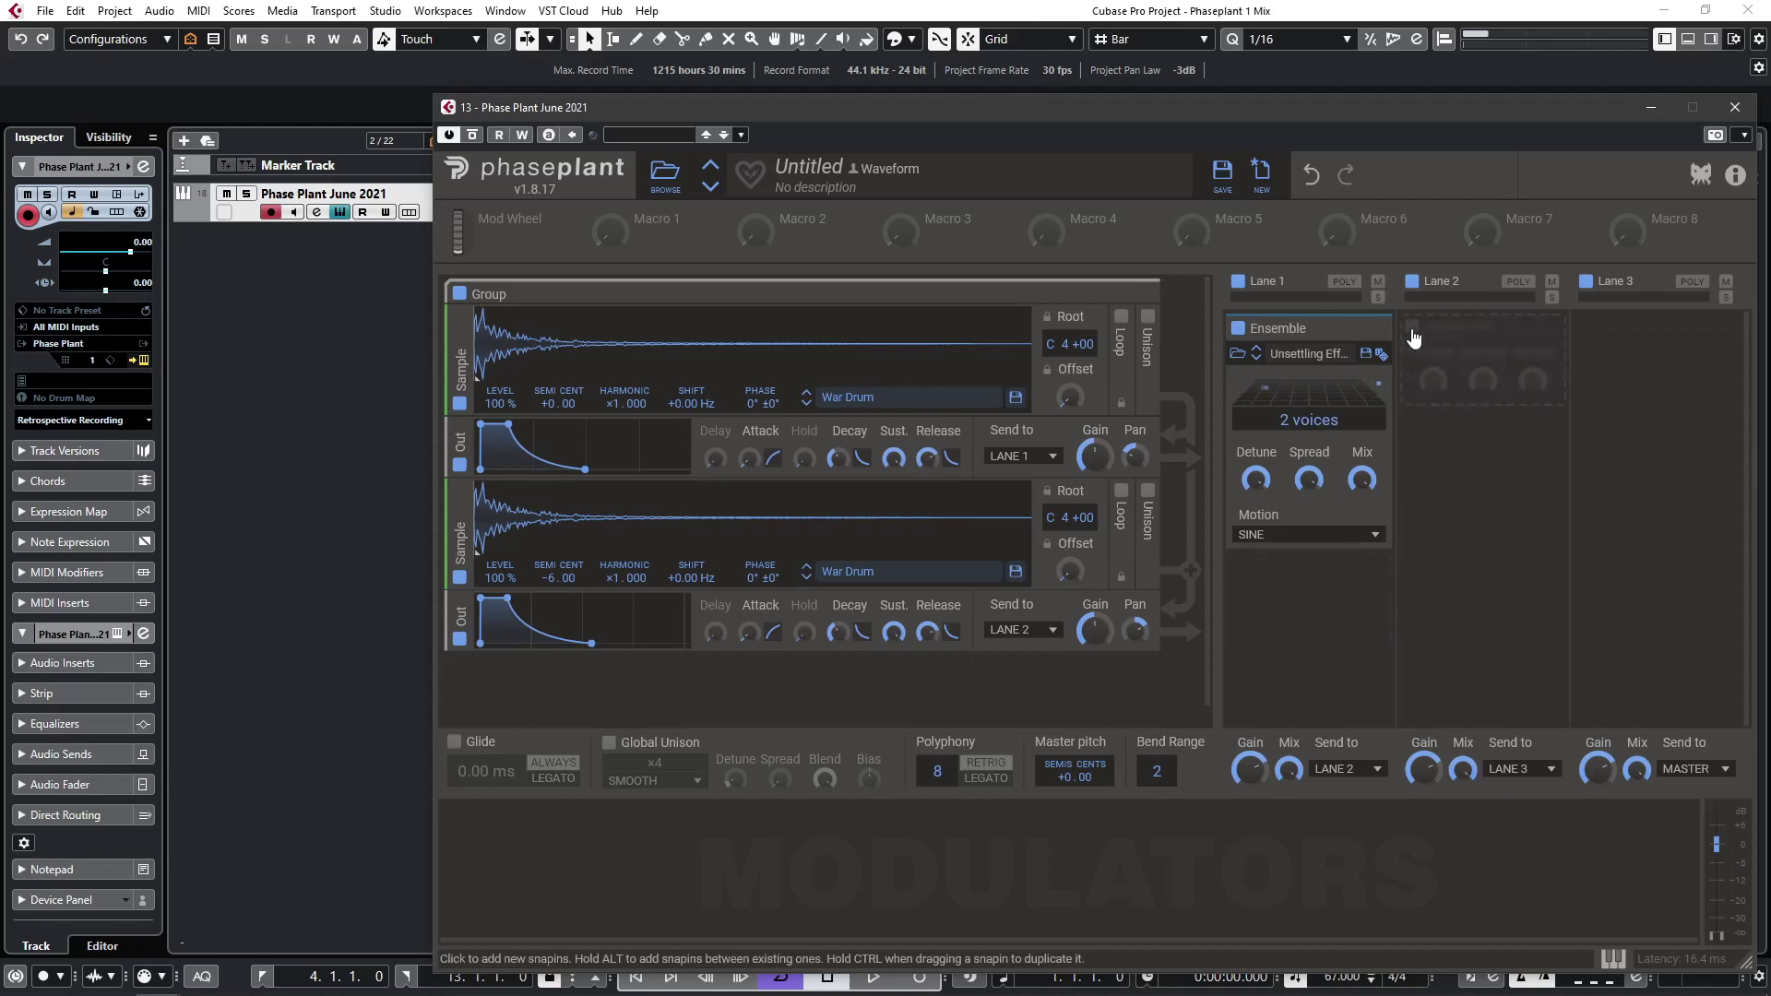
Add an Ensemble effect to Lane 2 and load the factory preset Unsettling Effect into it.
left_click(1414, 338)
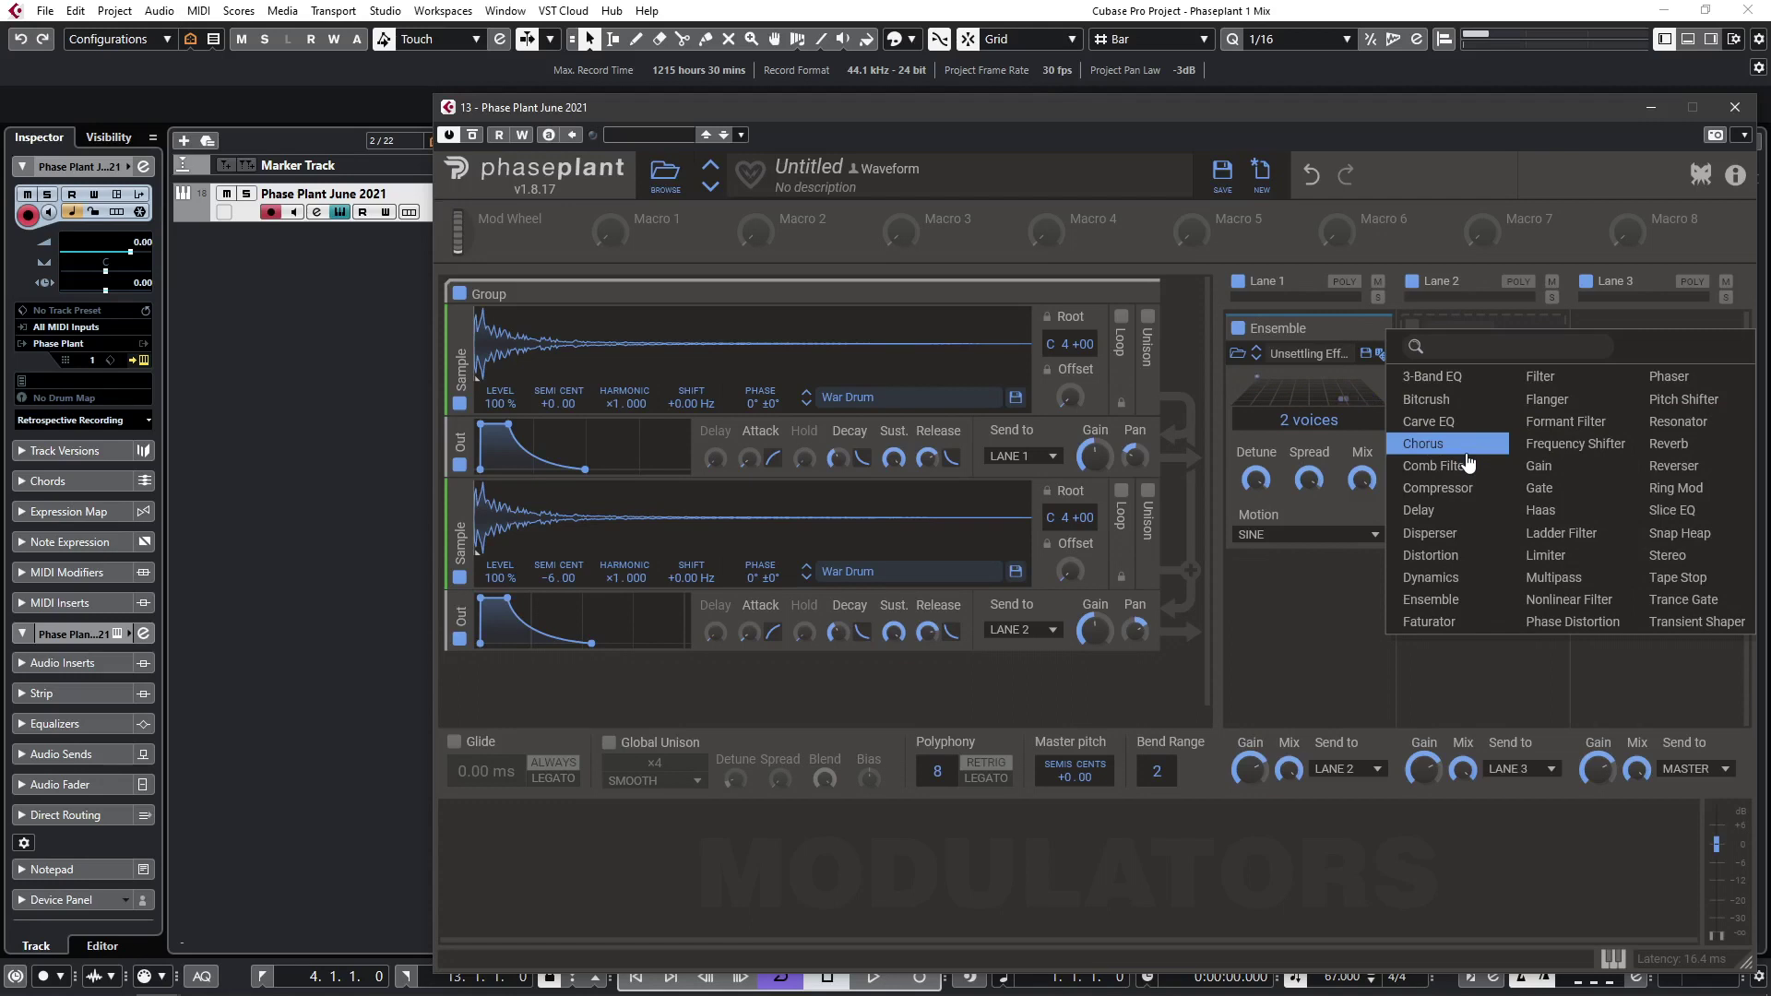
left_click(1454, 600)
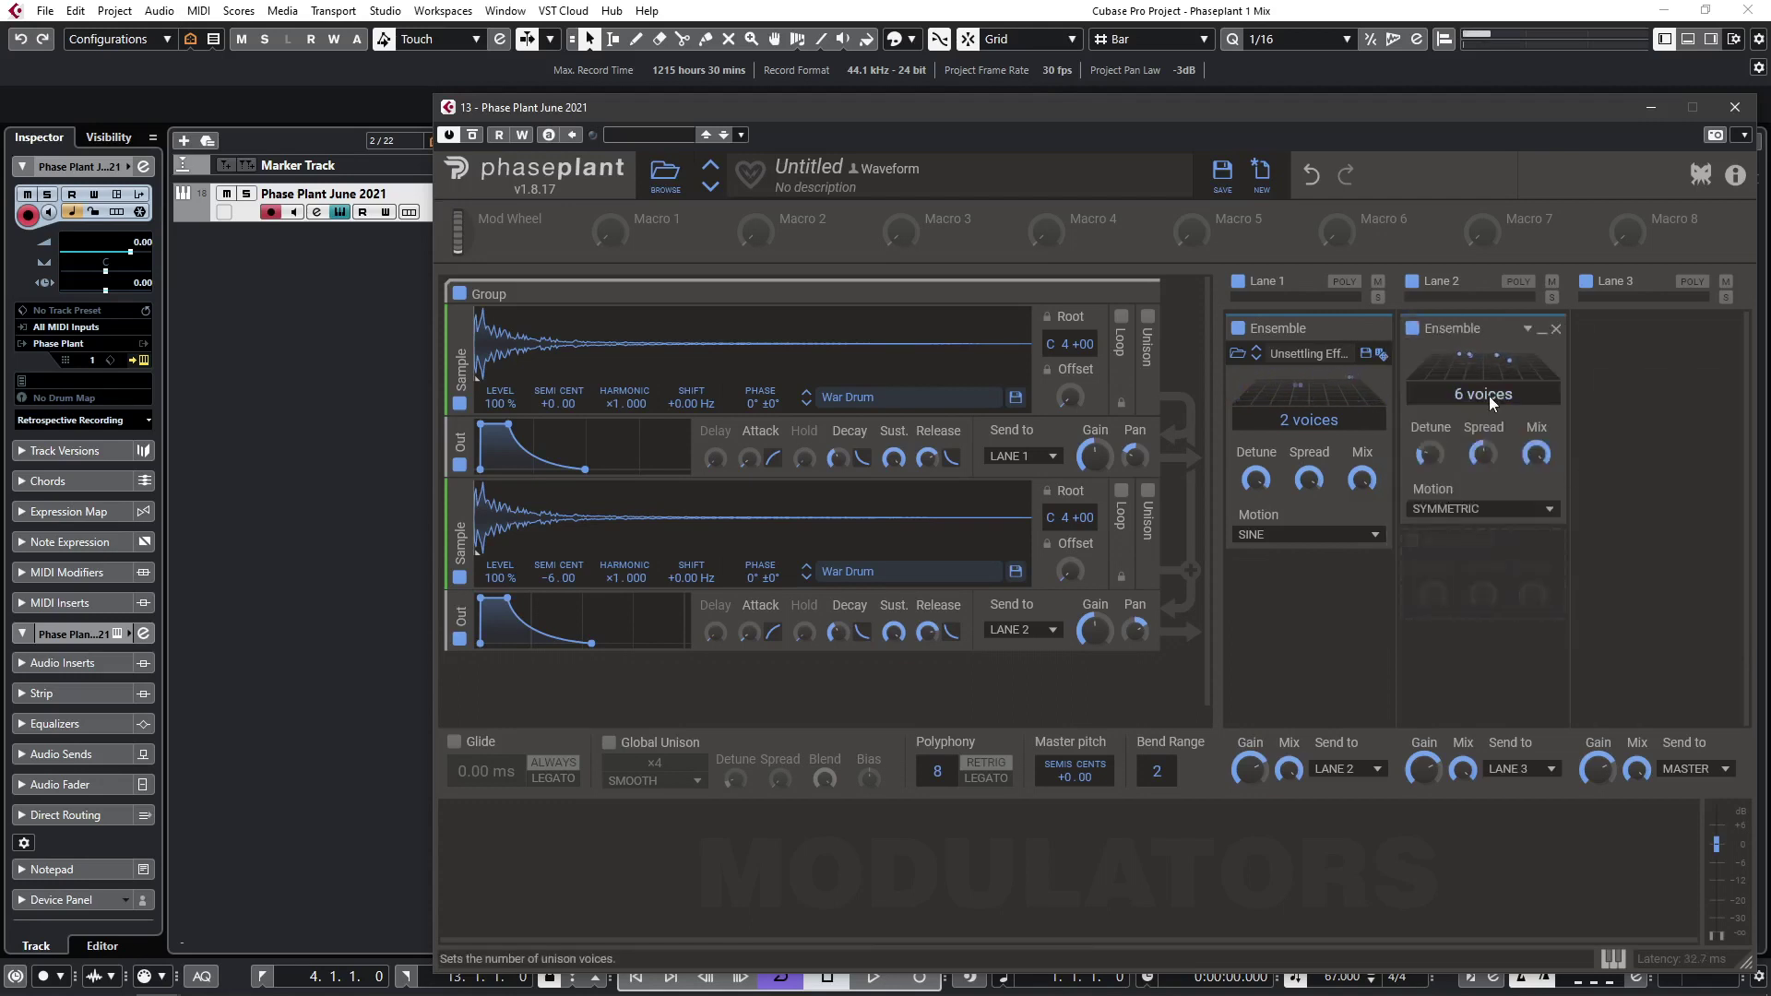
left_click(1527, 329)
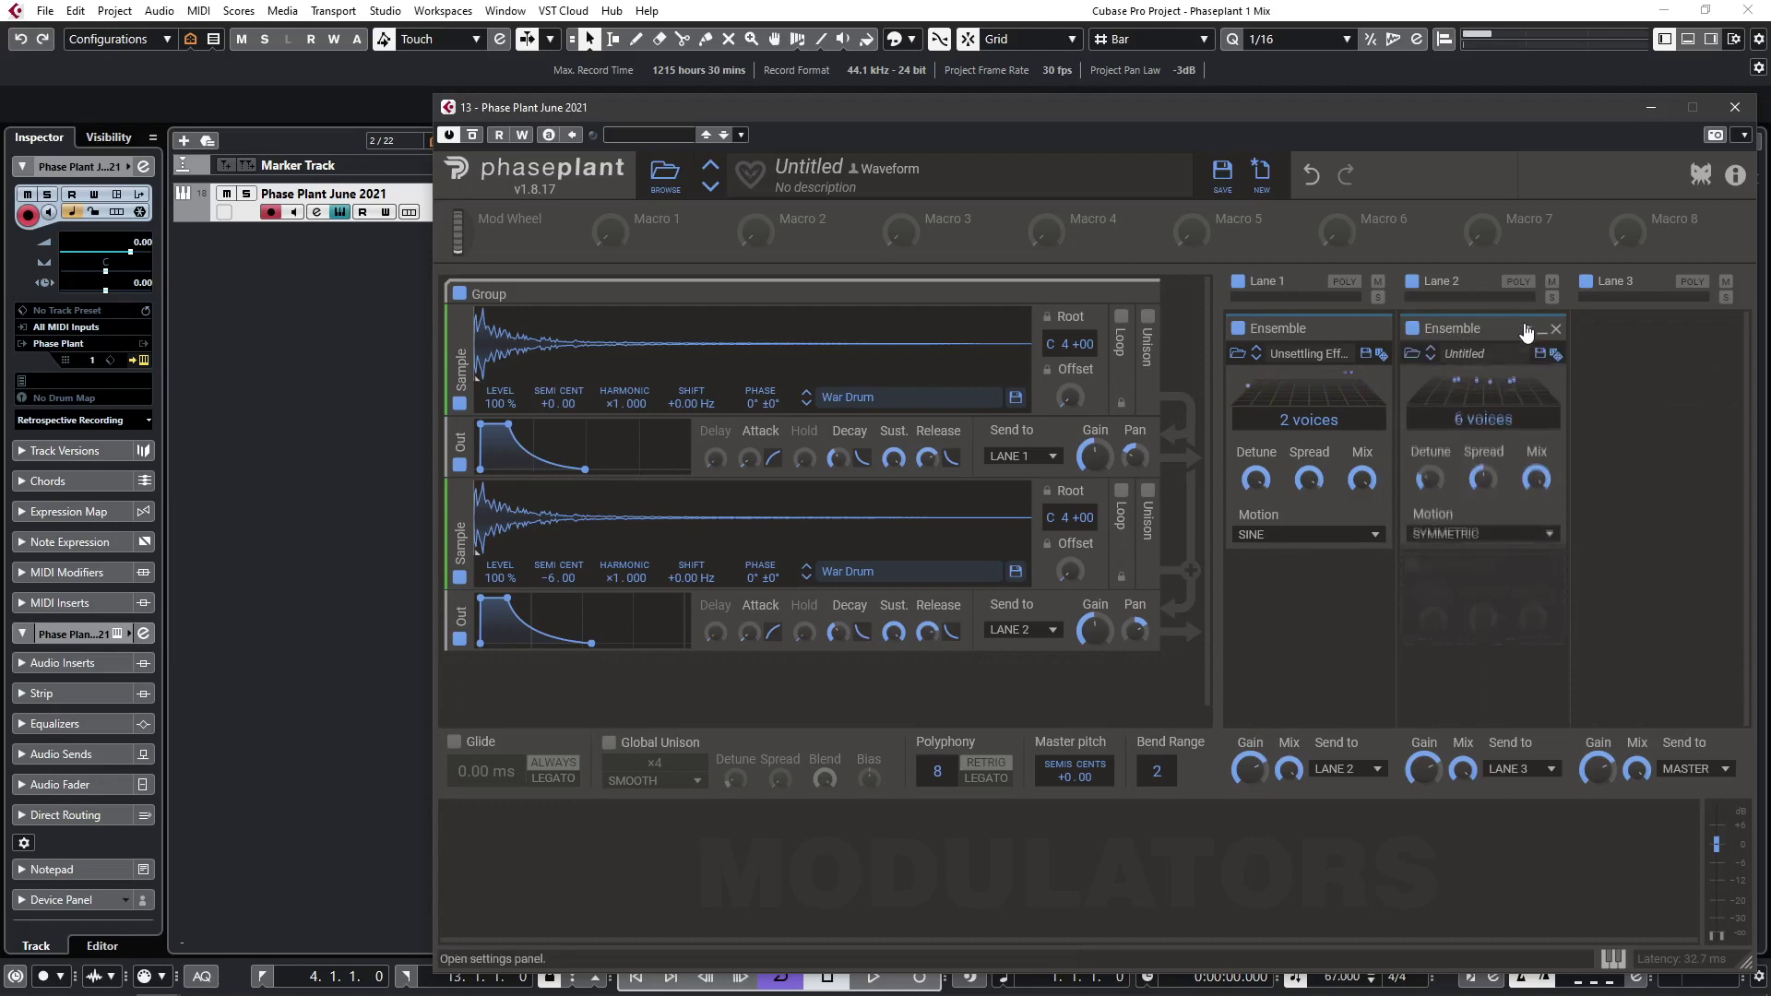
left_click(1412, 354)
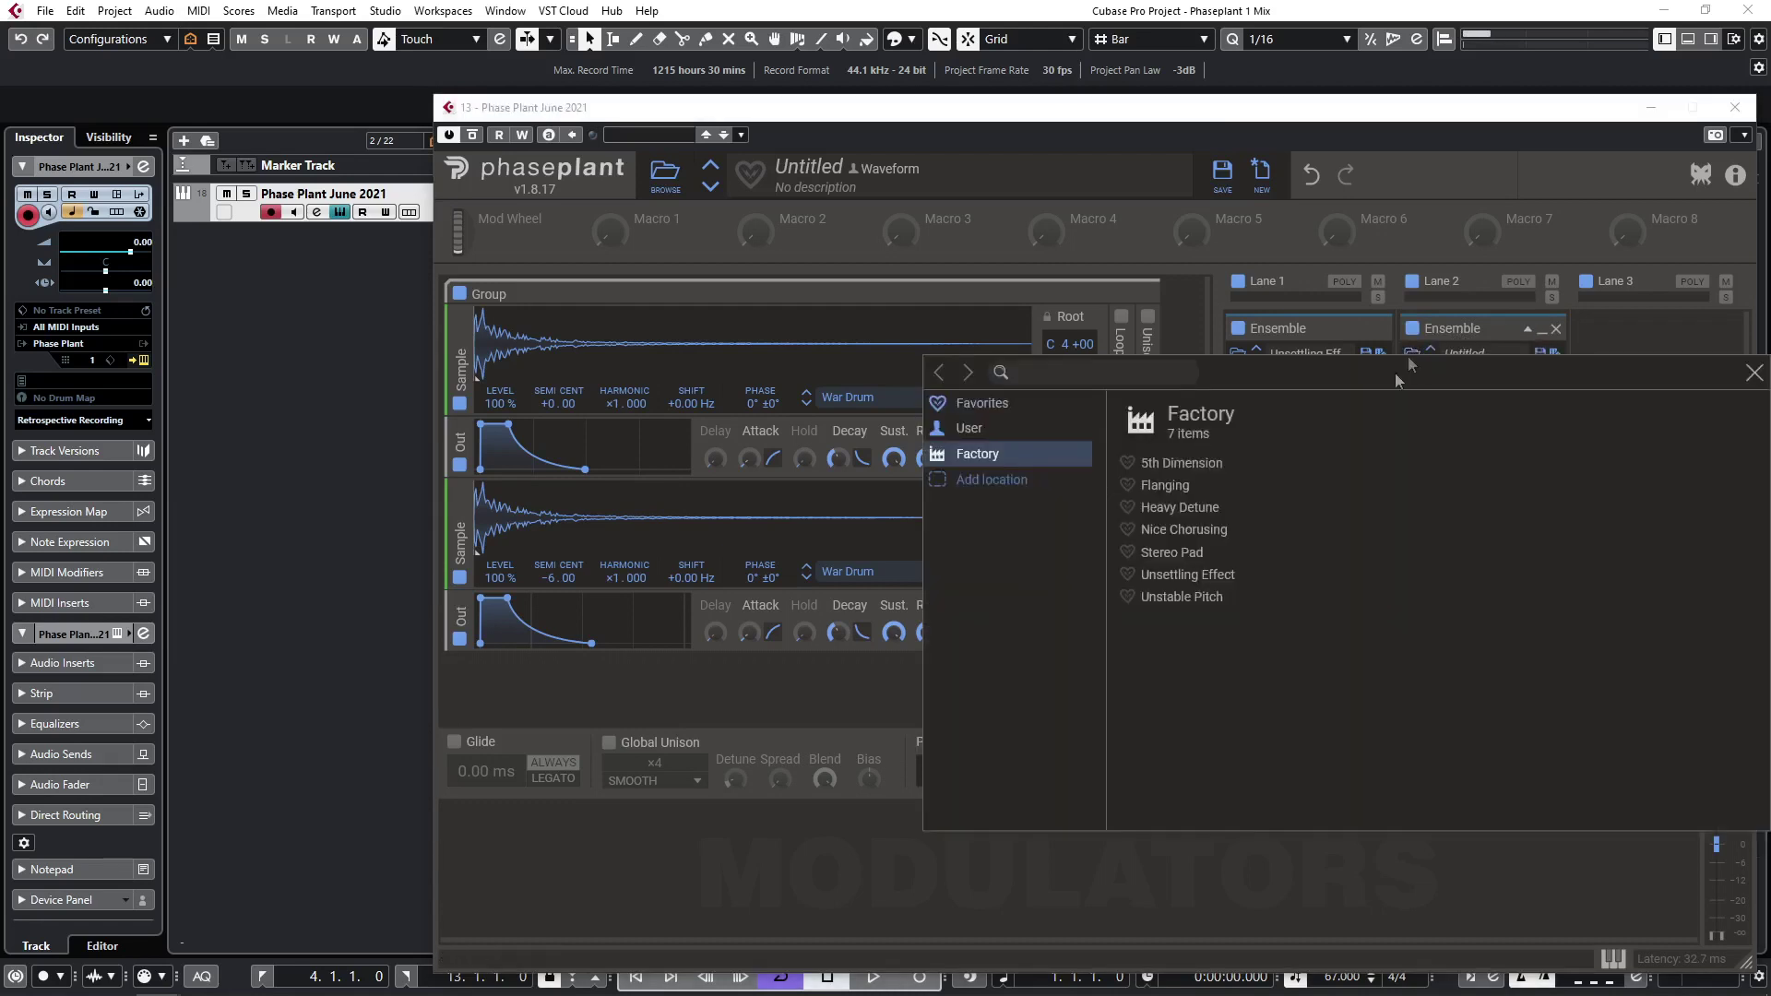
left_click(1194, 578)
left_click(1753, 374)
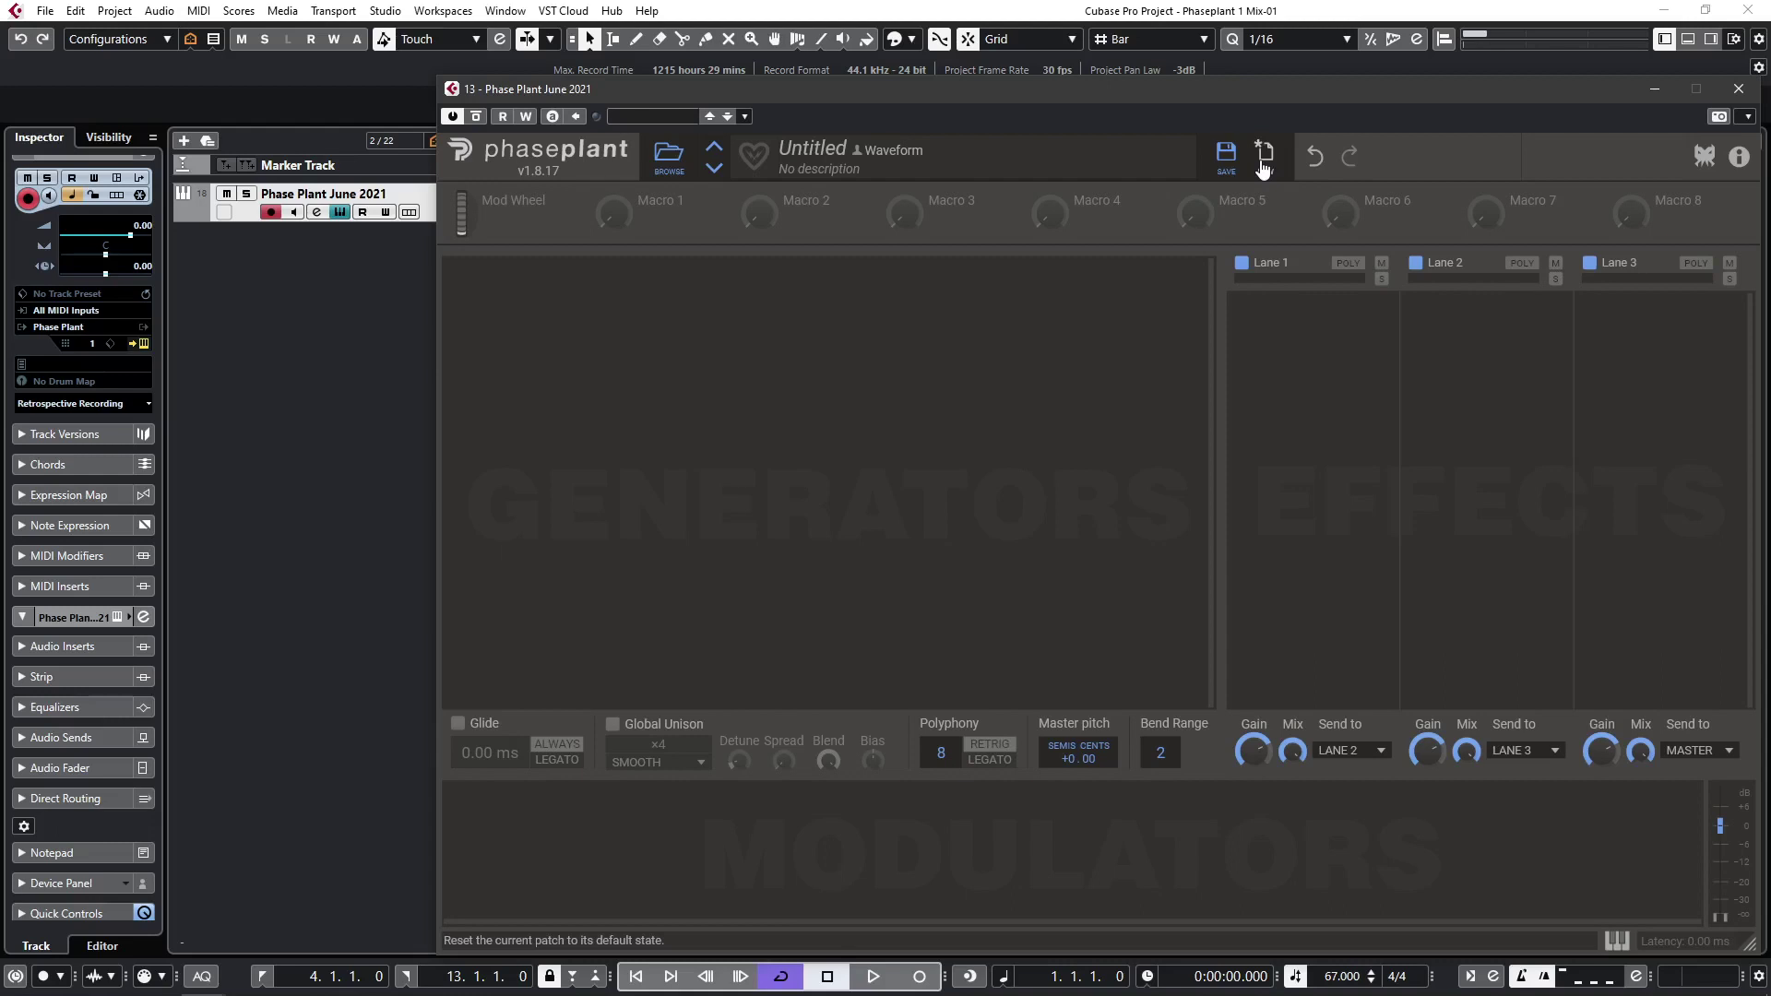
Add a Noise generator to the empty patch and a Nonlinear Filter with slightly raised Q to Lane 1.
left_click(495, 336)
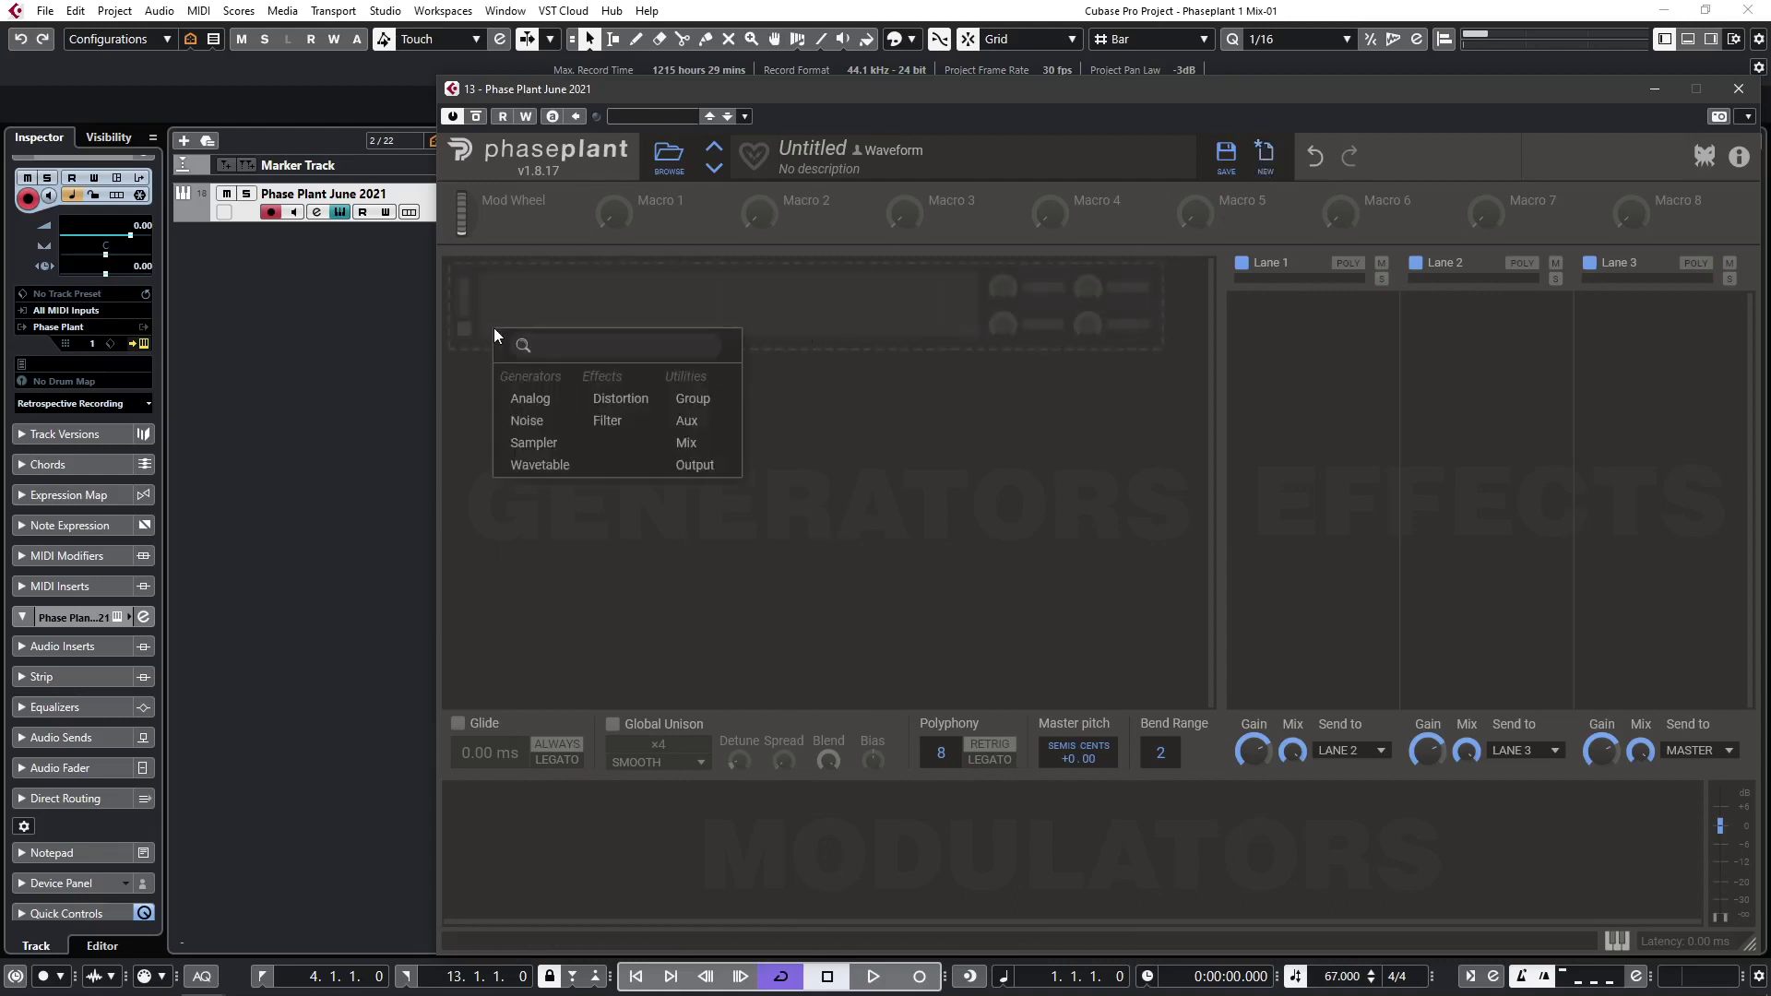
left_click(538, 422)
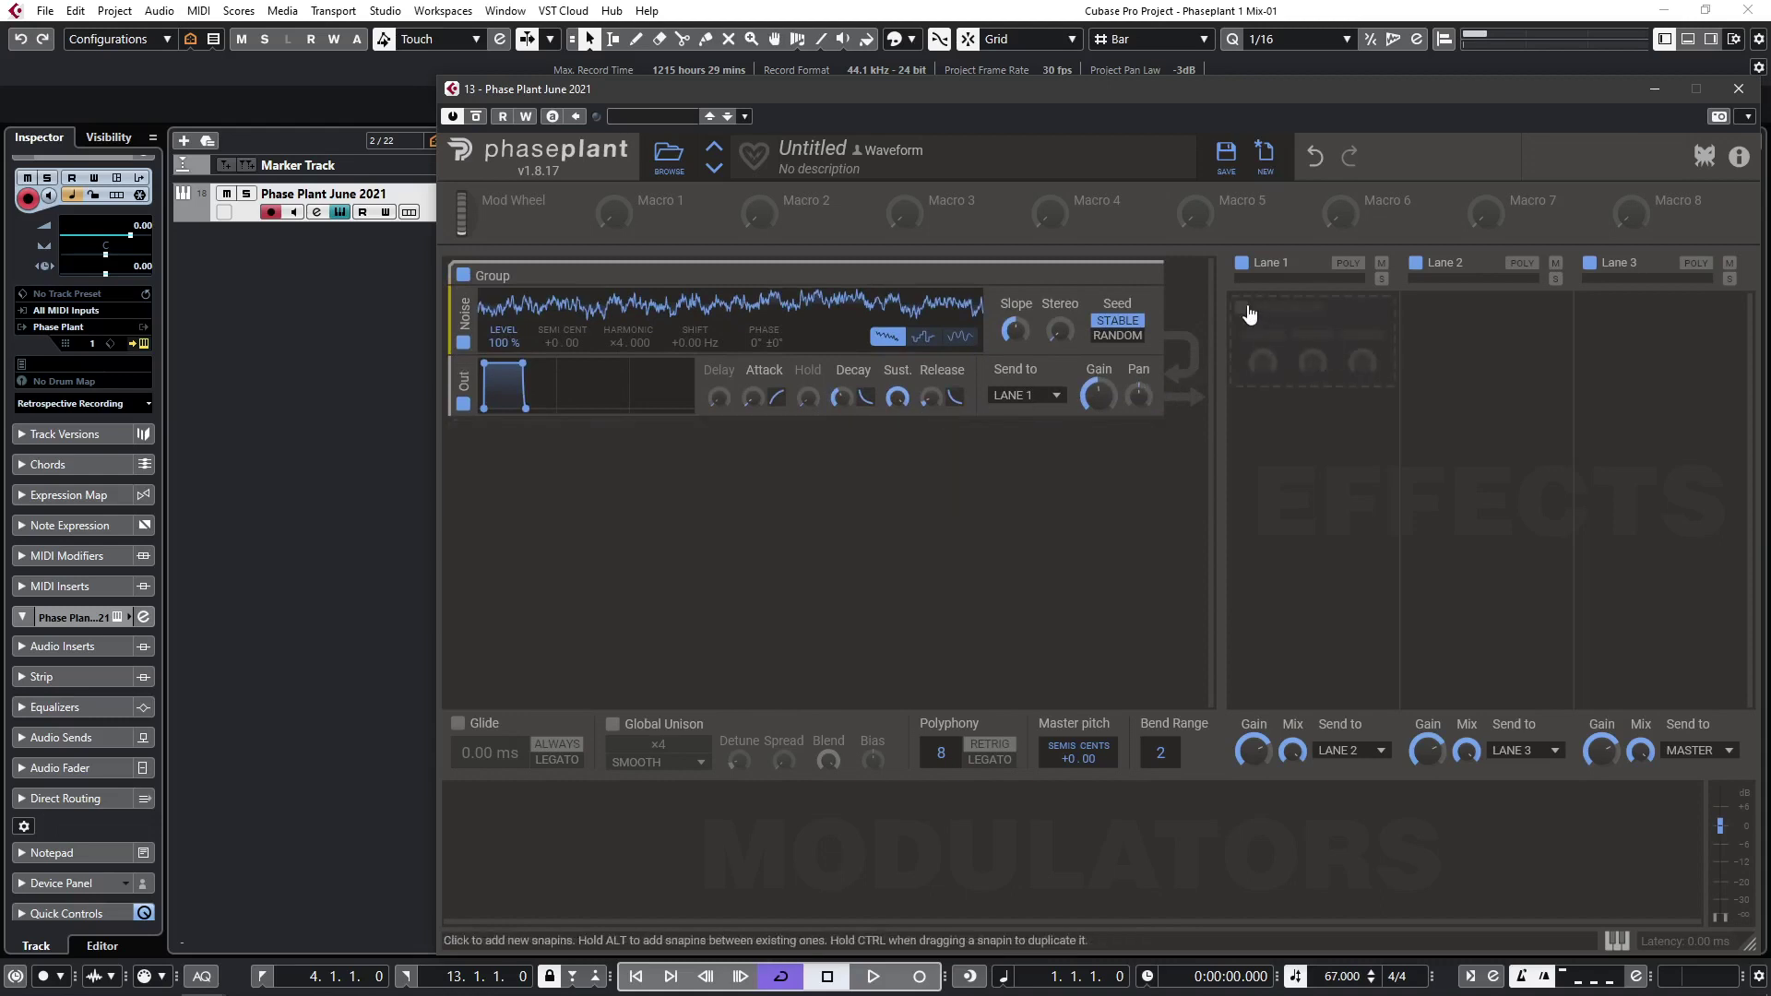
left_click(1243, 319)
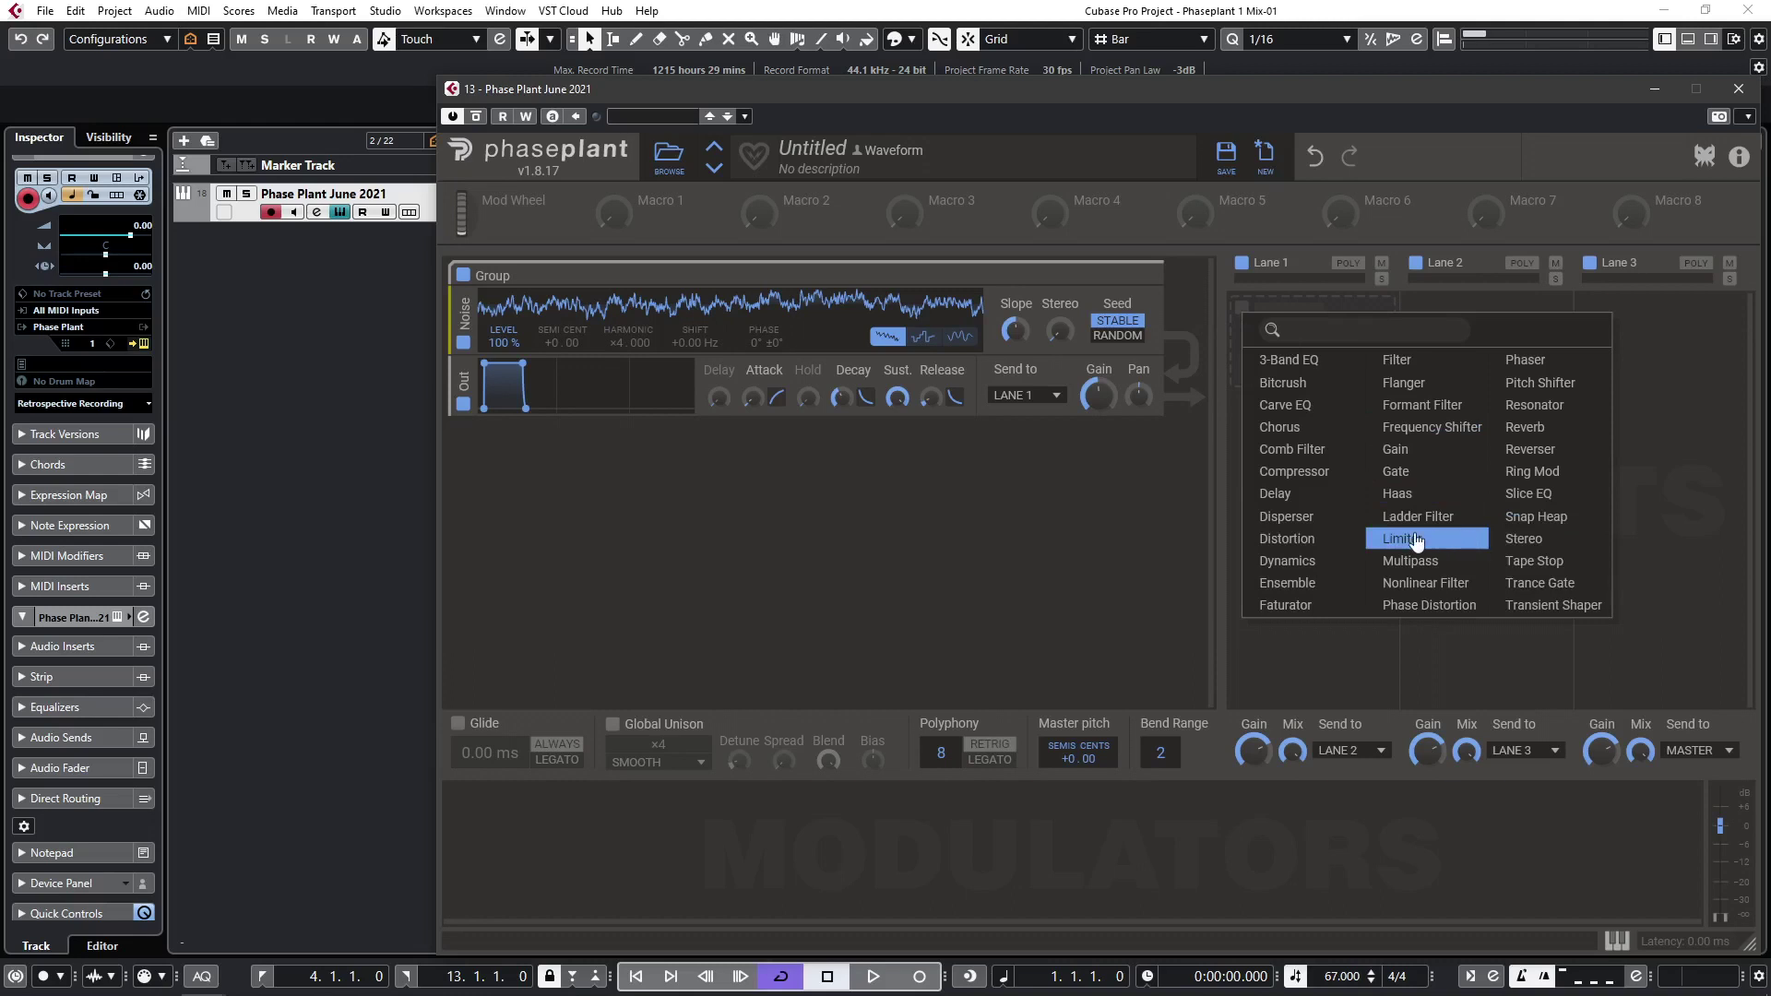
left_click(1425, 583)
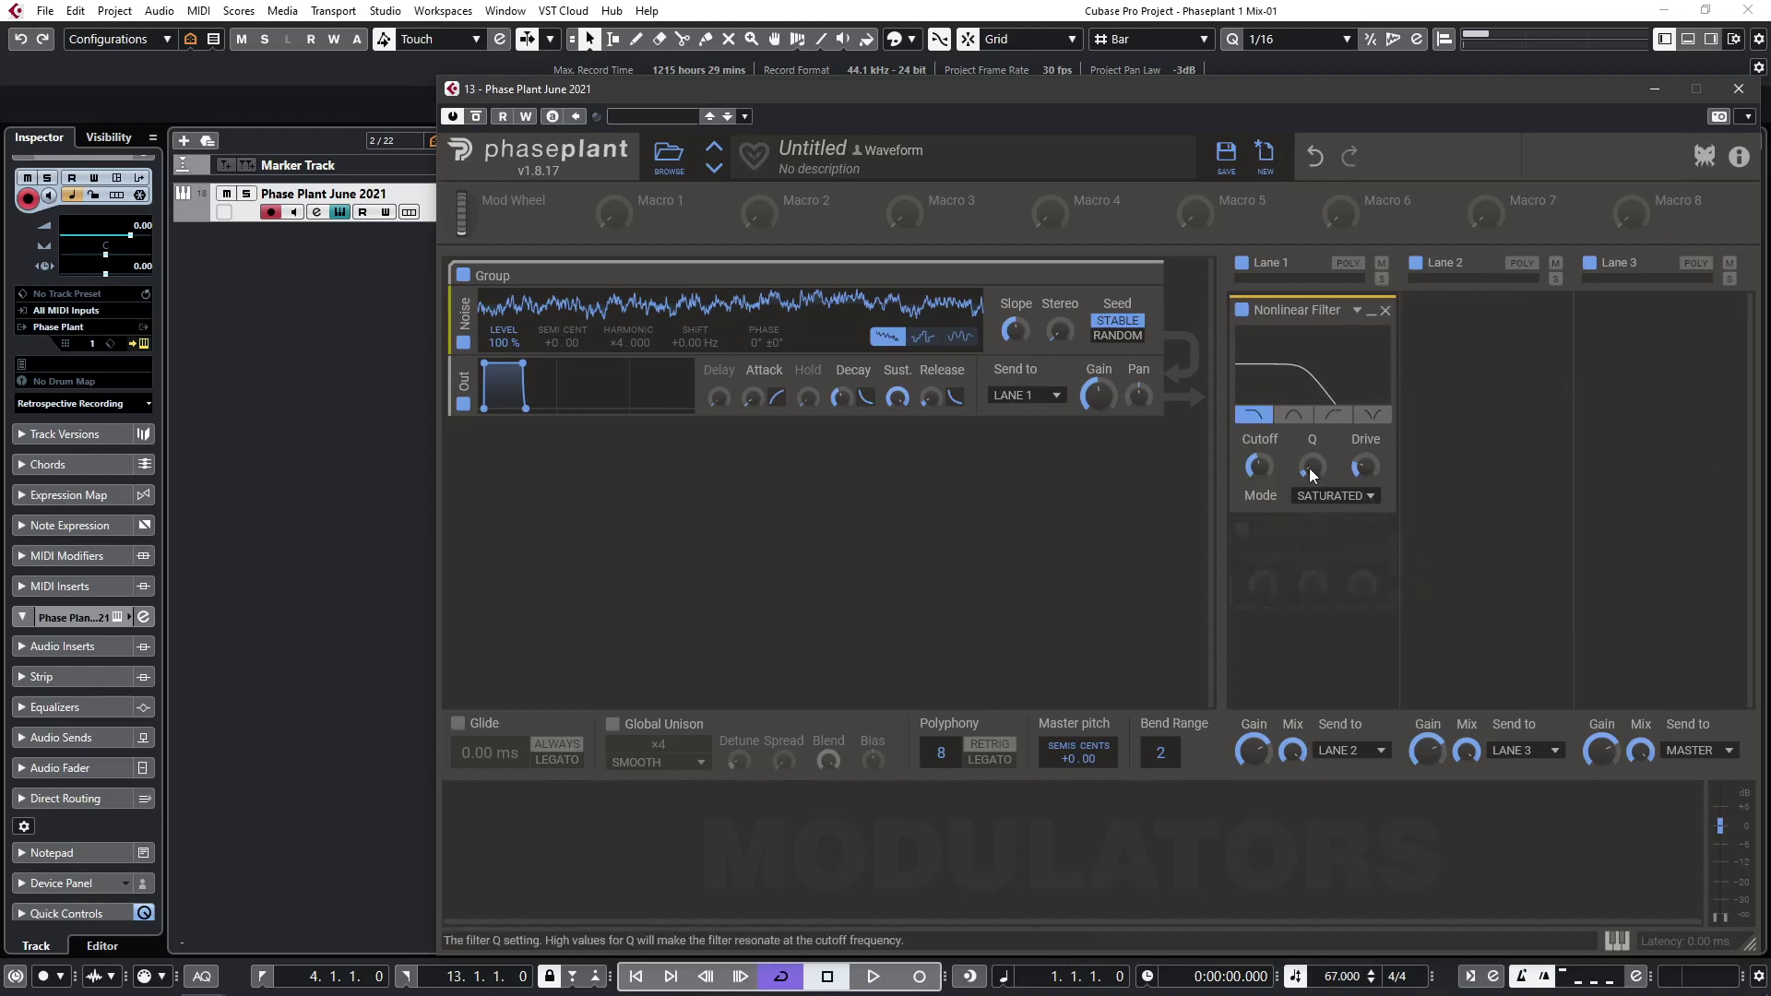
left_click_drag(1309, 468, 1309, 454)
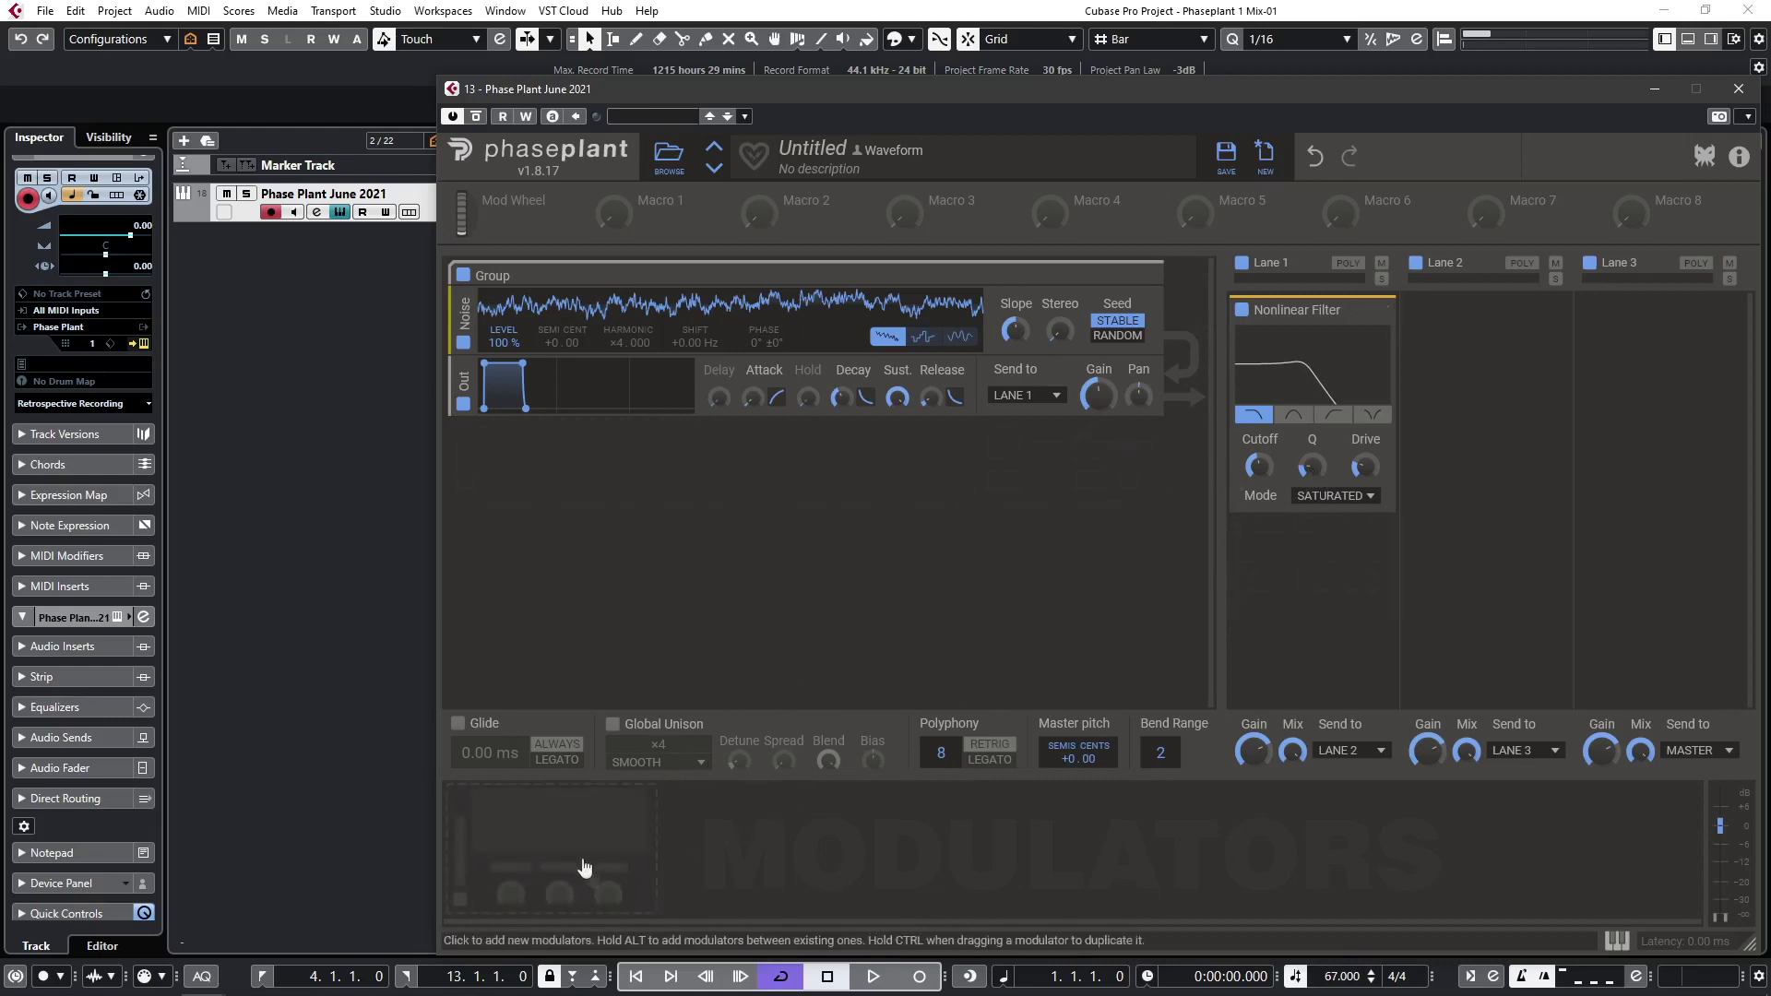
Modulate the Nonlinear Filter's cutoff with a new Random modulator at full Smooth, and lower the Noise level to 61 %.
left_click(567, 834)
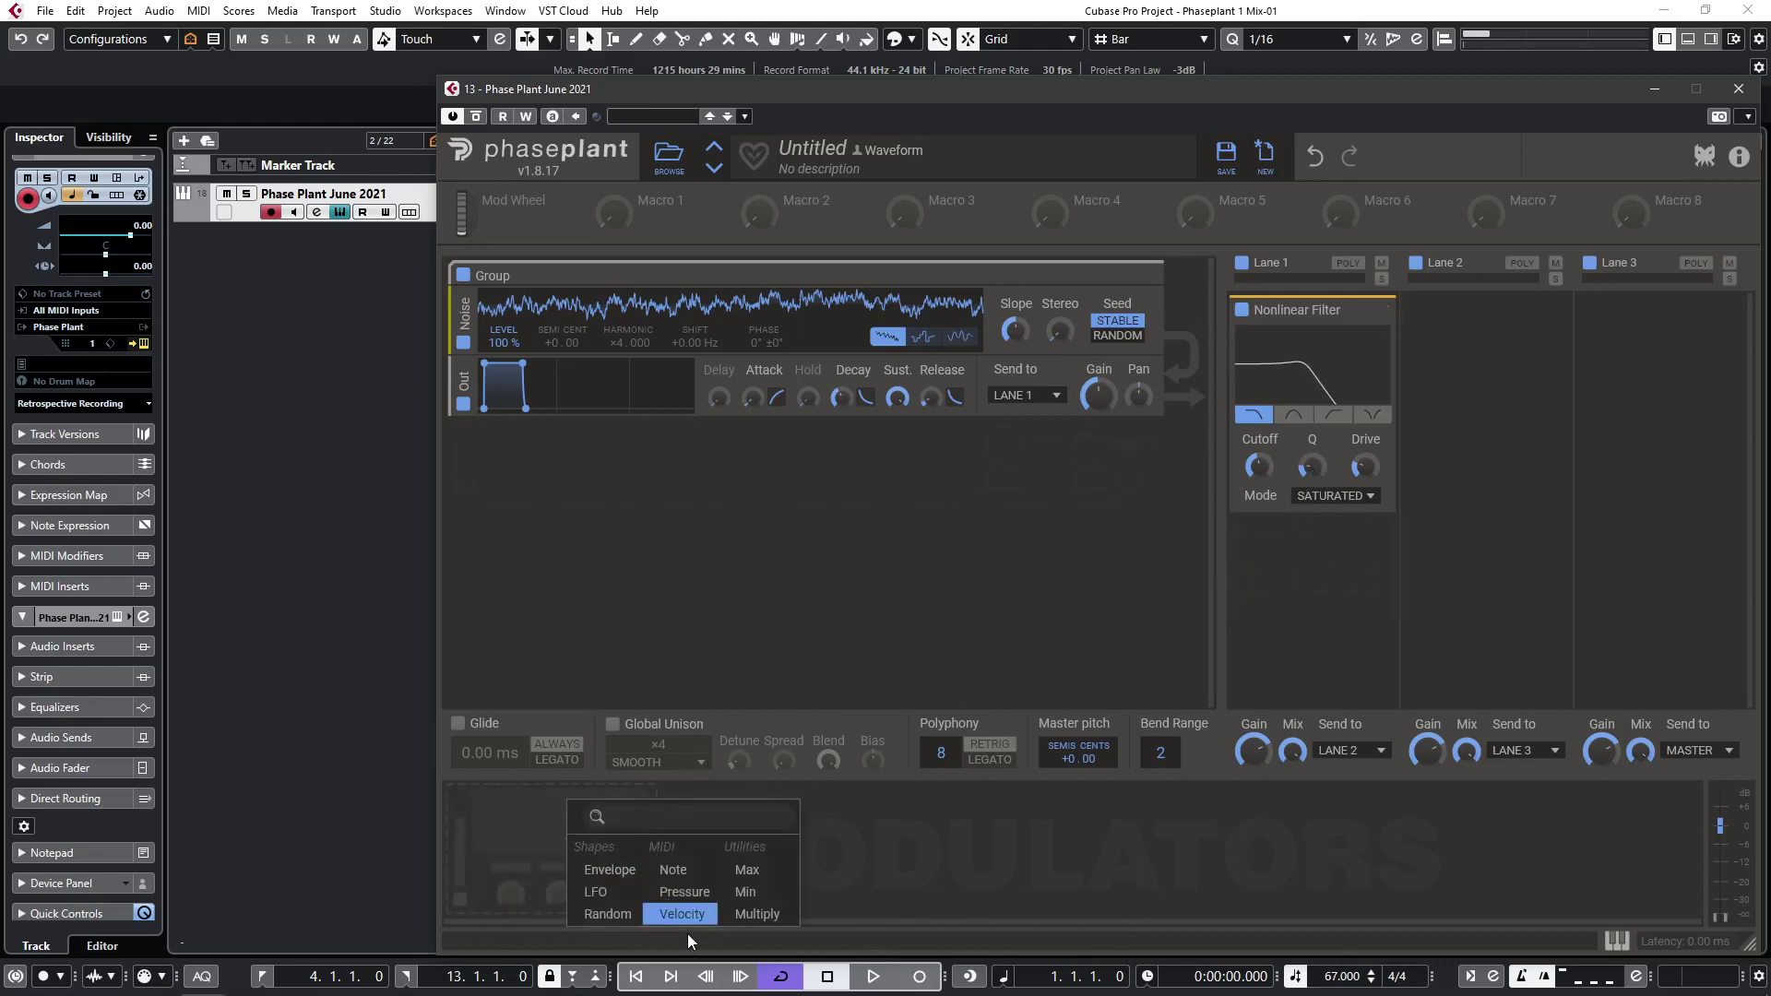
left_click(608, 914)
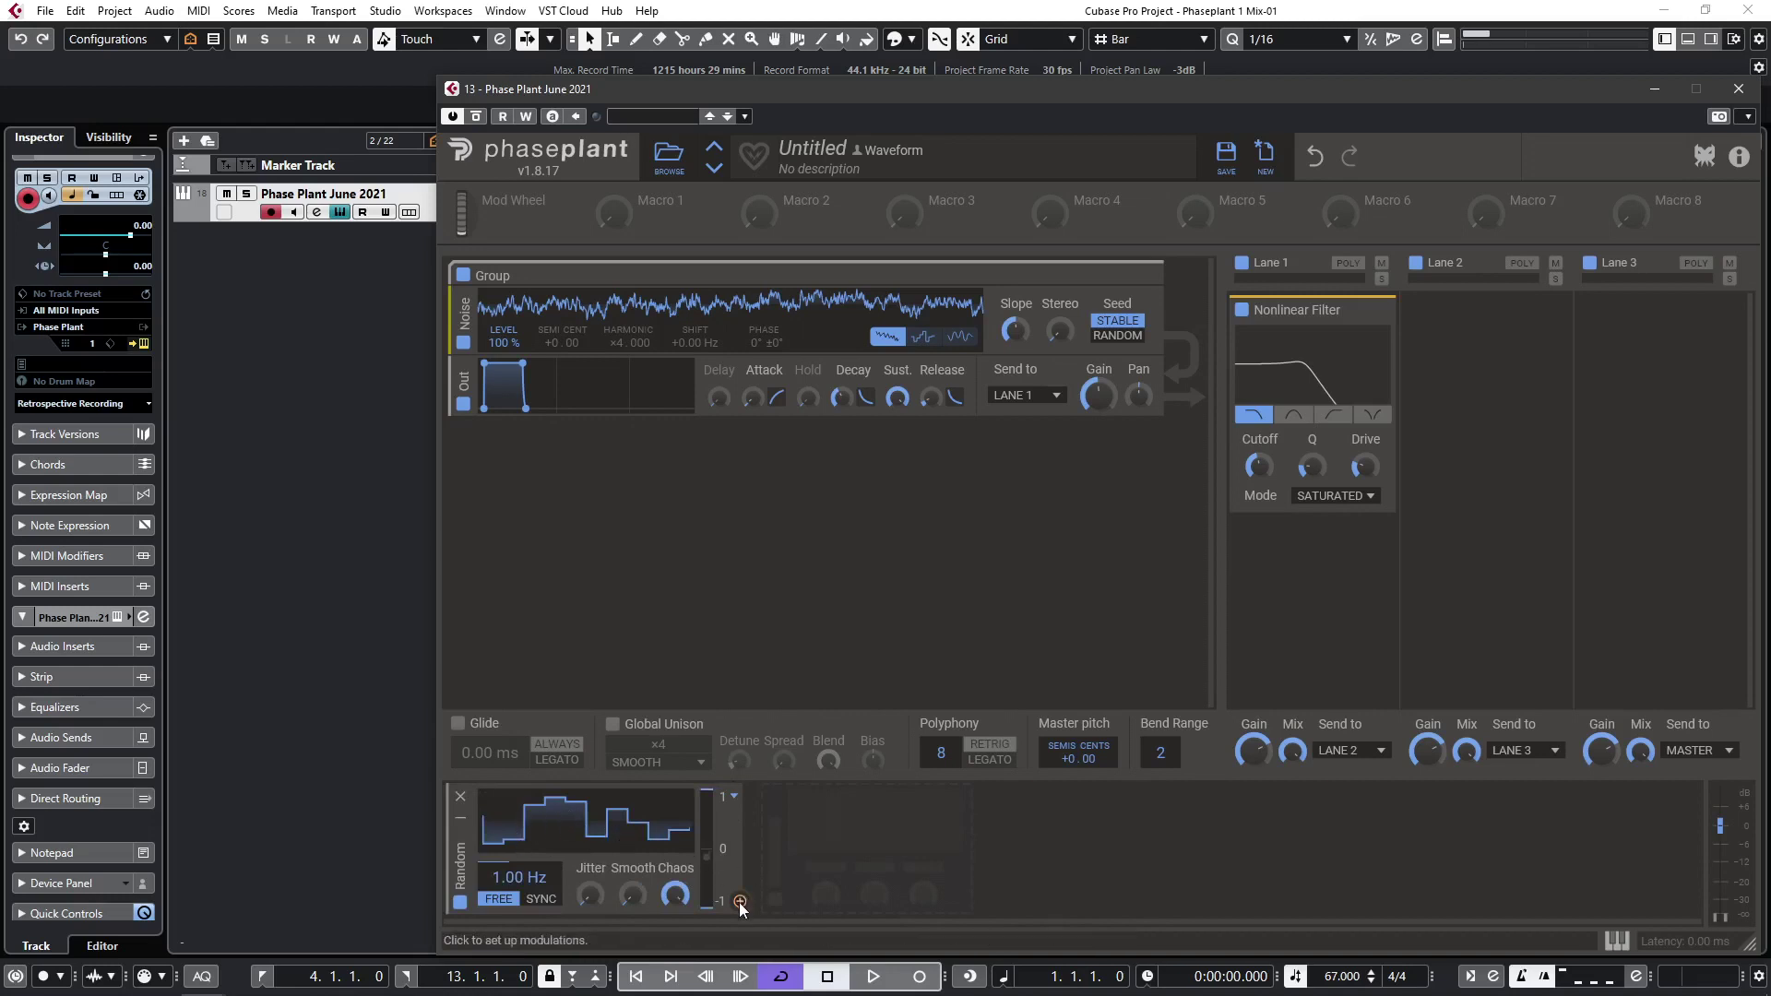
left_click_drag(739, 901, 1259, 481)
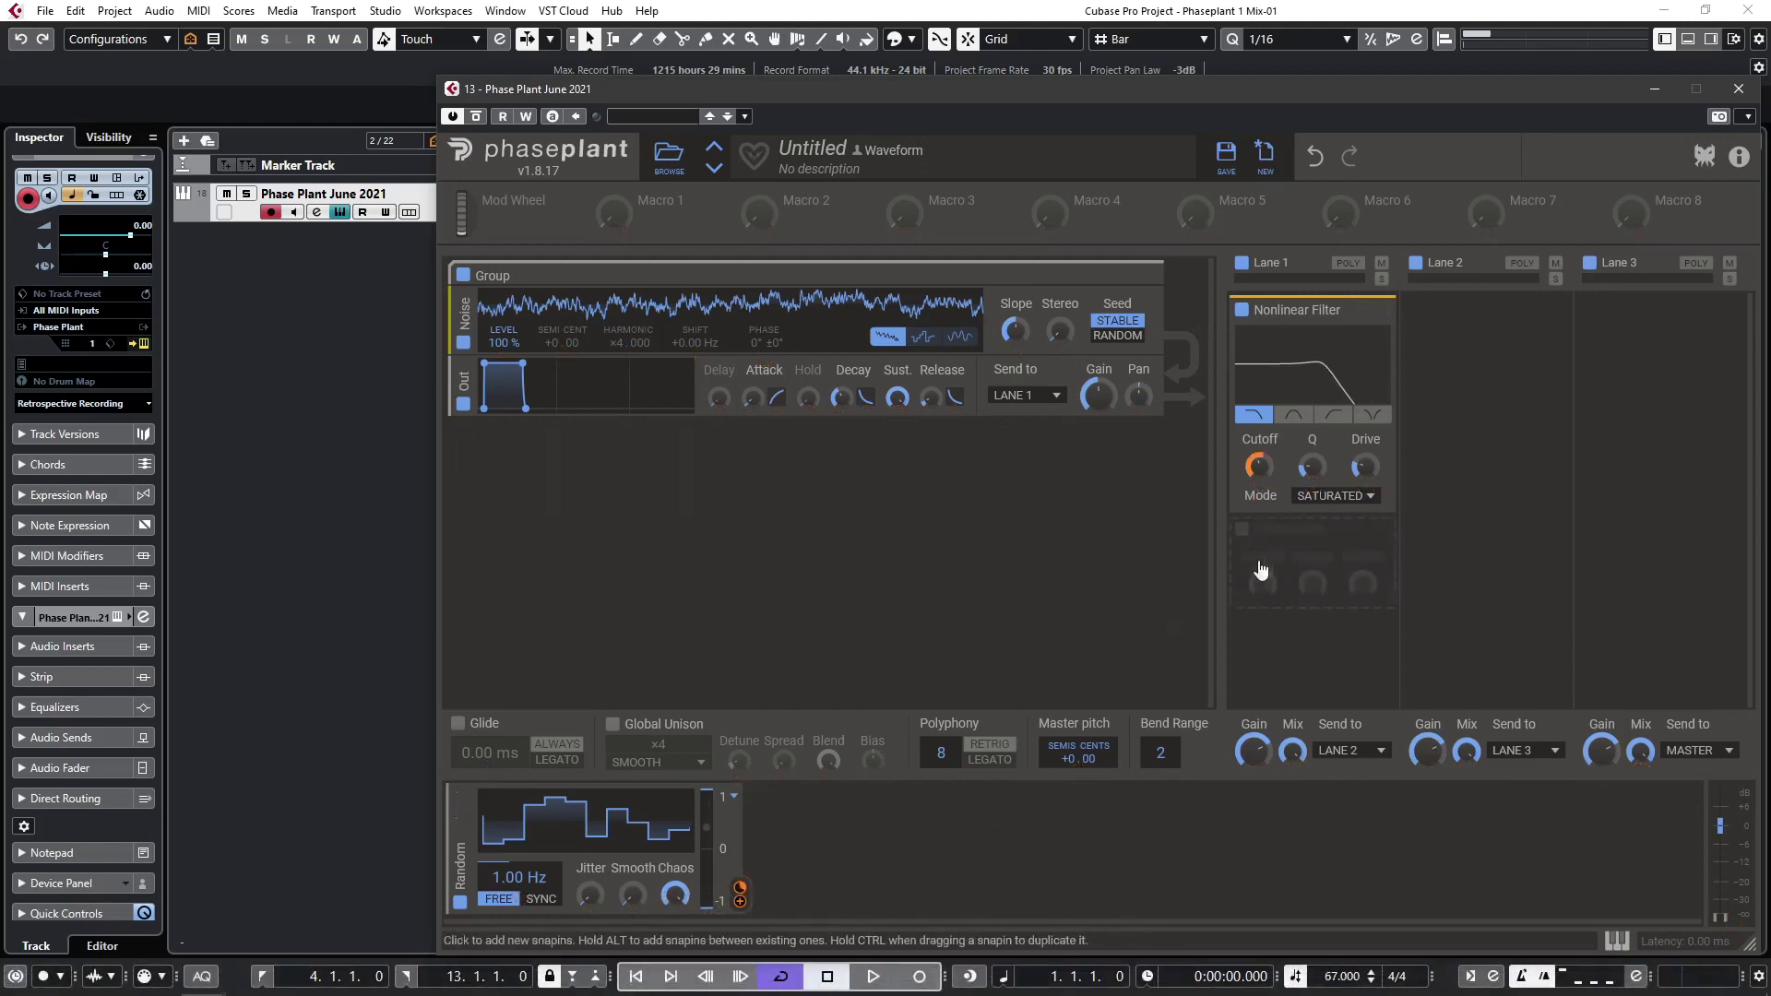
mouse_move(635, 893)
left_mouse_down()
mouse_move(636, 872)
mouse_move(644, 904)
left_mouse_up()
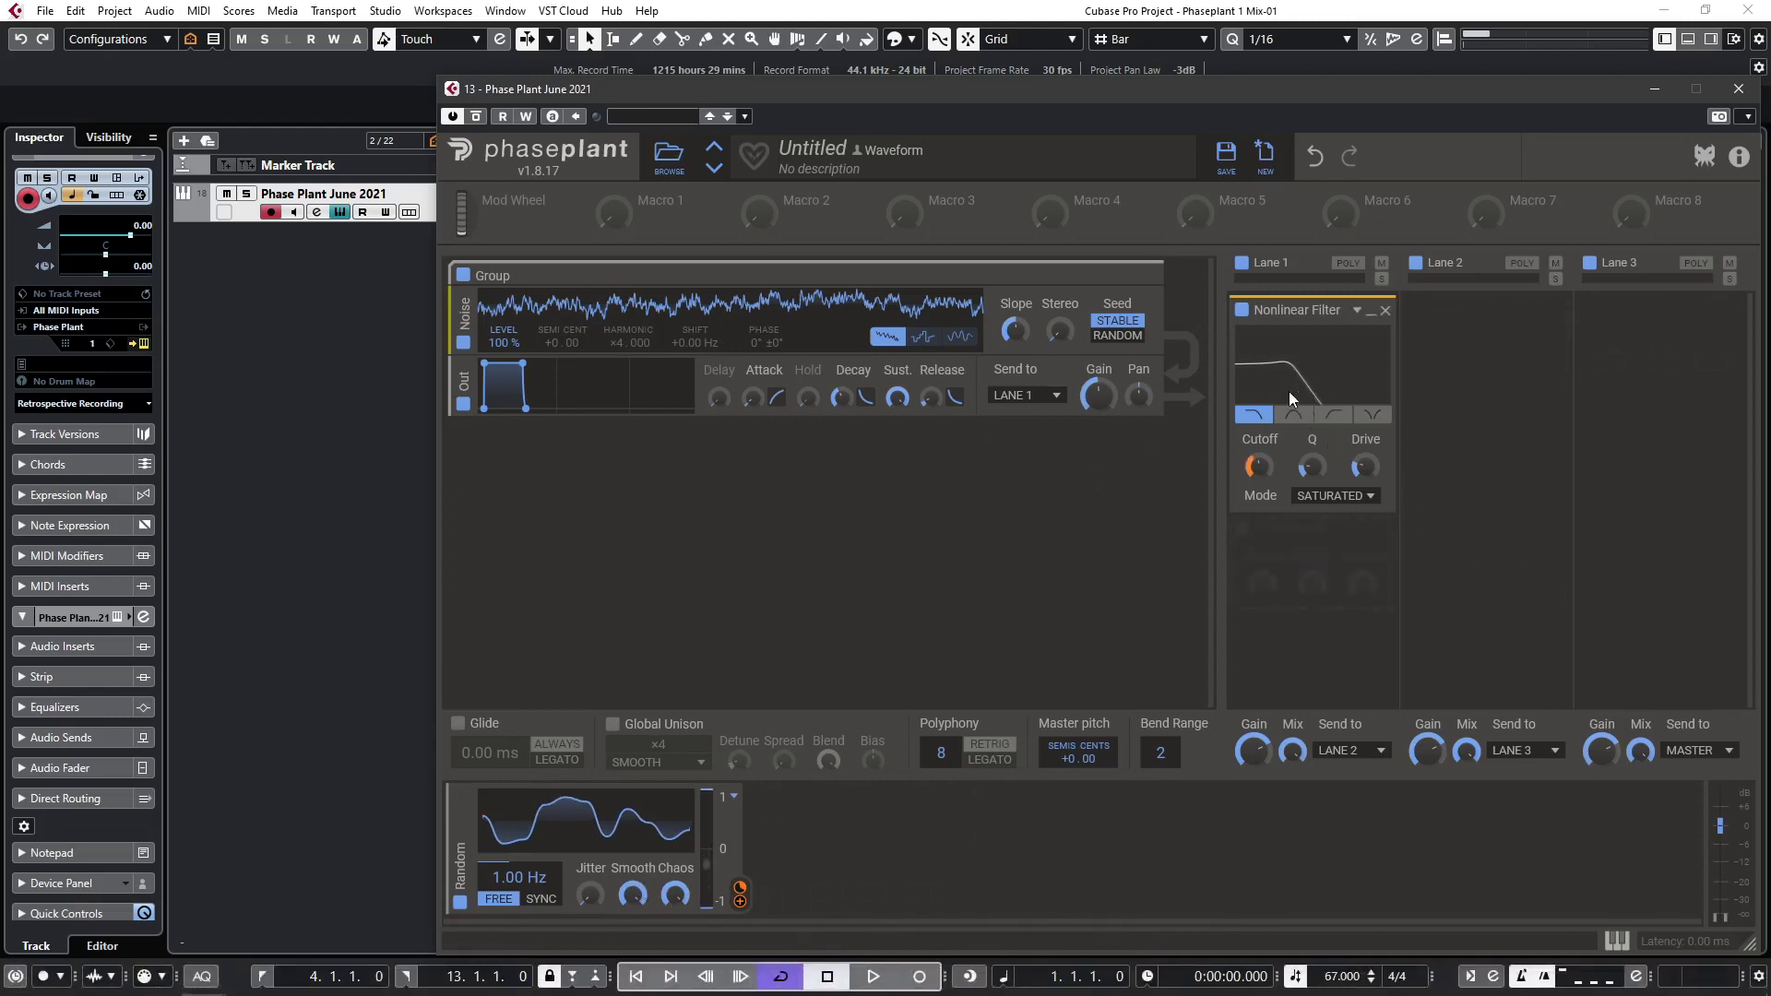
left_click_drag(507, 343, 506, 346)
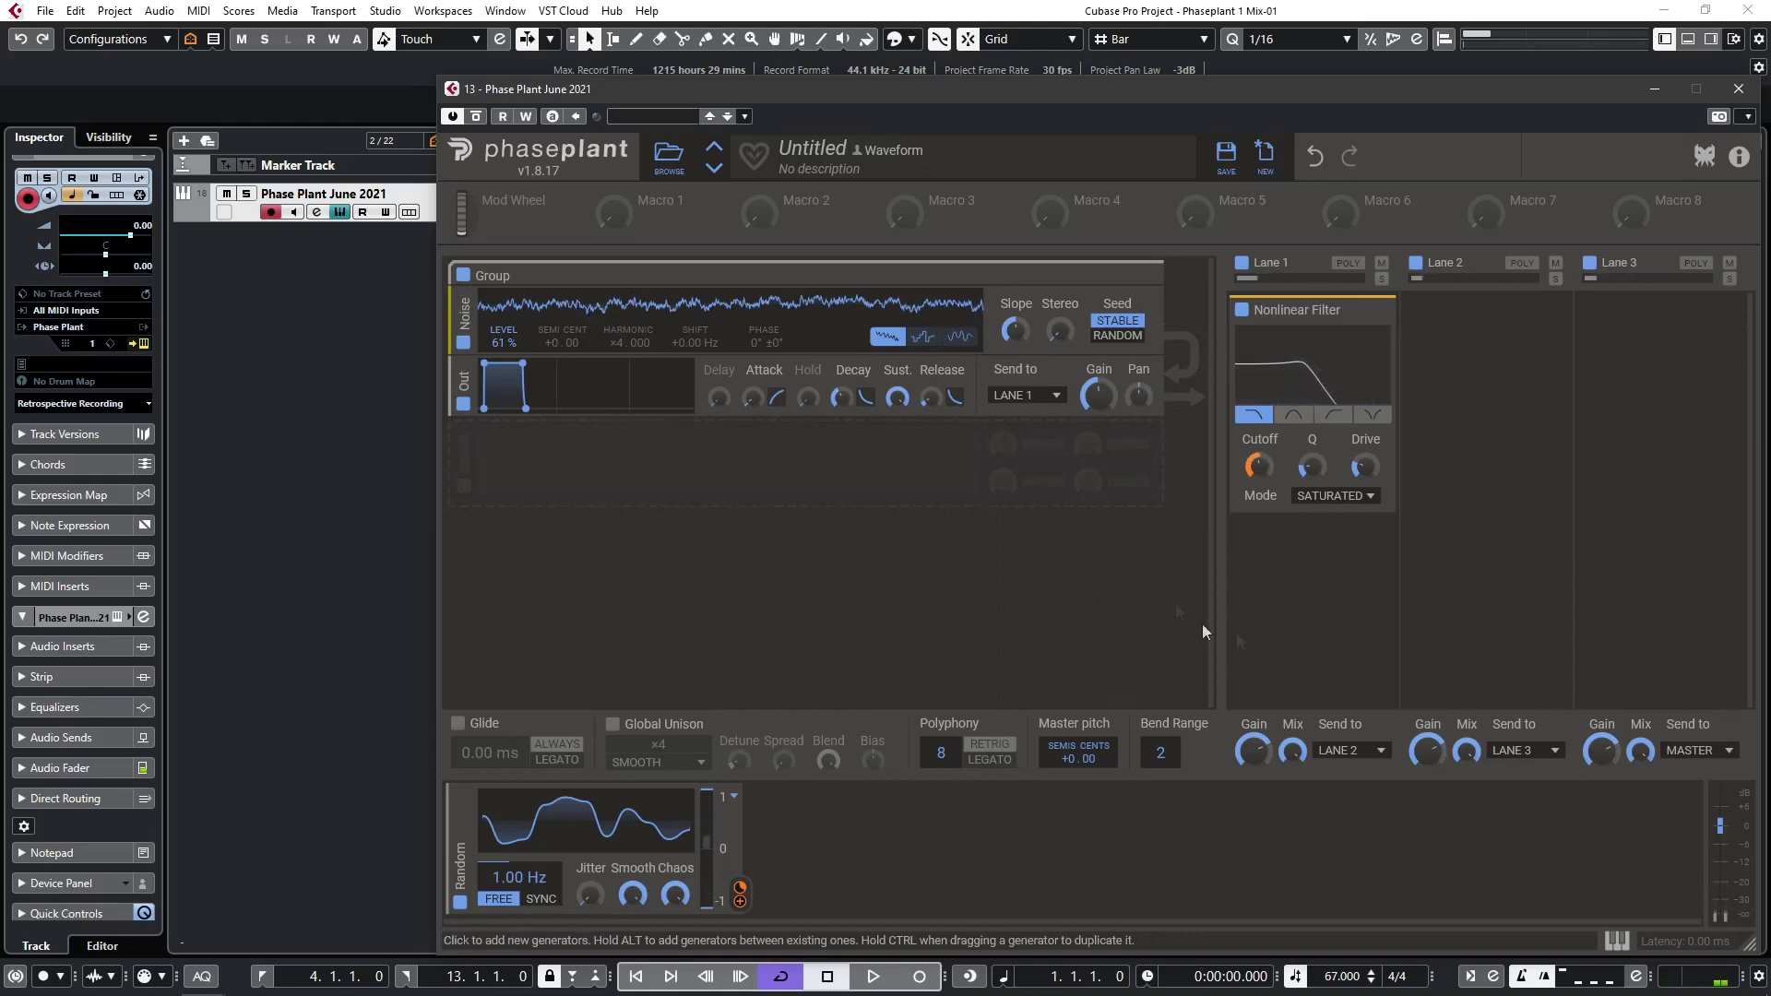
Add a Slice EQ below the filter in Lane 1, load the Anti Subsonics preset, and raise its Offset.
left_click(1244, 537)
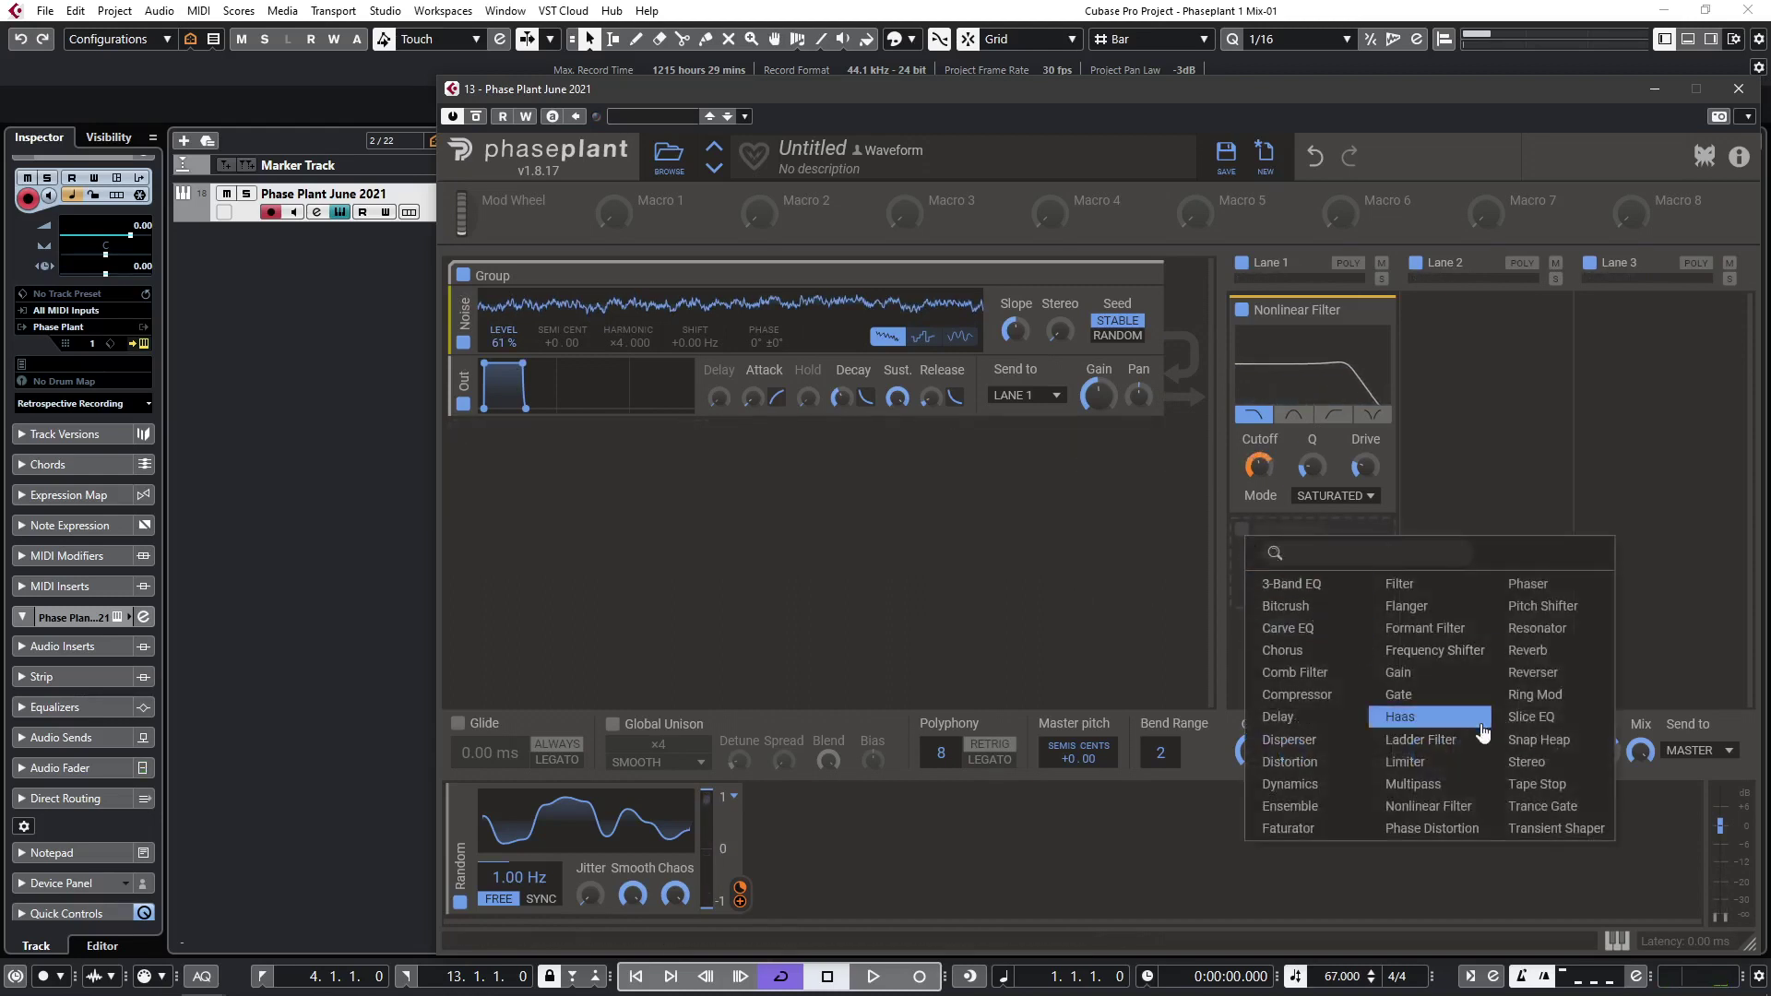
left_click(1528, 717)
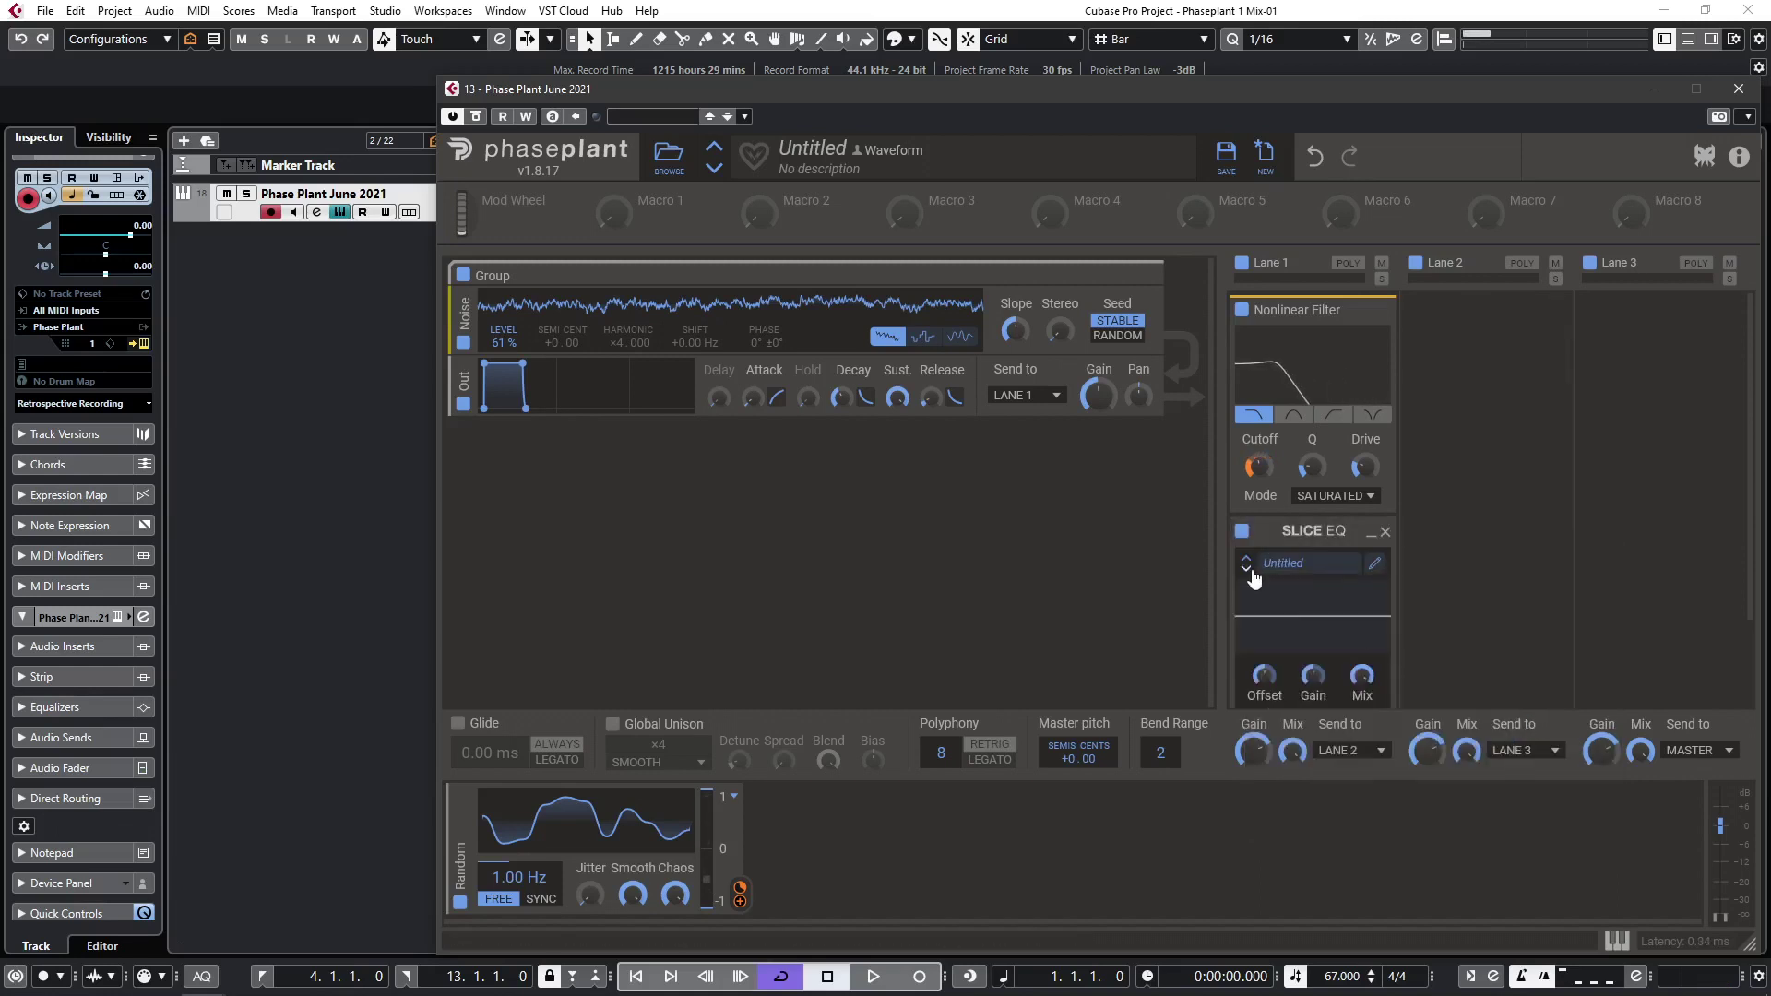
left_click(1292, 564)
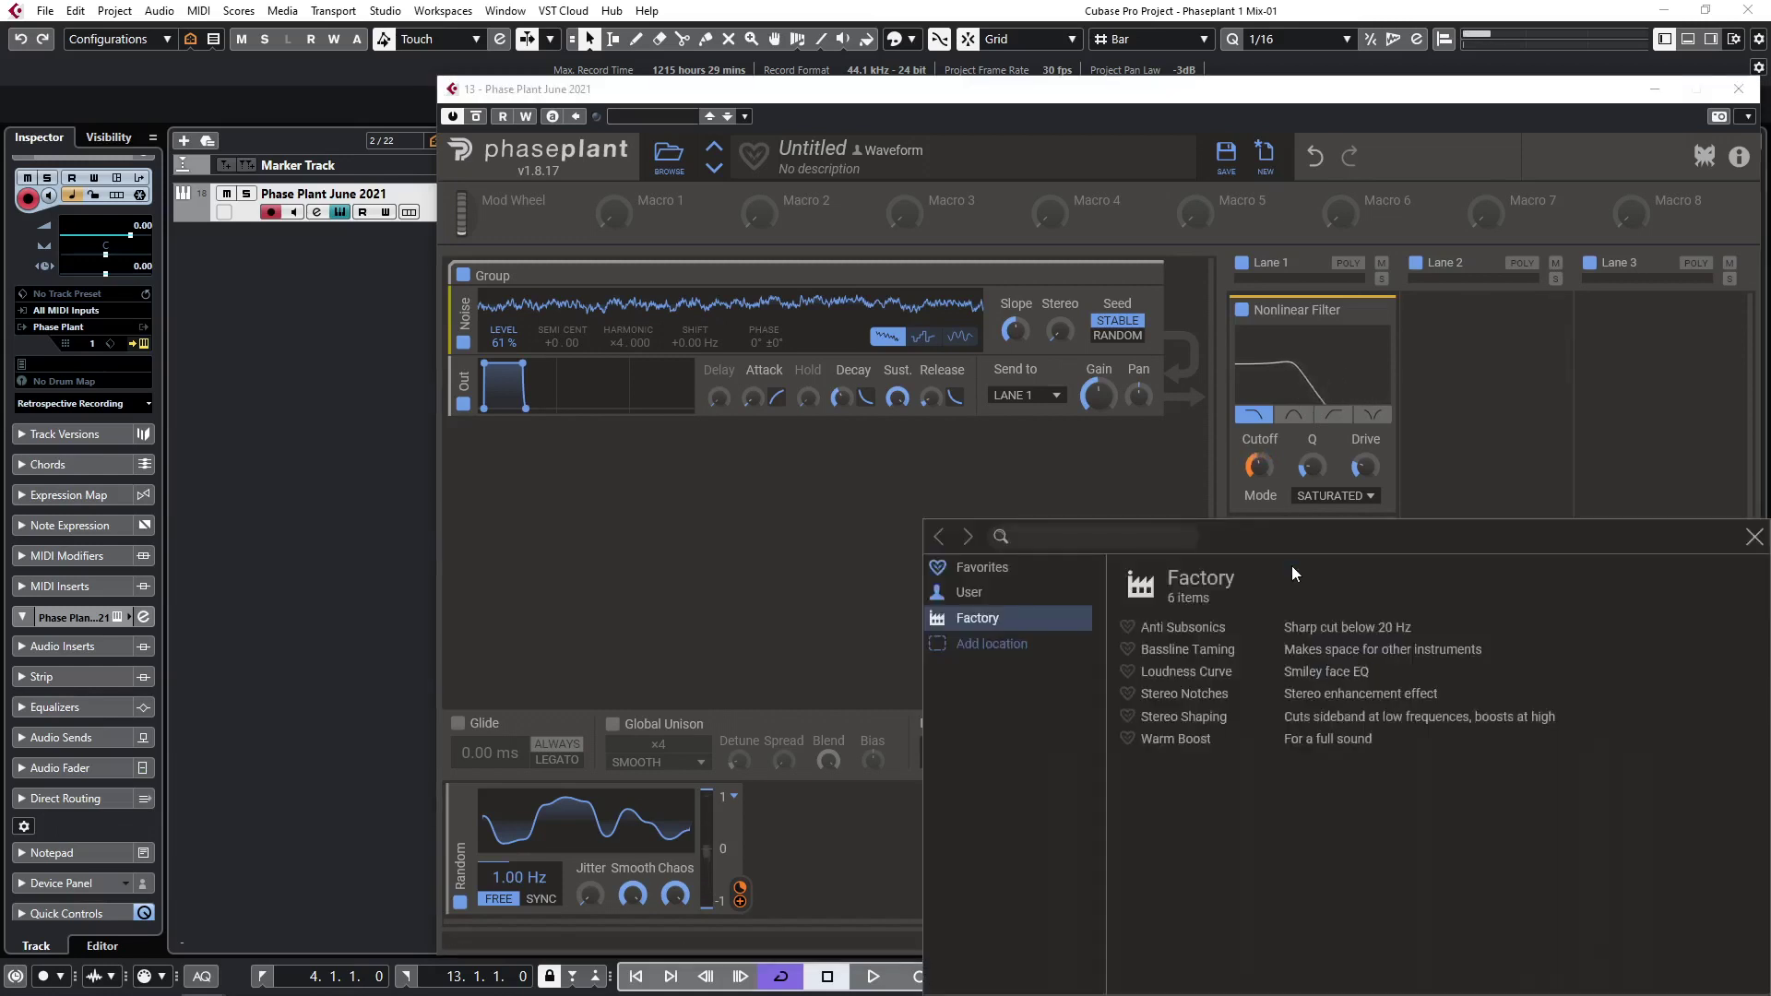
left_click(1188, 625)
double_click(1329, 623)
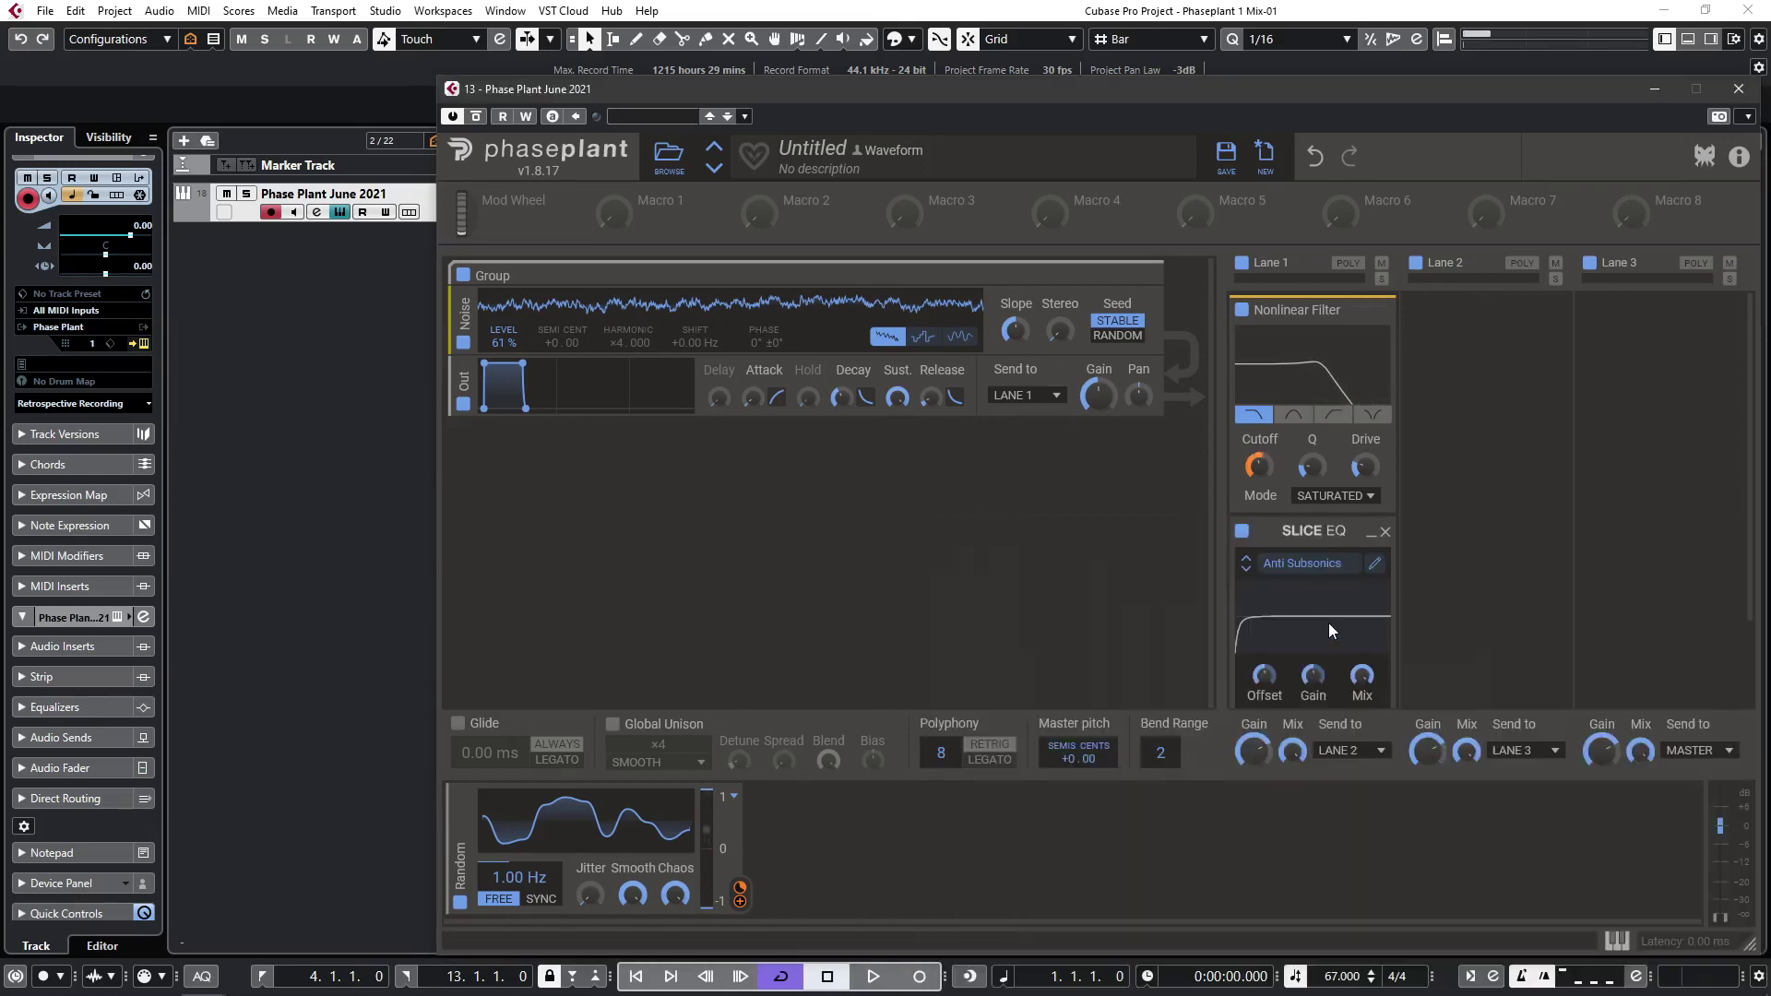
left_click_drag(1264, 674, 1264, 628)
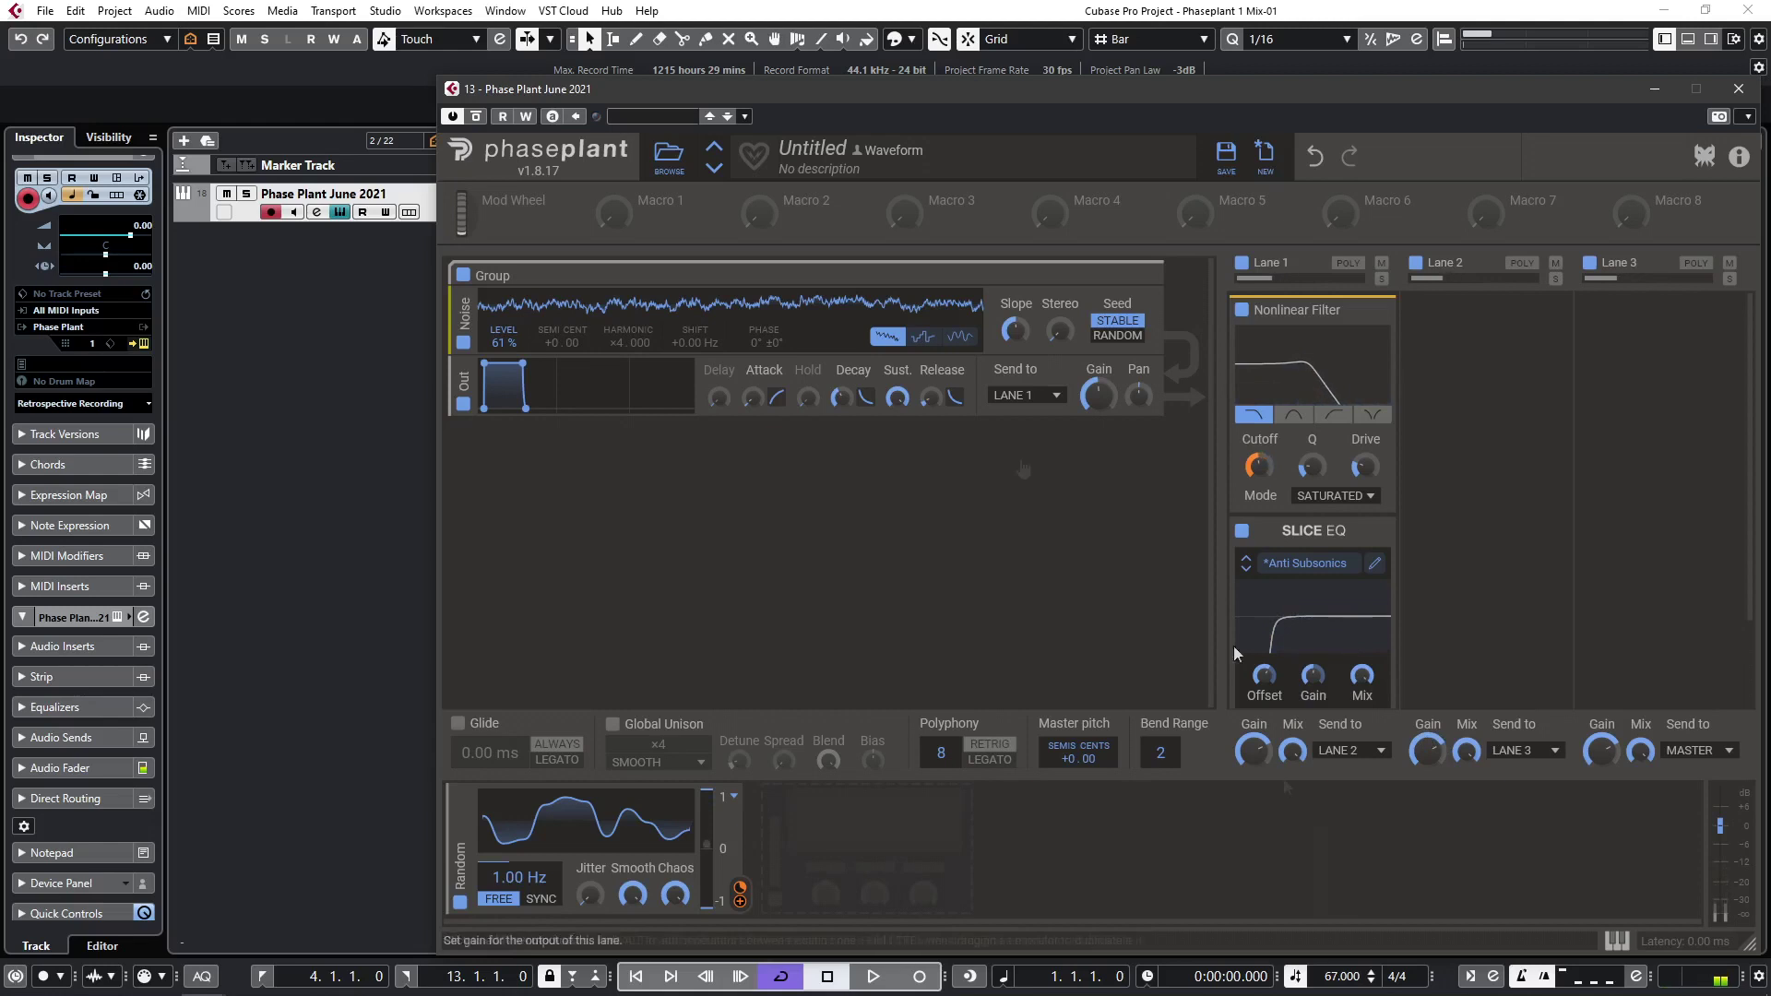
Lengthen the Noise output's release and attack, and reduce the Random modulation depth on the filter cutoff.
left_click_drag(931, 397, 931, 366)
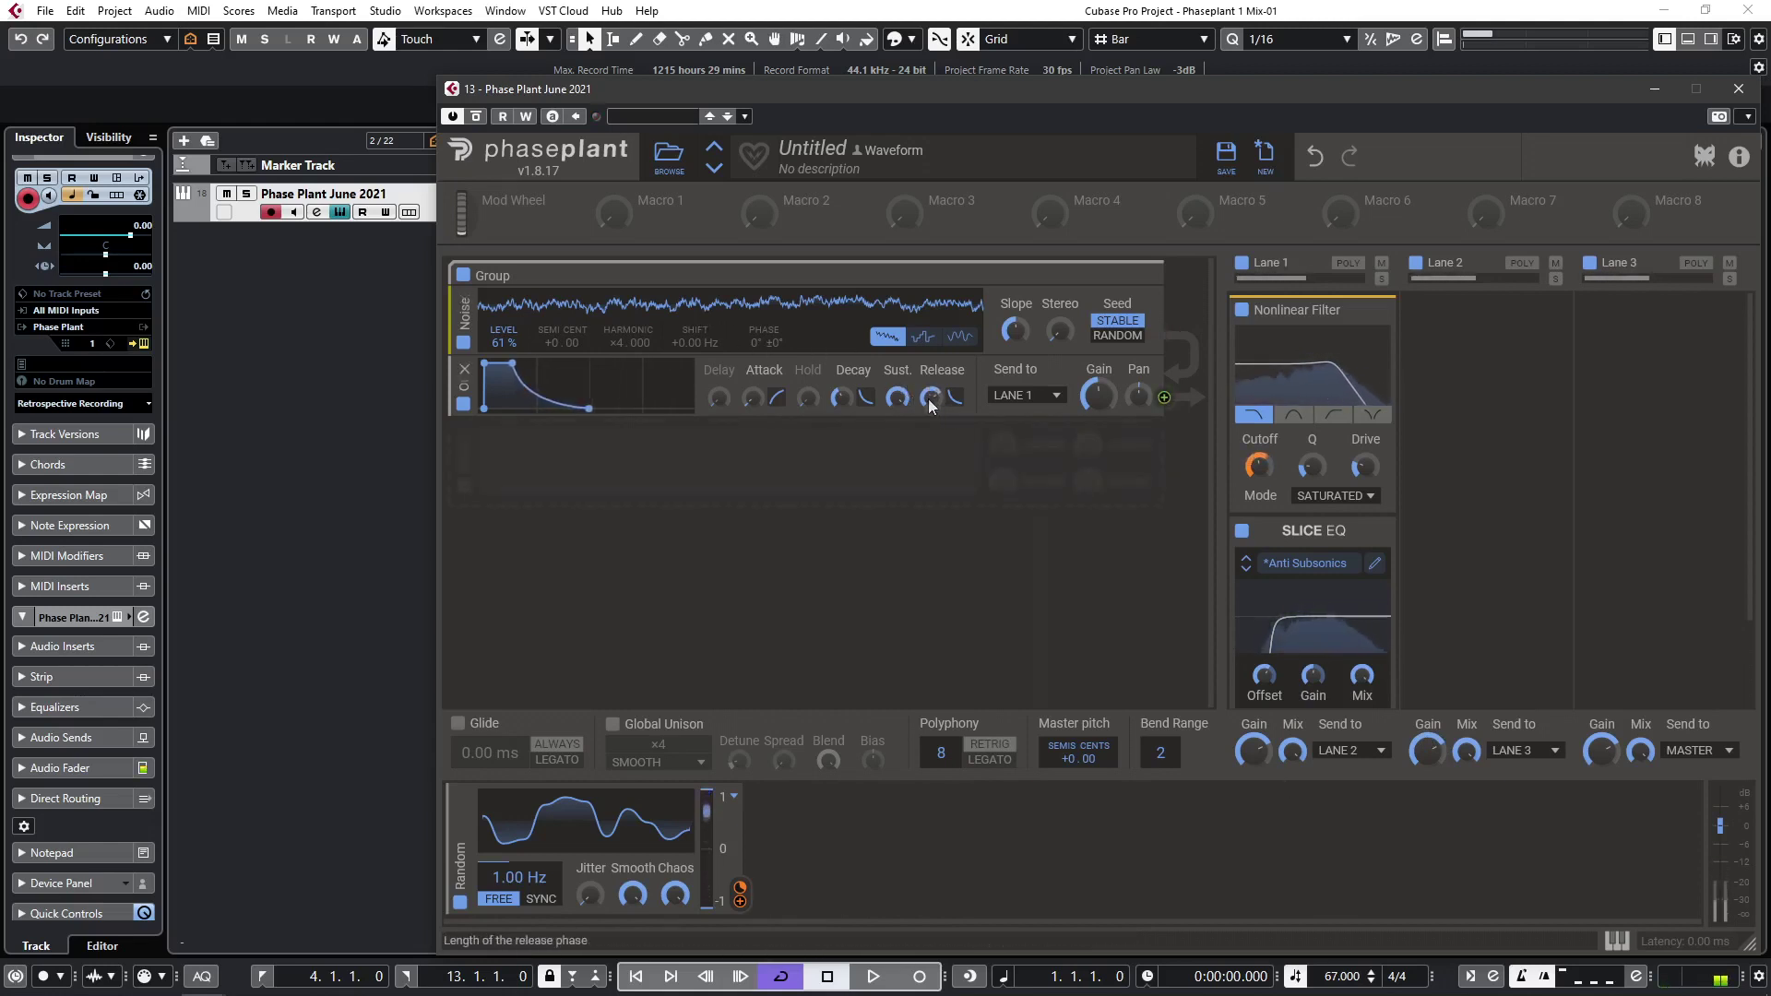
left_click_drag(753, 397, 753, 379)
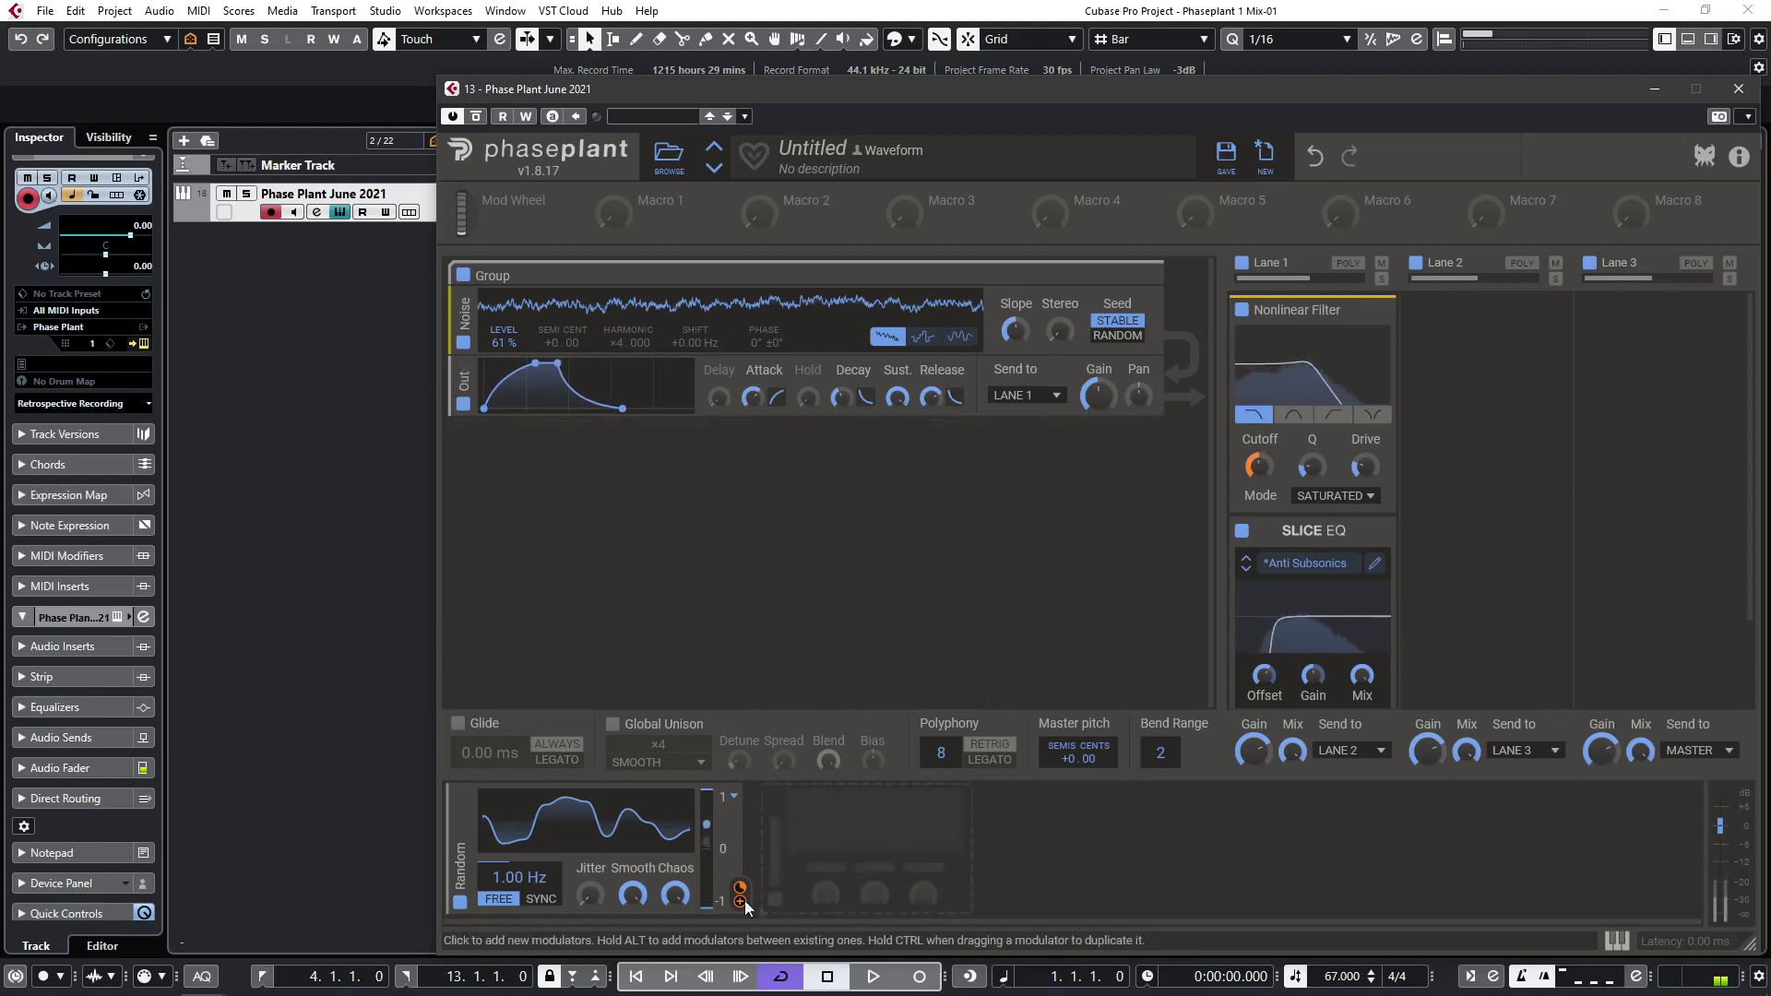
left_click_drag(745, 891, 745, 915)
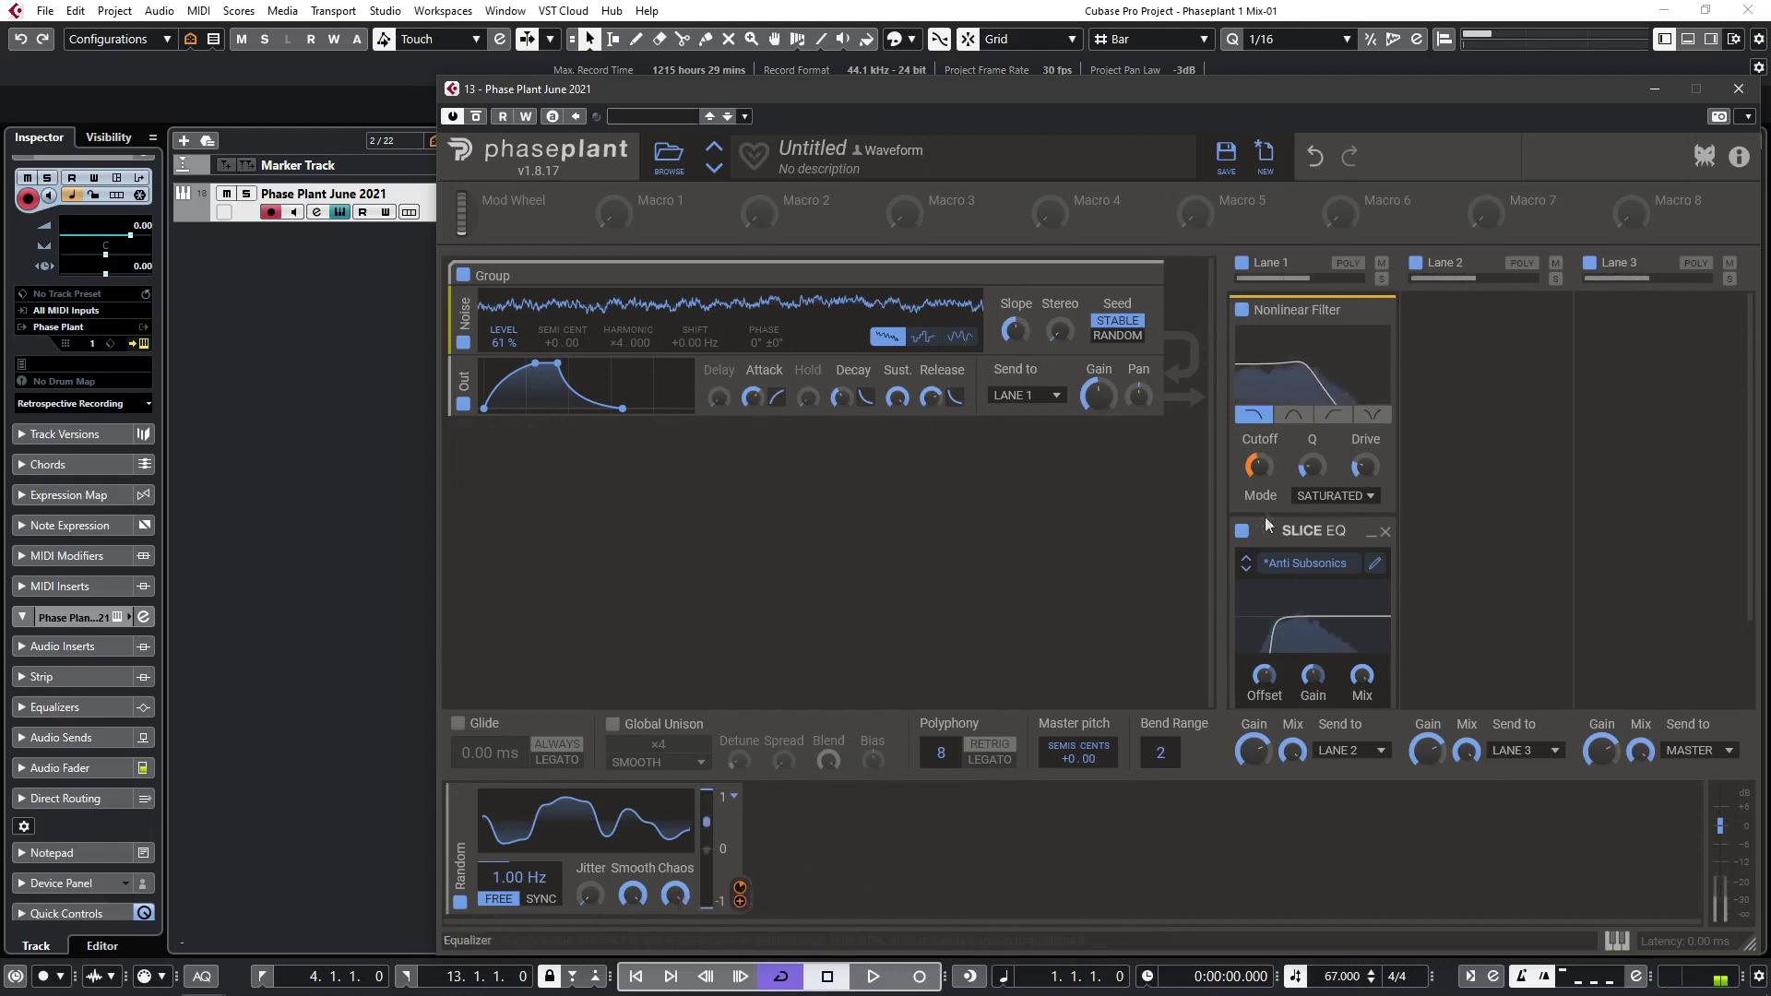
mouse_move(1259, 466)
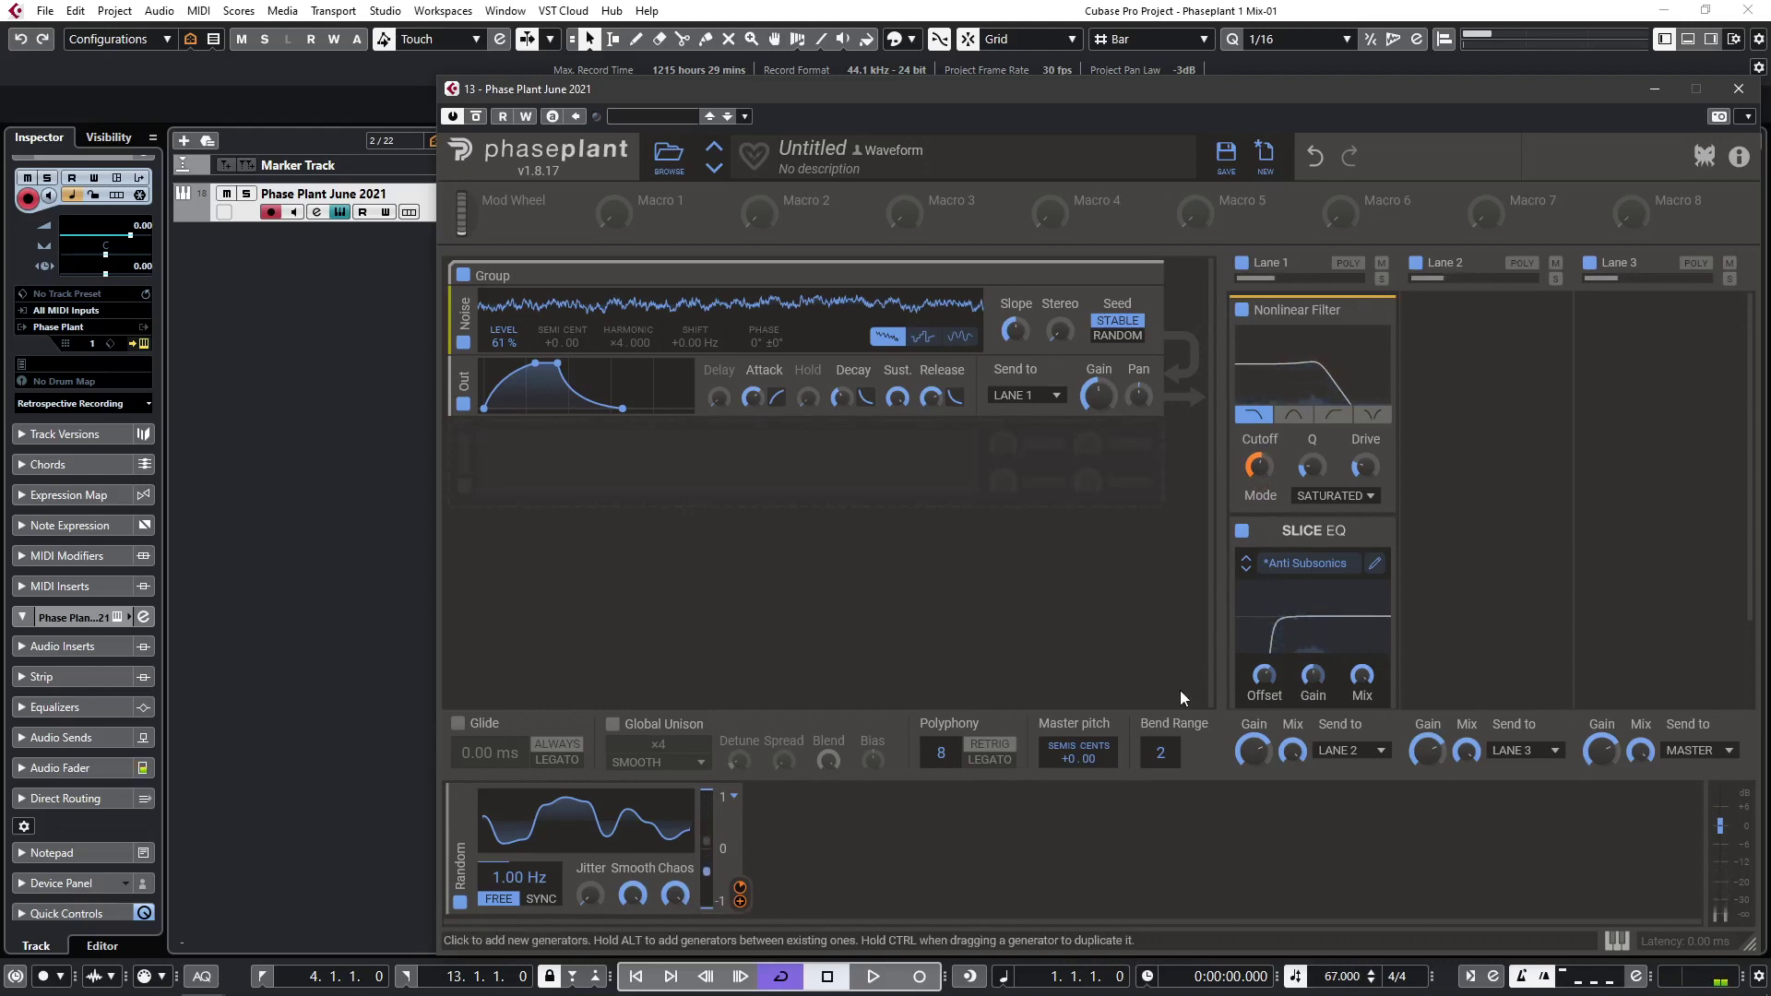
Add a Reverb effect to Lane 2 of the noise patch.
left_click(1417, 316)
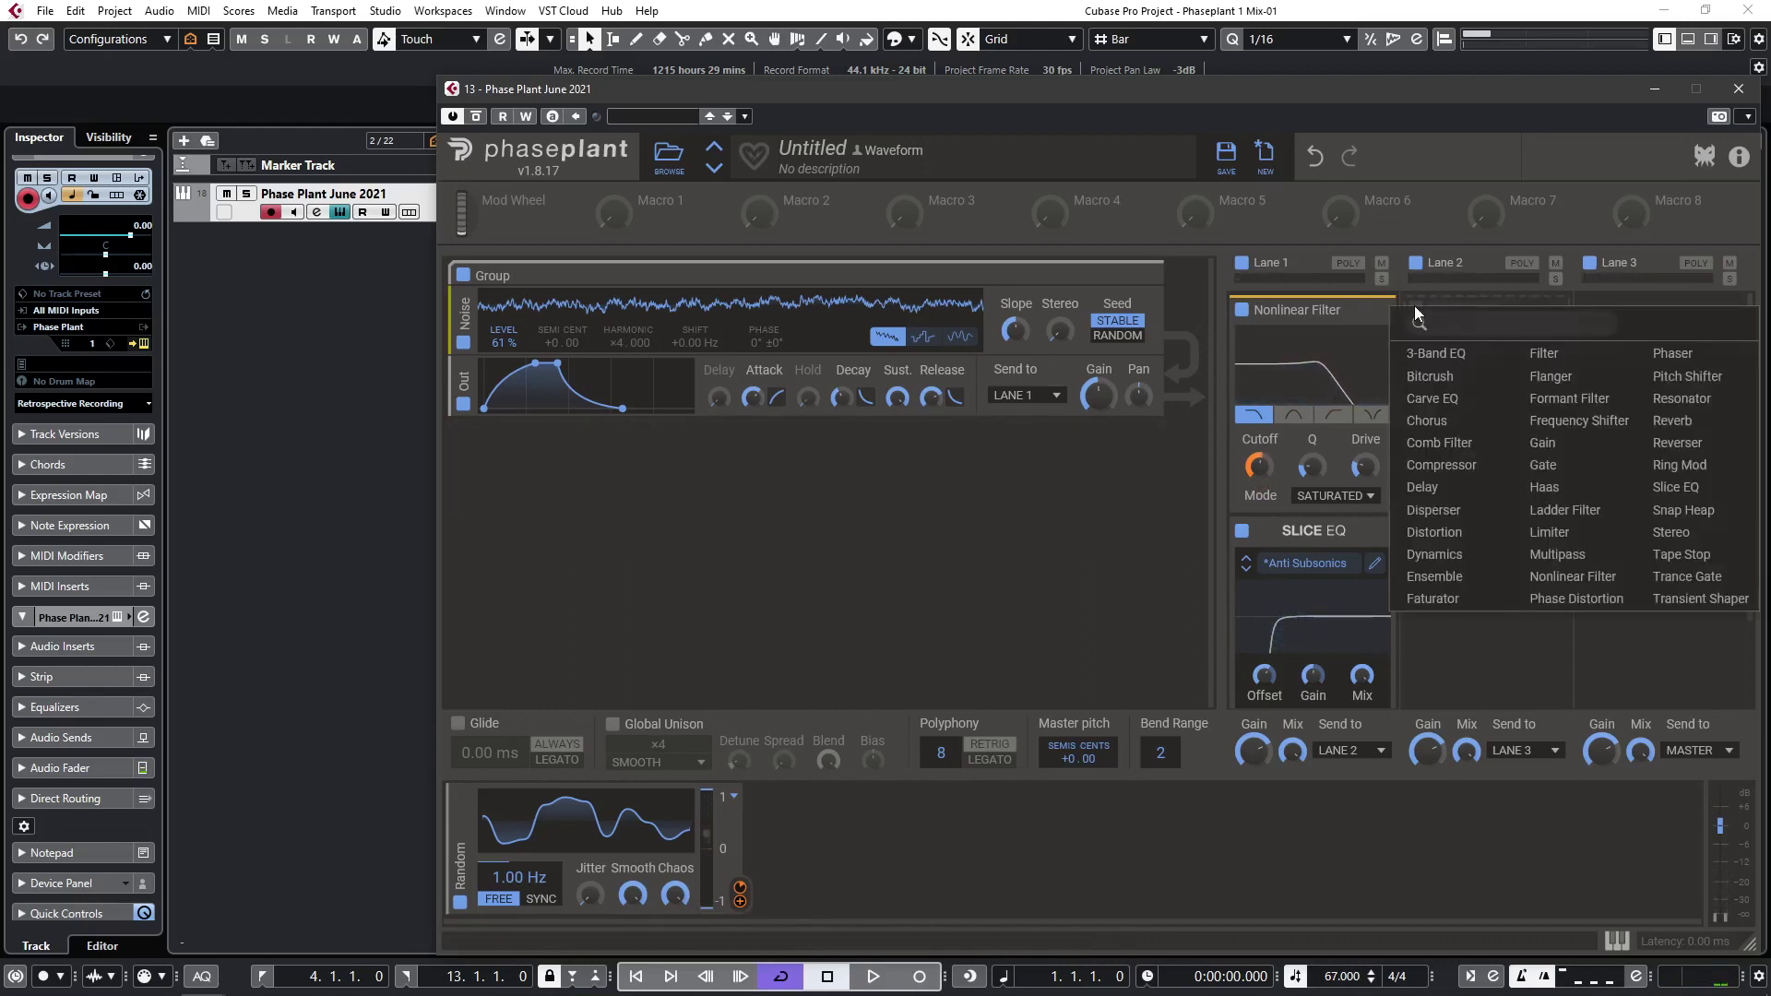
left_click(1674, 426)
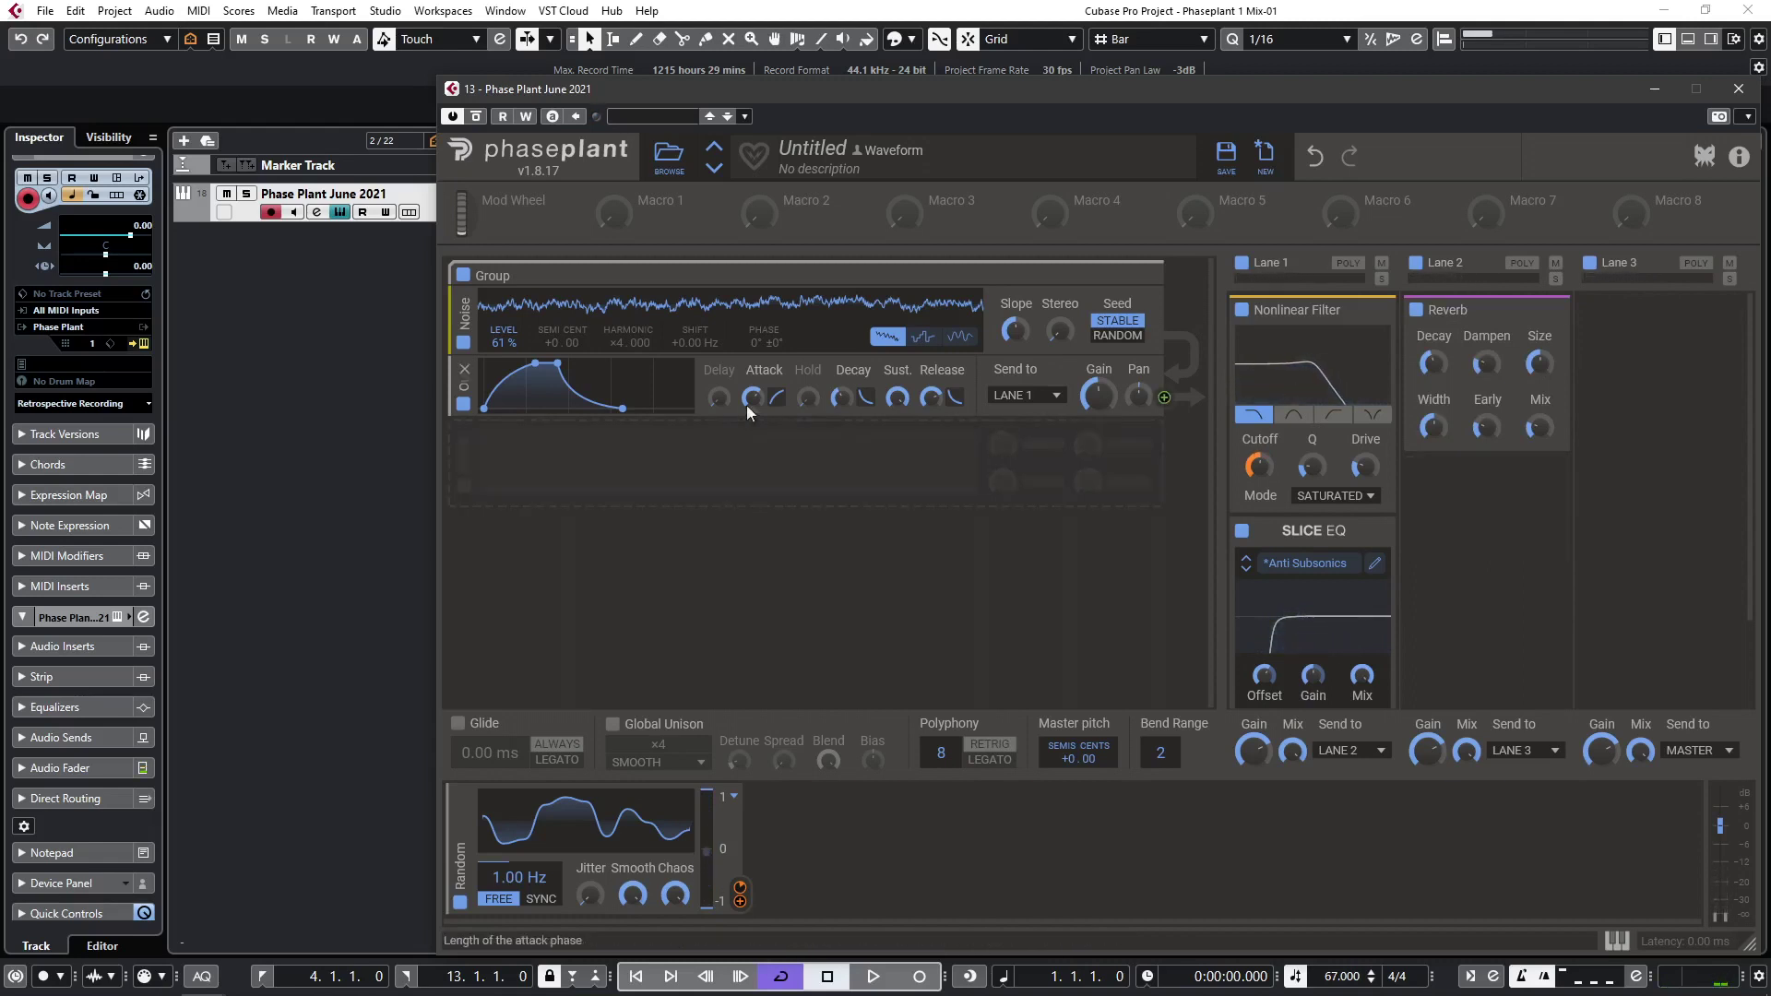
Look over the Drone patch's wavetable and analog generators, filter, and the full row of LFO and Random modulators.
scroll(753, 399, "up", 2)
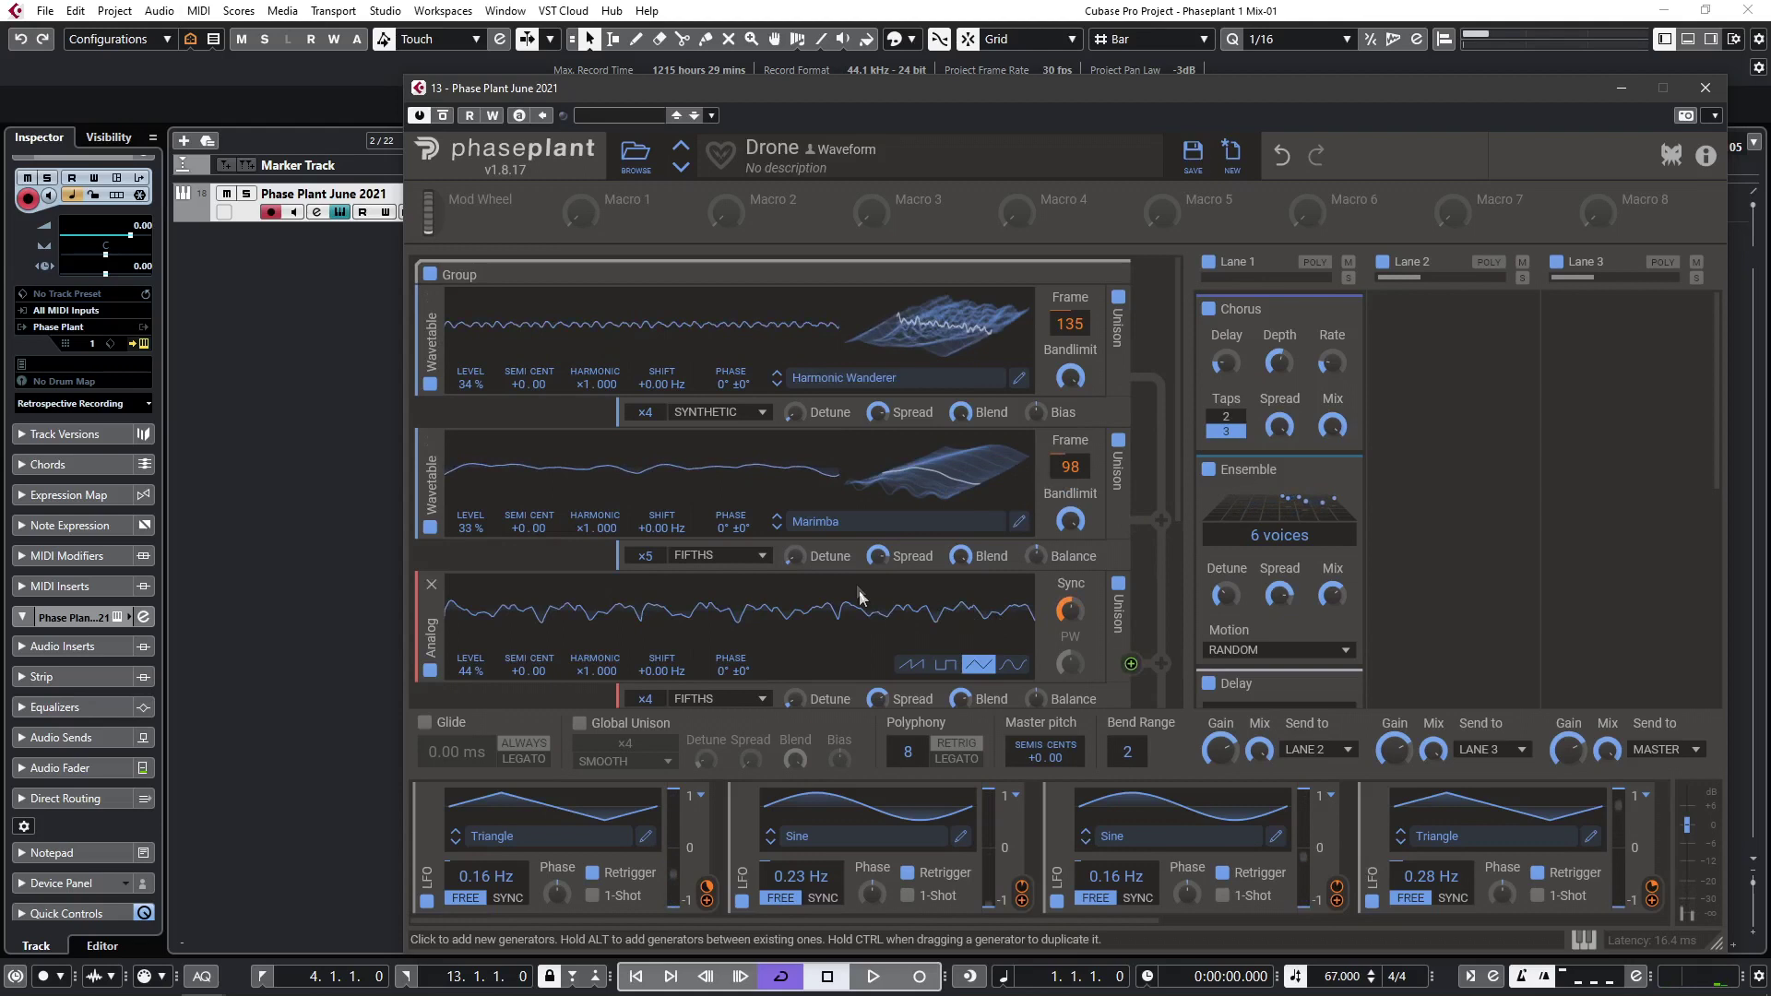
scroll(856, 581, "down", 2)
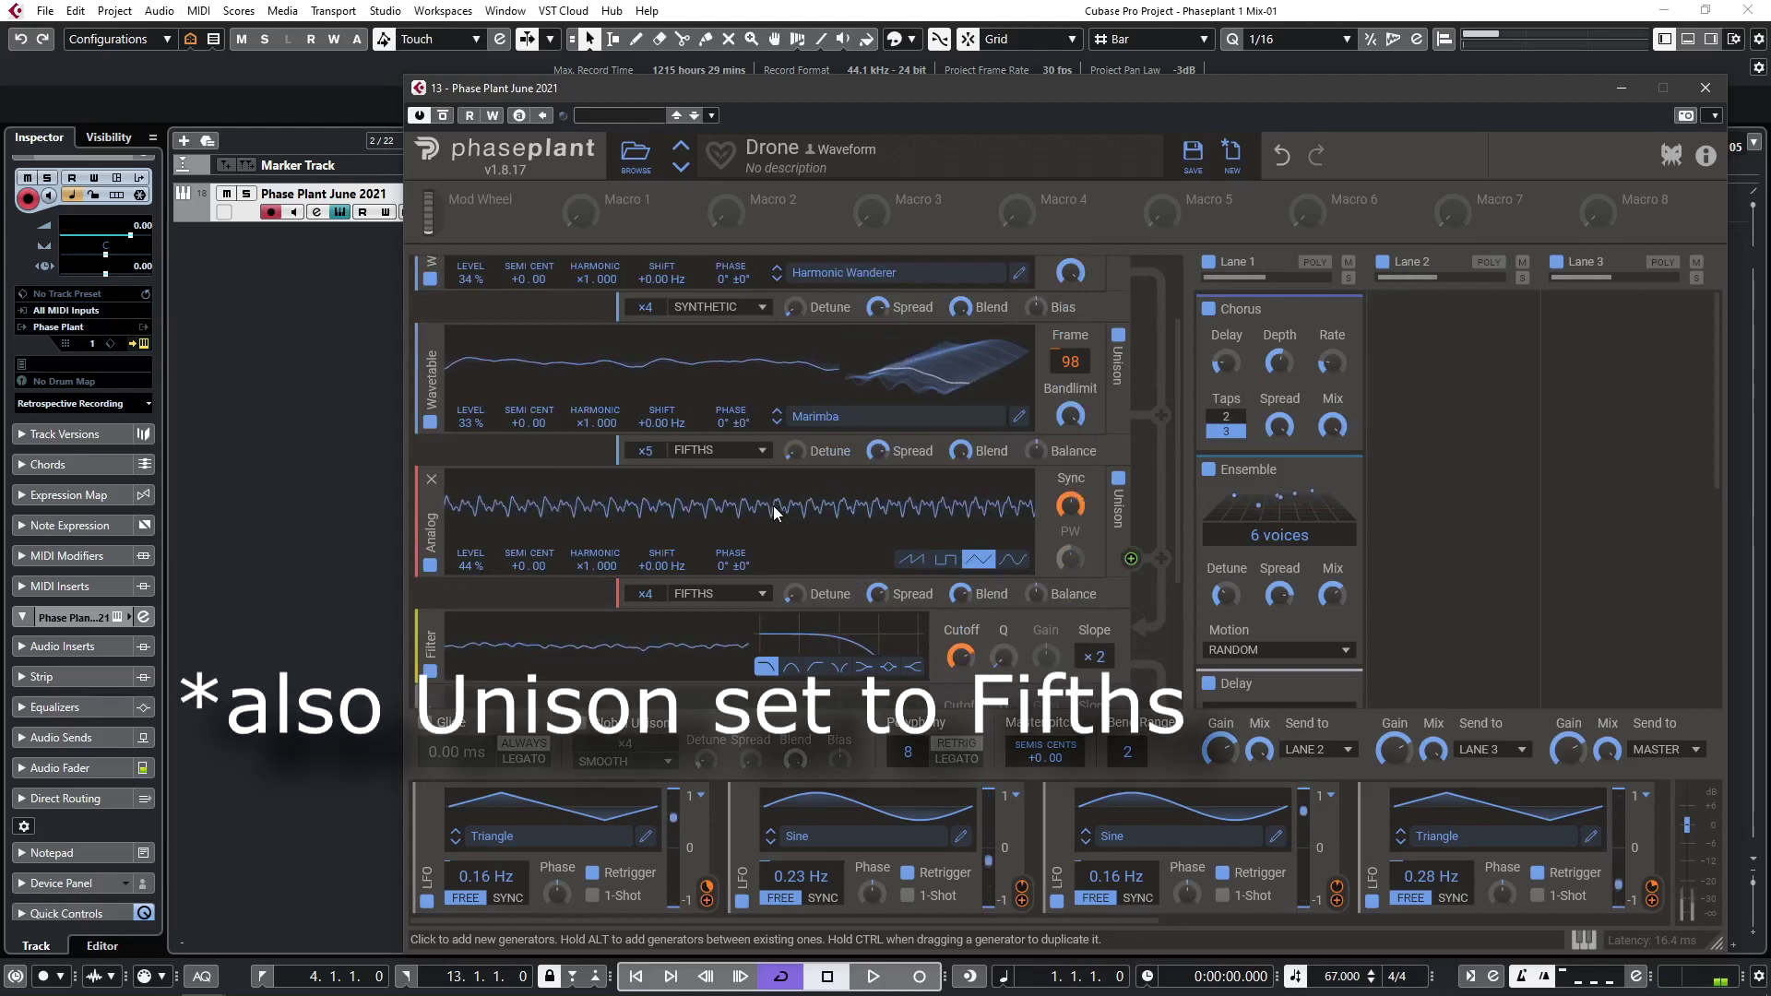
left_click_drag(1022, 918, 1487, 951)
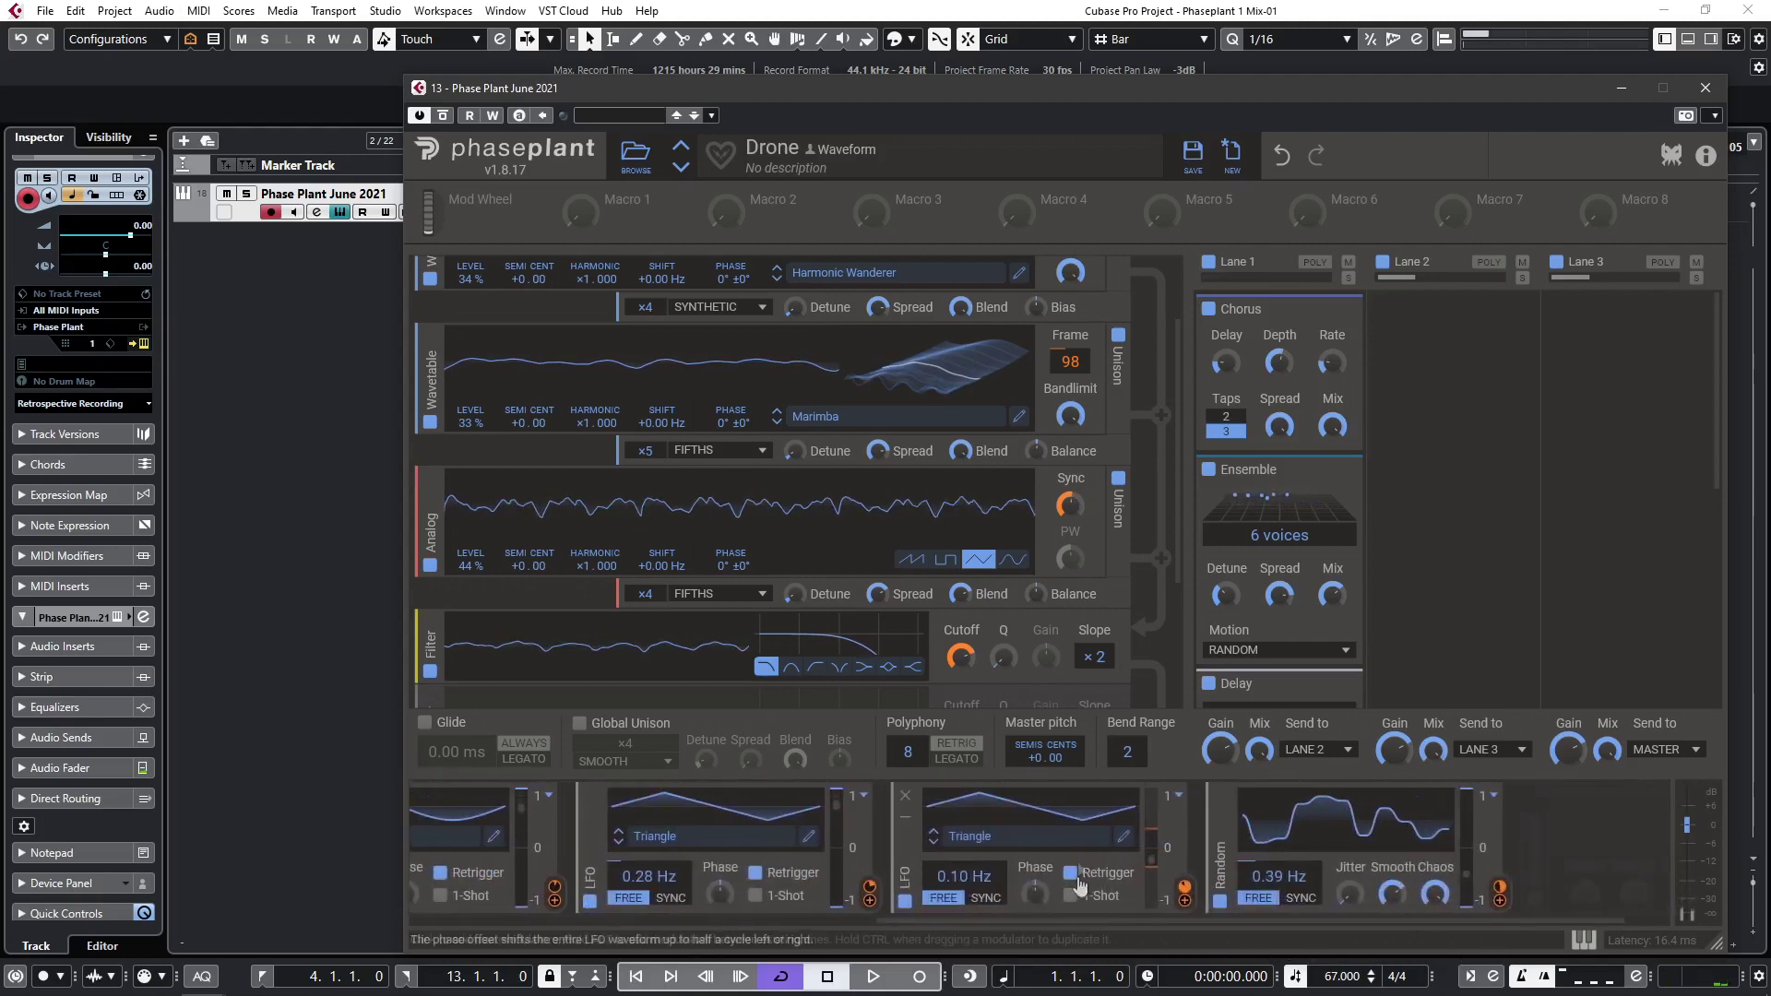
Look over the Drone patch's filter and output envelope and the Chorus, Ensemble, Delay and Reverb in Lane 1.
scroll(1015, 513, "down", 3)
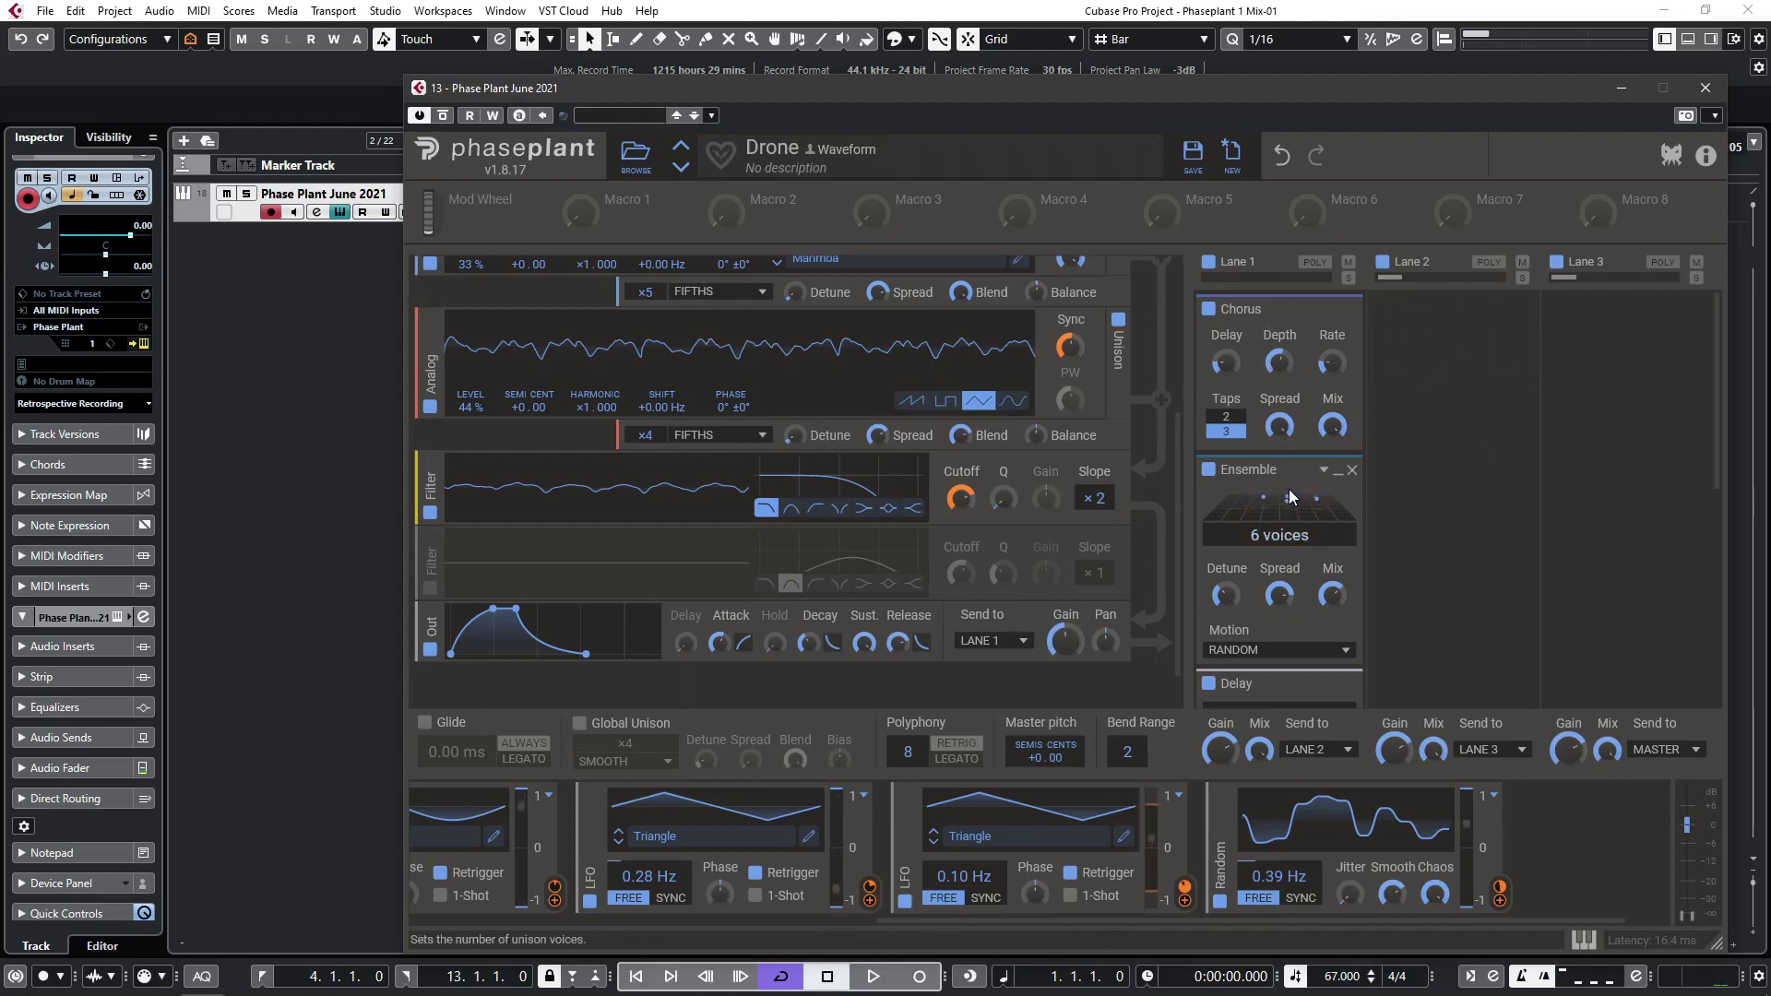
scroll(1290, 496, "down", 5)
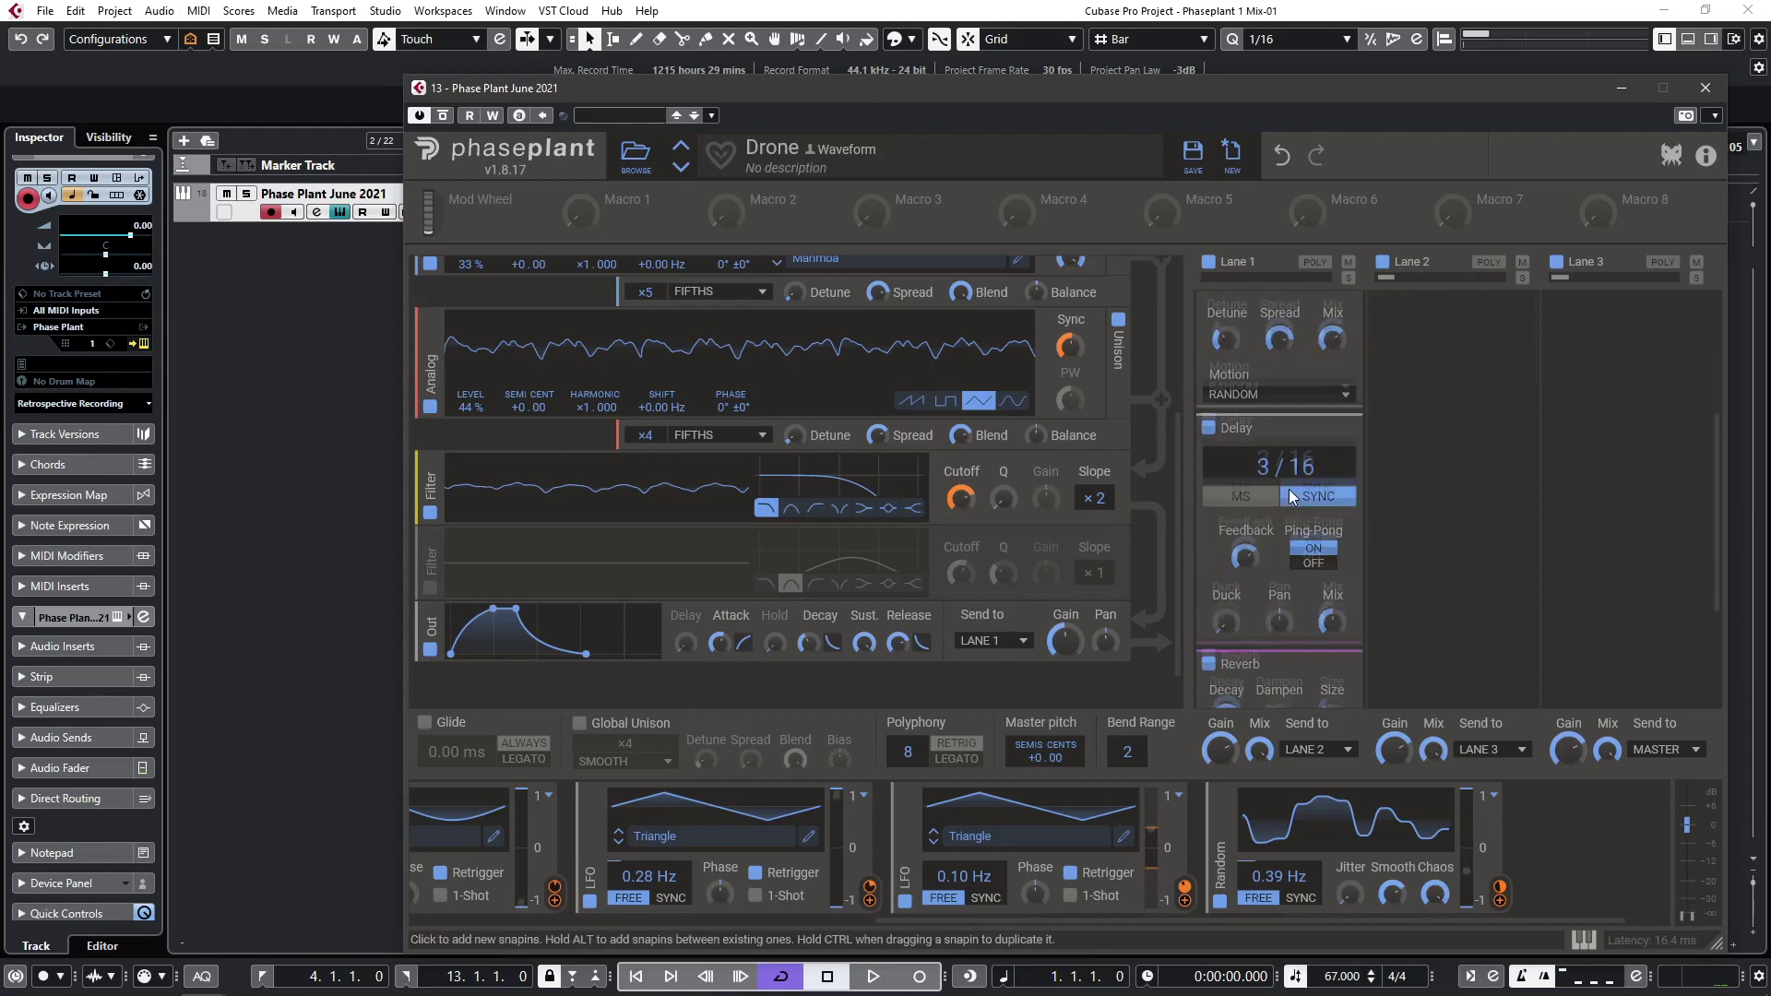
scroll(1288, 489, "down", 3)
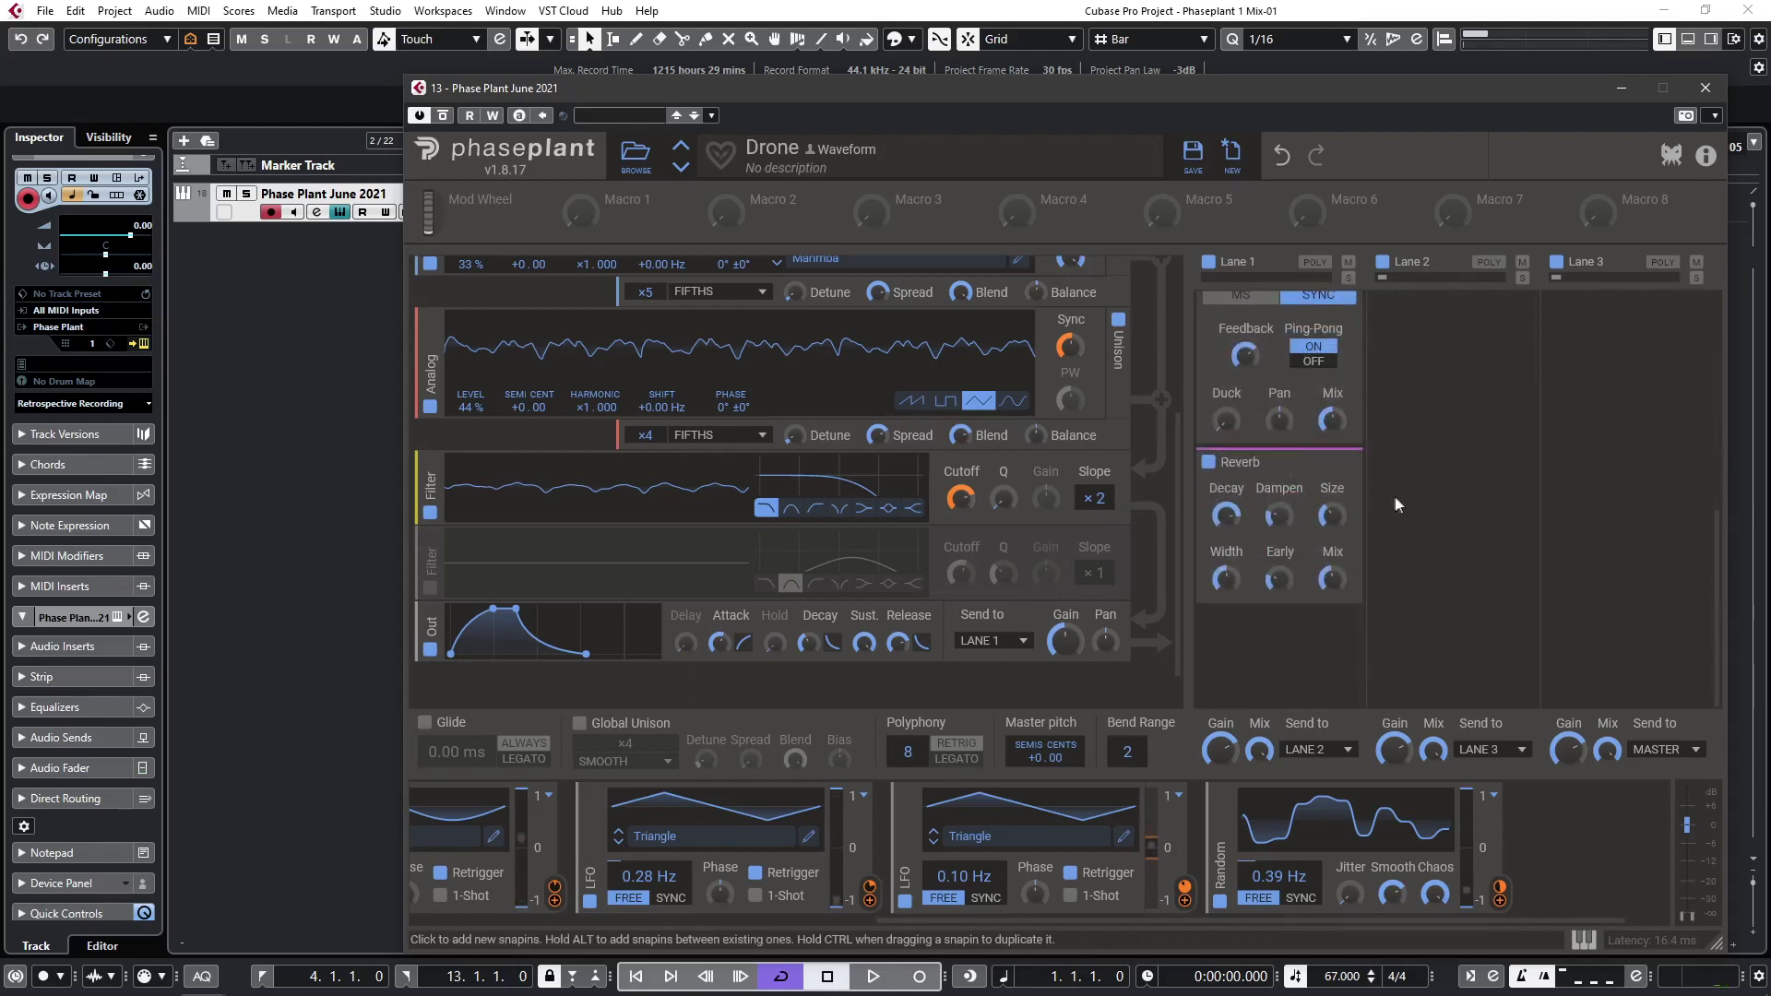
scroll(1395, 505, "up", 8)
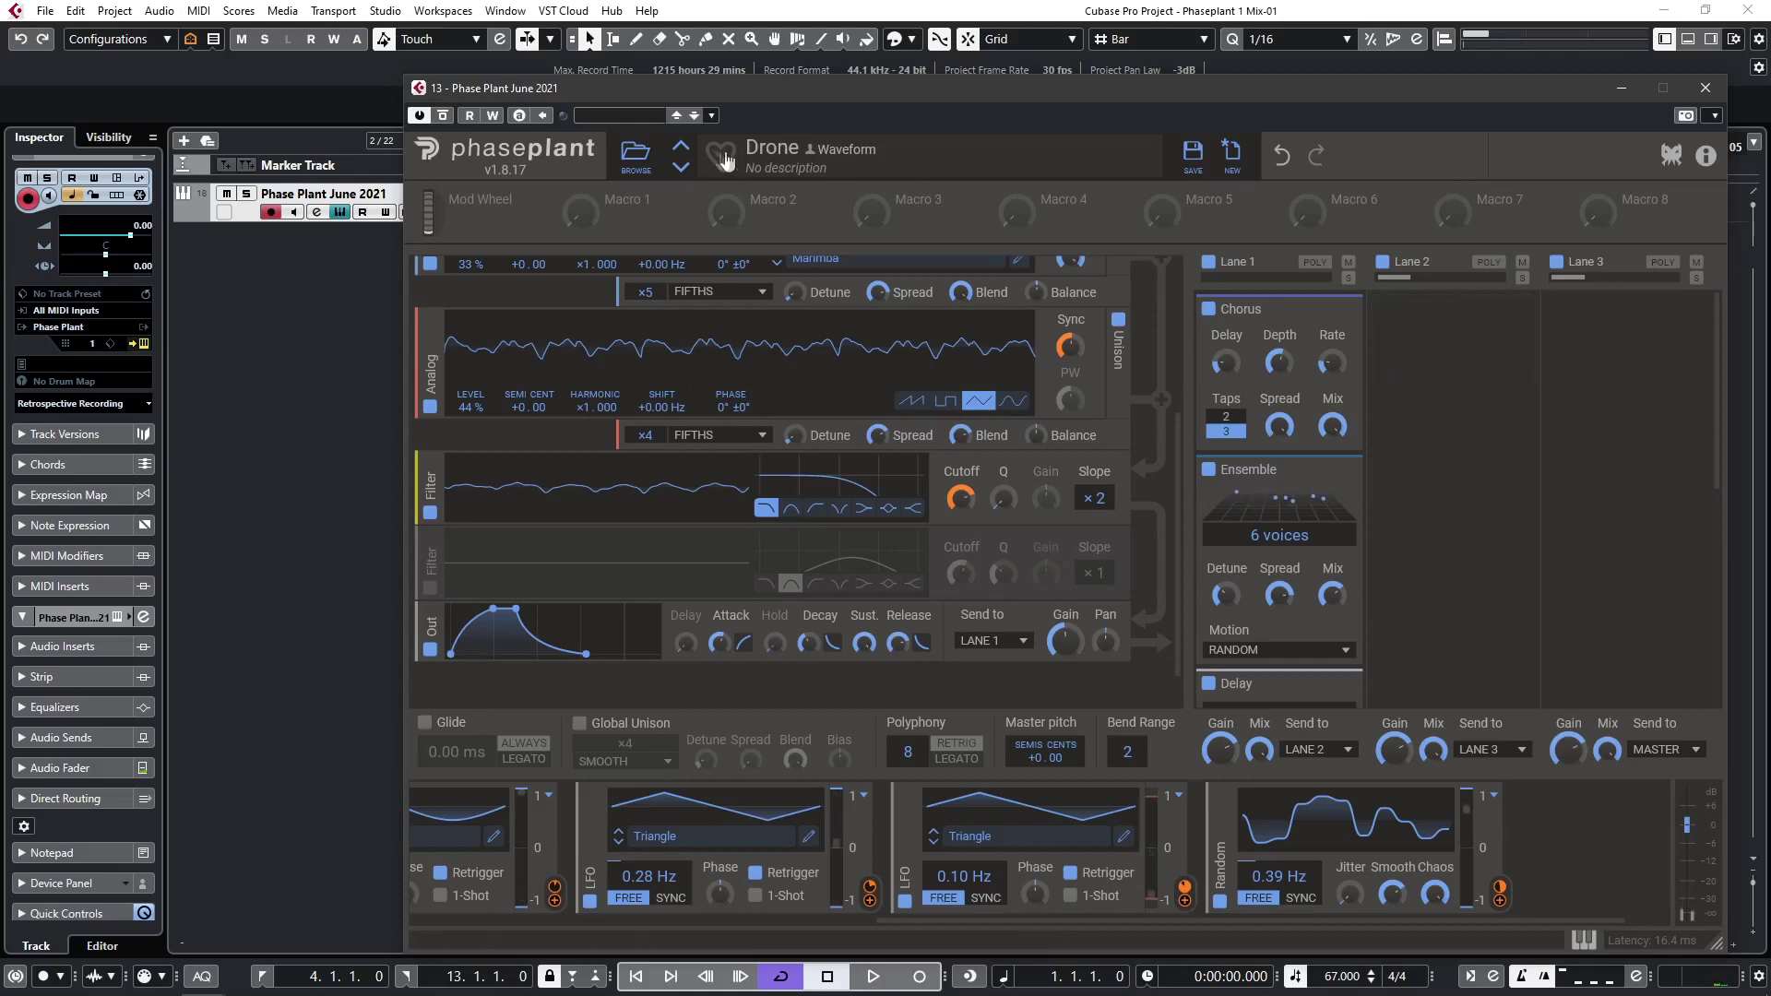
Load the Wavetabling user preset and examine its wavetable groups, filters and output envelopes.
left_click(636, 159)
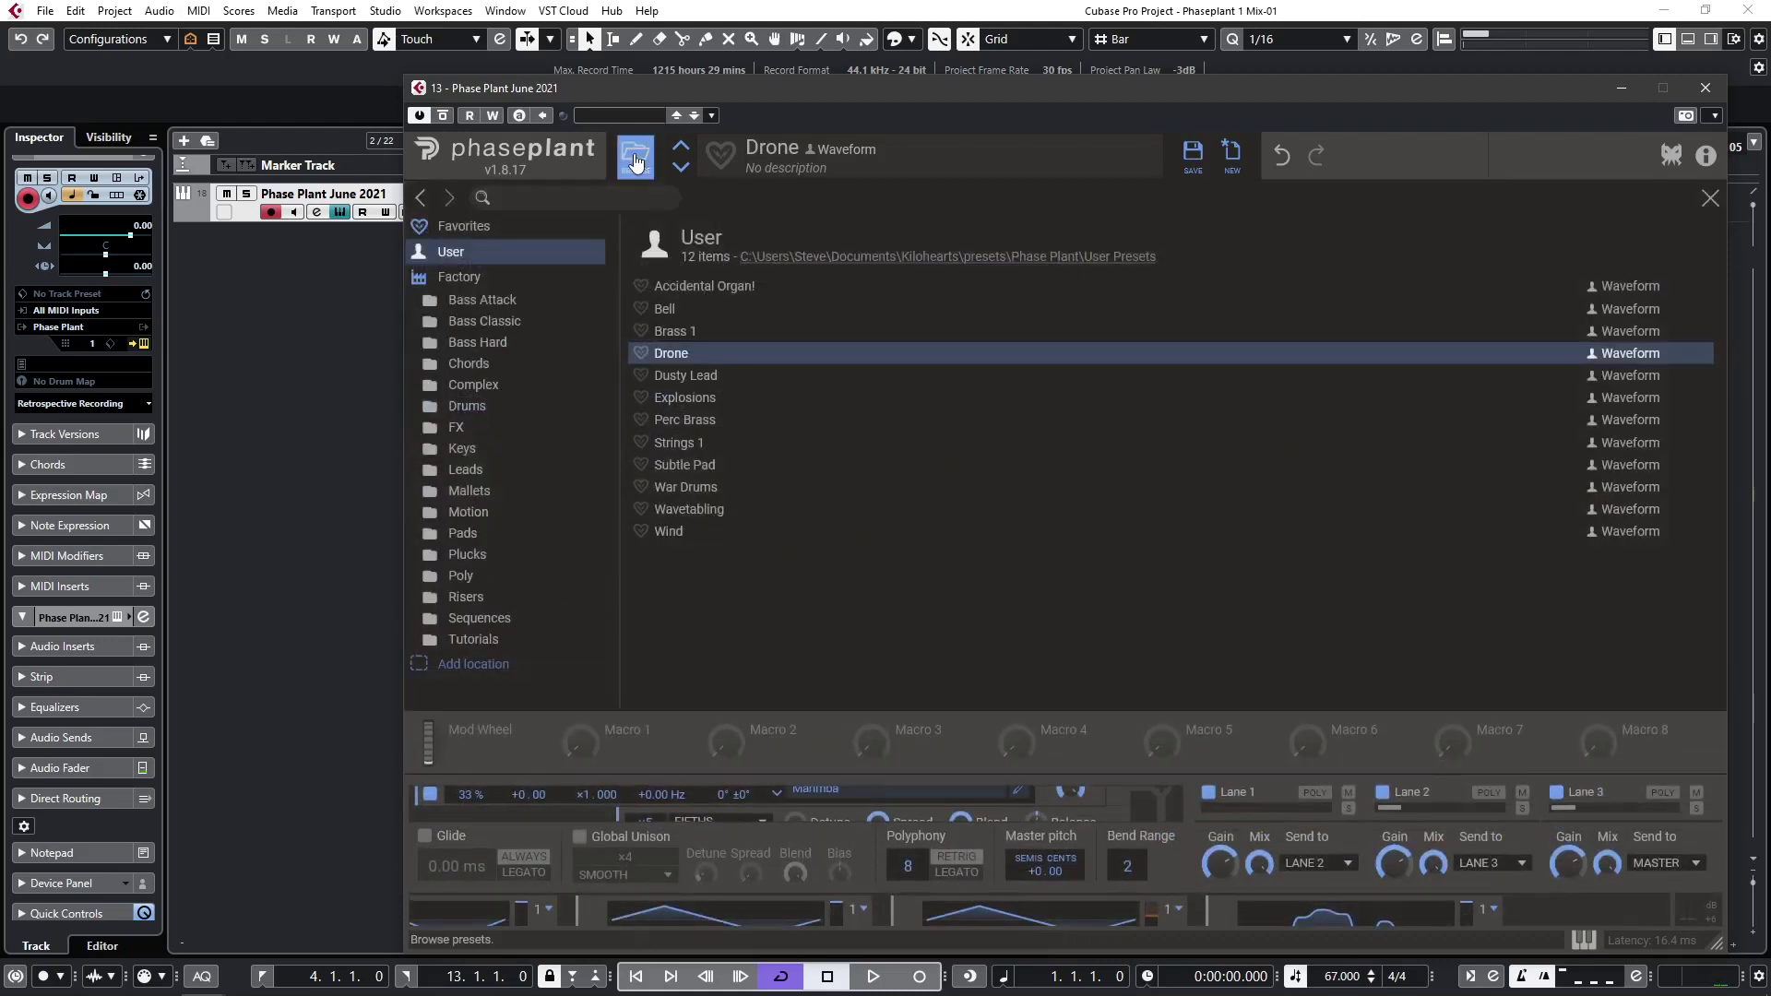
double_click(694, 507)
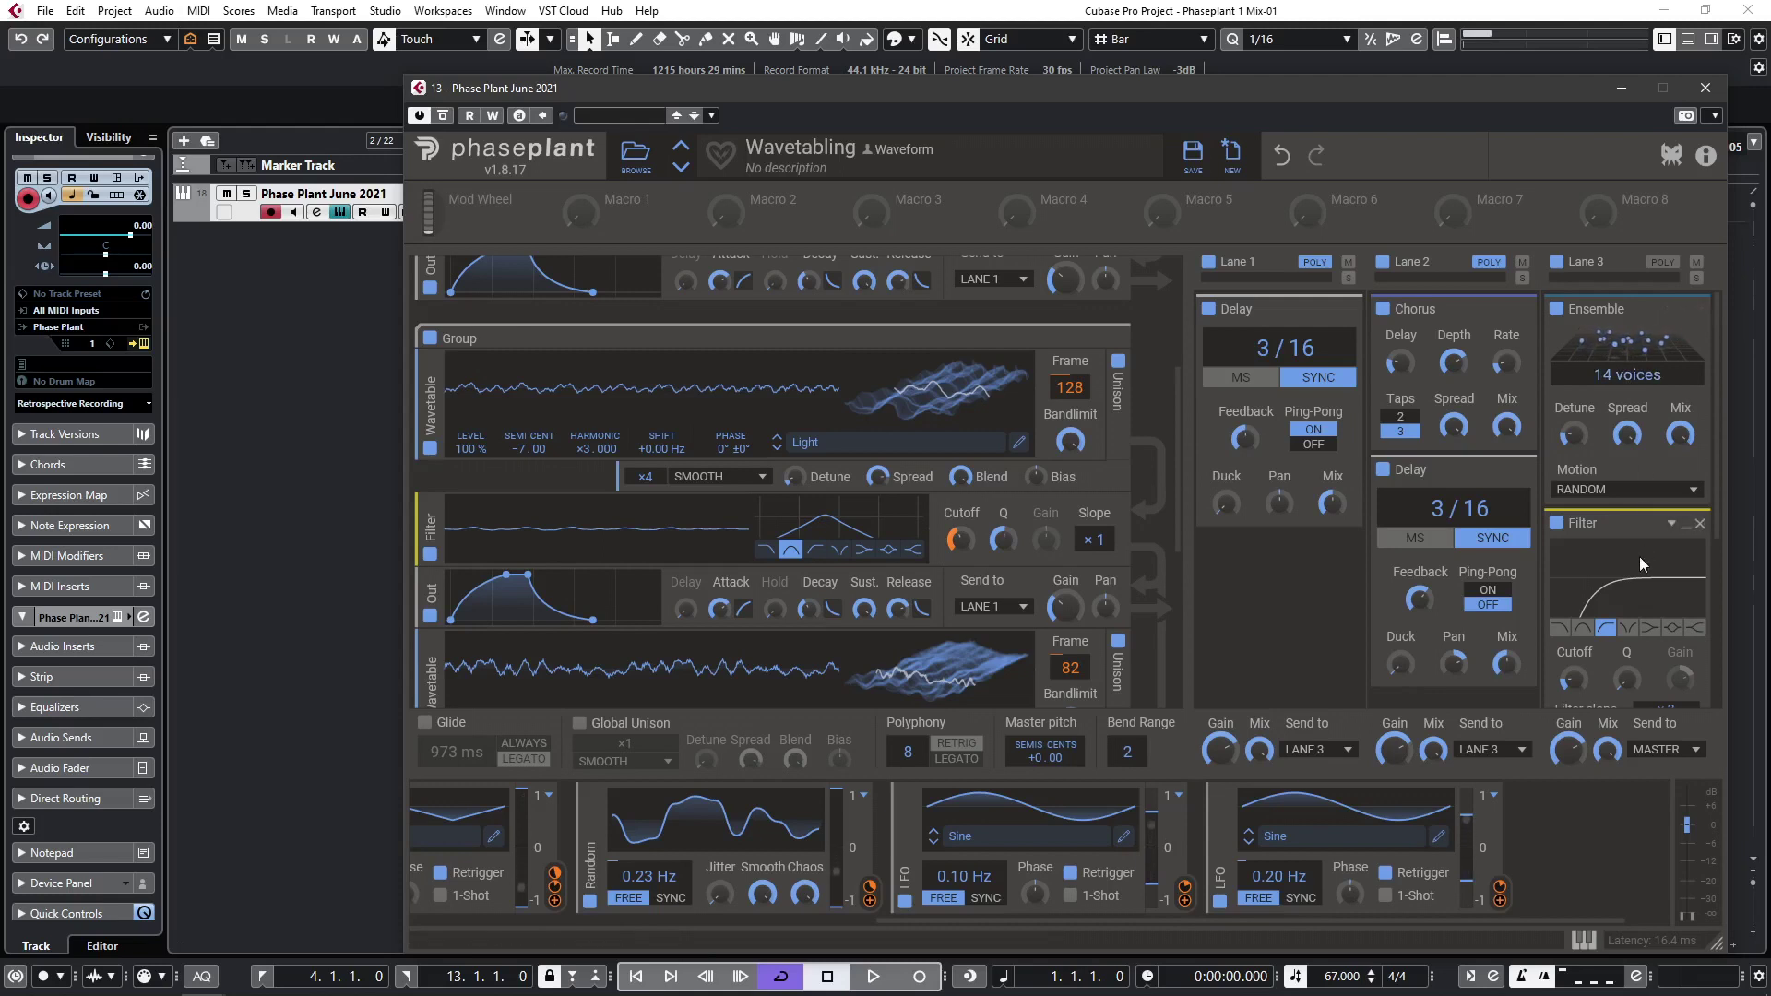
scroll(978, 497, "up", 3)
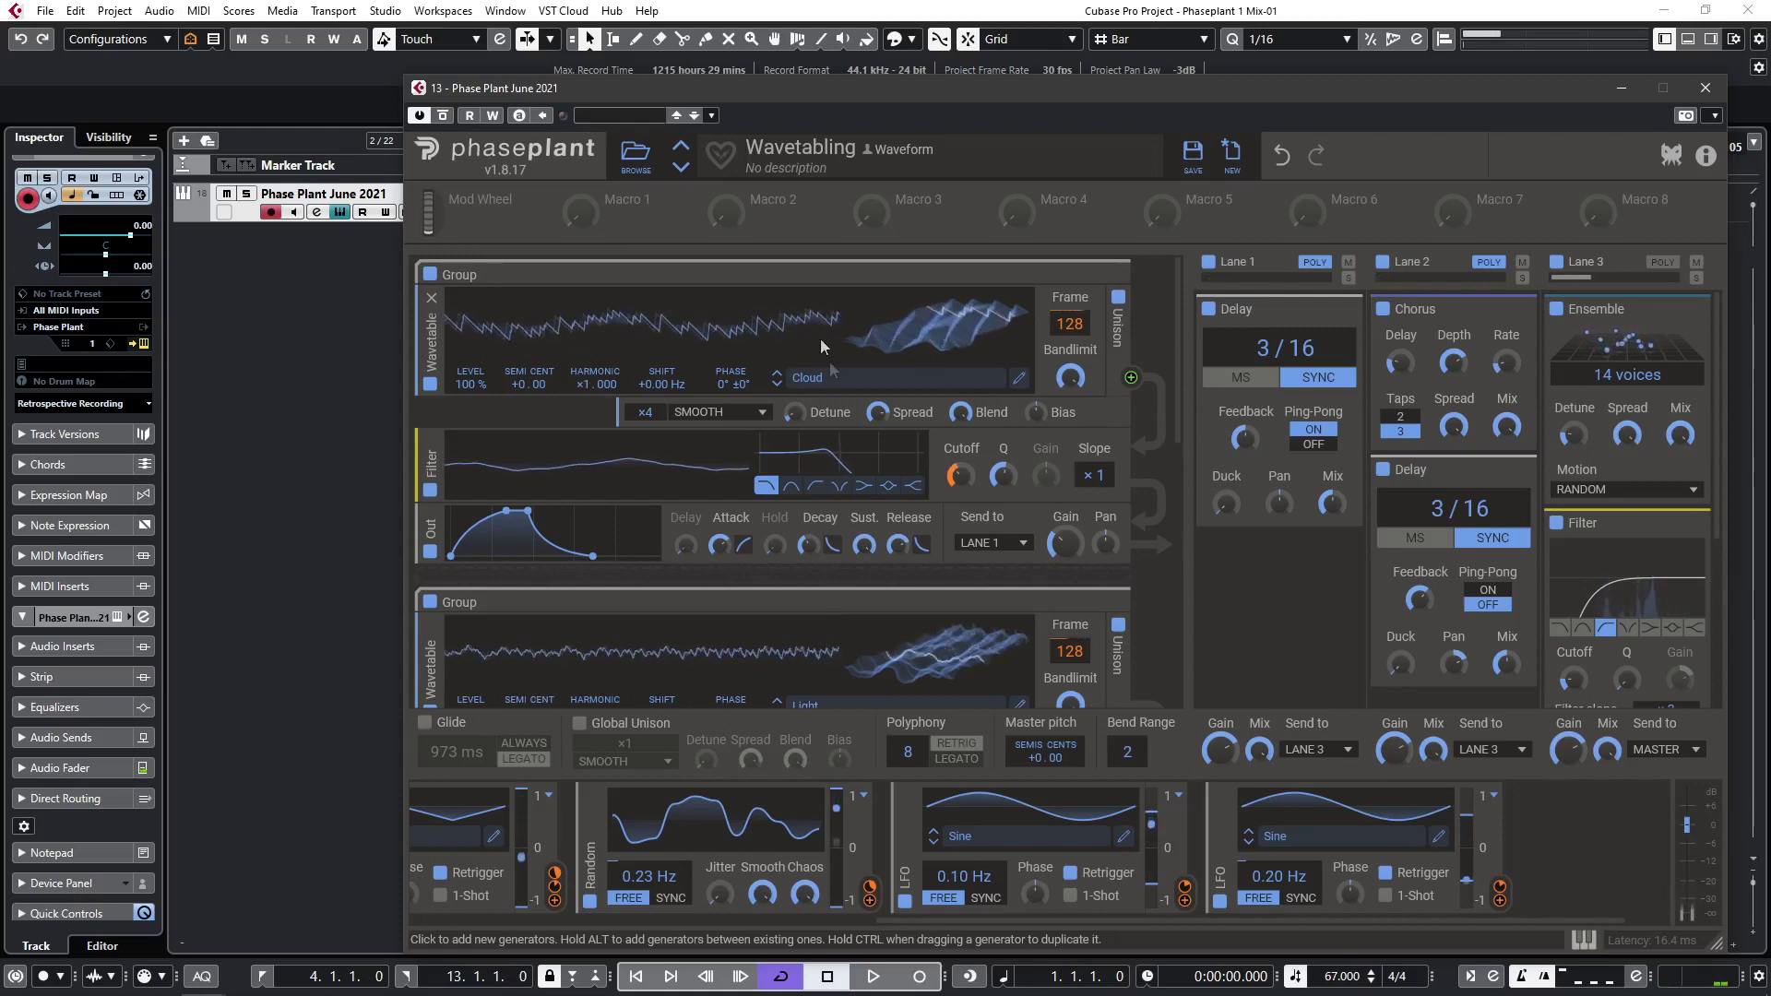
scroll(694, 482, "down", 2)
scroll(694, 481, "down", 4)
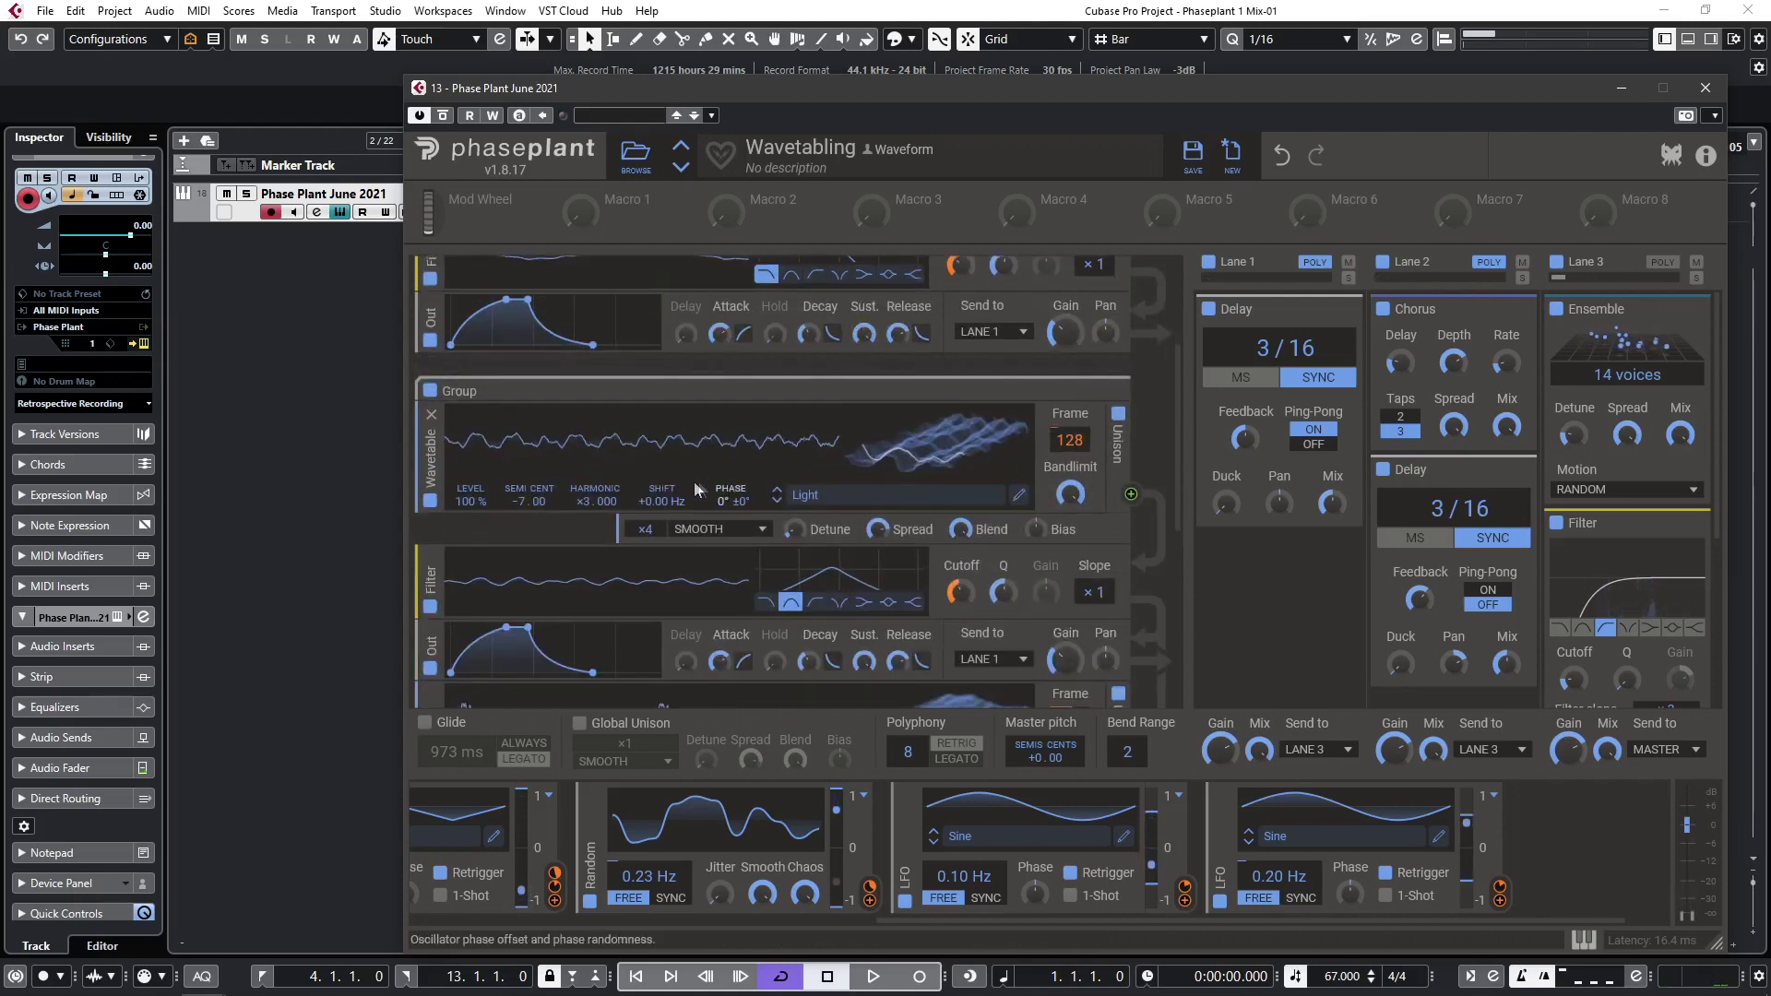
scroll(790, 441, "down", 2)
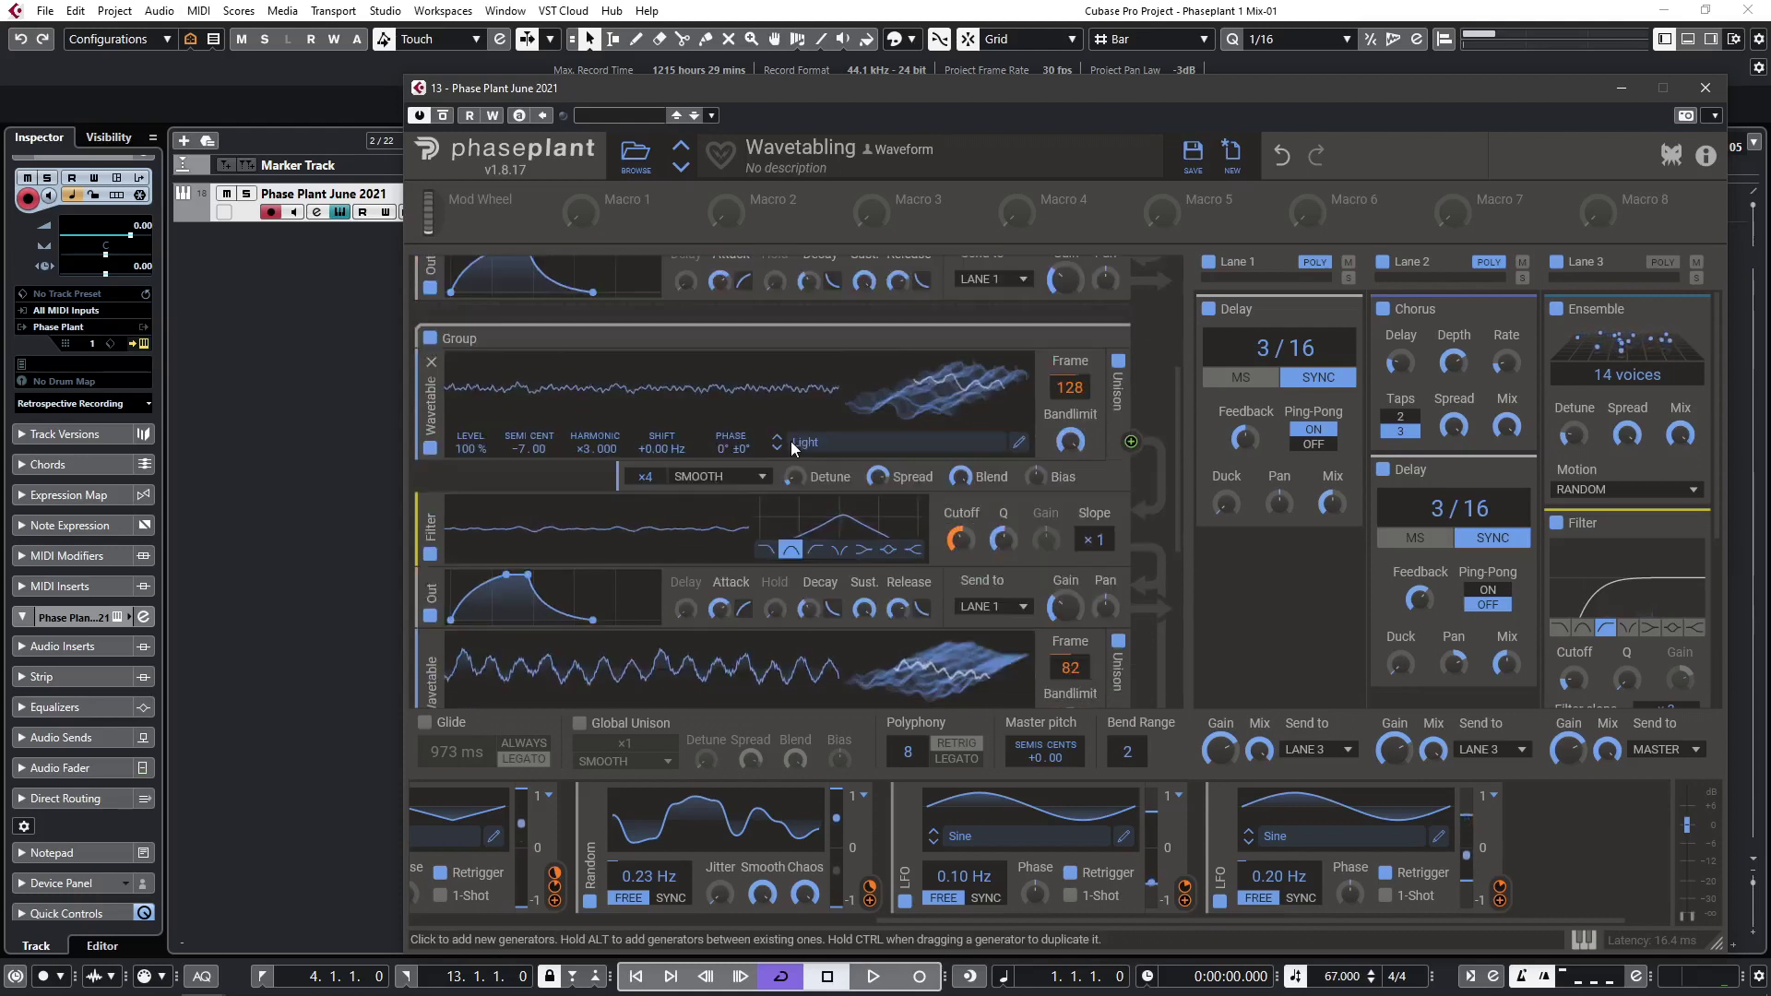
scroll(790, 441, "down", 1)
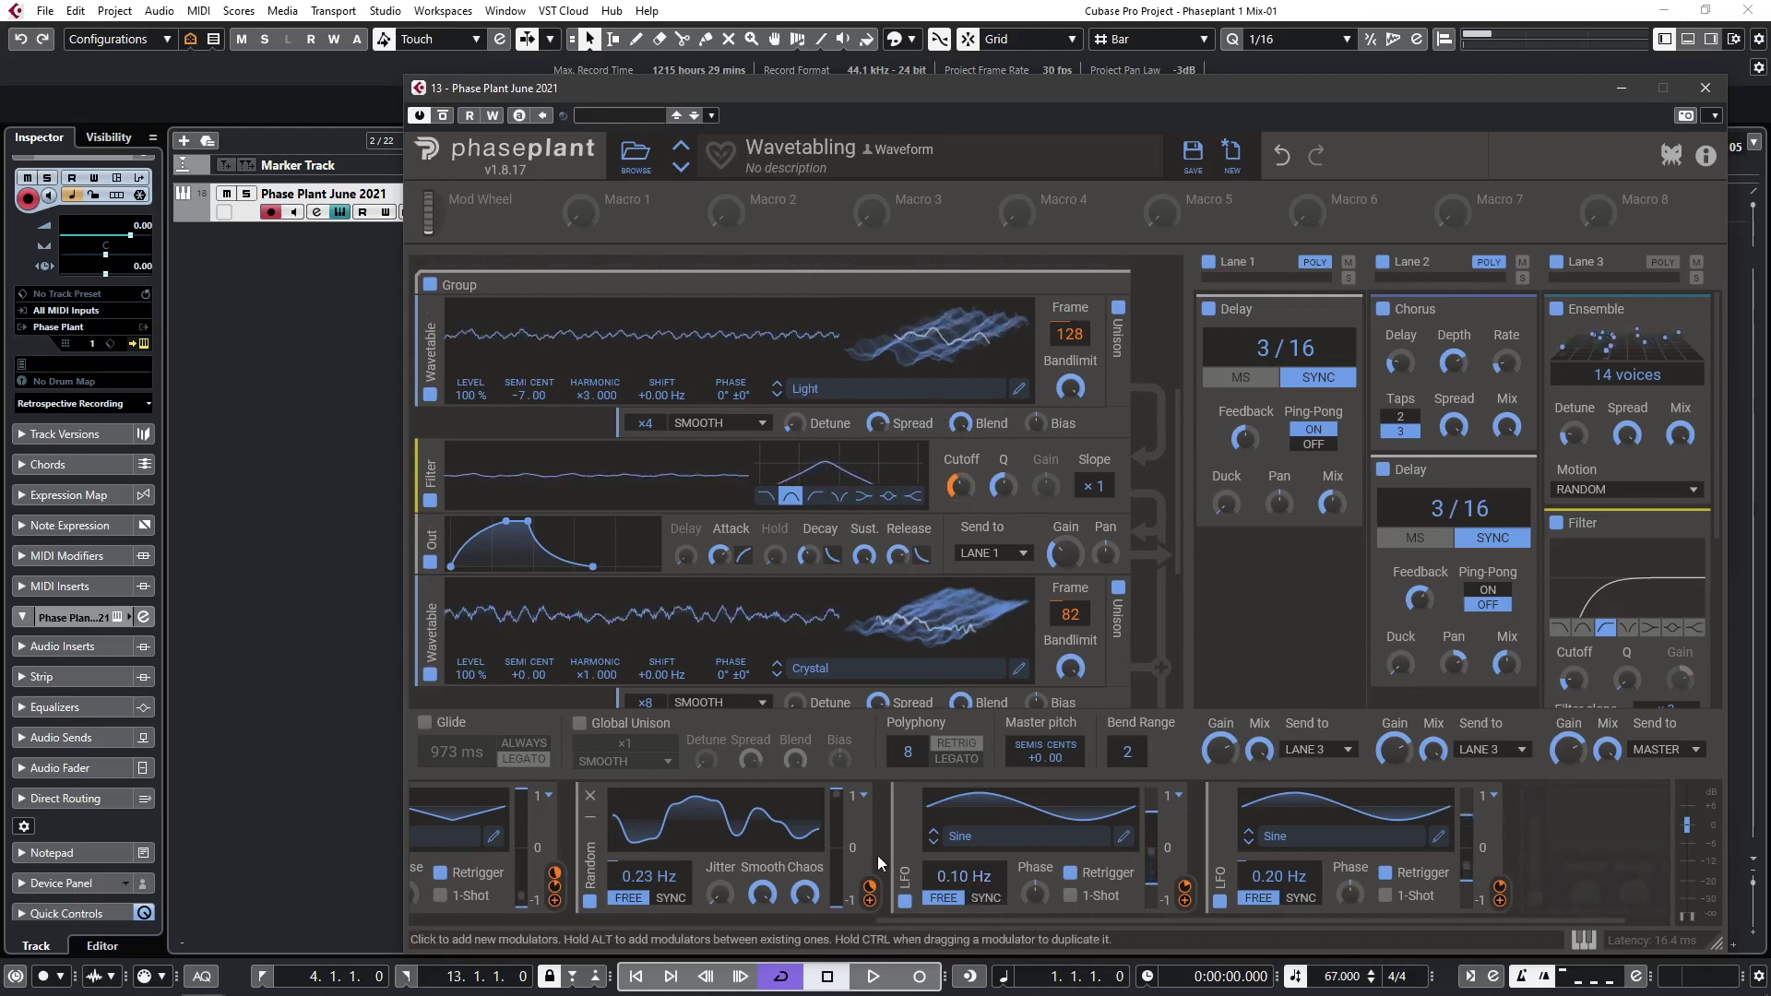
scroll(933, 573, "down", 2)
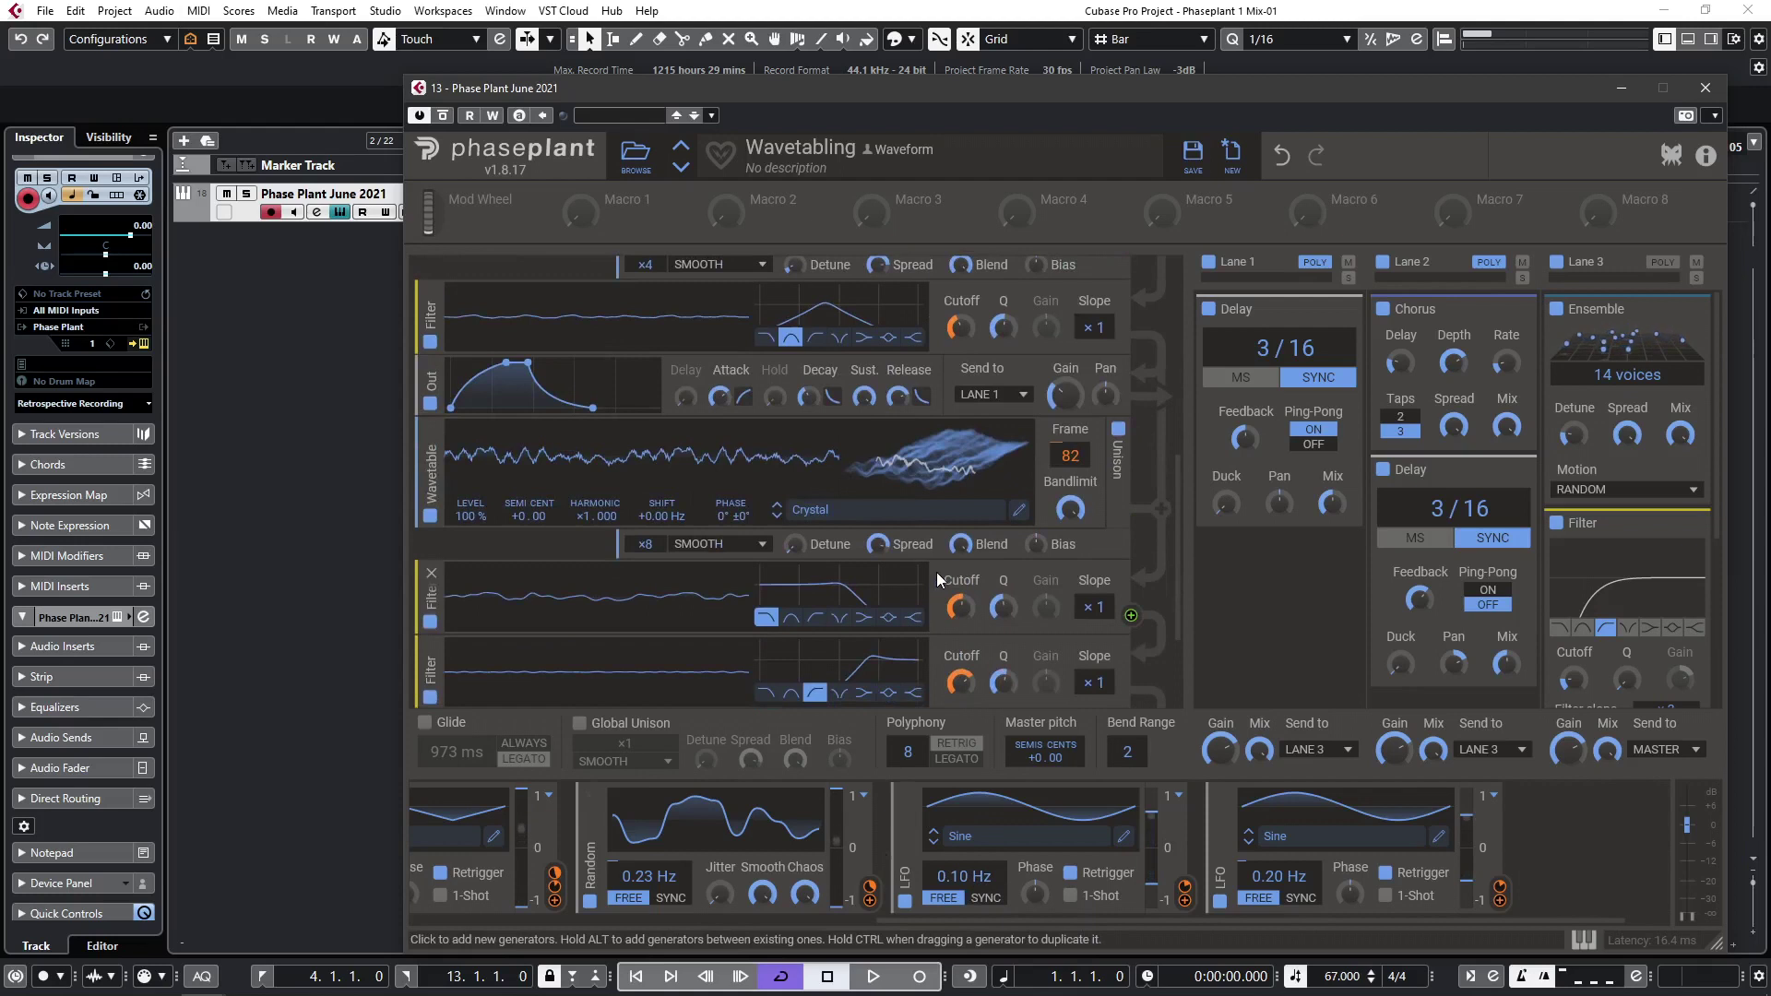
scroll(937, 572, "down", 3)
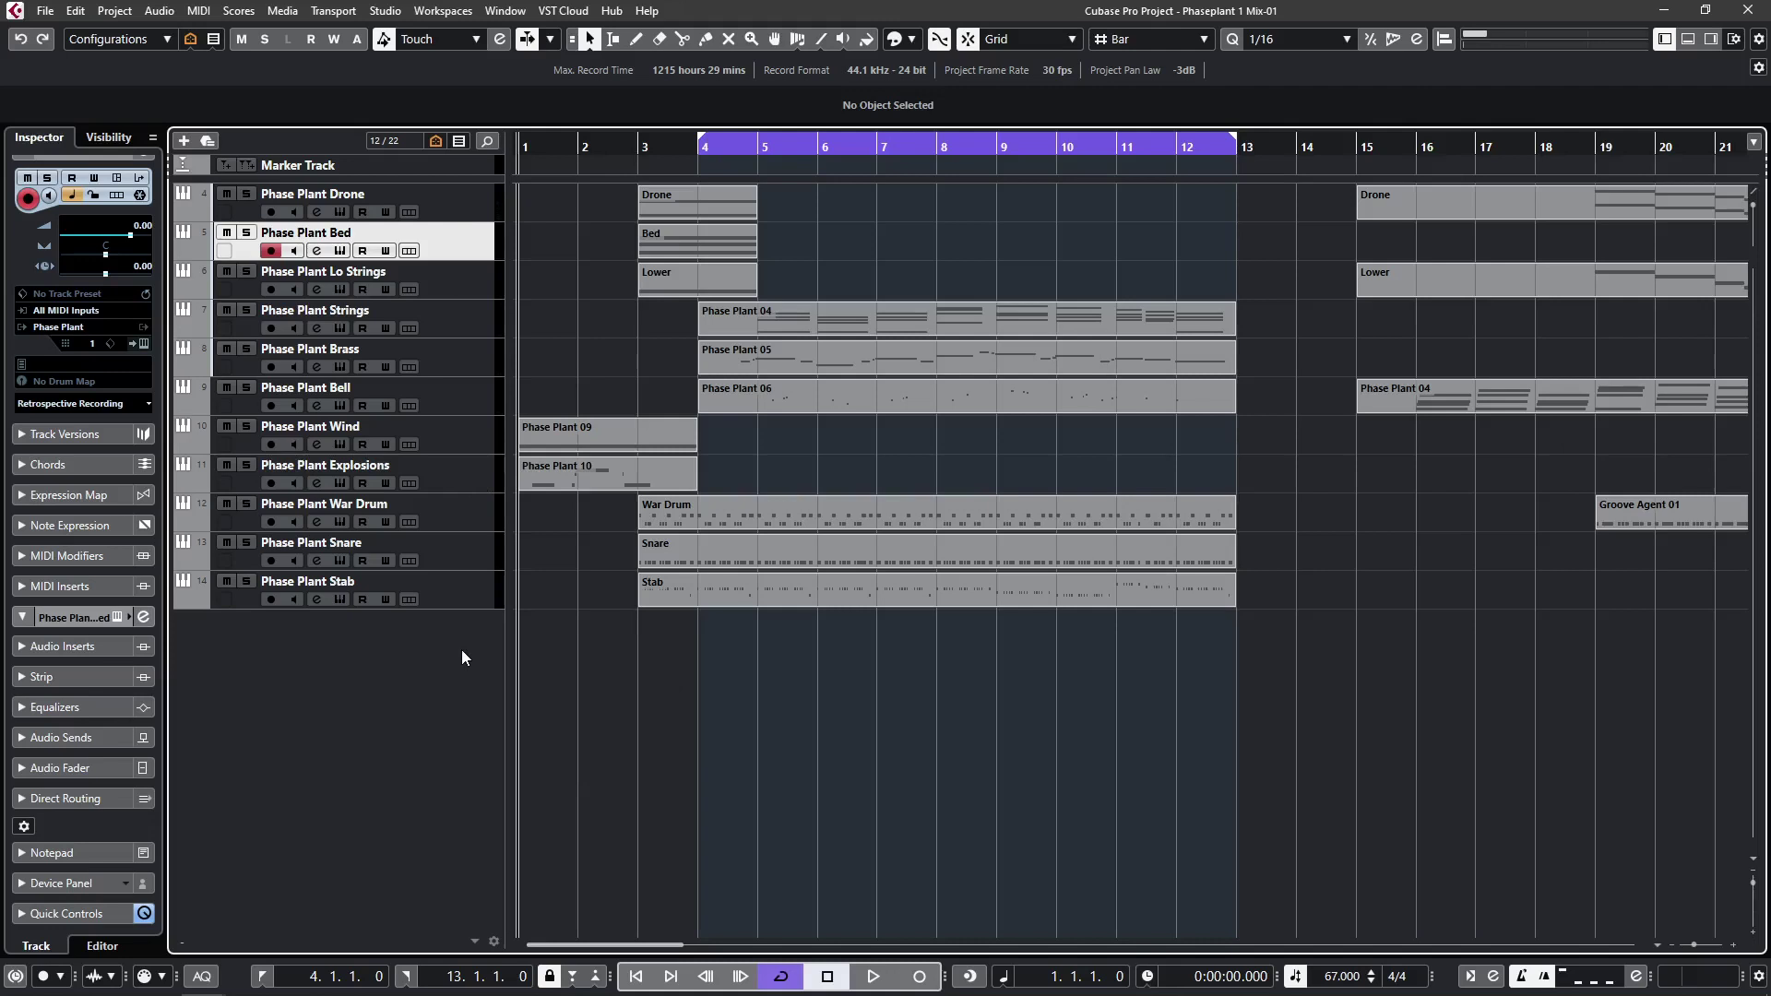
Inspect the instrument patch on the Phase Plant Stab track, close it, and play the arrangement from the start.
left_click(340, 600)
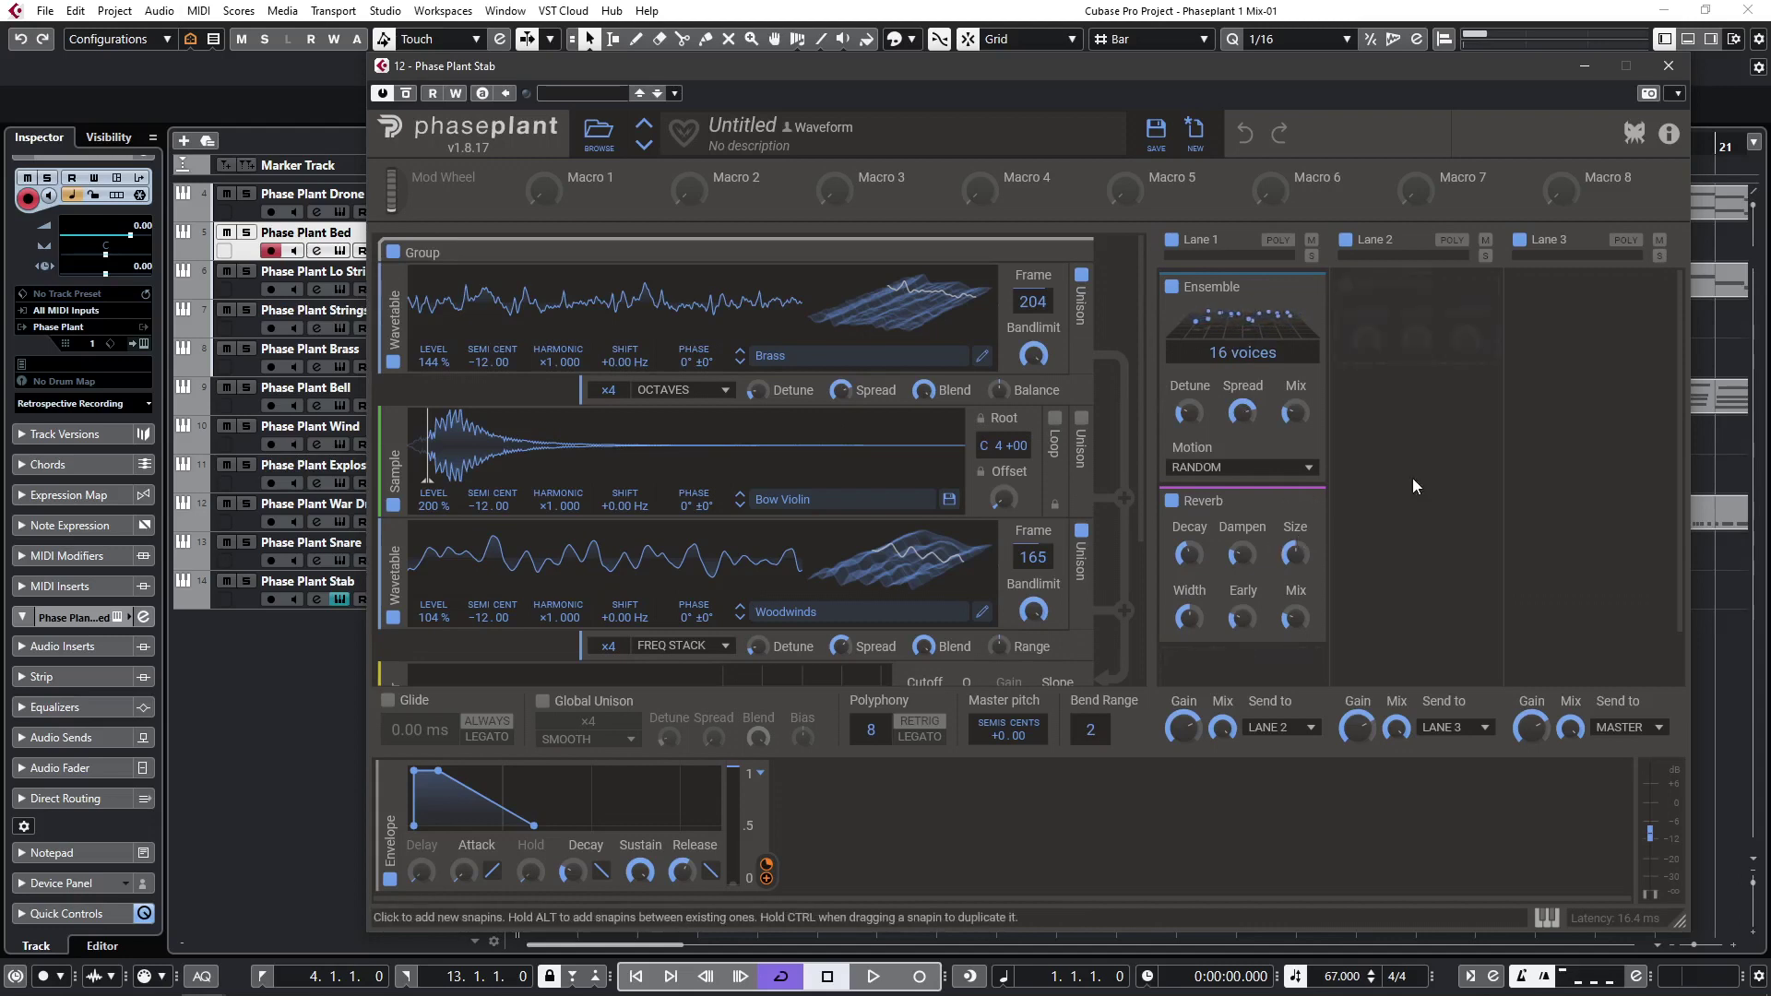
left_click(1669, 67)
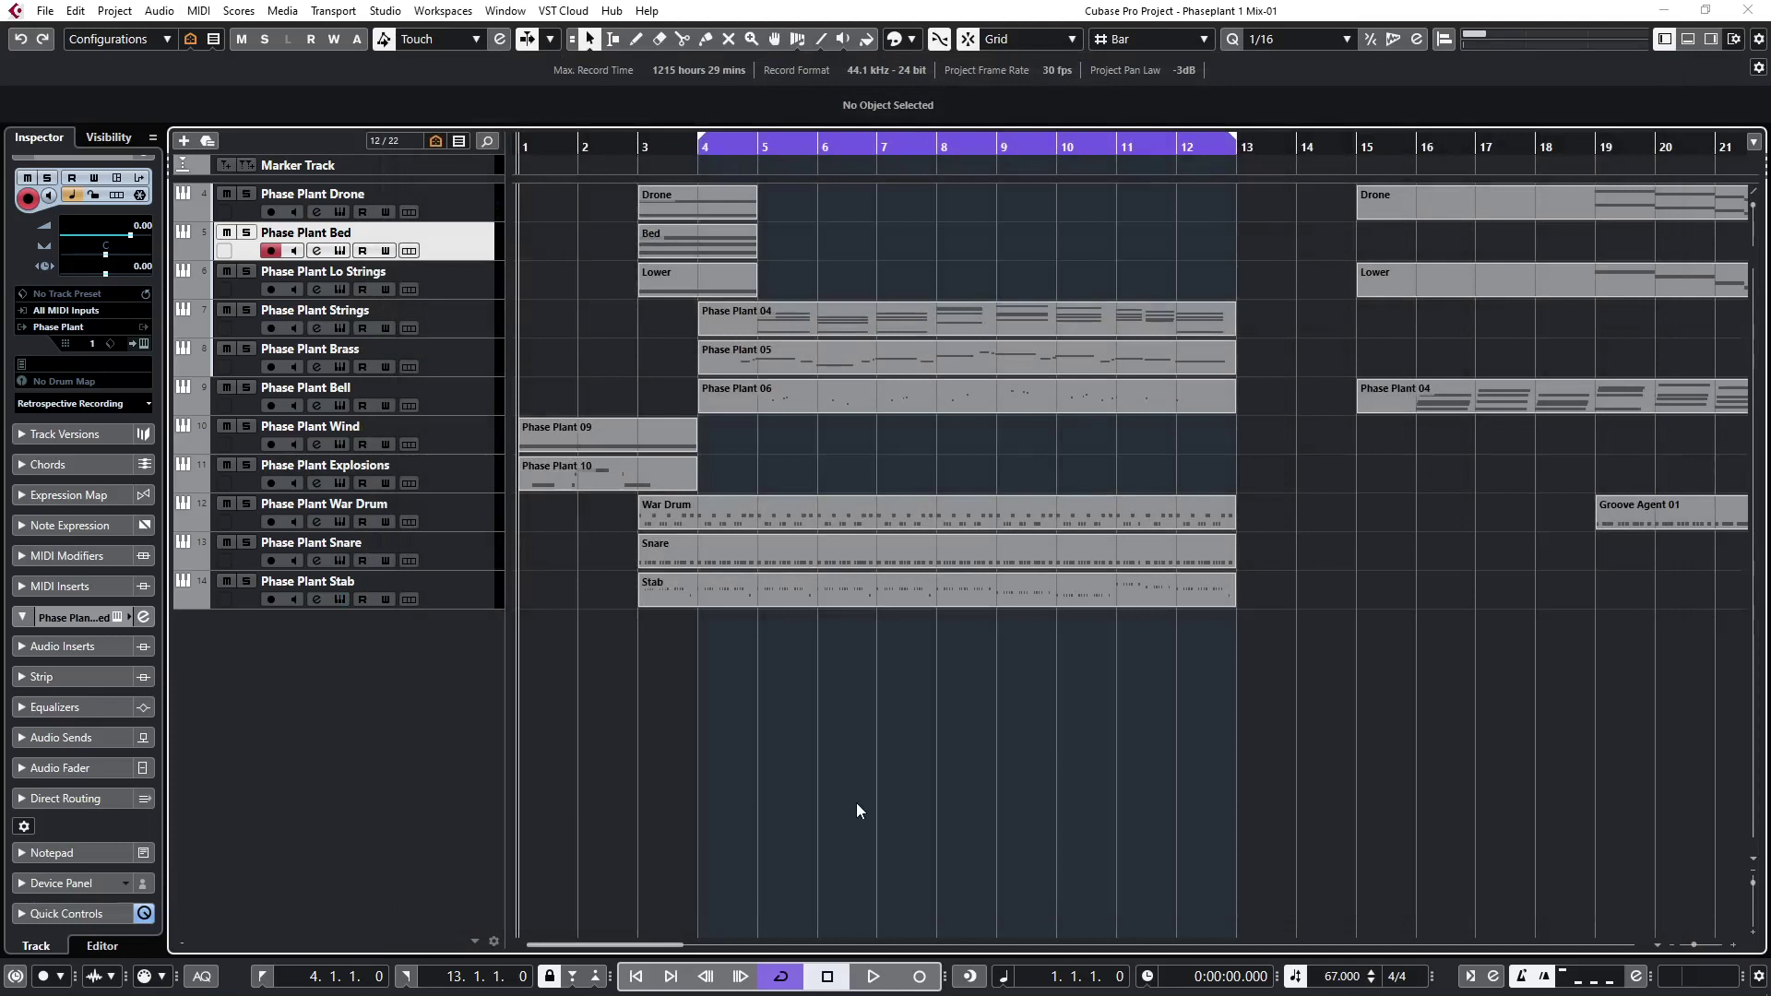
key("space")
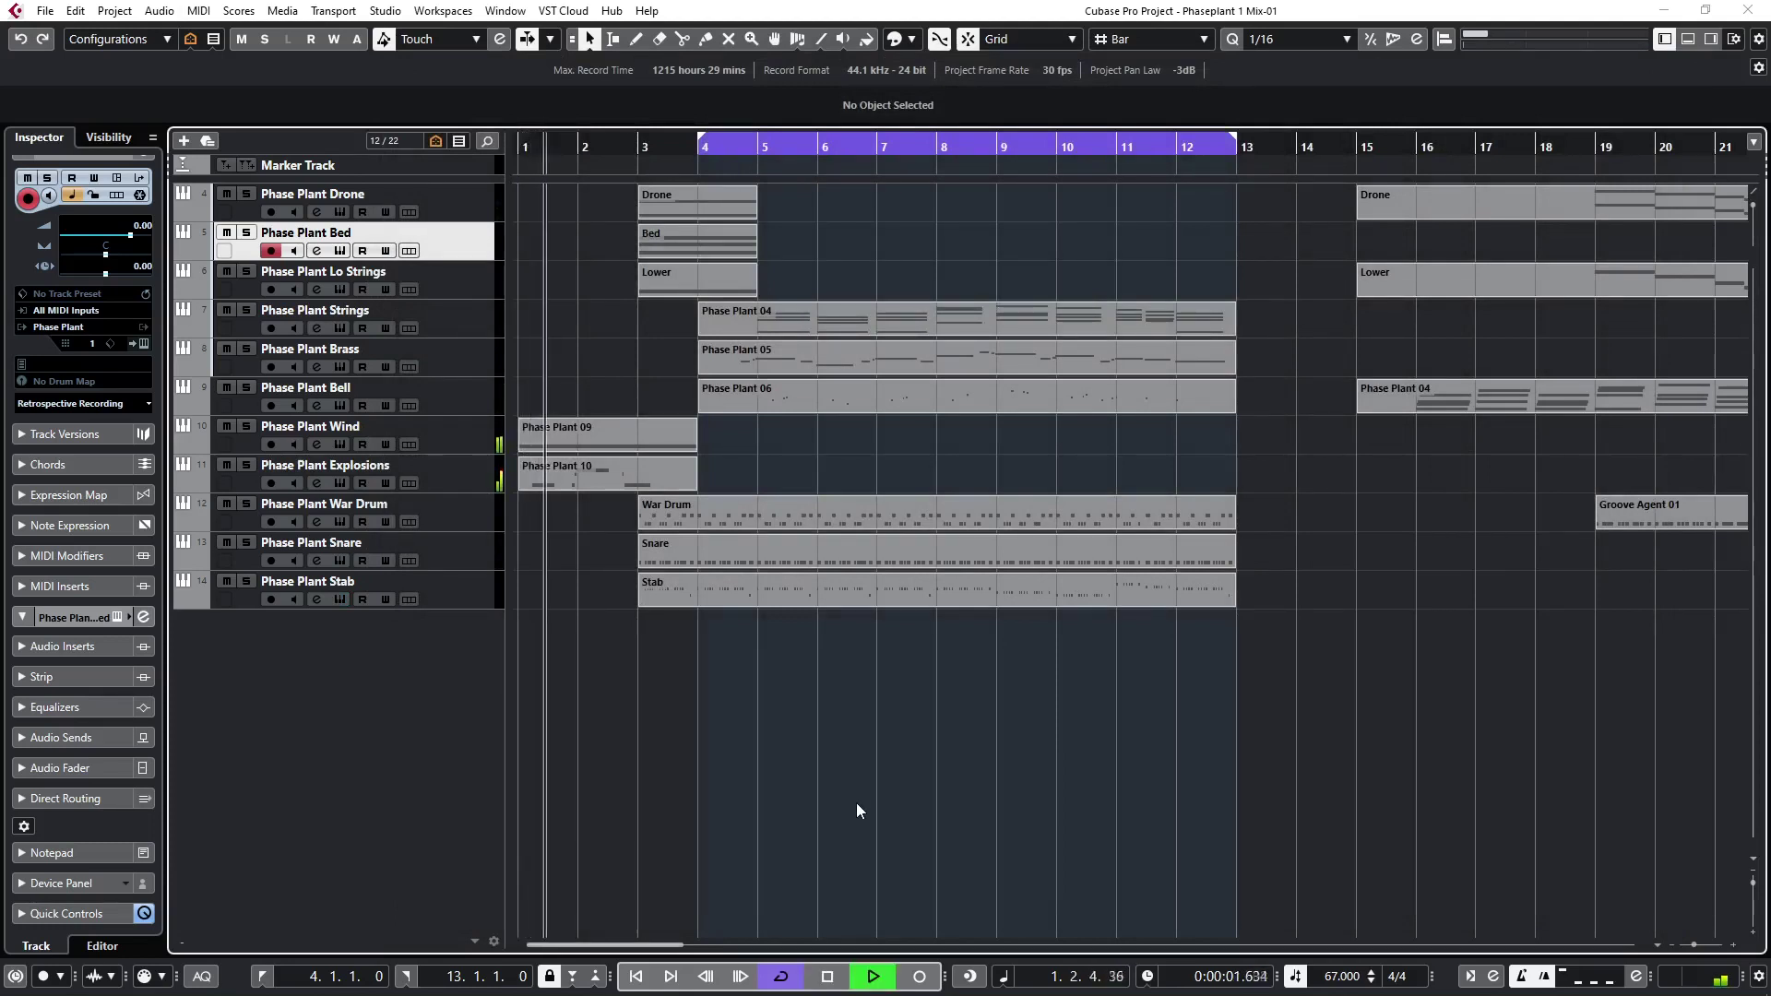